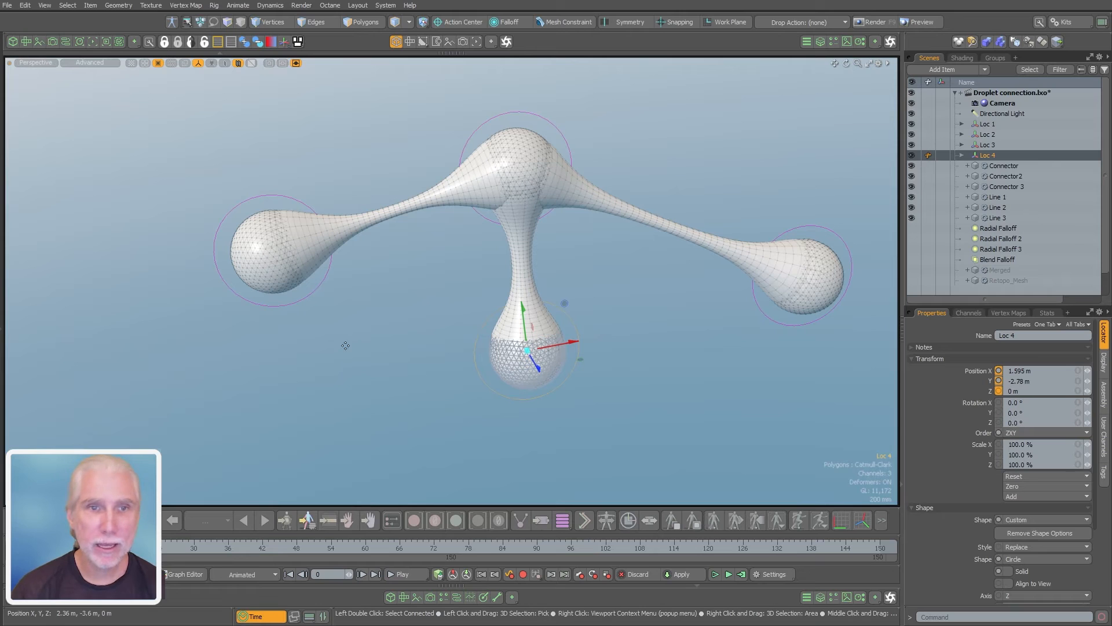
Move the Loc 2 droplet slightly down to about X -1.43 m, Y -1.03 m
left_click(291, 308)
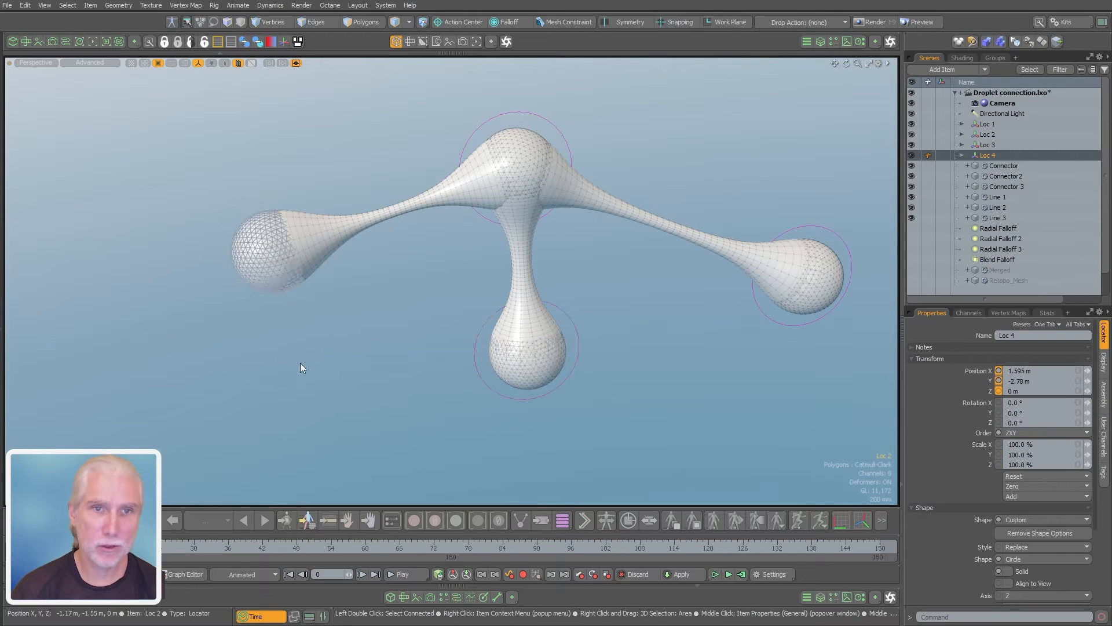
key("w")
mouse_move(332, 352)
left_mouse_down()
mouse_move(189, 409)
mouse_move(386, 350)
mouse_move(287, 395)
mouse_move(329, 364)
left_mouse_up()
key("space")
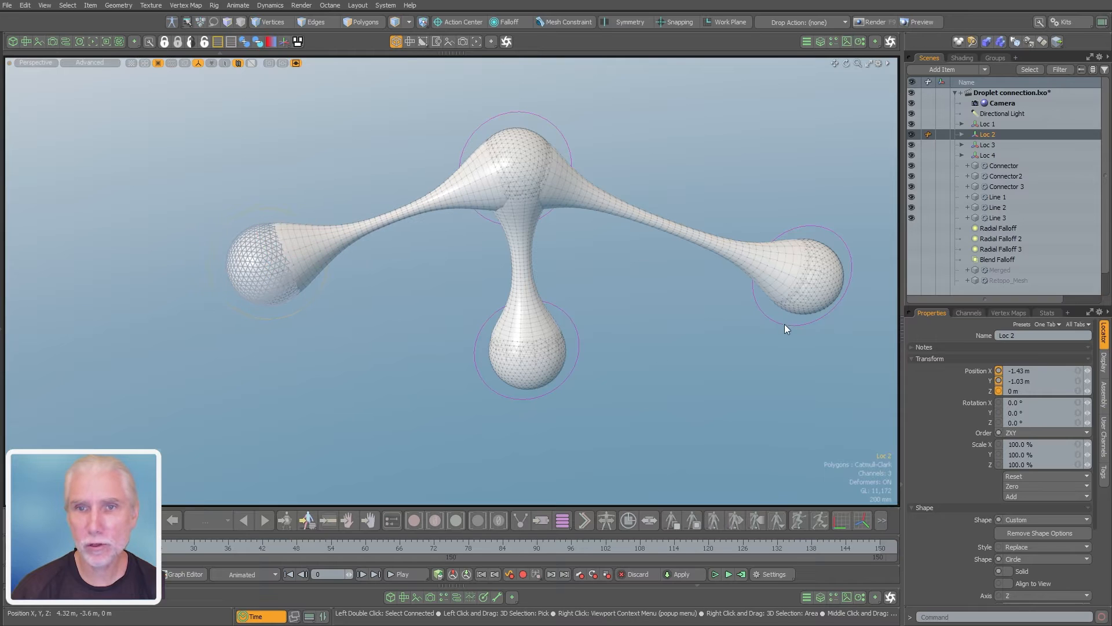
Move the Loc 3 droplet inward and down to about X 4.92 m, Y -2.48 m, and deselect it
left_click(783, 326)
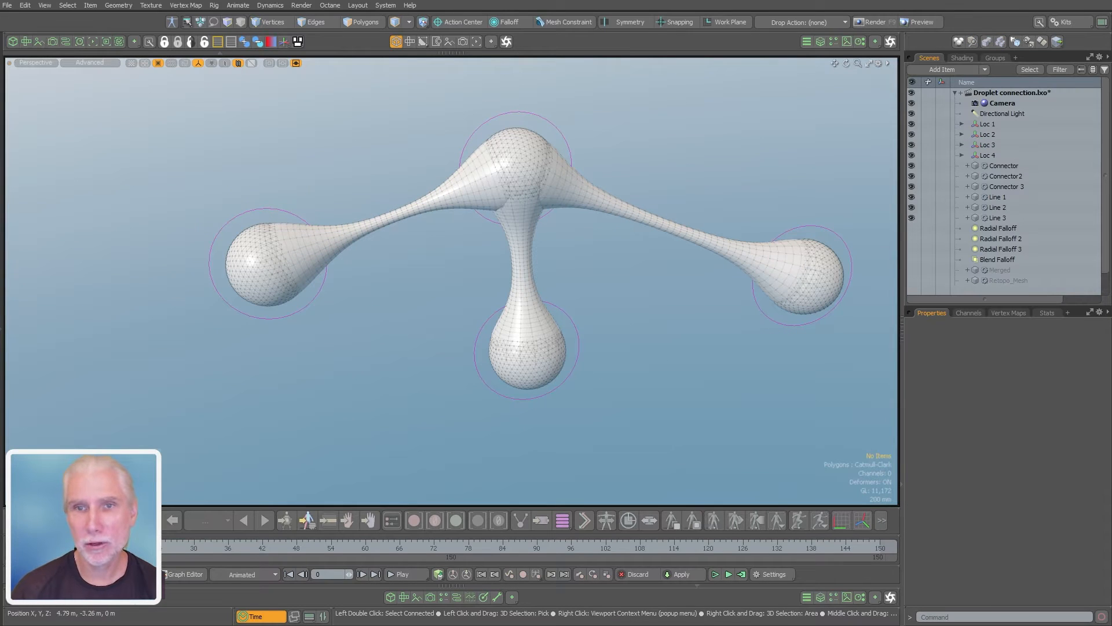
left_click(772, 321)
left_click_drag(757, 335, 701, 355)
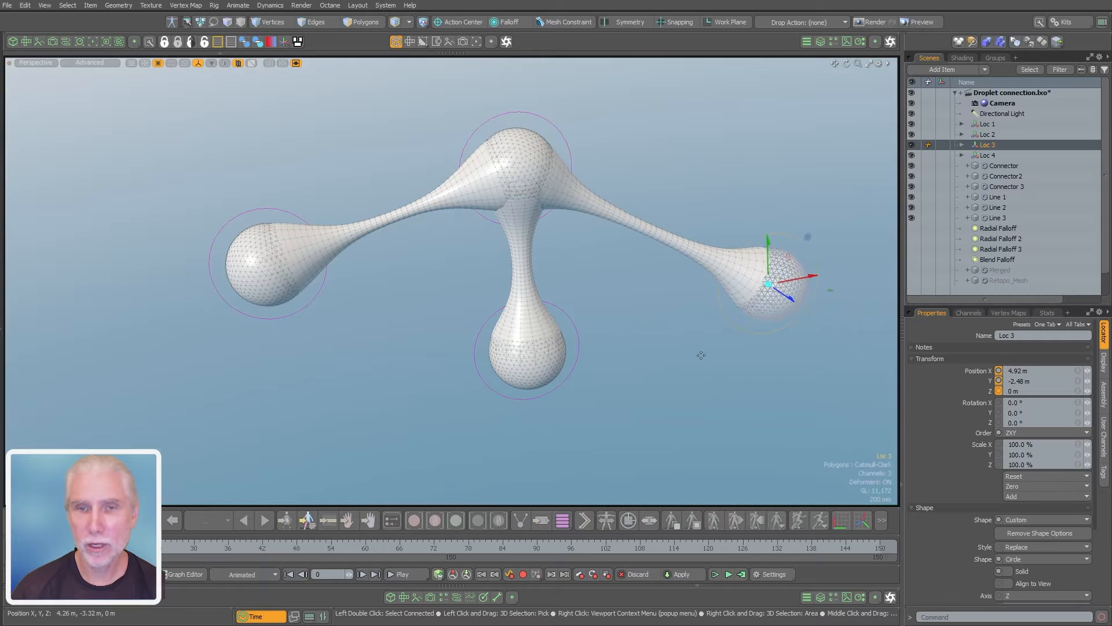
left_click(700, 363)
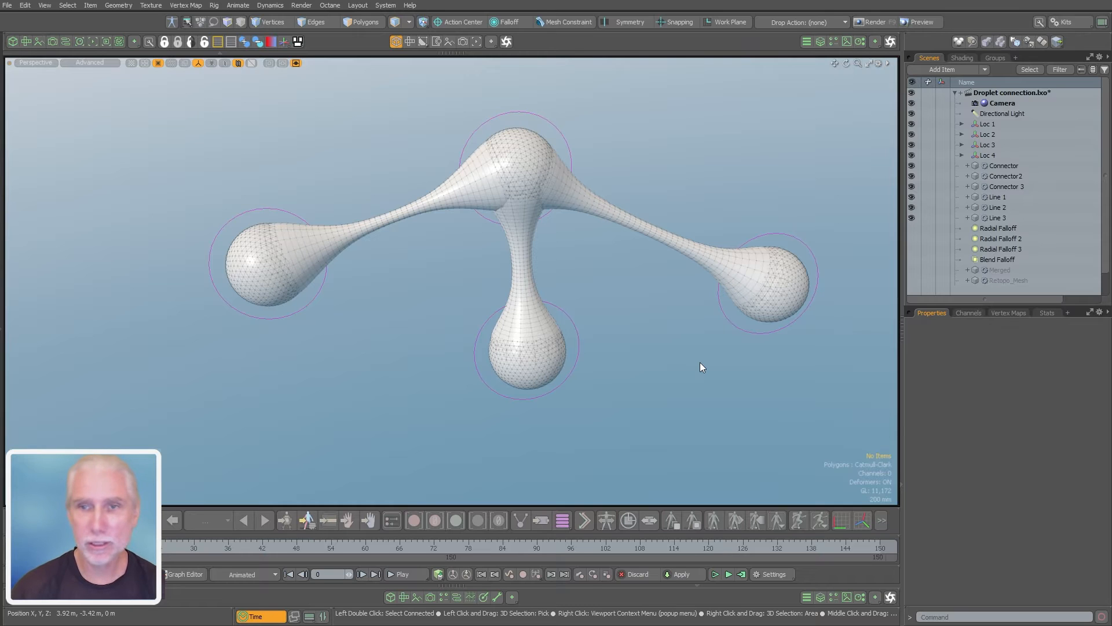
left_click_drag(603, 299, 573, 280, "alt")
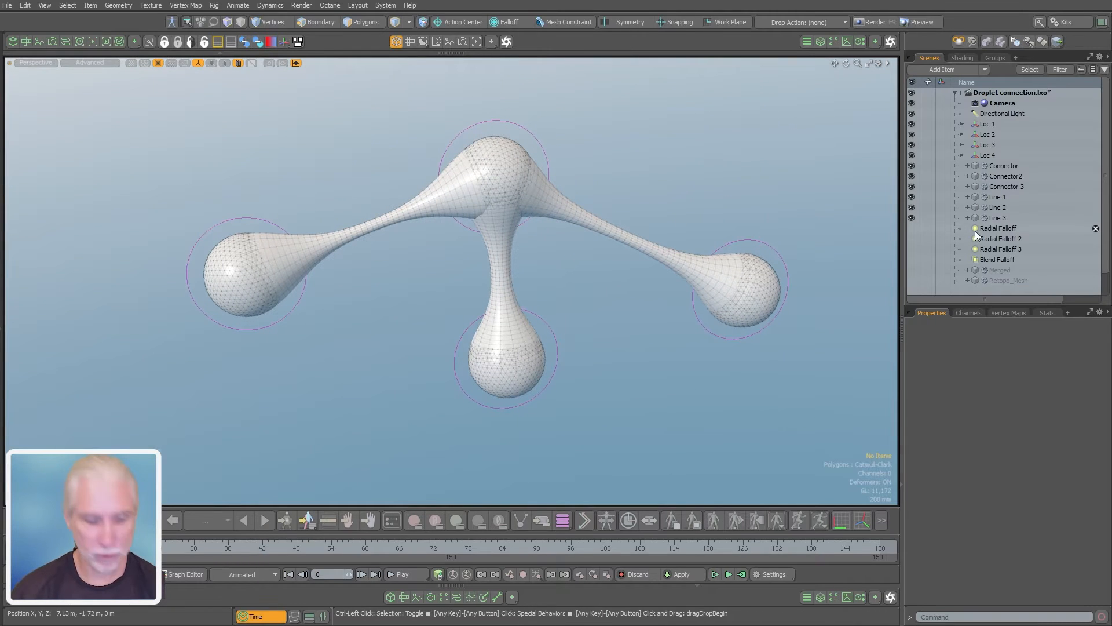
Create a new scene and collapse the Droplet connection scene in the item list
key("ctrl+n")
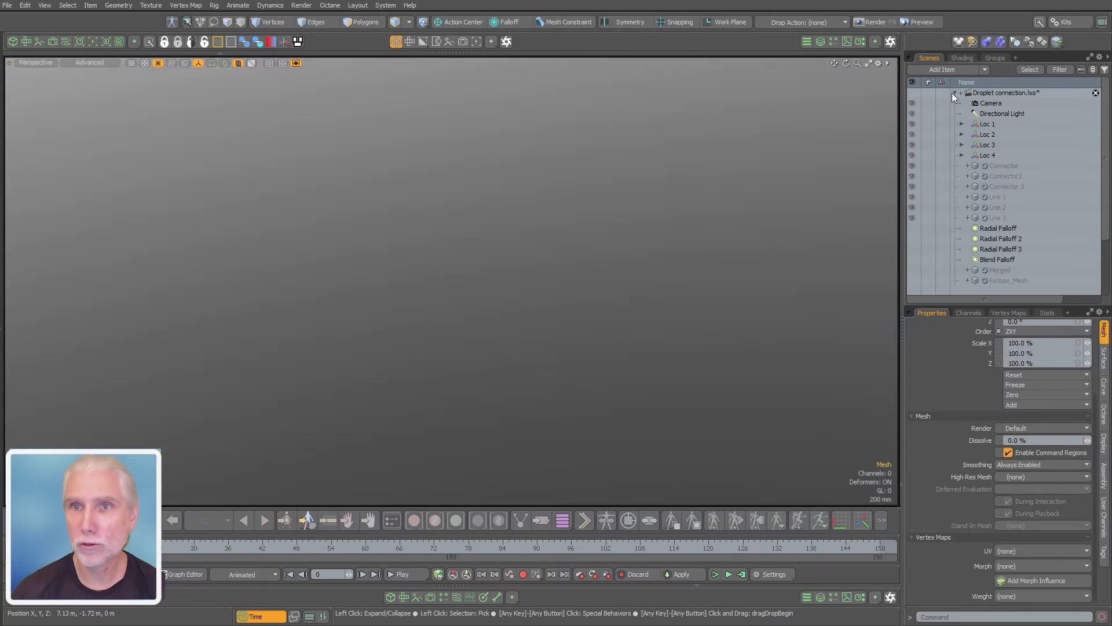
left_click(952, 93)
left_click(954, 92)
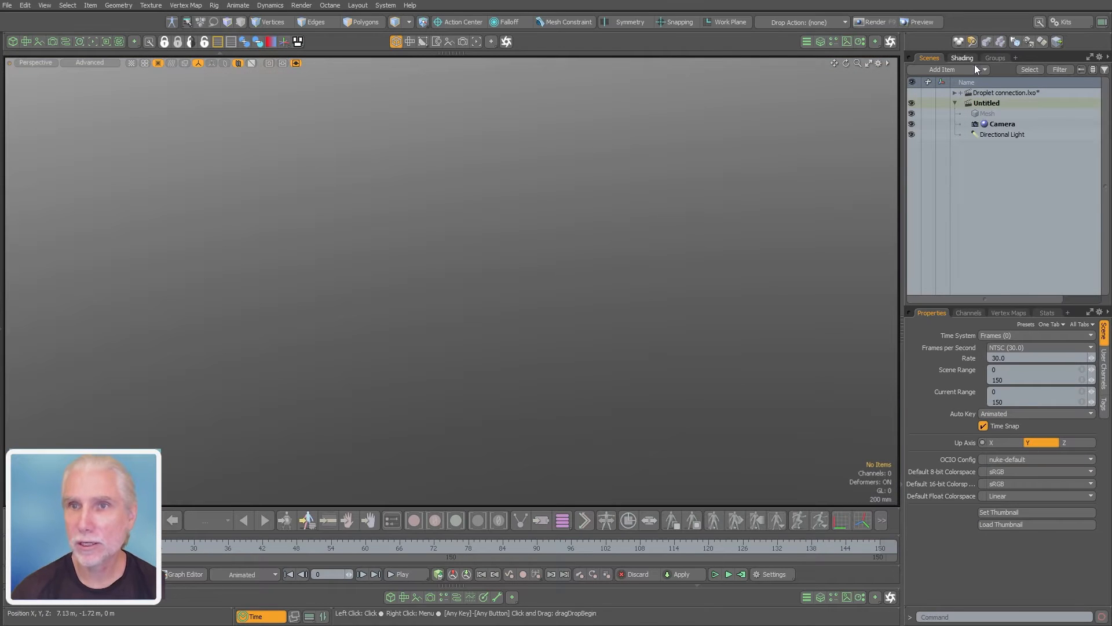
Apply the blue four-colour gradient preset to the Environment Material, with zenith 0.94, 0.91, 0.87 and nadir 0.37, 0.57, 0.68
left_click(961, 58)
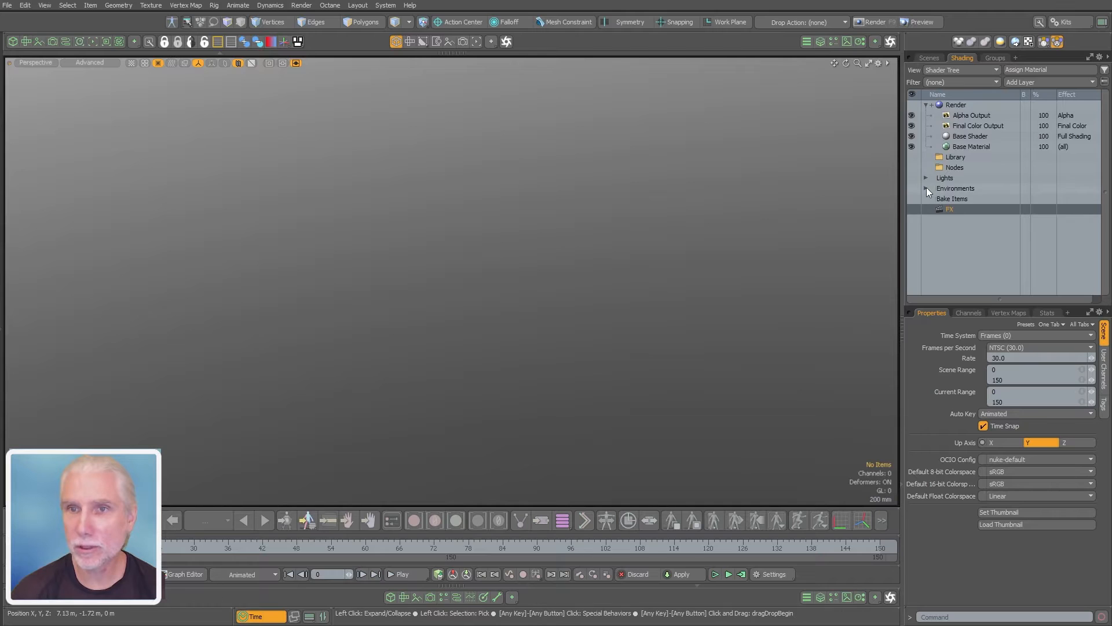
left_click(926, 188)
left_click(932, 198)
left_click(997, 210)
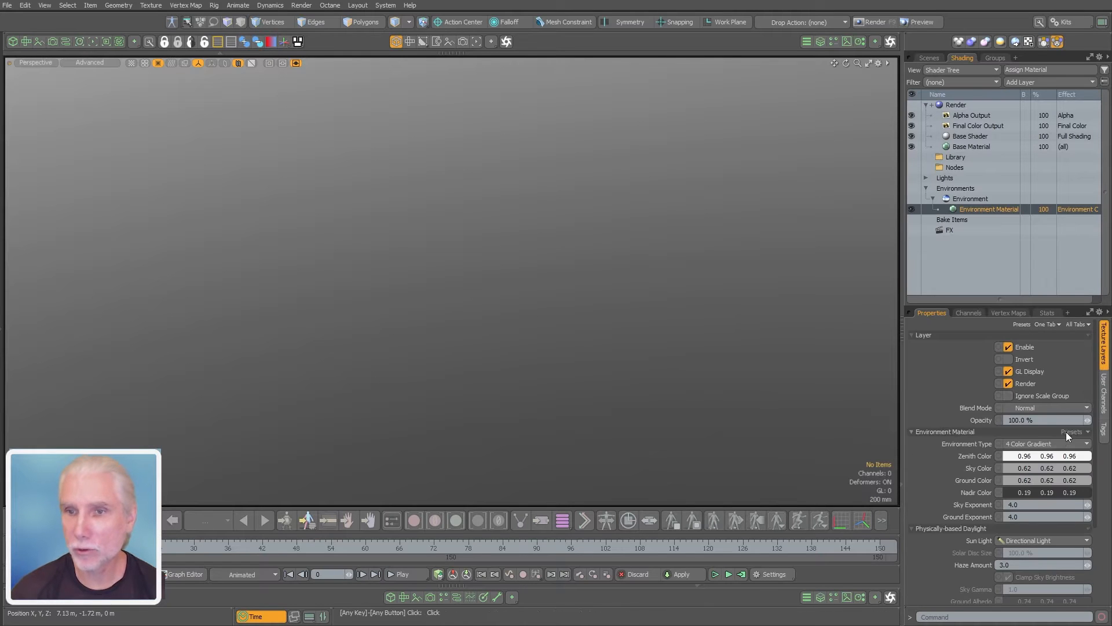
left_click(1066, 443)
left_click(1067, 492)
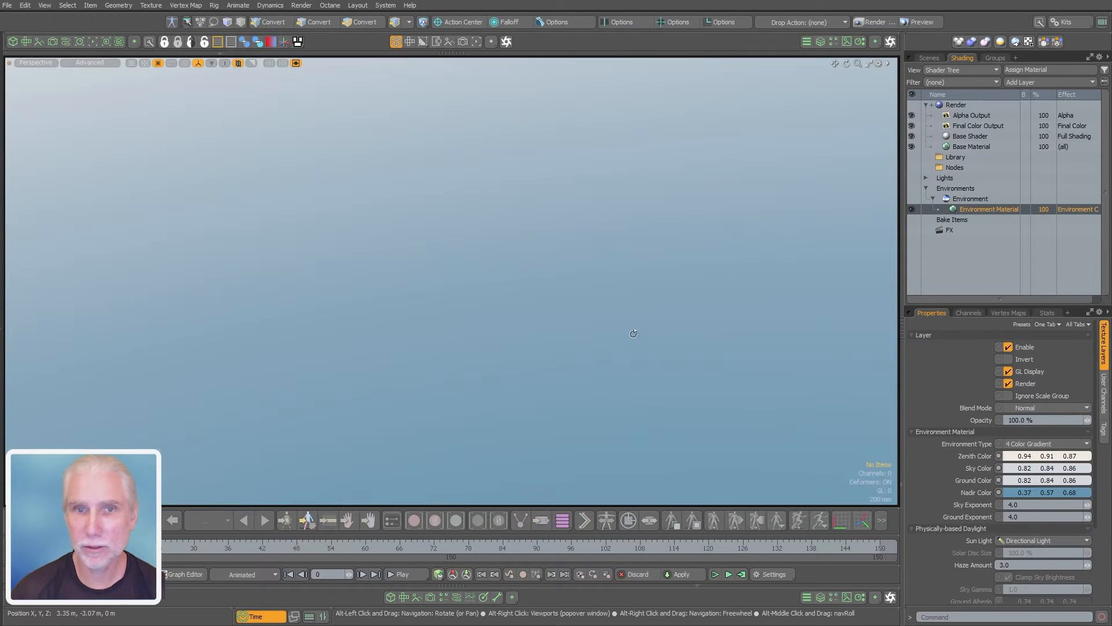
left_click_drag(478, 239, 635, 246, "alt+shift")
left_click(985, 192)
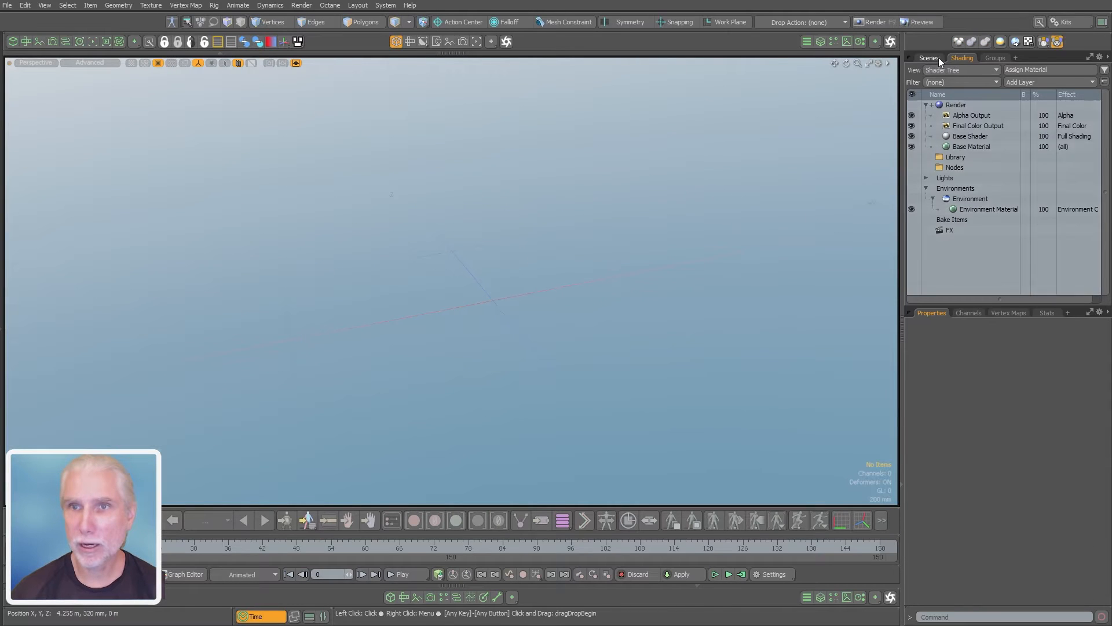
Display the mesh operations list beside the viewport and rename the Mesh item Sphere
left_click(933, 57)
left_click(992, 116)
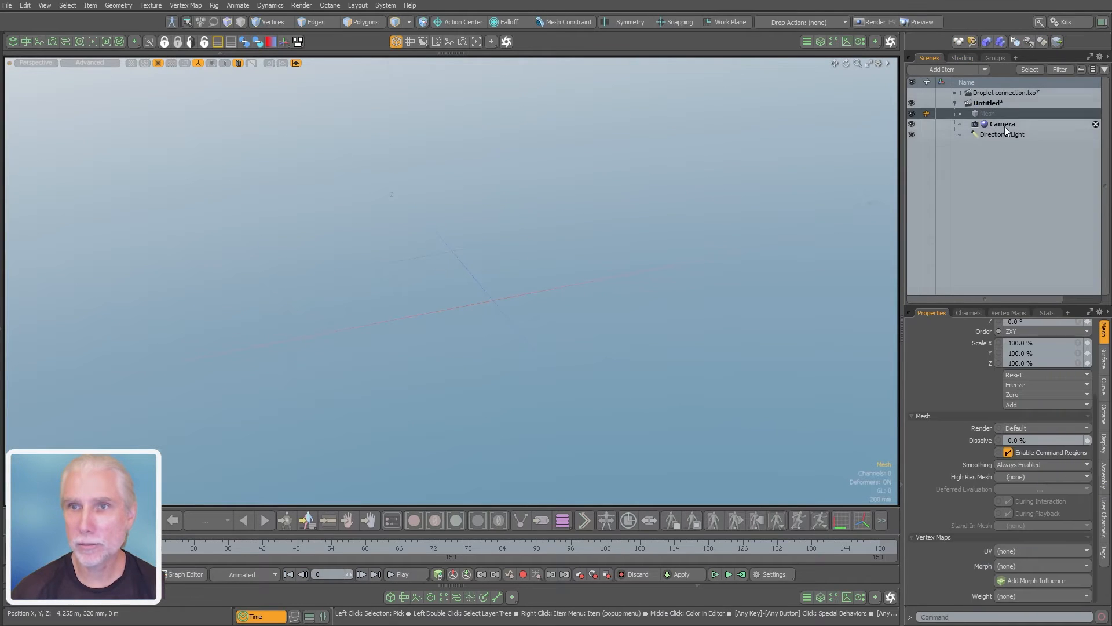
left_click(820, 41)
left_click_drag(820, 205, 703, 206)
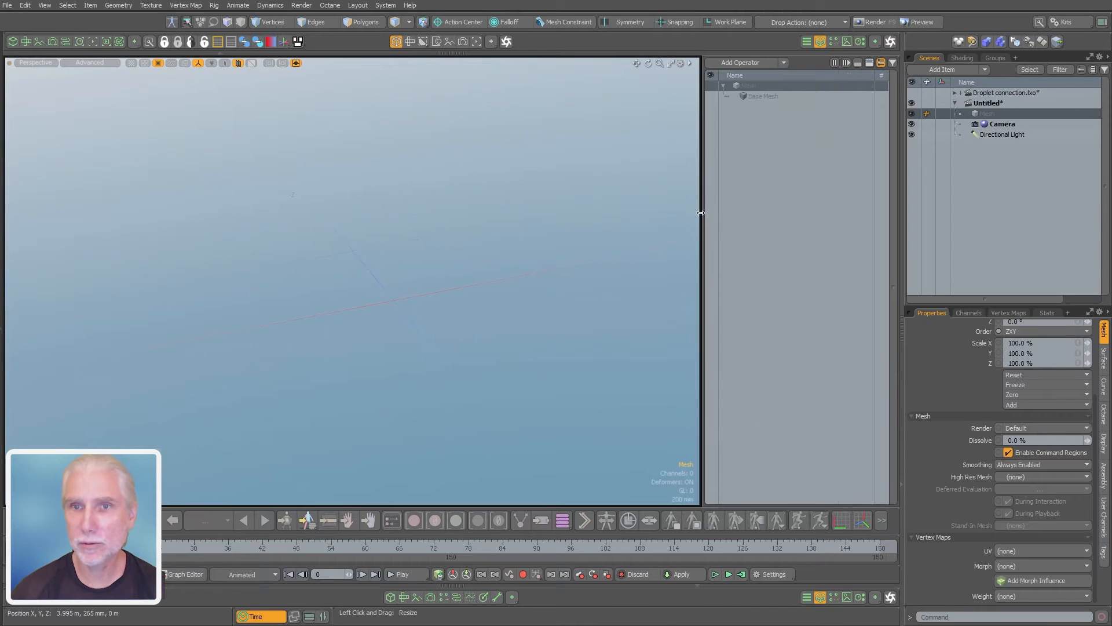
double_click(991, 115)
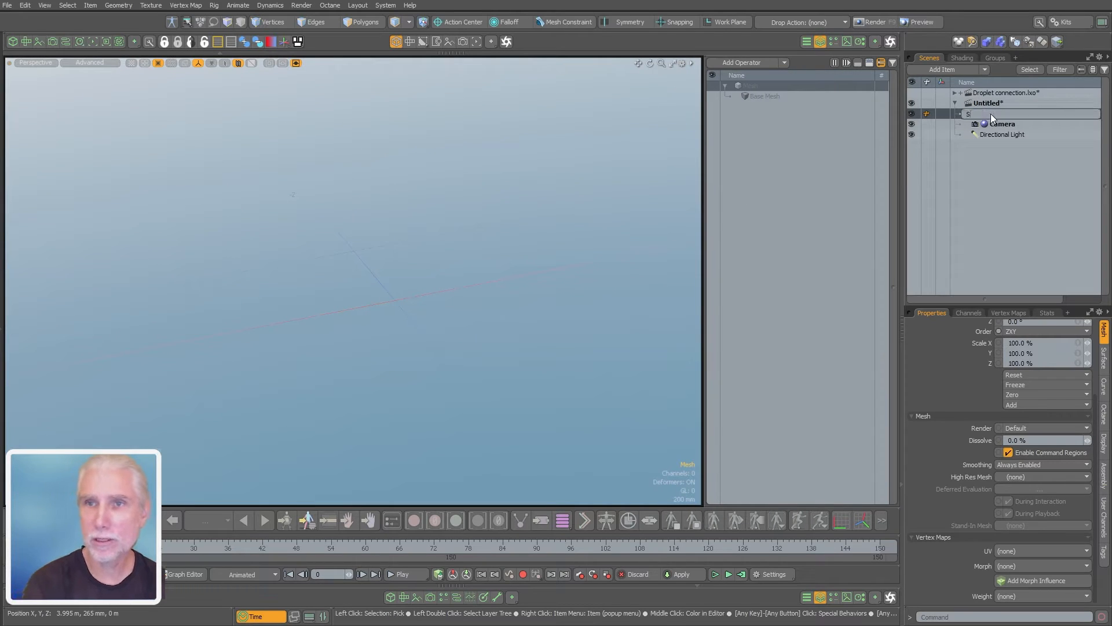
key("Escape")
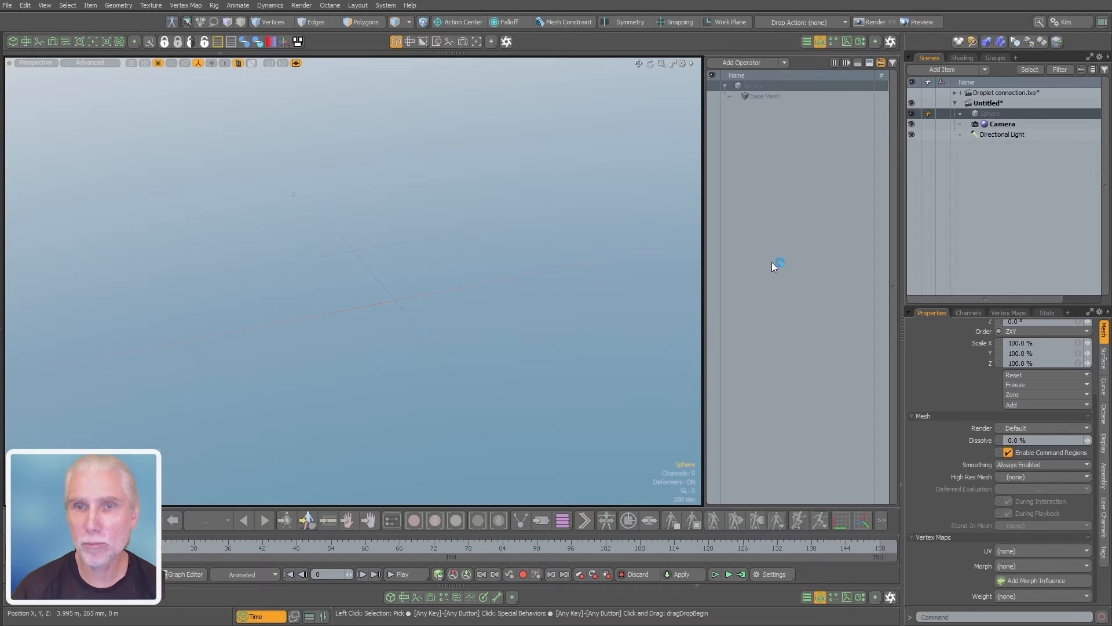
Add a Sphere mesh operation to the Sphere item
type("sphre")
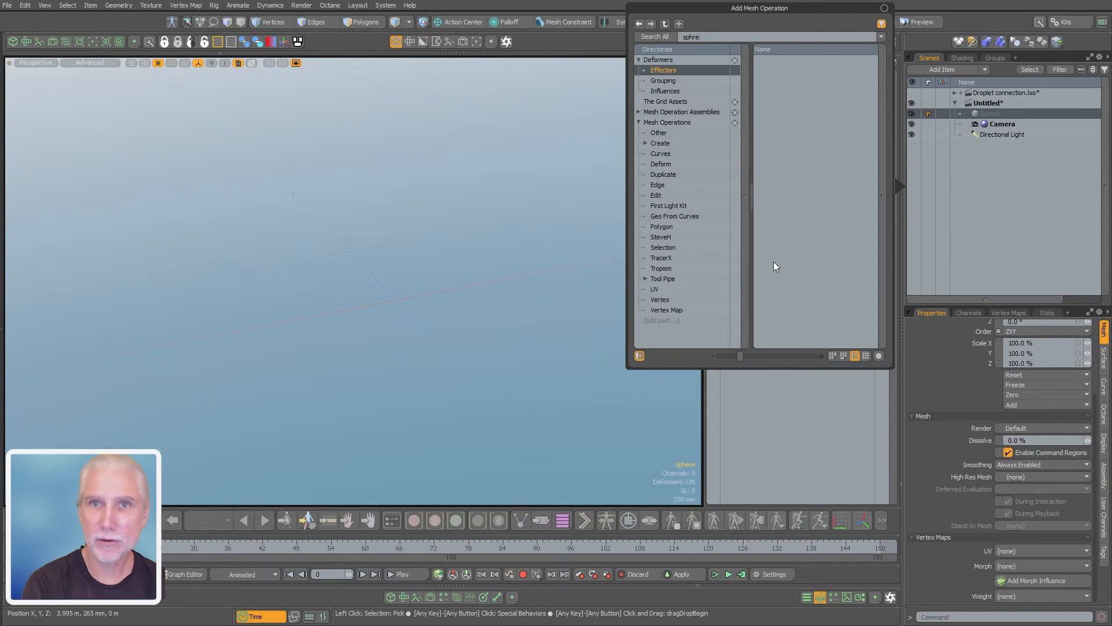
key("BackSpace")
key("BackSpace")
key("Return")
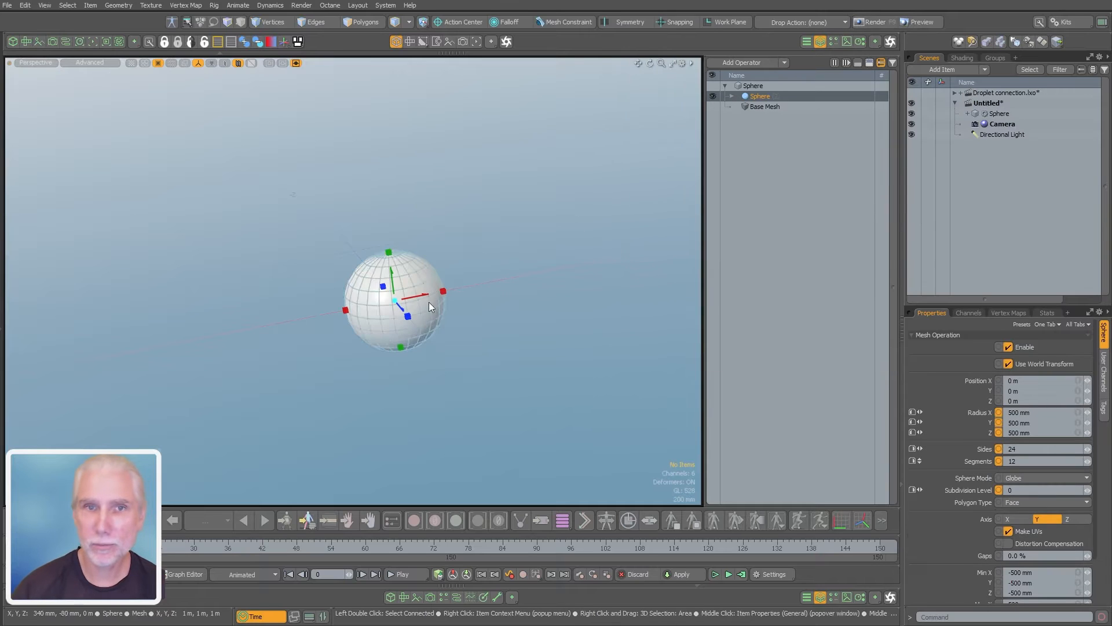
Set the sphere operation's mode to Tesselation with subdivision level 8
left_click_drag(428, 302, 399, 289, "alt+shift")
scroll(430, 263, "up", 4)
key("k")
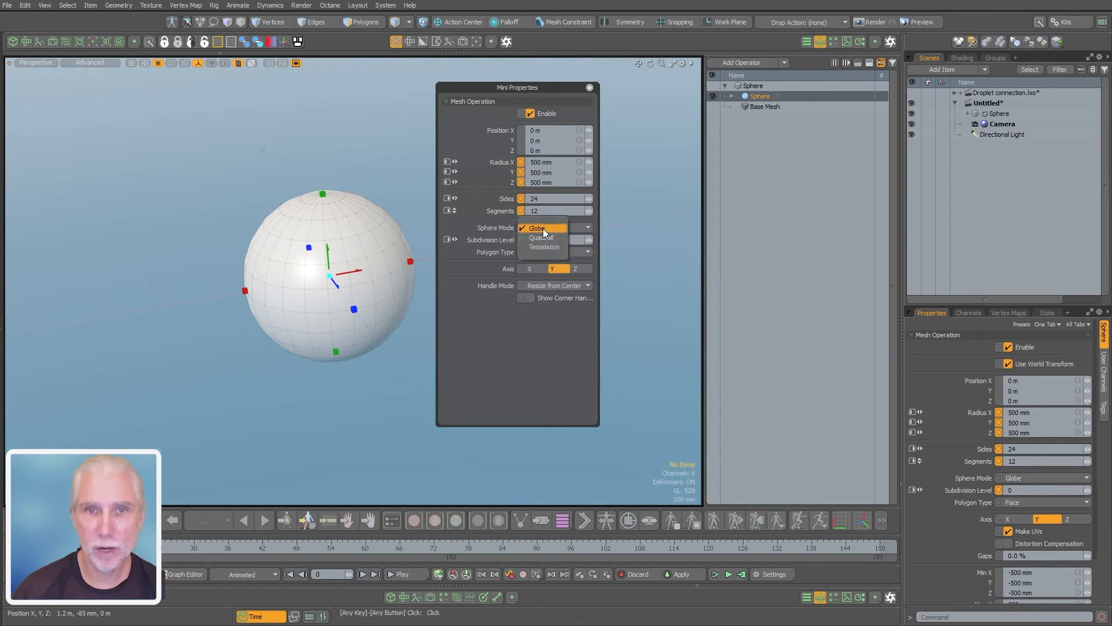
left_click(539, 253)
double_click(546, 240)
type("8")
key("Return")
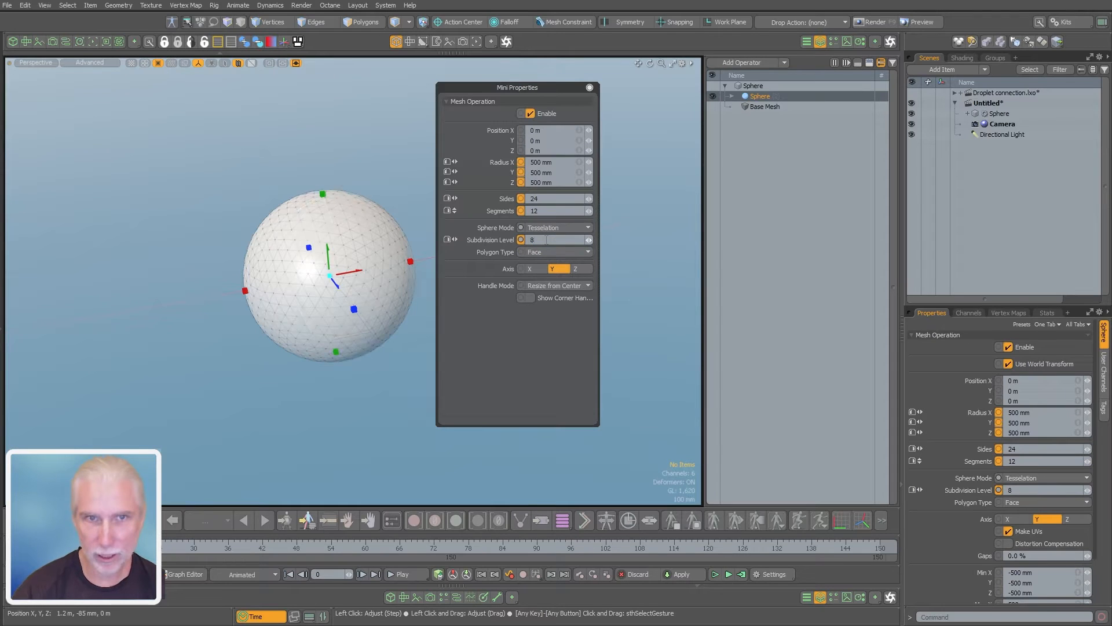
left_click_drag(311, 277, 347, 271, "ctrl+alt")
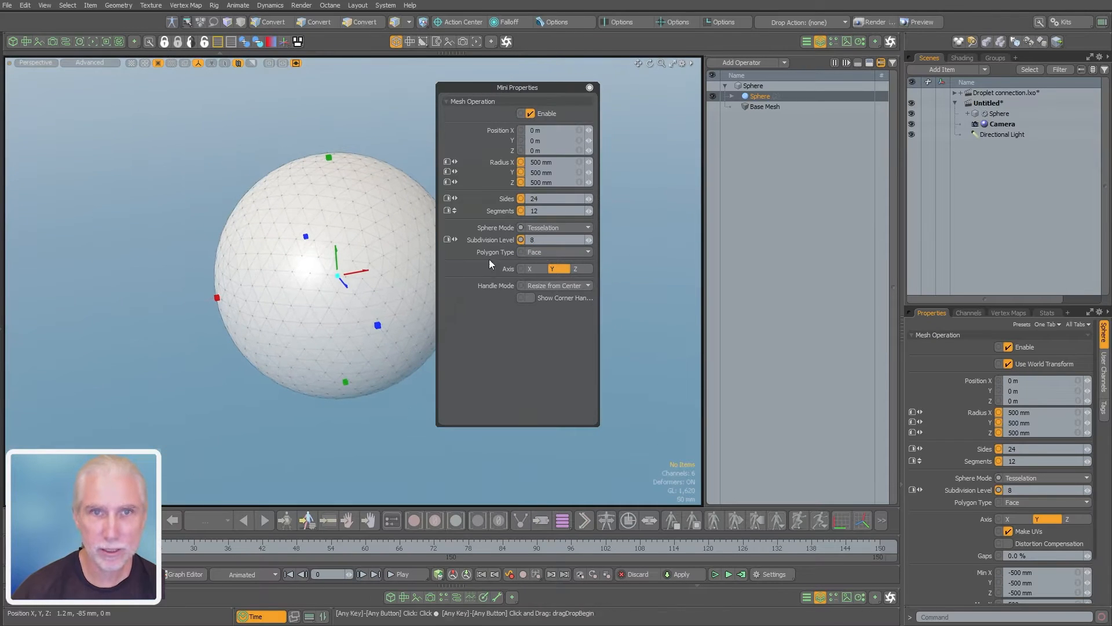
left_click(590, 87)
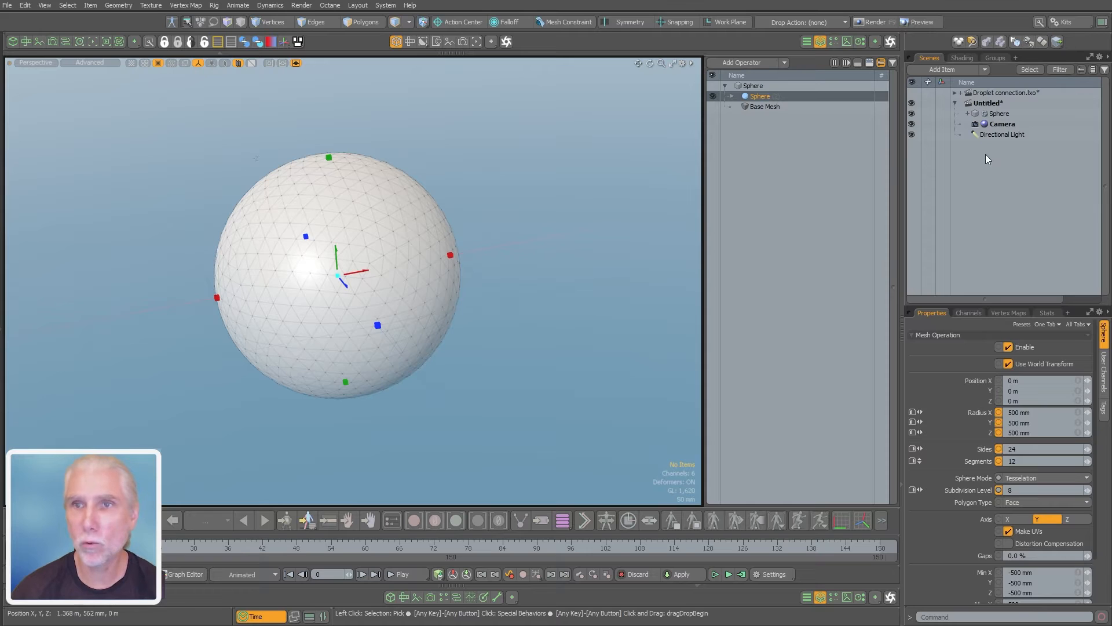
Add a locator to the scene and reorder the Camera and Directional Light above it in the item list
left_click(1000, 174)
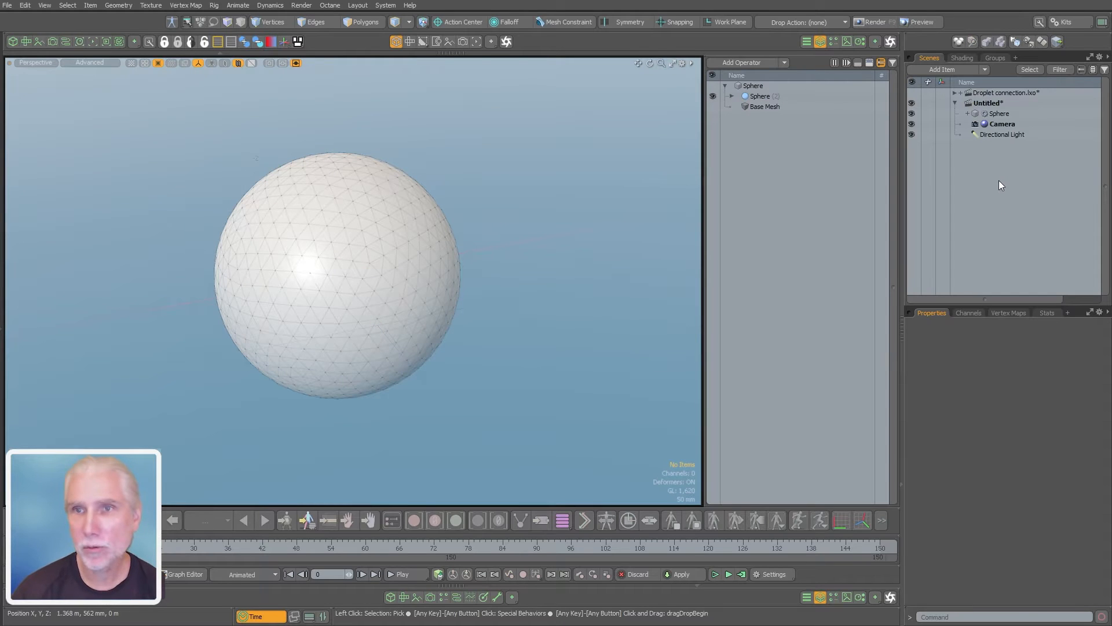
key("shift+n")
left_click(997, 134)
left_click(1001, 142, "ctrl")
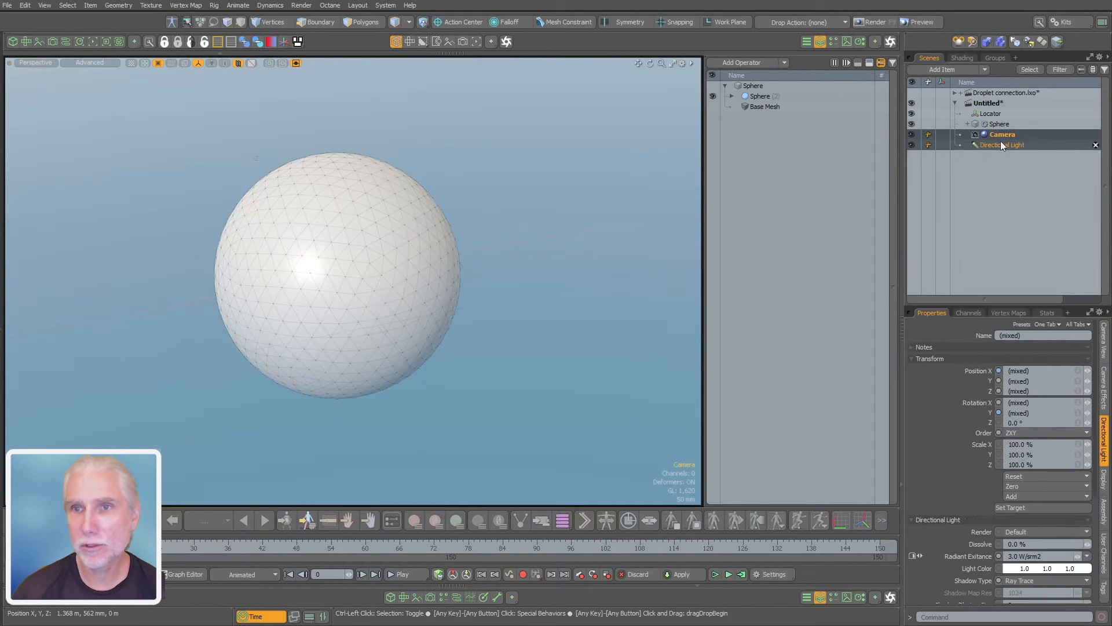
left_click_drag(1000, 141, 1004, 110)
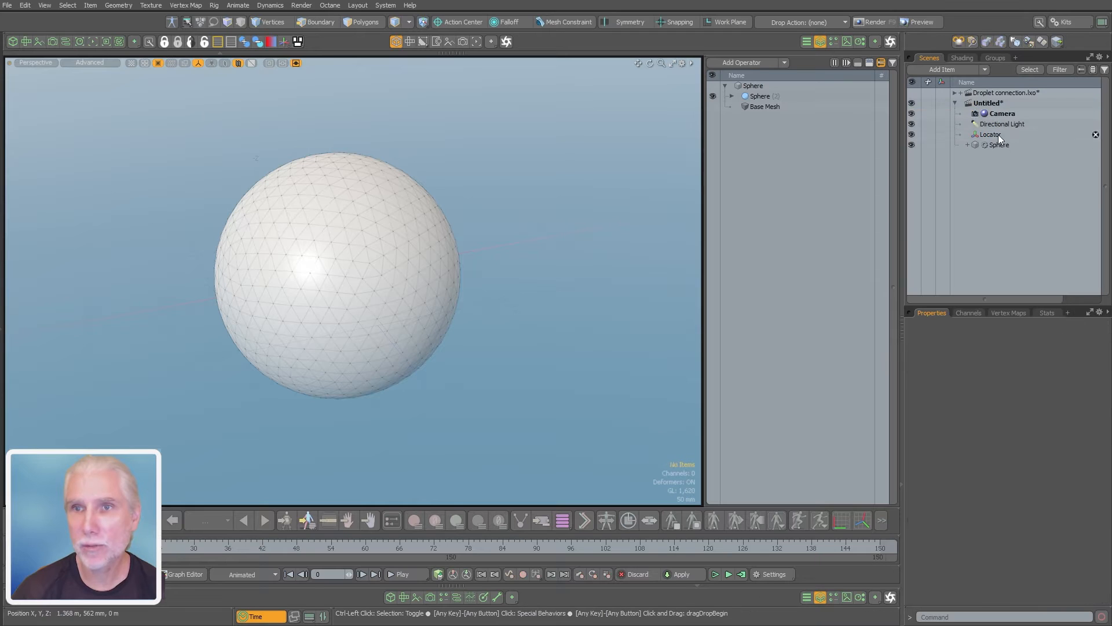
Parent the Sphere to the Locator, duplicate that hierarchy, and expand both locators in the item list
left_click(997, 135)
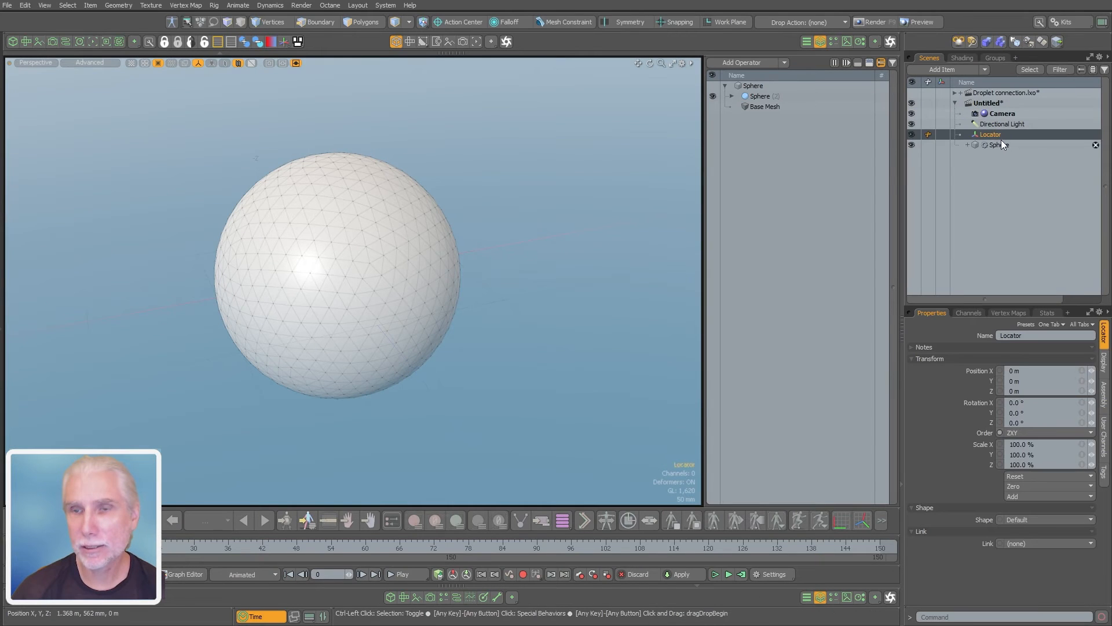
key("ctrl+d")
mouse_move(999, 159)
left_mouse_down()
mouse_move(1005, 168)
mouse_move(1008, 136)
mouse_move(992, 159)
mouse_move(1002, 149)
left_mouse_up()
left_click(1002, 146)
key("ctrl+d")
left_click(994, 145)
left_click(962, 145)
left_click(962, 135)
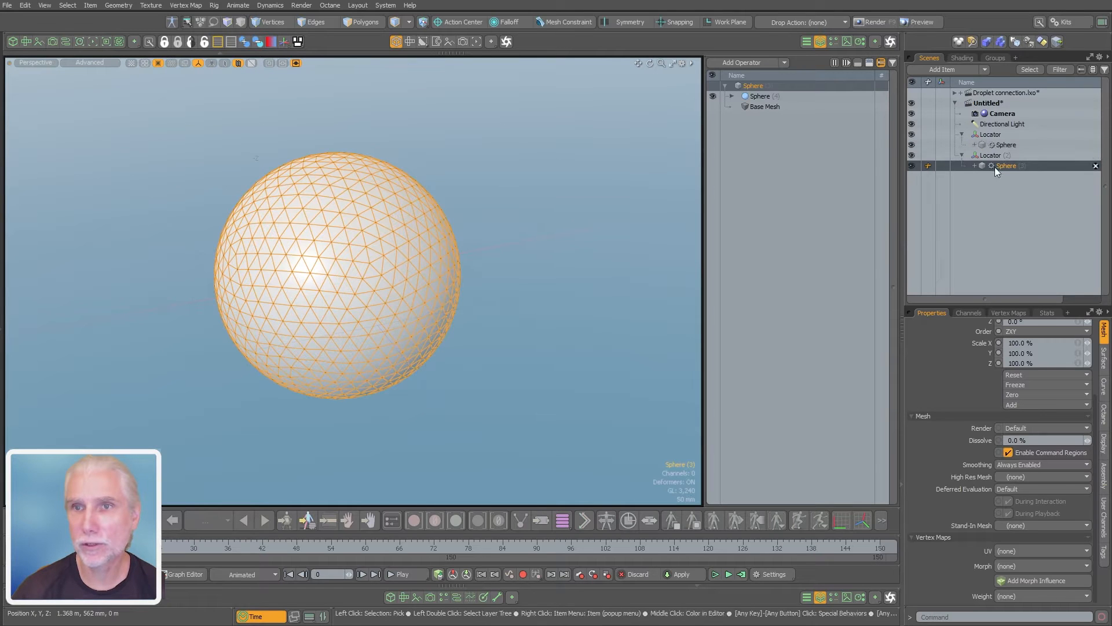
left_click(951, 181)
Move the original Locator with its sphere along X to about -2.02 m
left_click(992, 135)
left_click_drag(444, 269, 492, 265, "alt+shift")
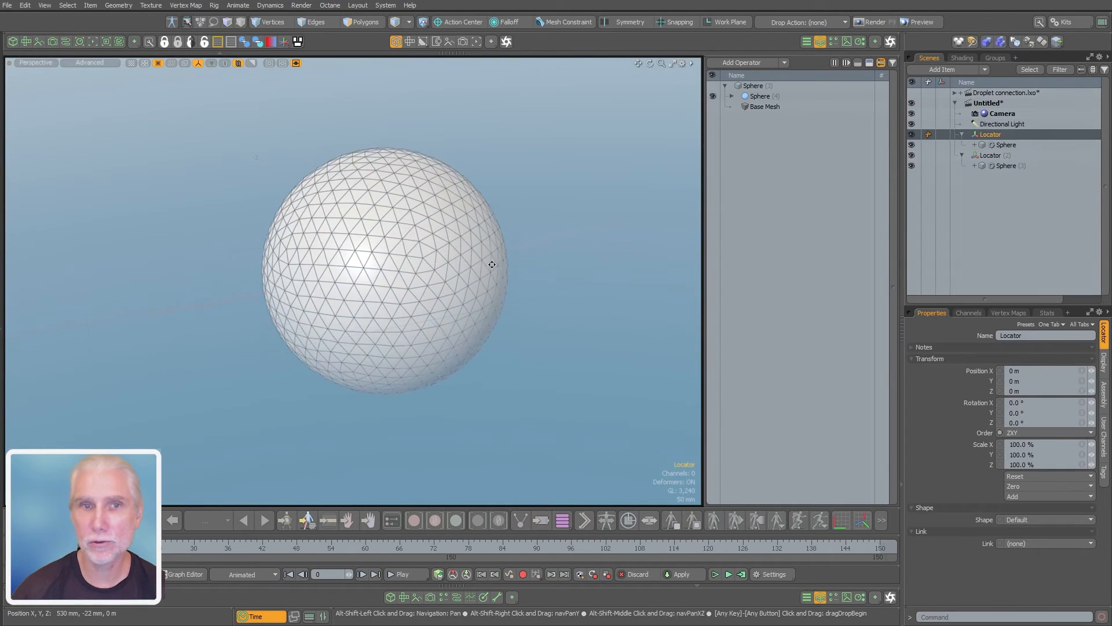
scroll(503, 269, "down", 5)
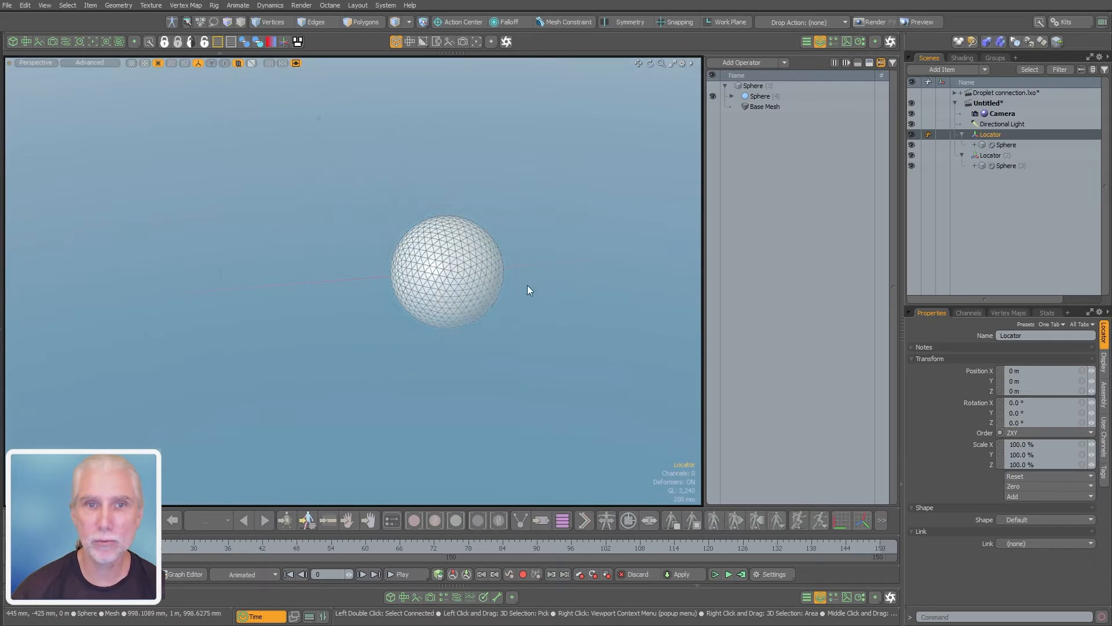
key("w")
left_click_drag(499, 267, 270, 284)
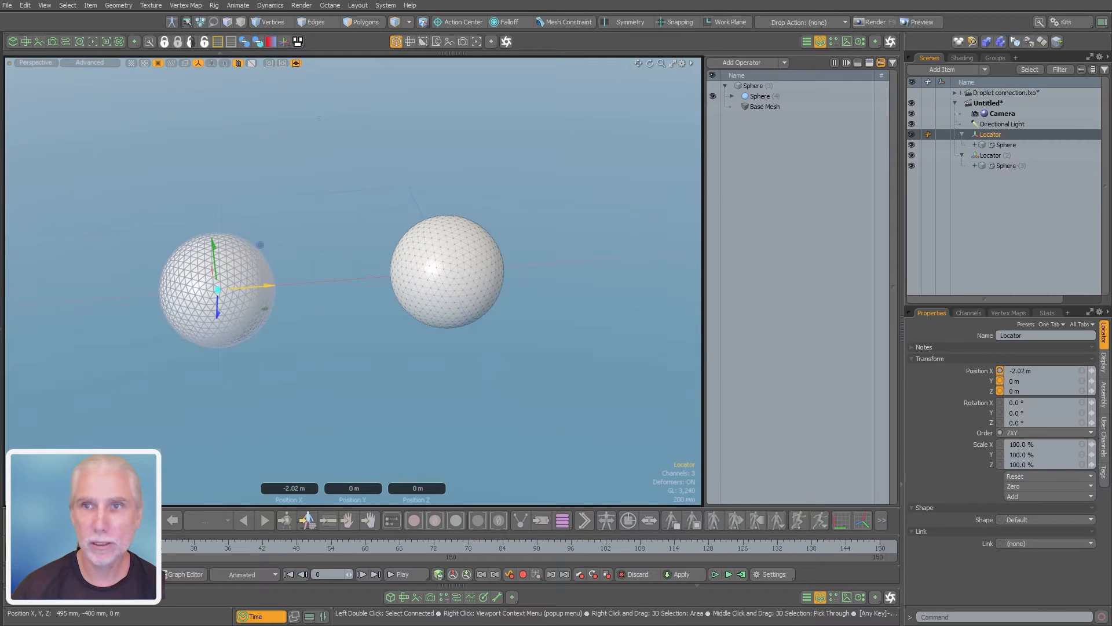
Move the duplicate locator with its sphere along X to about 1.61 m and clear the selection
left_click(992, 155)
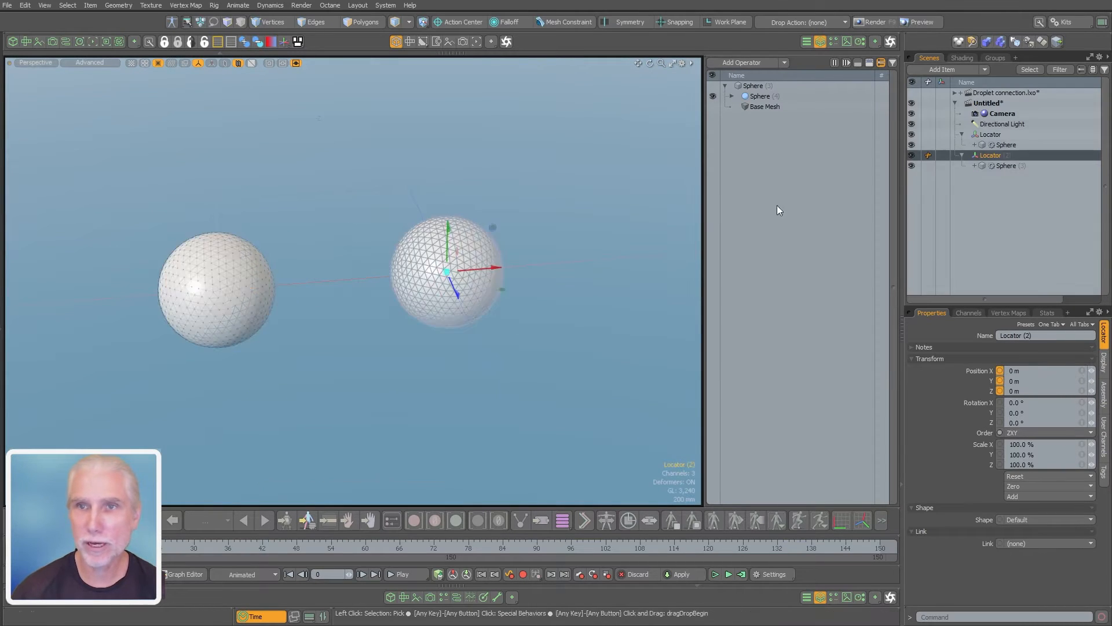
left_click_drag(496, 267, 672, 253)
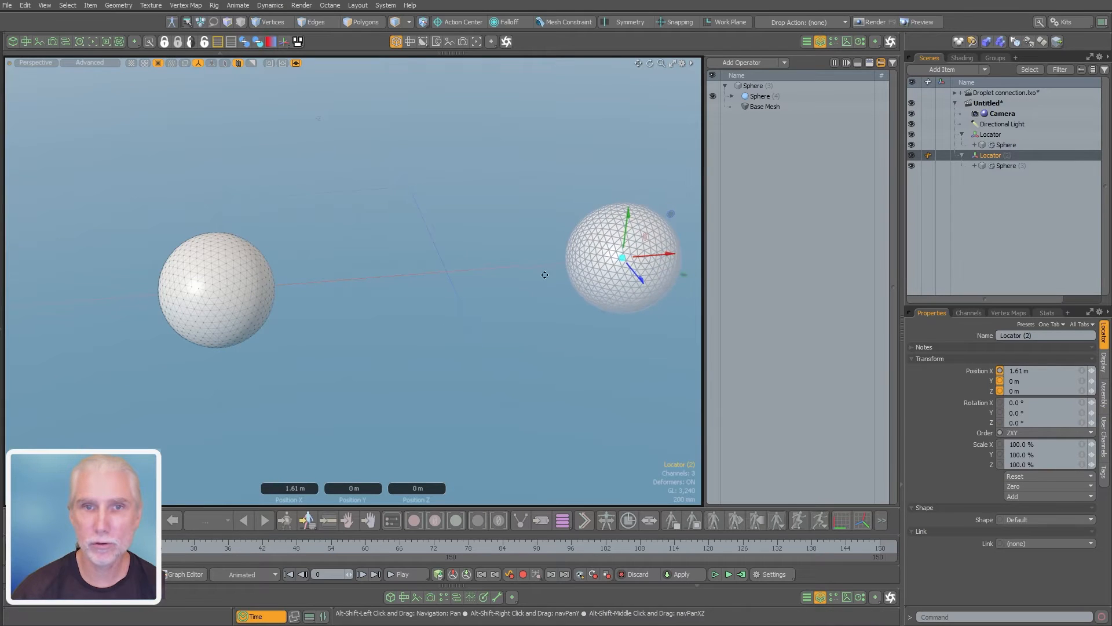
left_click_drag(543, 273, 472, 266, "alt+shift")
left_click_drag(472, 267, 460, 336, "alt")
key("space")
left_click(431, 316)
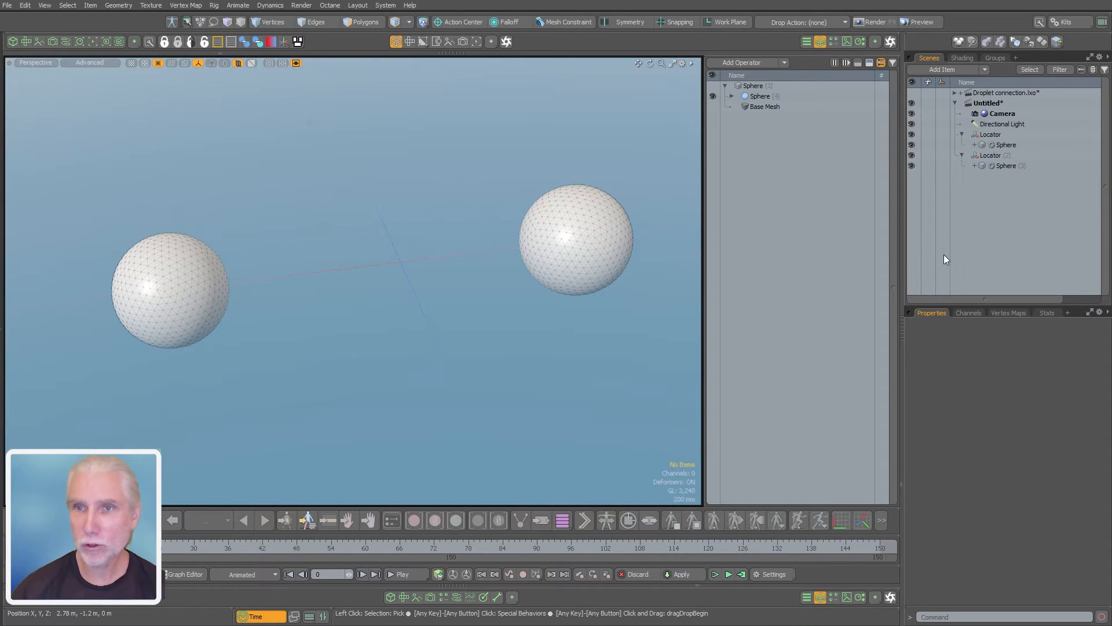
Add a new mesh item to the scene and rename it Line
key("n")
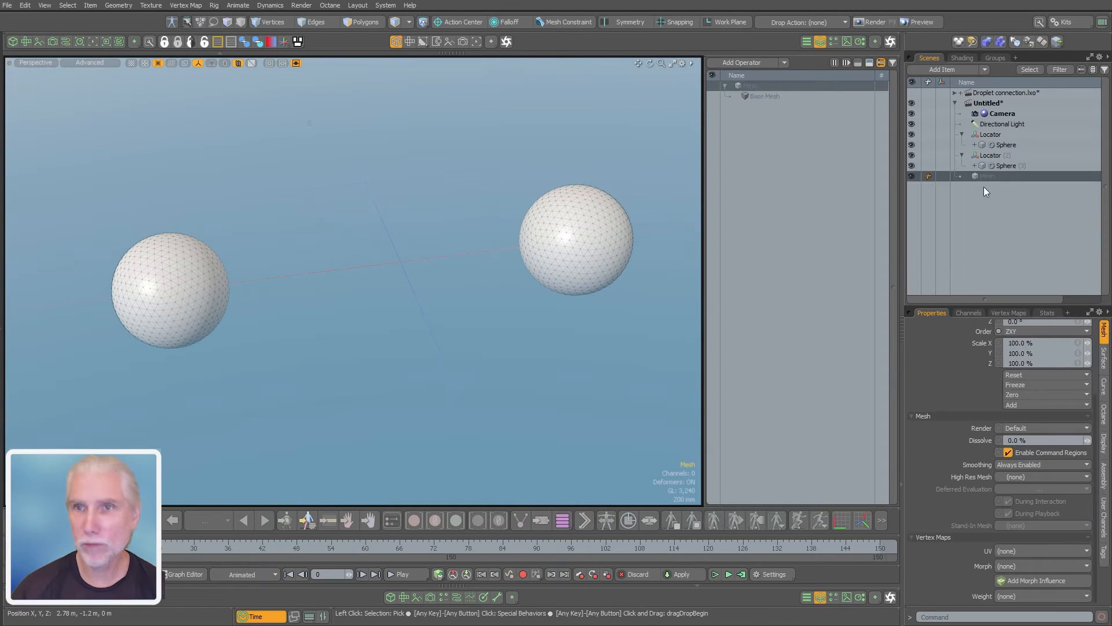
key("F2")
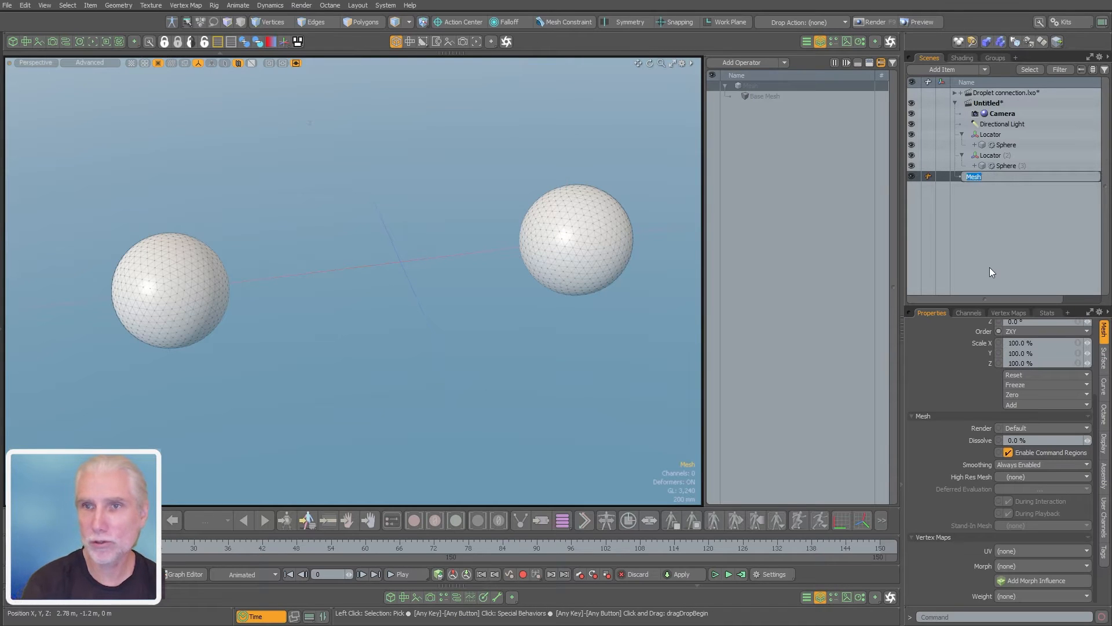
type("Line")
key("Return")
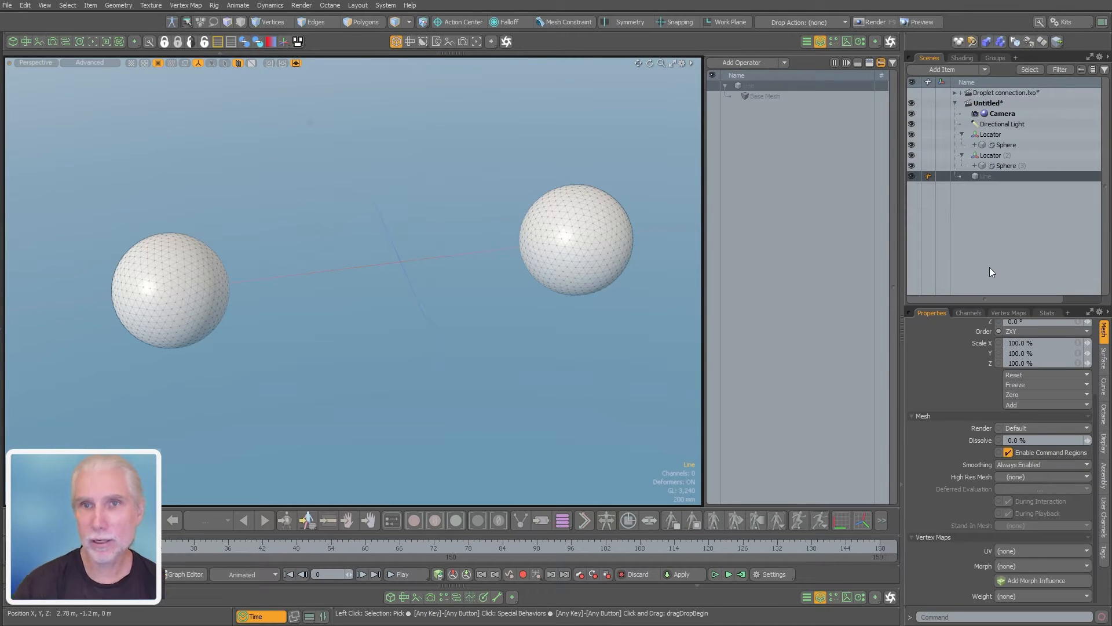
left_click(820, 41)
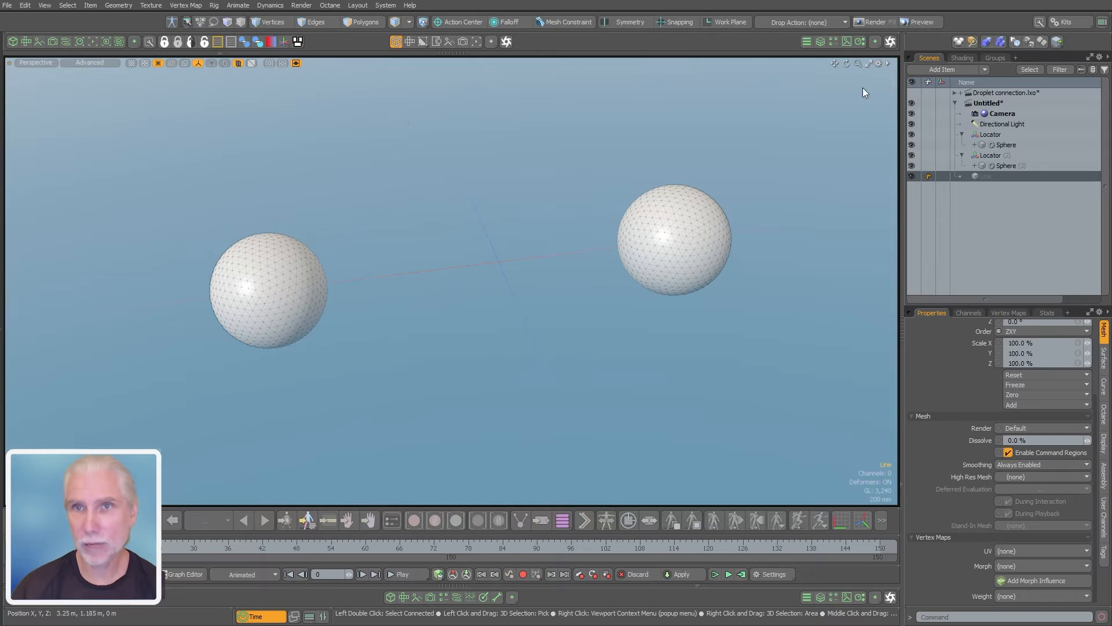
left_click(820, 41)
left_click(820, 41)
left_click(820, 41)
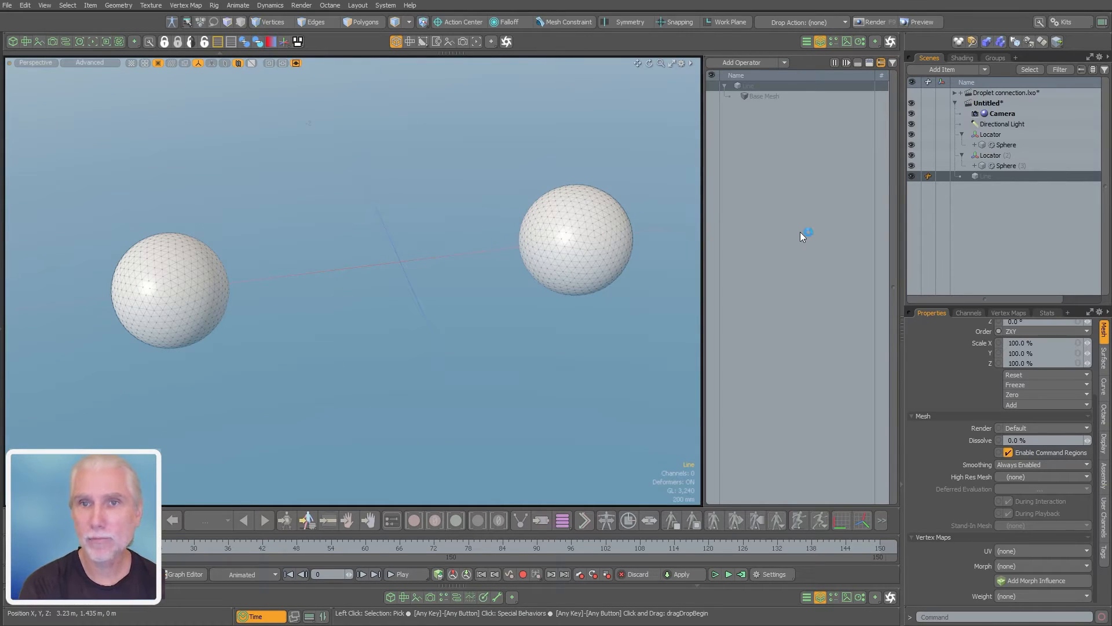
Add a Create Polygons mesh operation to the Line mesh
type("ncreate")
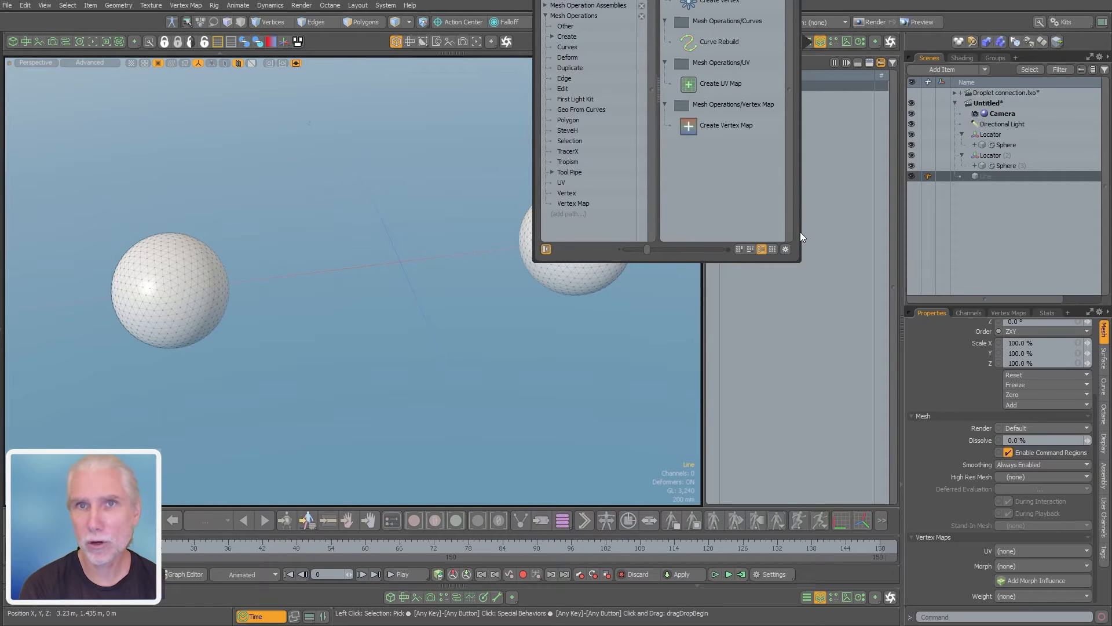
key("Return")
scroll(406, 229, "down", 3)
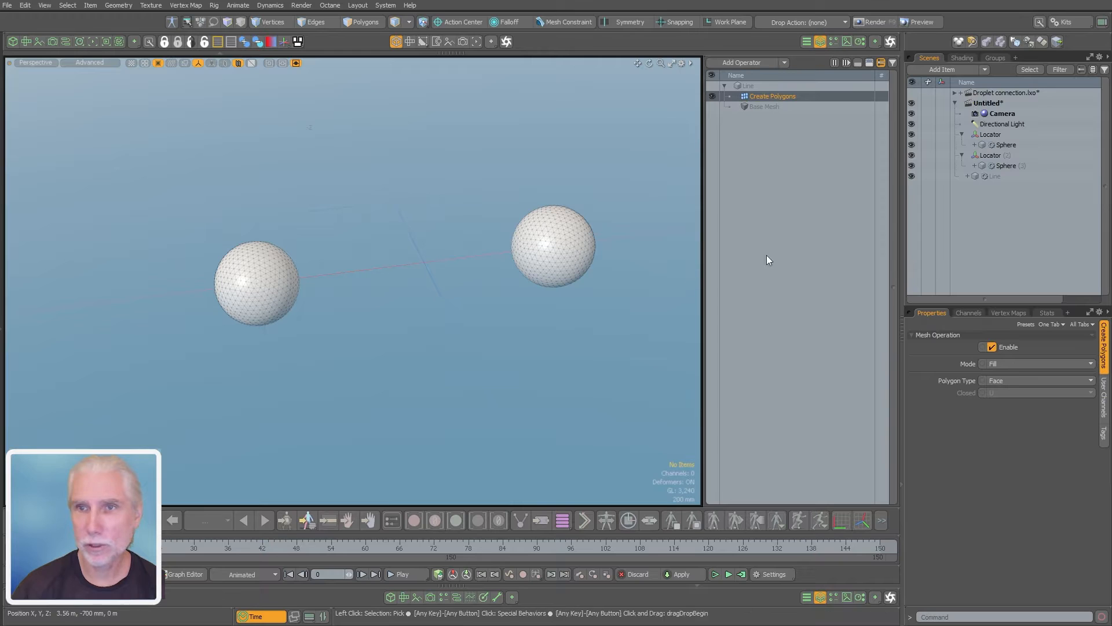
Show the schematic beside the 3D viewport and resize the panes, narrowing the mesh operations list
left_click(65, 42)
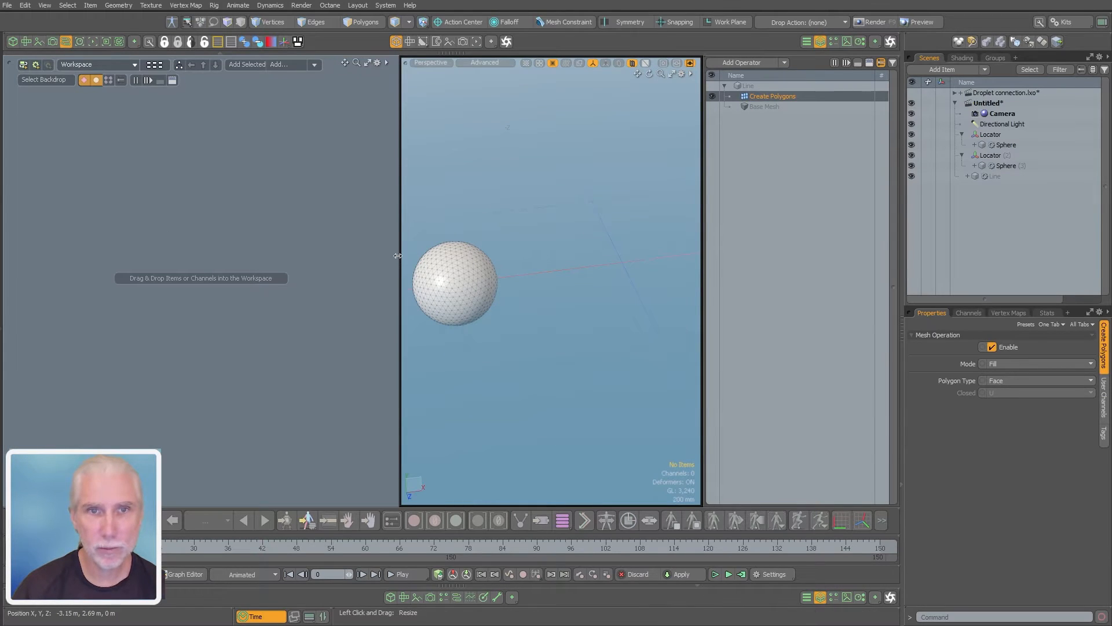
left_click_drag(395, 259, 311, 259)
scroll(491, 268, "down", 3)
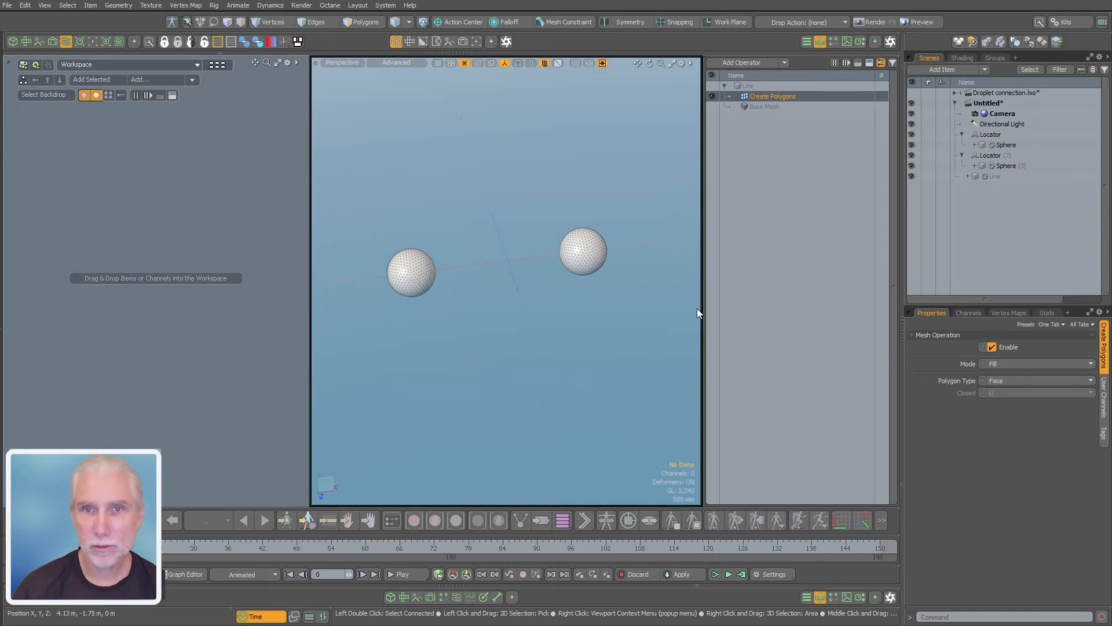
left_click_drag(701, 308, 775, 308)
scroll(625, 318, "up", 3)
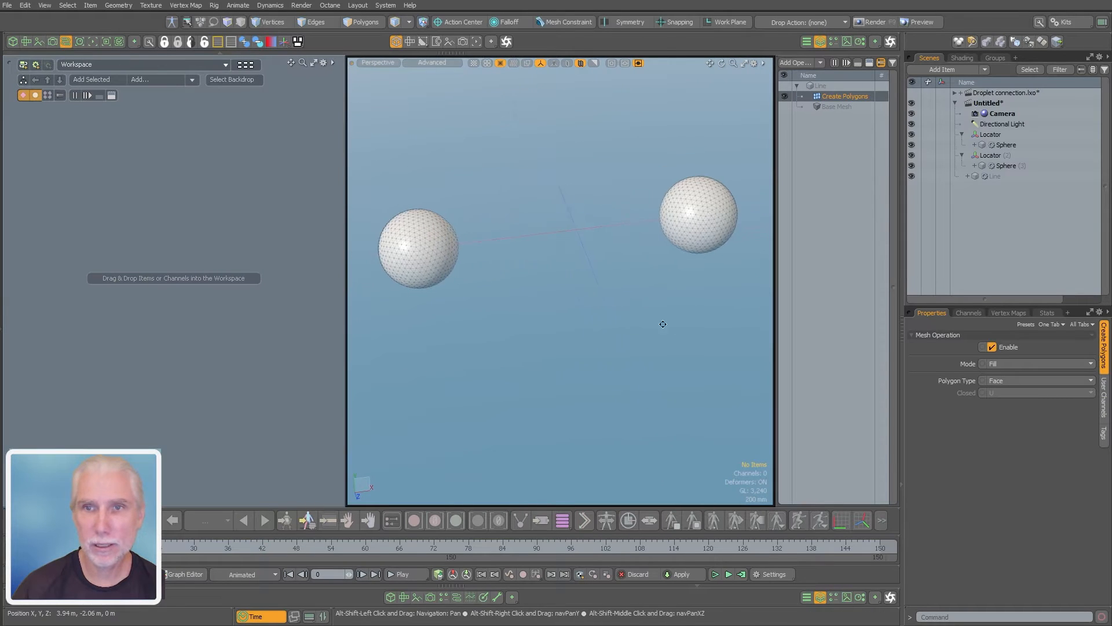
Add the Line mesh to a schematic workspace, bring in its linked Create Polygons node and place that node after it
left_click(991, 175)
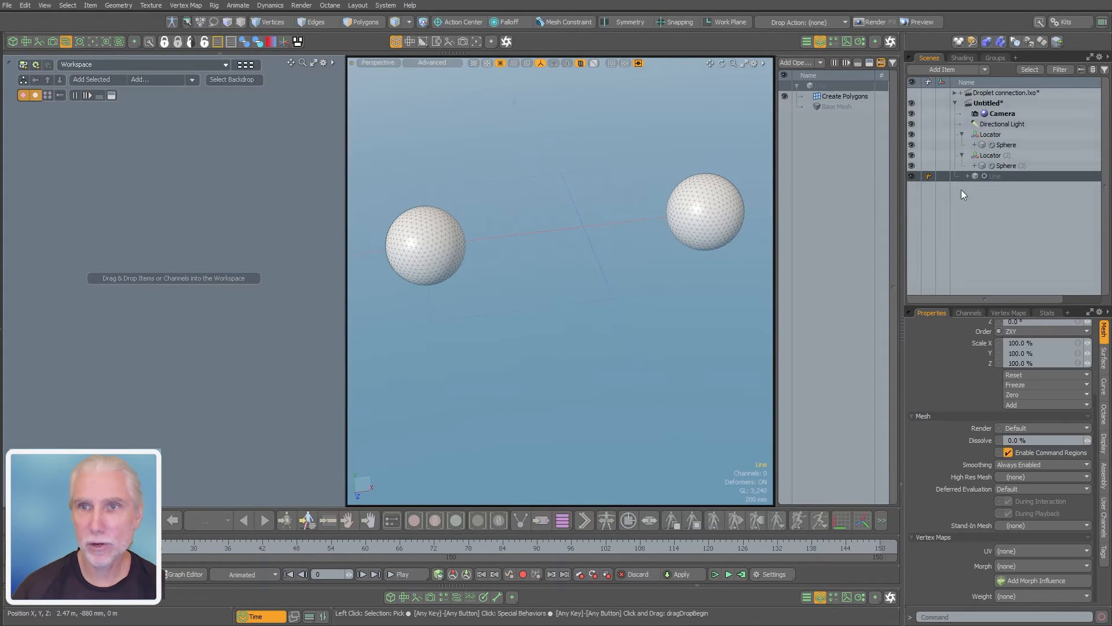
left_click(84, 82)
left_click_drag(168, 289, 108, 303)
left_click(208, 303)
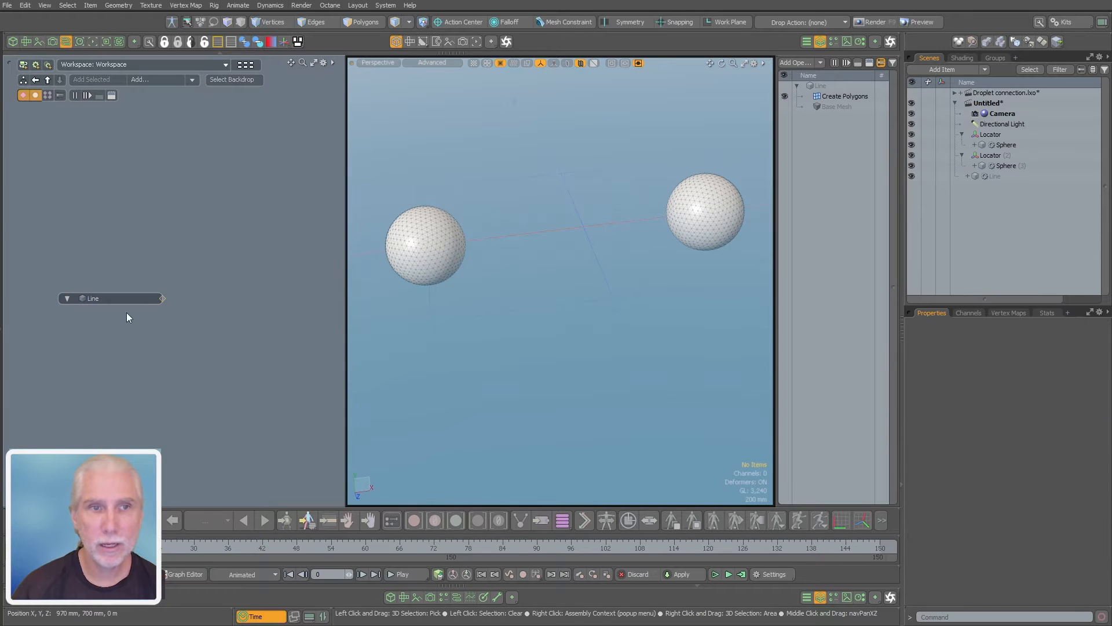
left_click(128, 300)
left_click(162, 298)
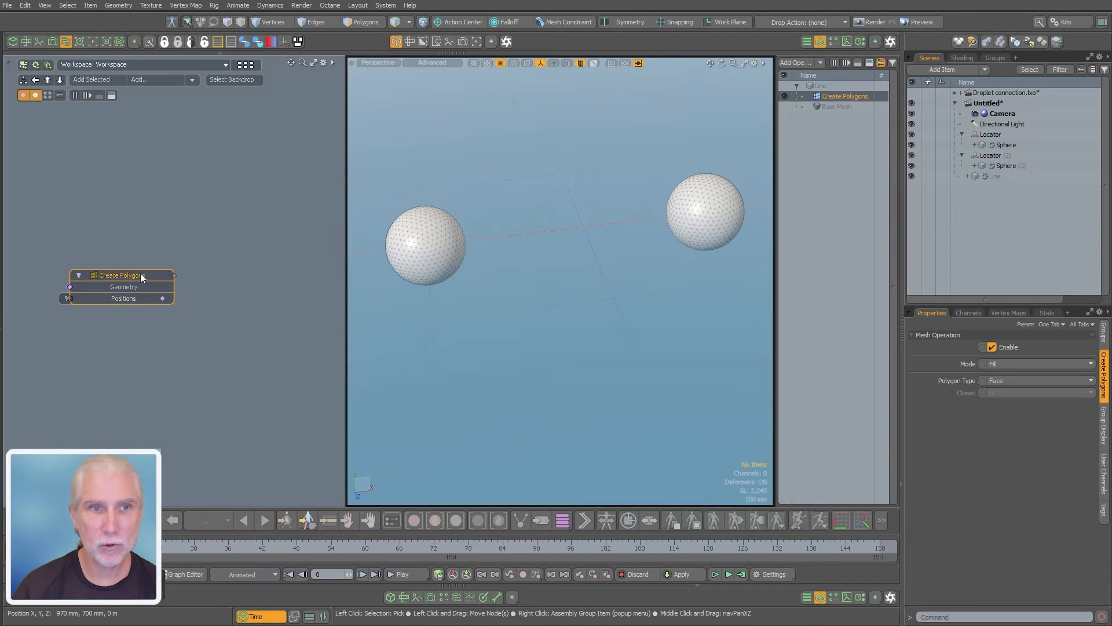
left_click_drag(140, 275, 266, 291)
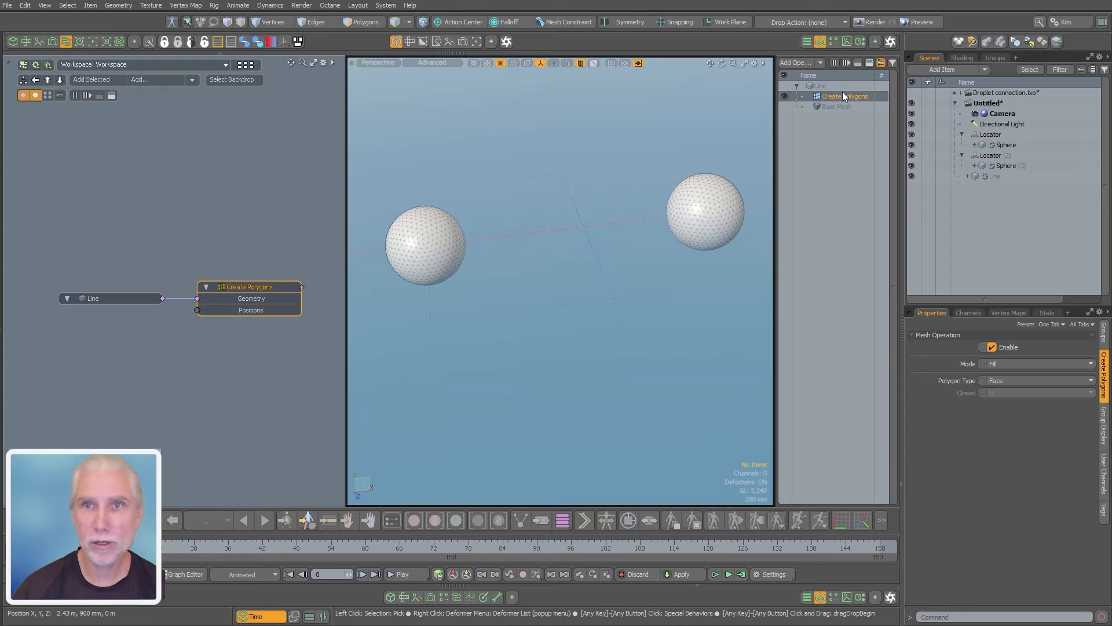
Add both locators to the schematic and space their nodes apart below the Line node
left_click(213, 355)
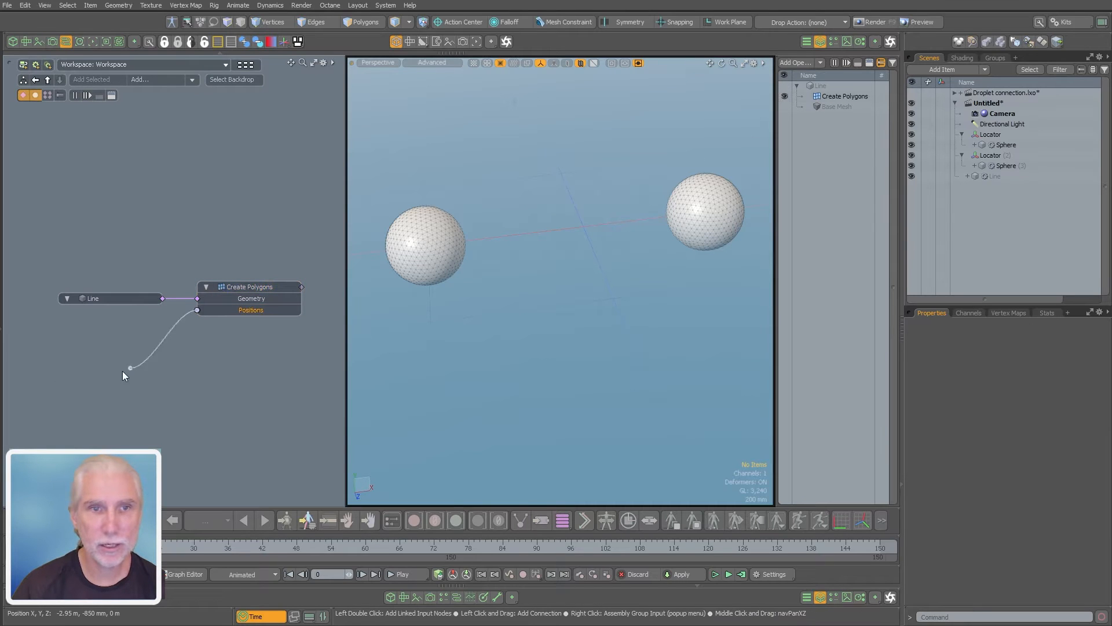
left_click_drag(123, 375, 137, 391)
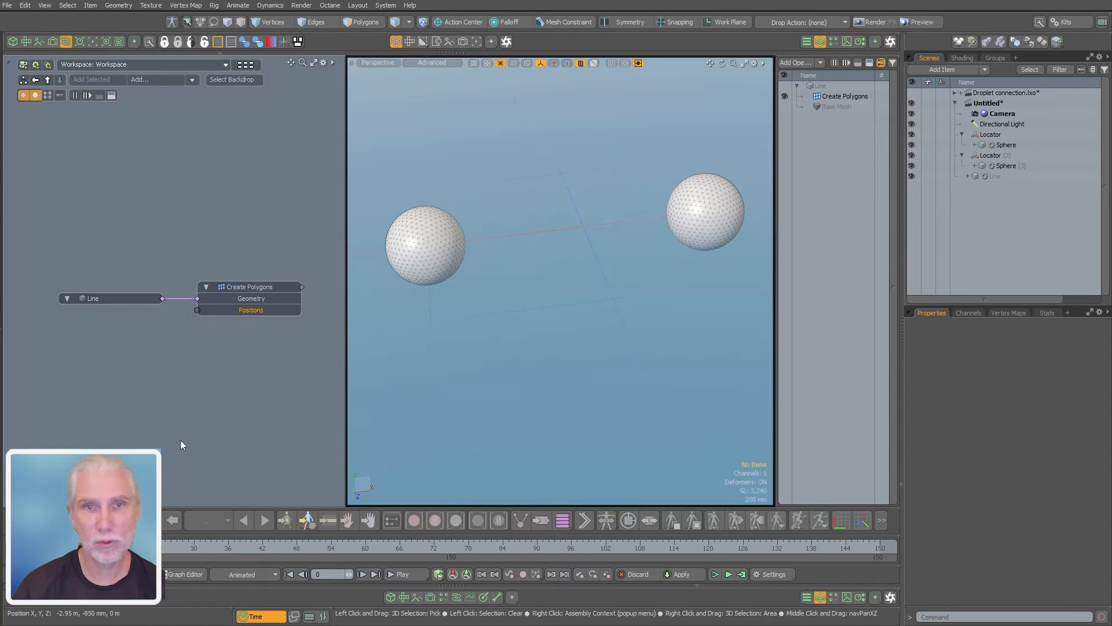
left_click(990, 134)
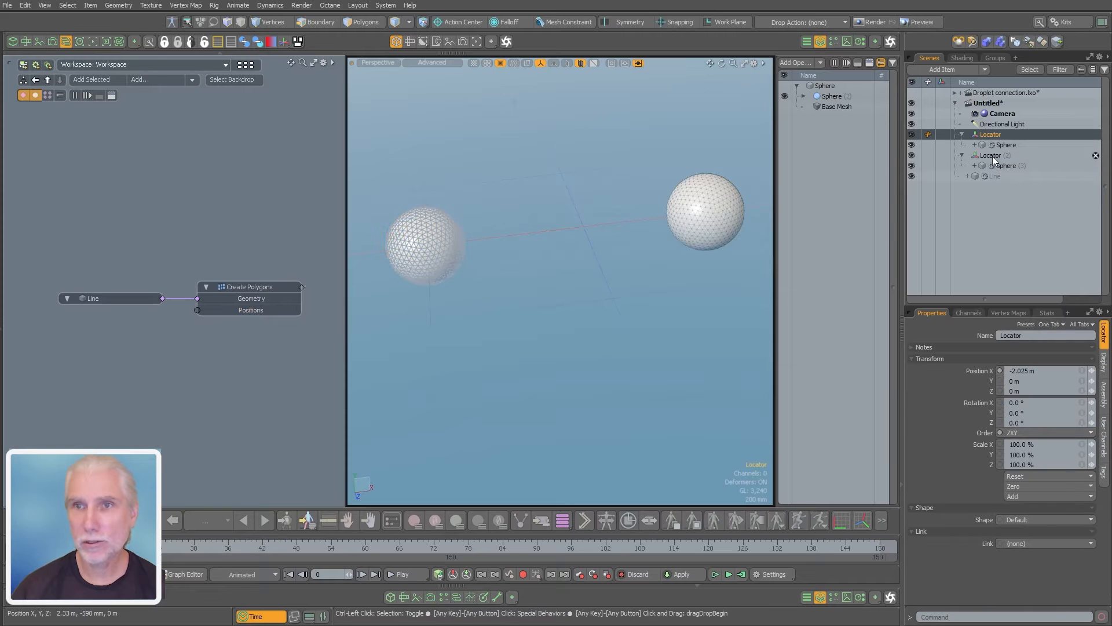
left_click(990, 155, "ctrl")
left_click(93, 80)
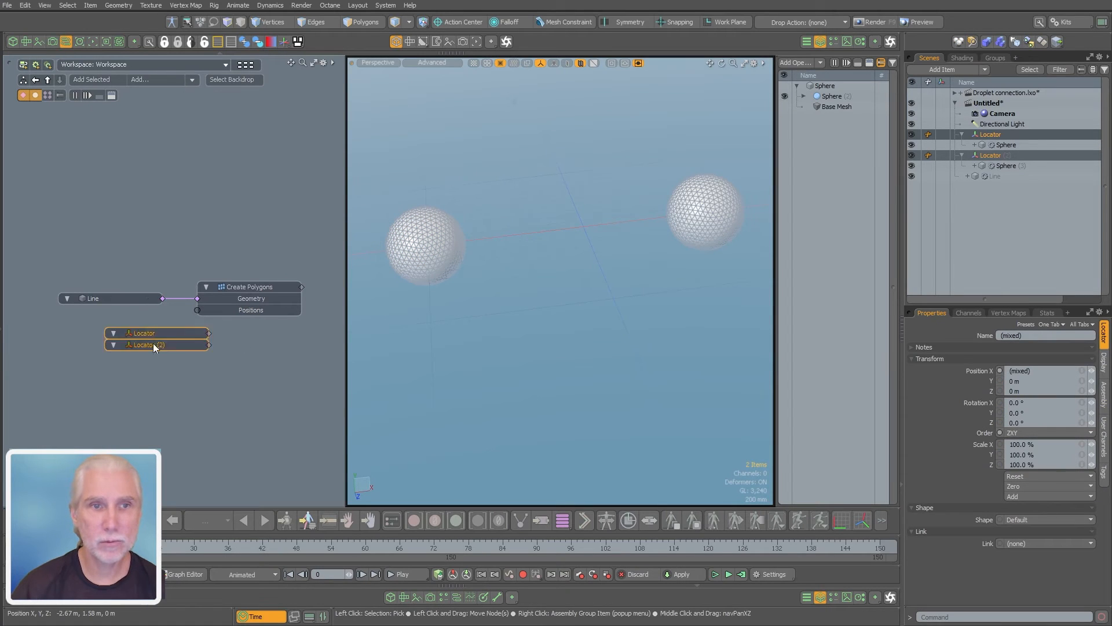
left_click_drag(153, 344, 109, 368)
middle_click_drag(140, 364, 180, 354)
left_click(160, 370)
left_click_drag(154, 345, 97, 382)
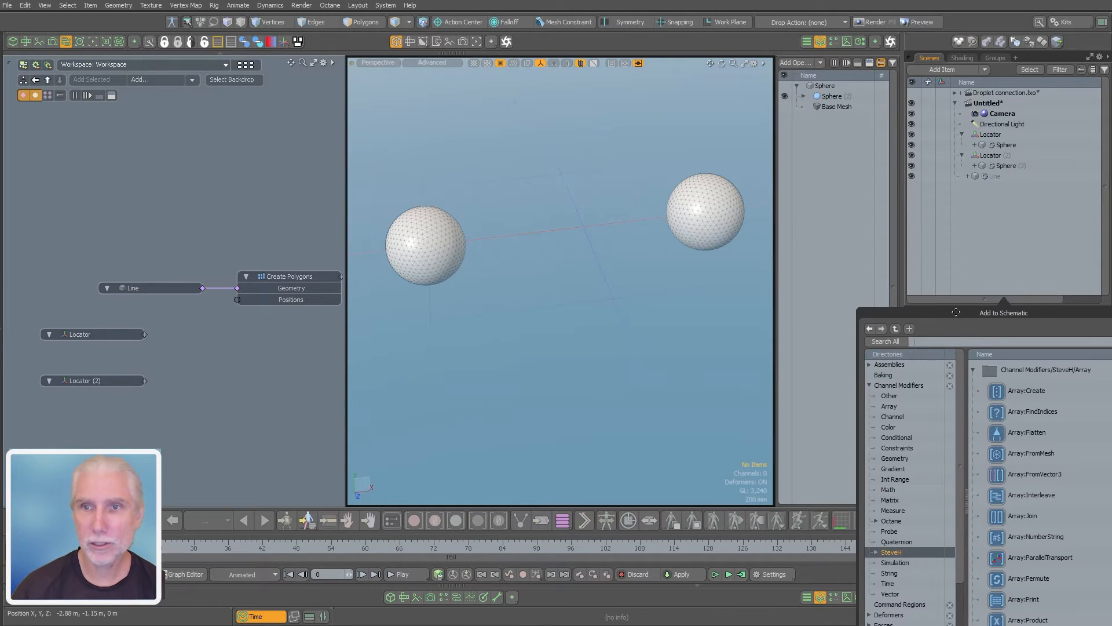
Add a Locators to Array channel modifier to the schematic and place it beside the two locator nodes
left_click_drag(955, 312, 315, 183)
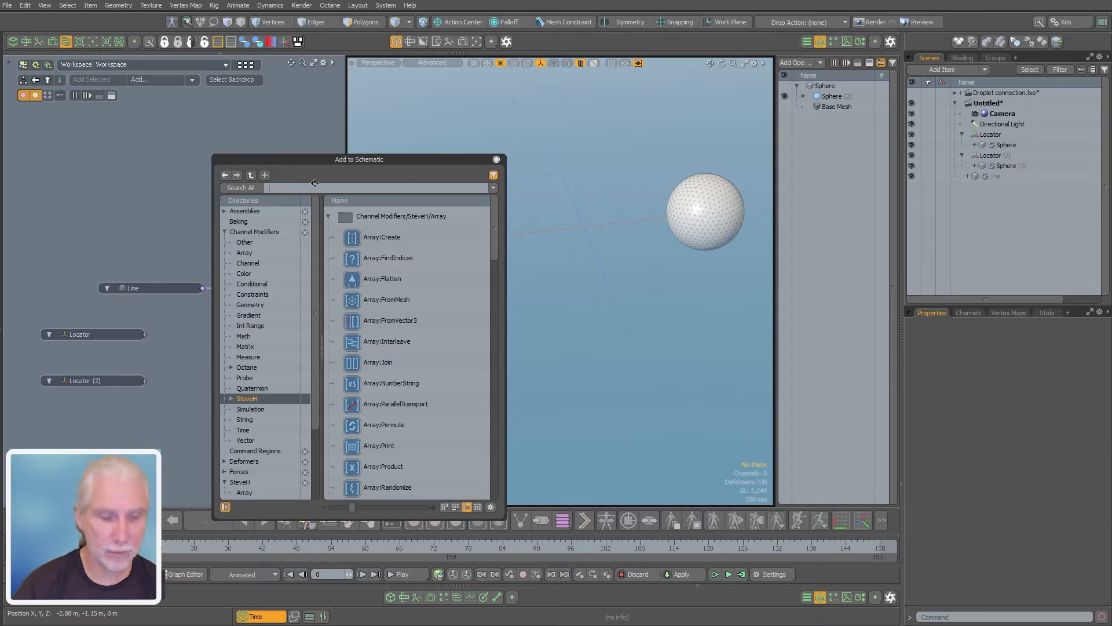
type("locators")
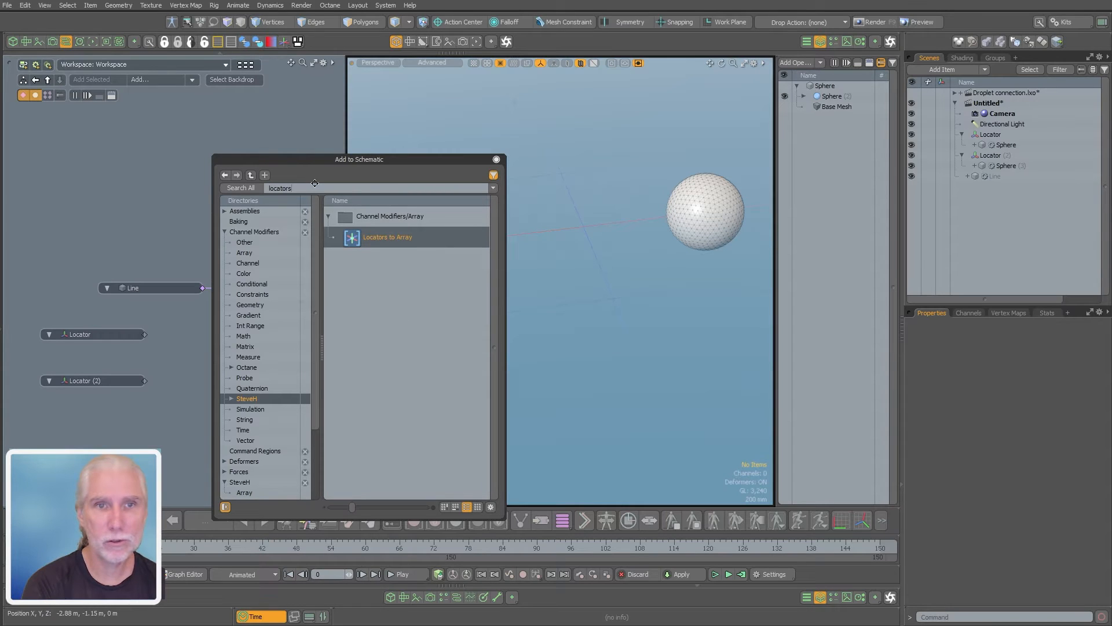
key("Return")
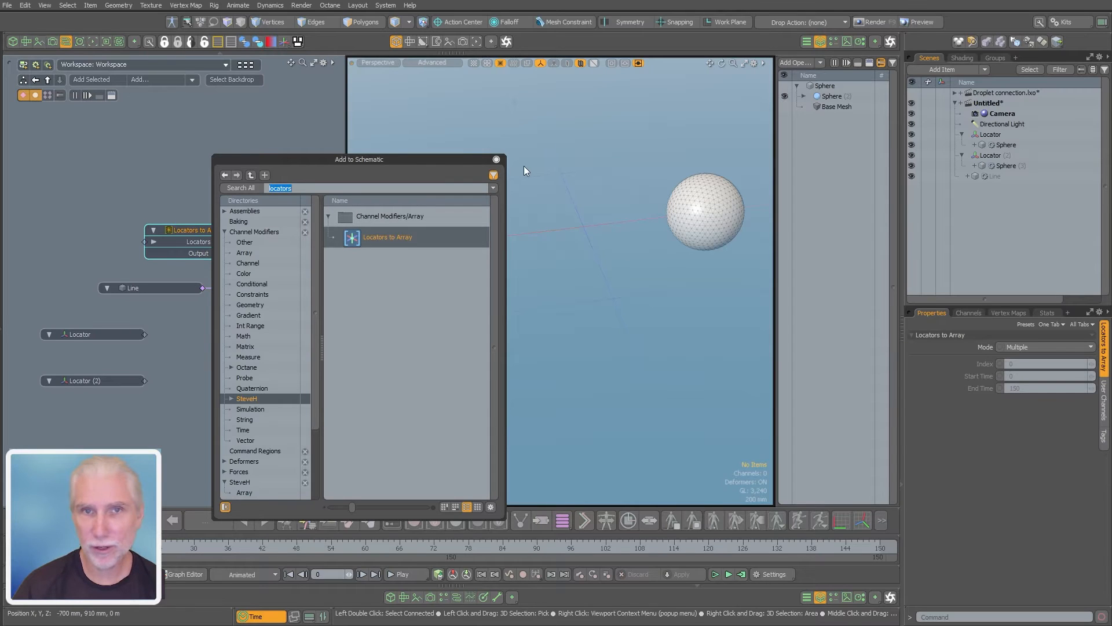
left_click(496, 159)
left_click_drag(208, 230, 242, 345)
Widen the schematic, rearrange the nodes for room before the Locators to Array node, and select both locator nodes
left_click_drag(346, 355, 480, 356)
scroll(199, 351, "up", 2)
mouse_move(182, 325)
left_mouse_down()
mouse_move(144, 325)
mouse_move(160, 325)
left_mouse_up()
left_click_drag(174, 390, 134, 391)
left_click_drag(154, 285, 130, 432)
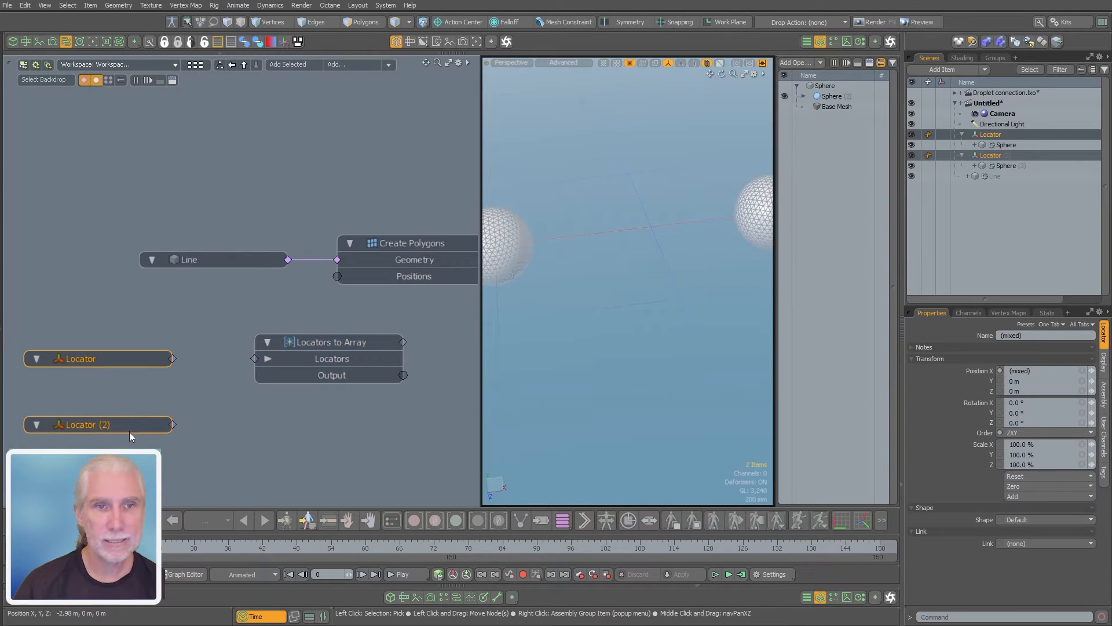
Connect both locators to the Locators input of the Locators to Array node
middle_click_drag(212, 400, 210, 375)
left_click_drag(210, 375, 195, 375, "ctrl+alt")
left_click_drag(298, 340, 299, 366)
left_click_drag(64, 428, 203, 387)
mouse_move(244, 369)
left_mouse_down()
mouse_move(206, 367)
mouse_move(224, 338)
mouse_move(249, 369)
left_mouse_up()
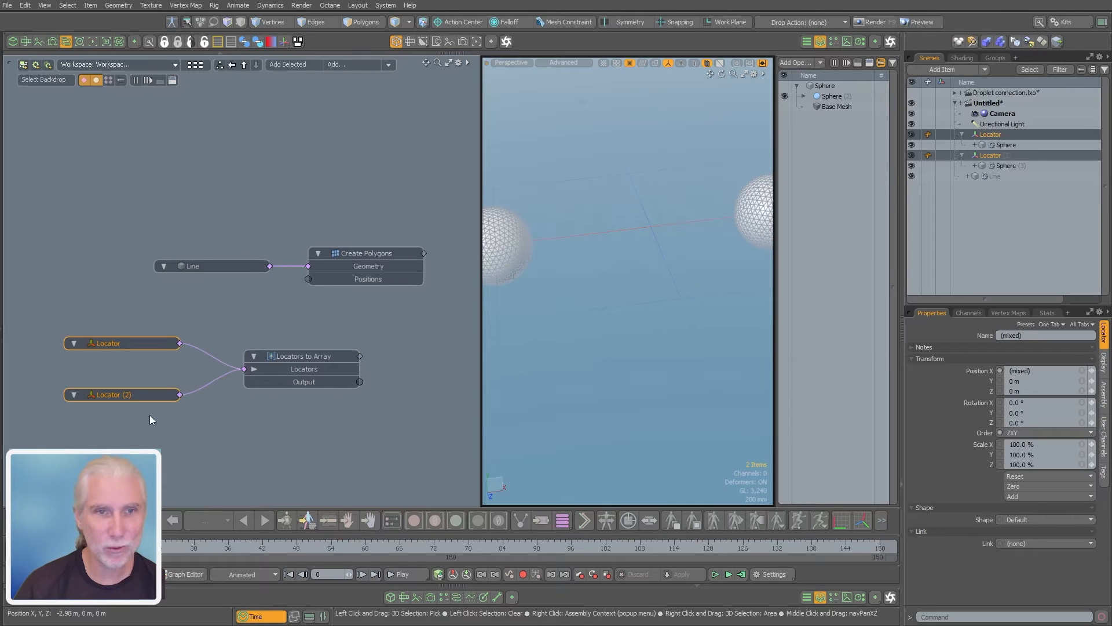
Link the Locators to Array output to the Positions input of Create Polygons and shift the locator and array nodes aside
left_click(304, 371)
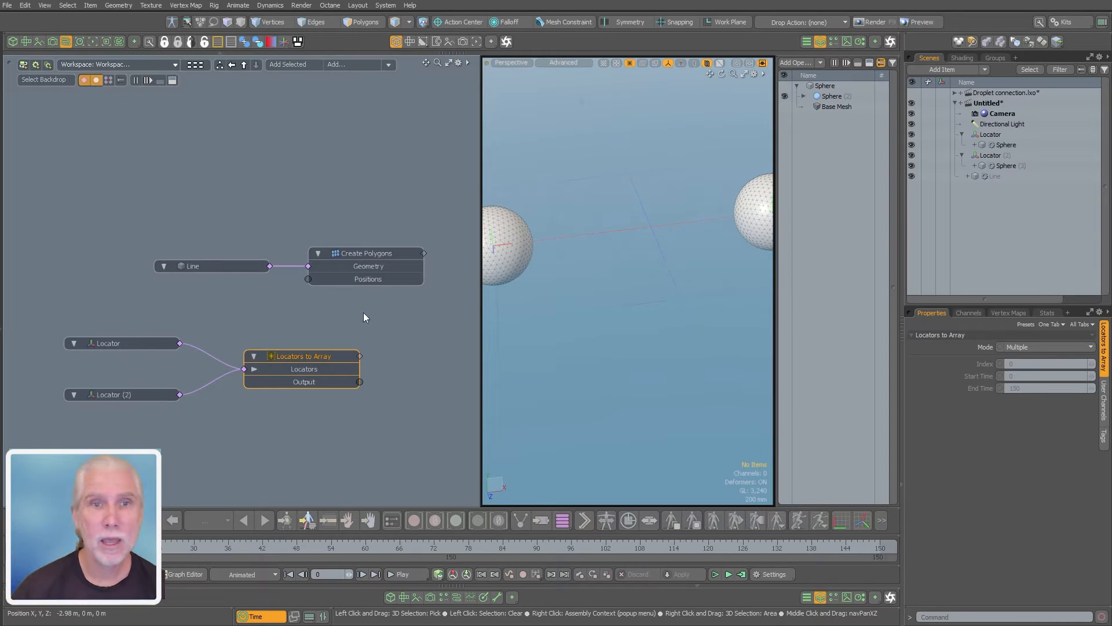
left_click_drag(370, 287, 373, 281)
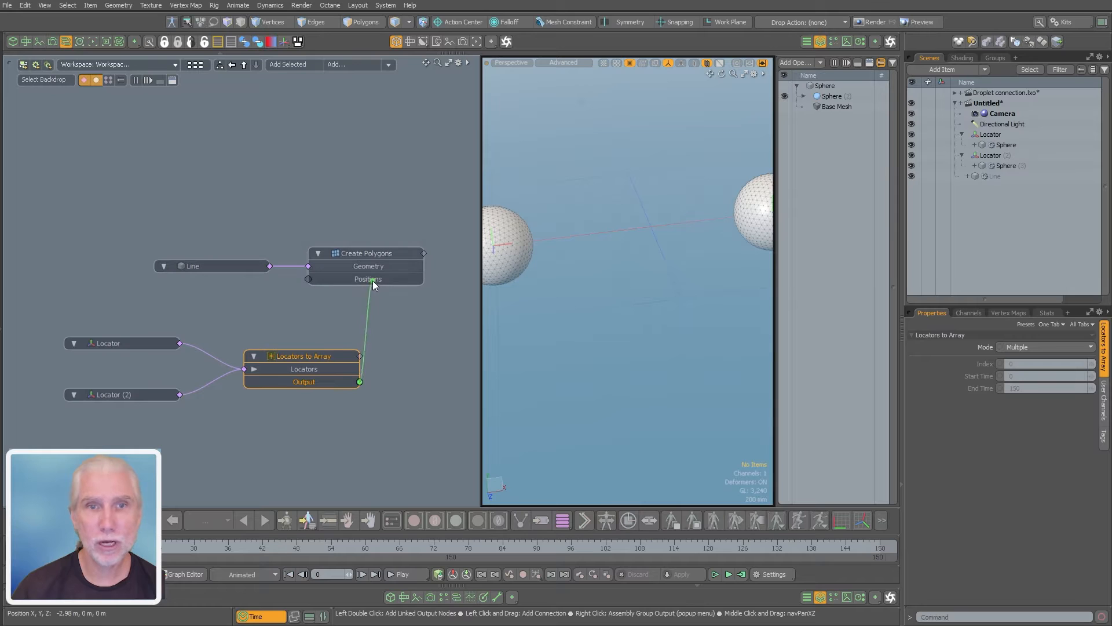
left_click_drag(80, 336, 291, 408)
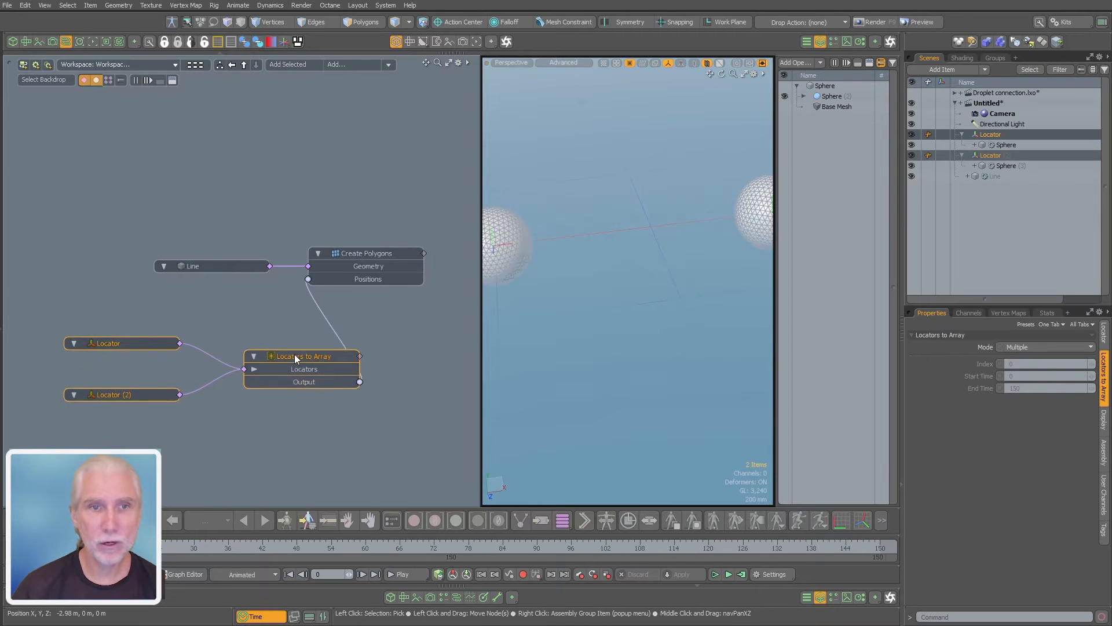
left_click_drag(294, 353, 230, 354)
scroll(347, 313, "down", 1)
left_click_drag(320, 300, 345, 315, "alt+shift")
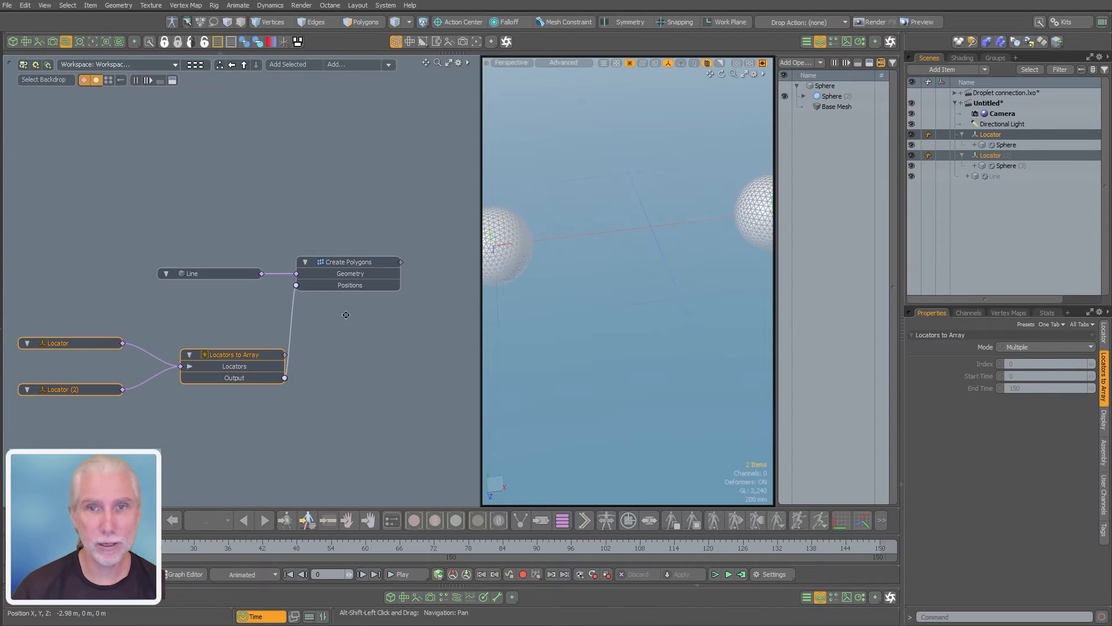
Set the polygon type of the Create Polygons operation to Line
left_click(355, 262)
left_click(994, 380)
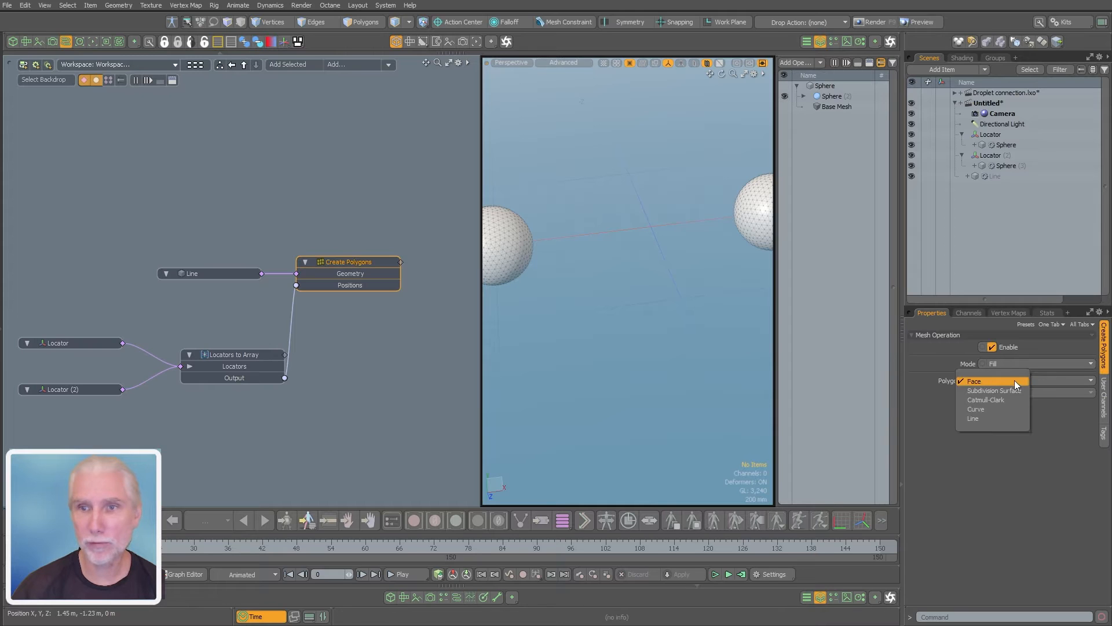
left_click(1003, 408)
left_click_drag(657, 354, 690, 349, "alt")
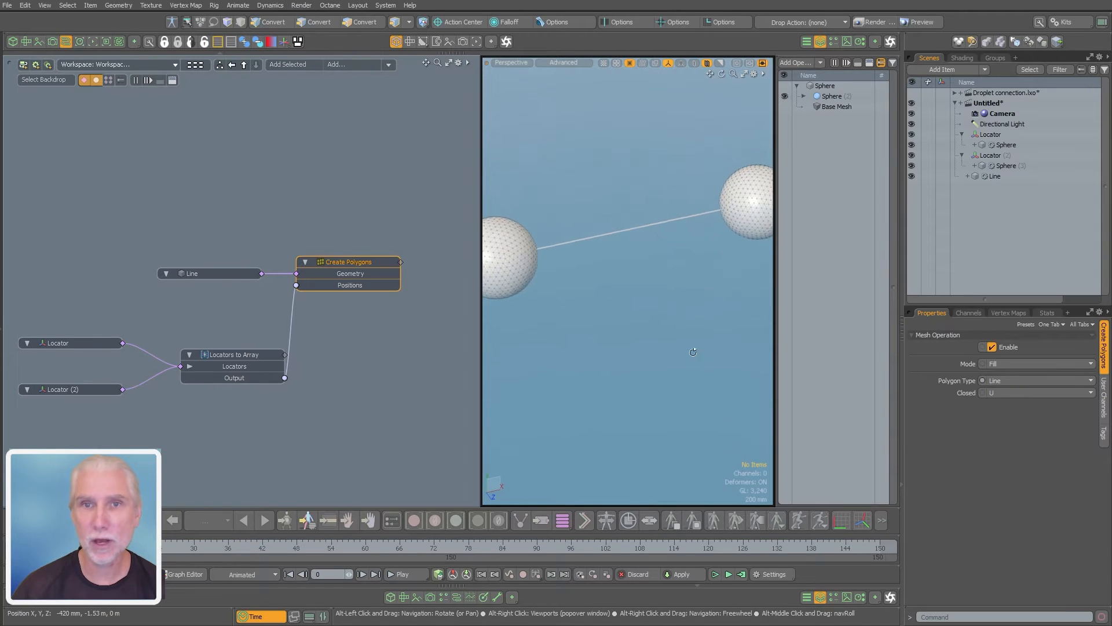
mouse_move(654, 249)
left_mouse_down("ctrl+alt")
mouse_move(722, 246)
mouse_move(675, 252)
left_mouse_up("ctrl+alt")
left_click_drag(675, 252, 667, 274, "alt")
scroll(667, 274, "down", 3)
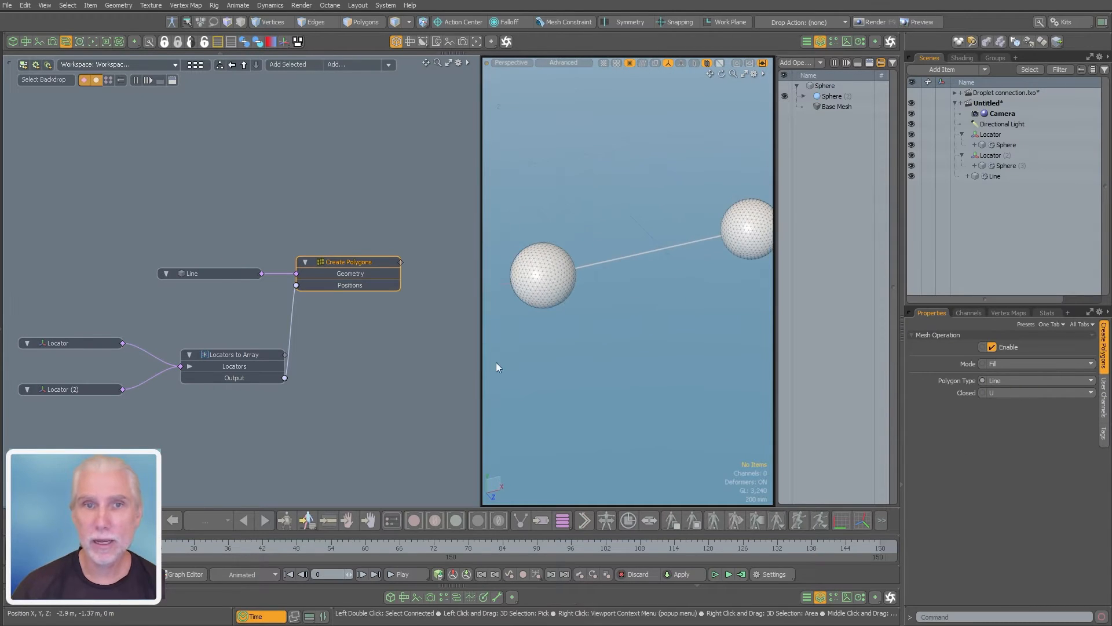
Widen the 3D viewport and set its curve thickness for active meshes to 3.0
left_click_drag(480, 384, 363, 389)
left_click_drag(534, 347, 518, 351, "alt+shift")
scroll(586, 303, "up", 2)
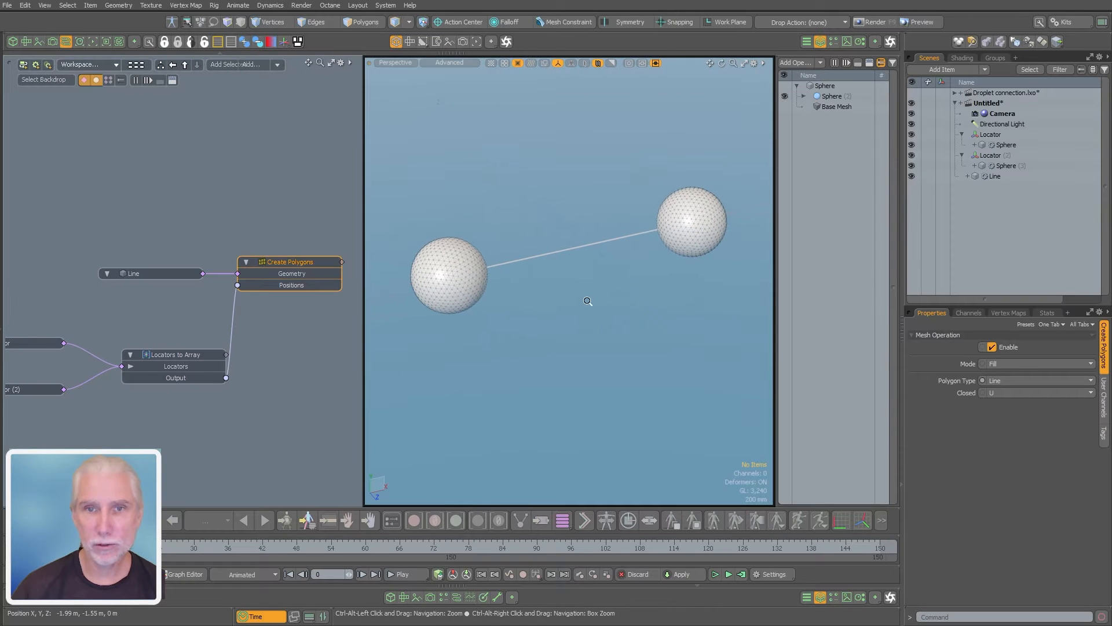
key("o")
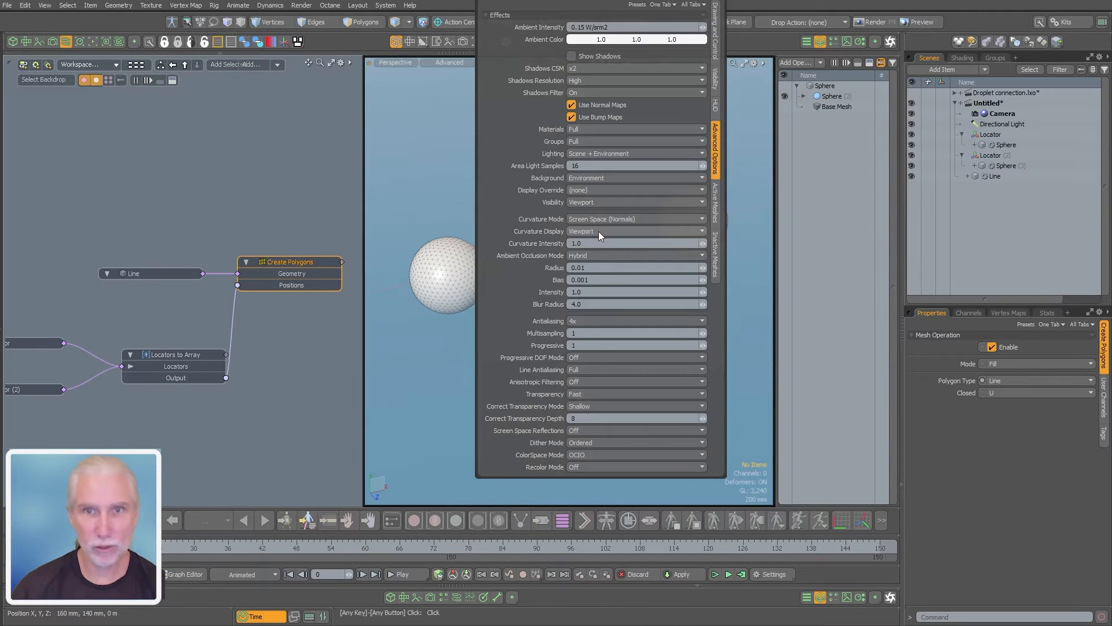
left_click(716, 206)
left_click(609, 282)
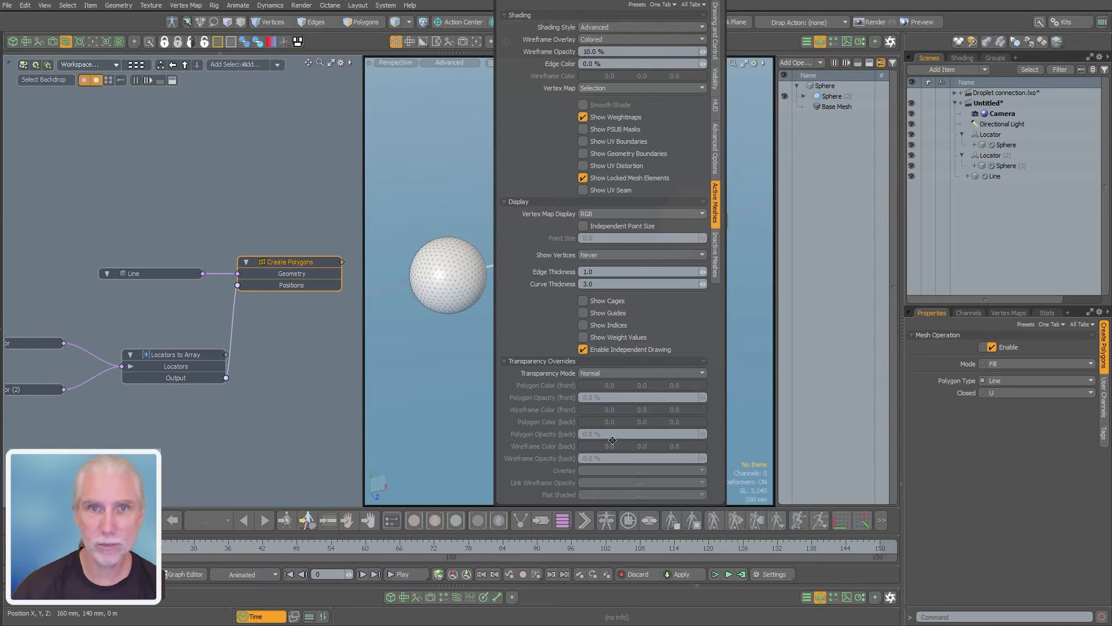
left_click_drag(579, 307, 579, 256, "alt")
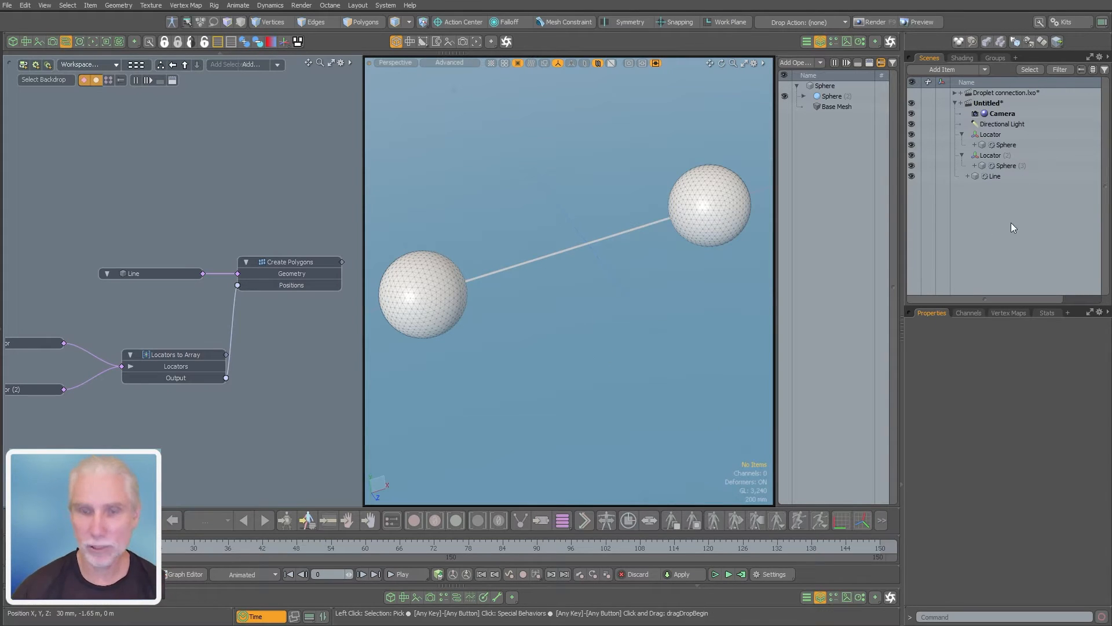
Add a new mesh item to the scene and rename it Connector
key("n")
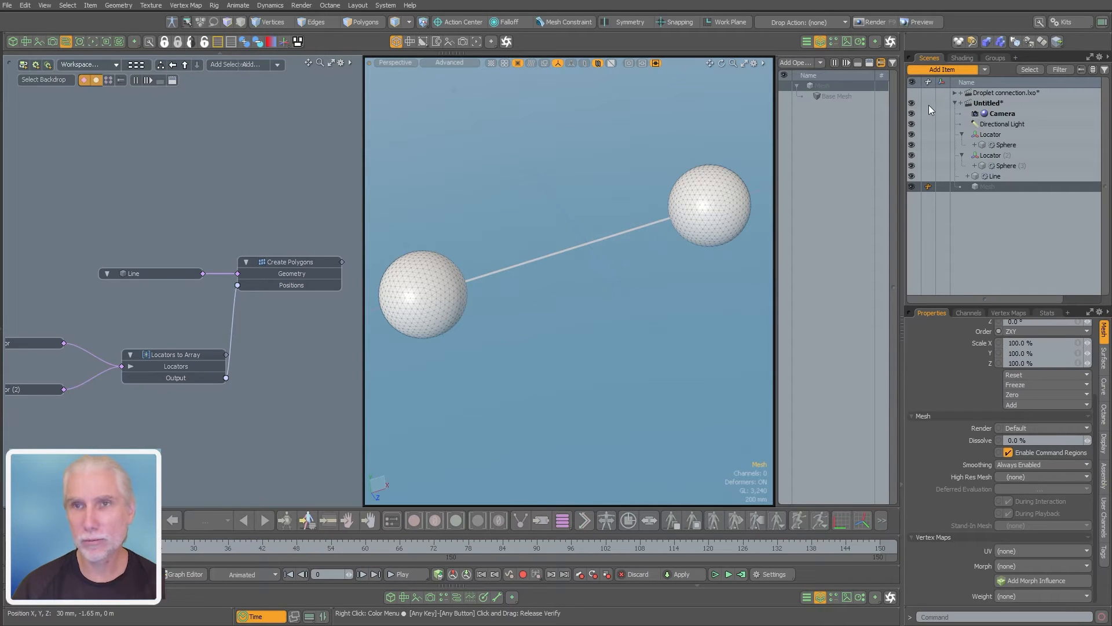
left_click(927, 69)
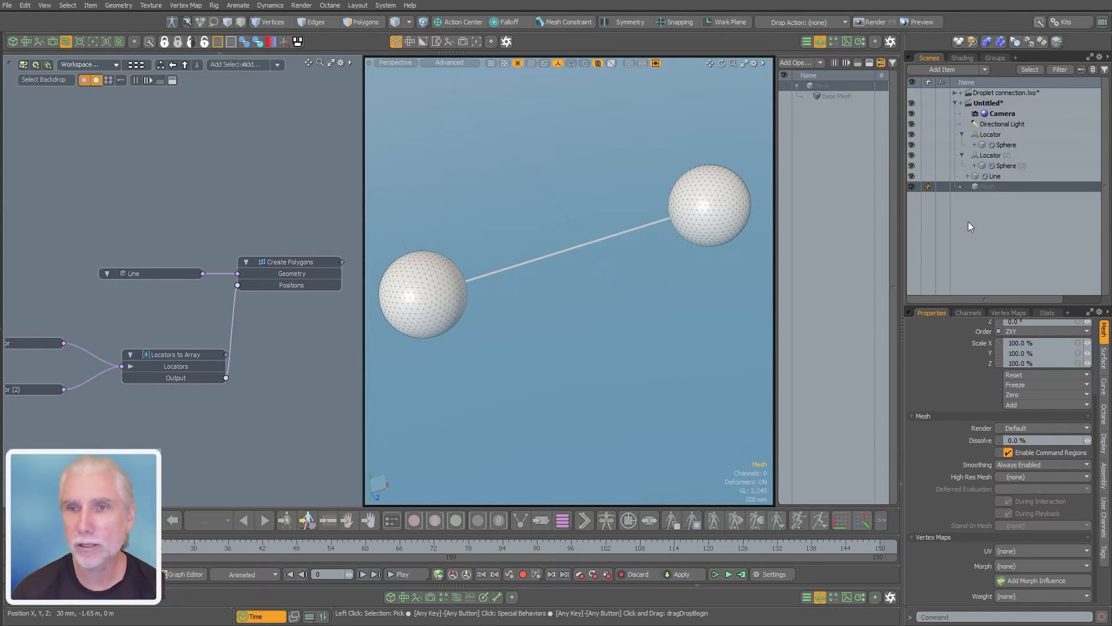
double_click(989, 188)
type("Connector")
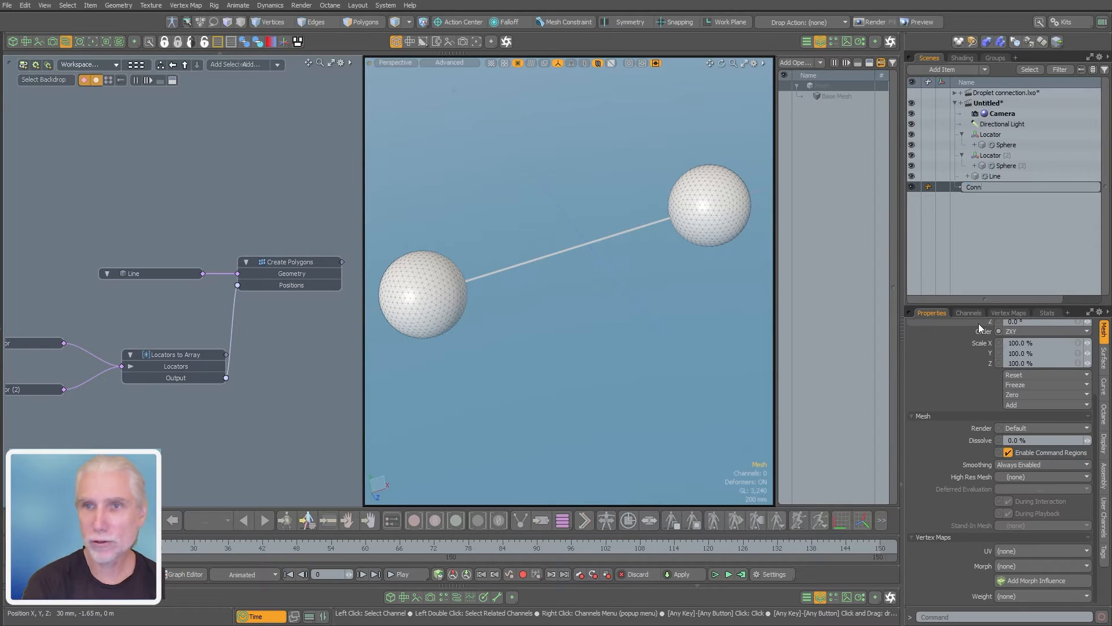
key("Return")
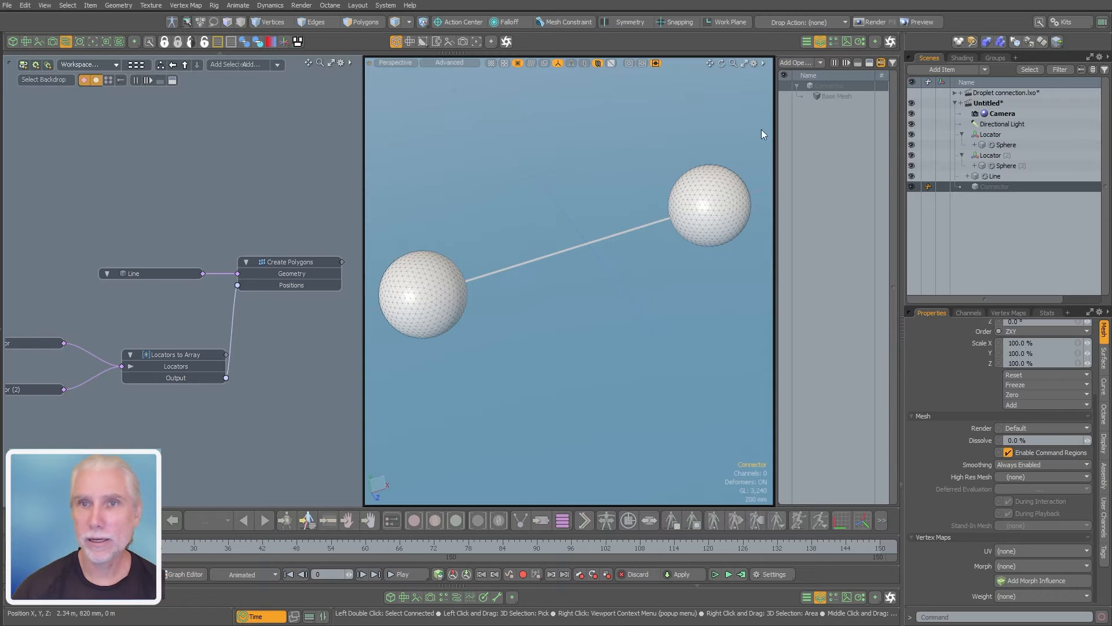
Widen the mesh operations list and add a Circle operation to the Connector mesh
left_click_drag(776, 142, 712, 148)
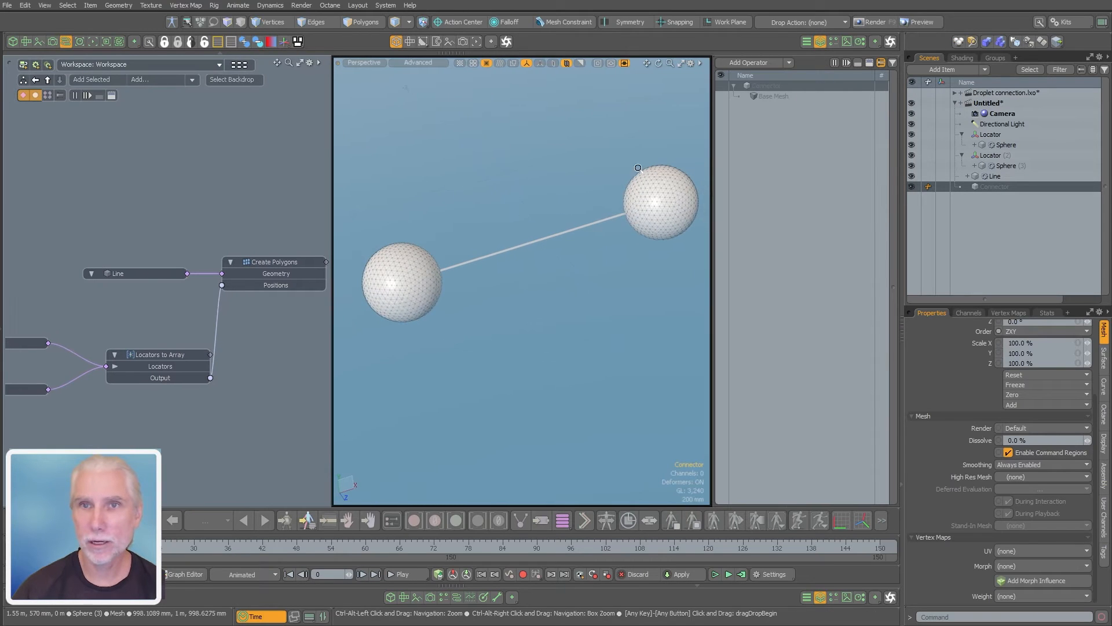
key("n")
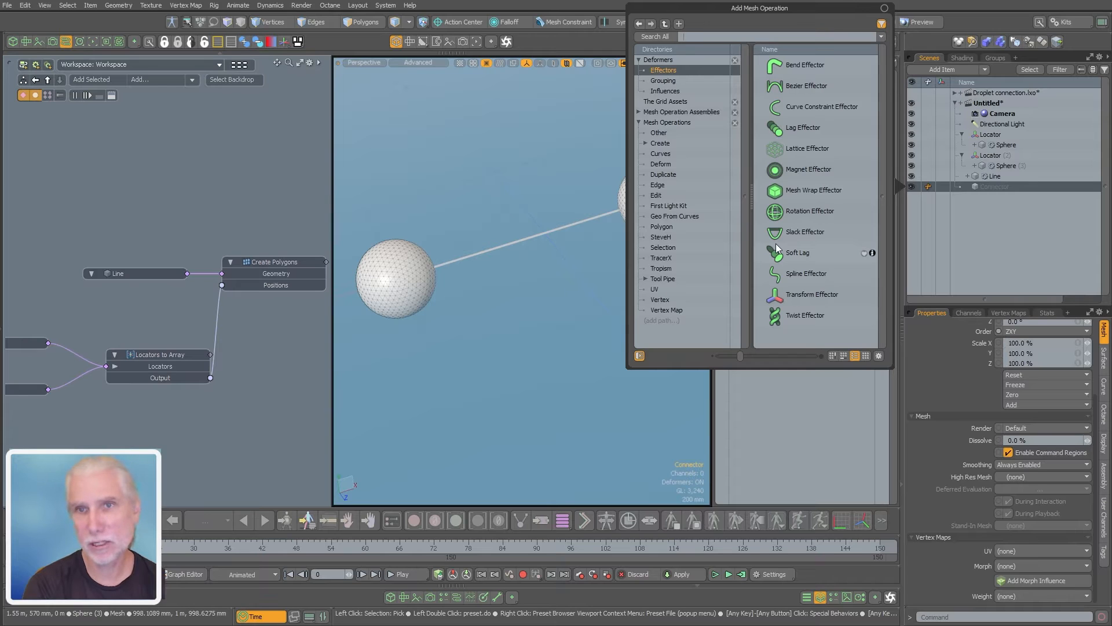
type("circle")
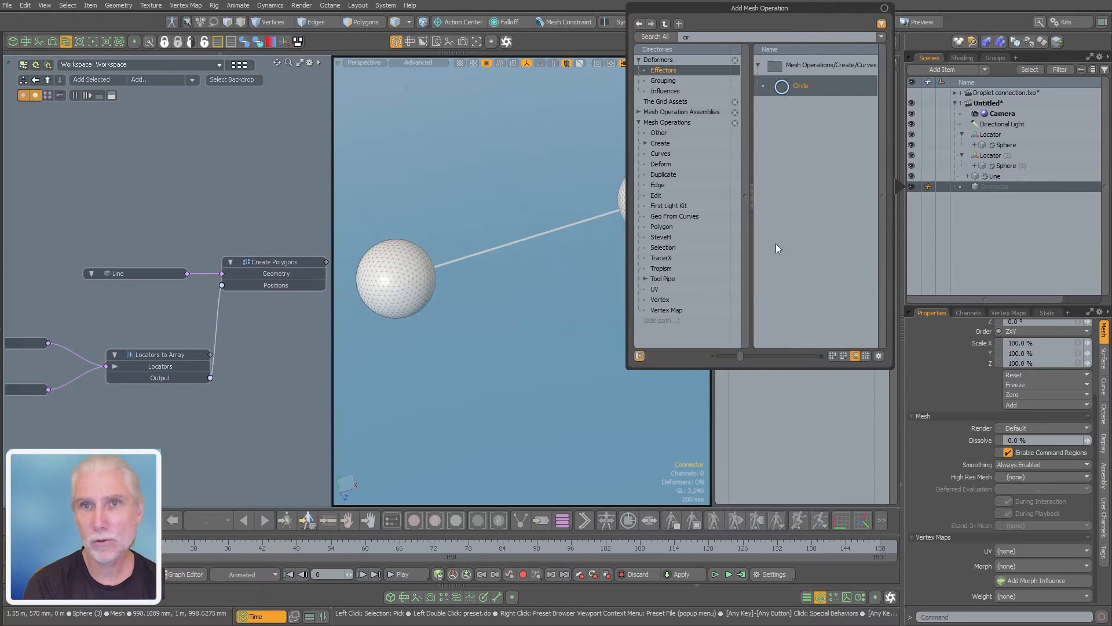
key("Return")
Set the Circle operation's radius to 480 mm and its type to Spline
left_click_drag(530, 242, 565, 269, "alt")
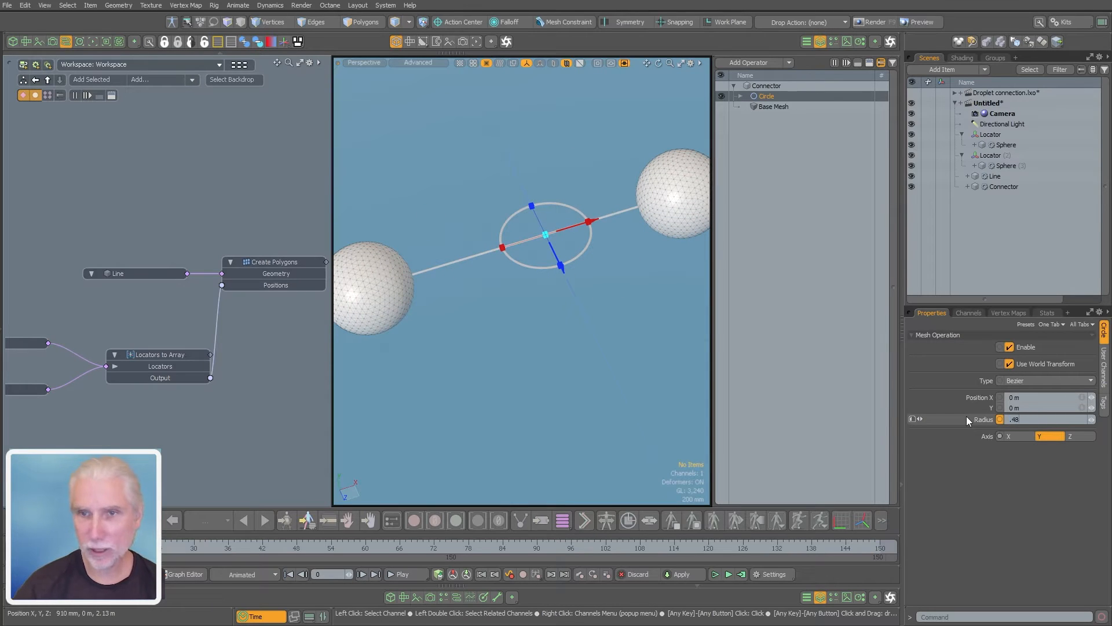
key("Return")
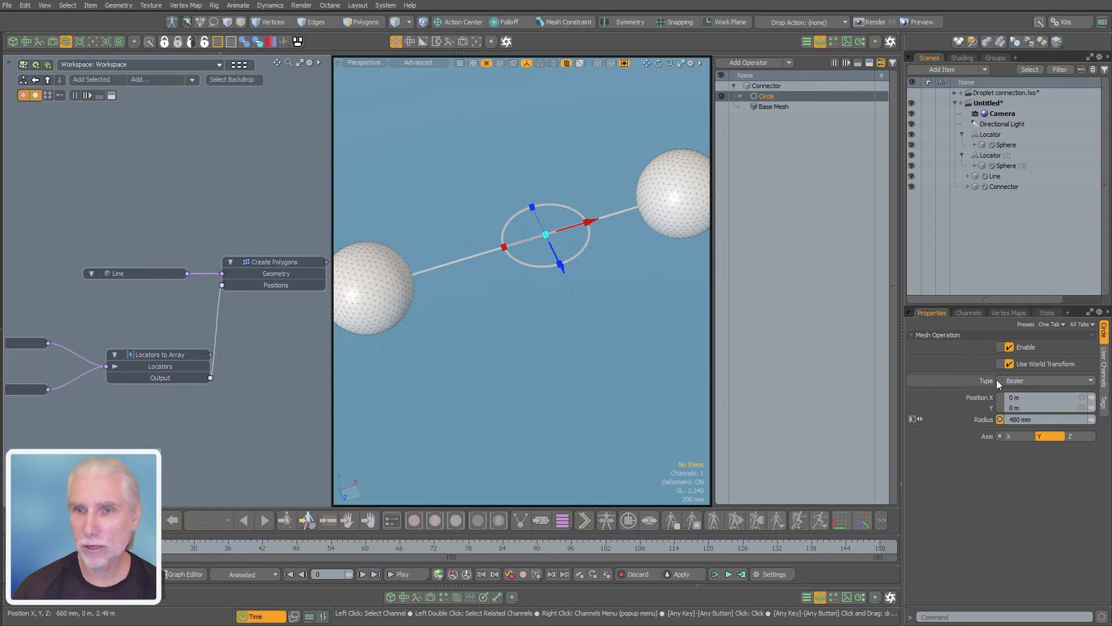
left_click(1031, 380)
left_click(1022, 392)
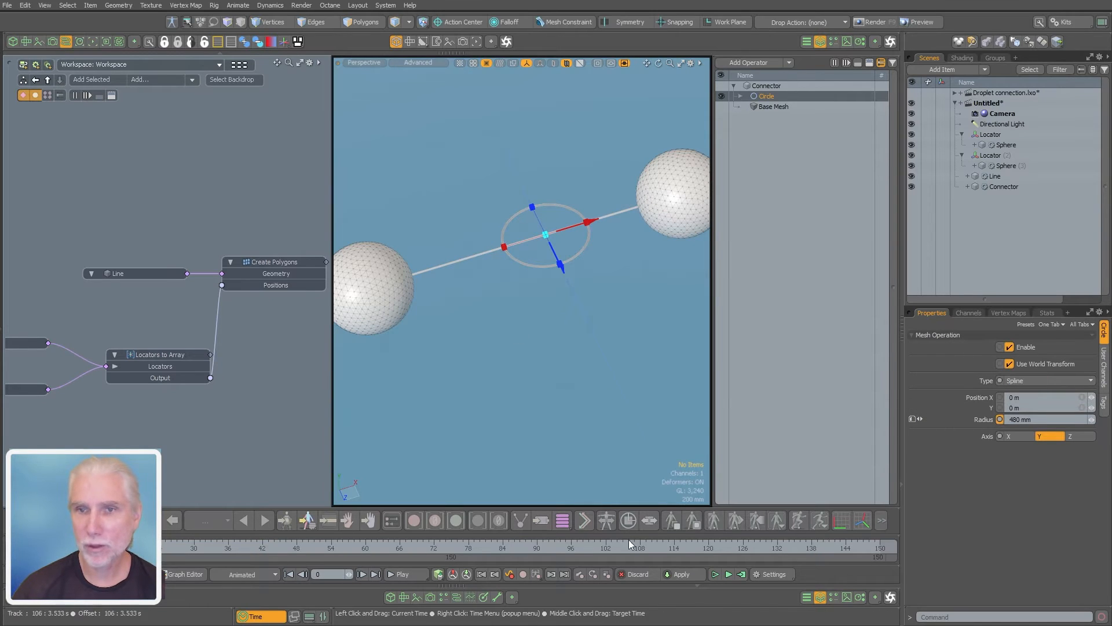
left_click(565, 406)
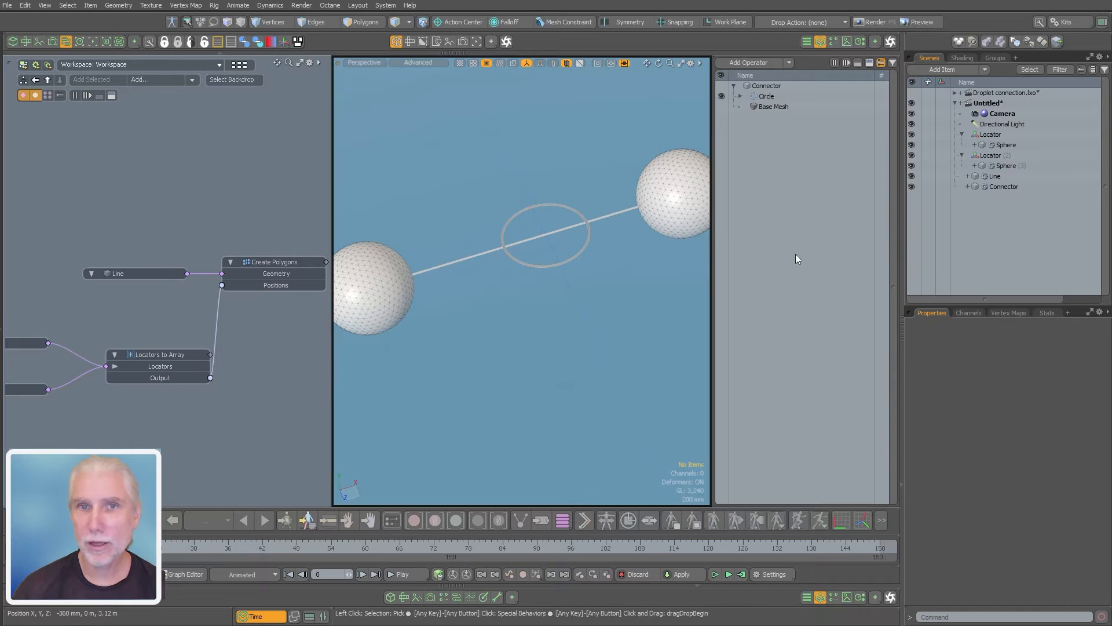
Add a Curve Extrude operation to the Connector mesh, using the Line item as its path
left_click(785, 266)
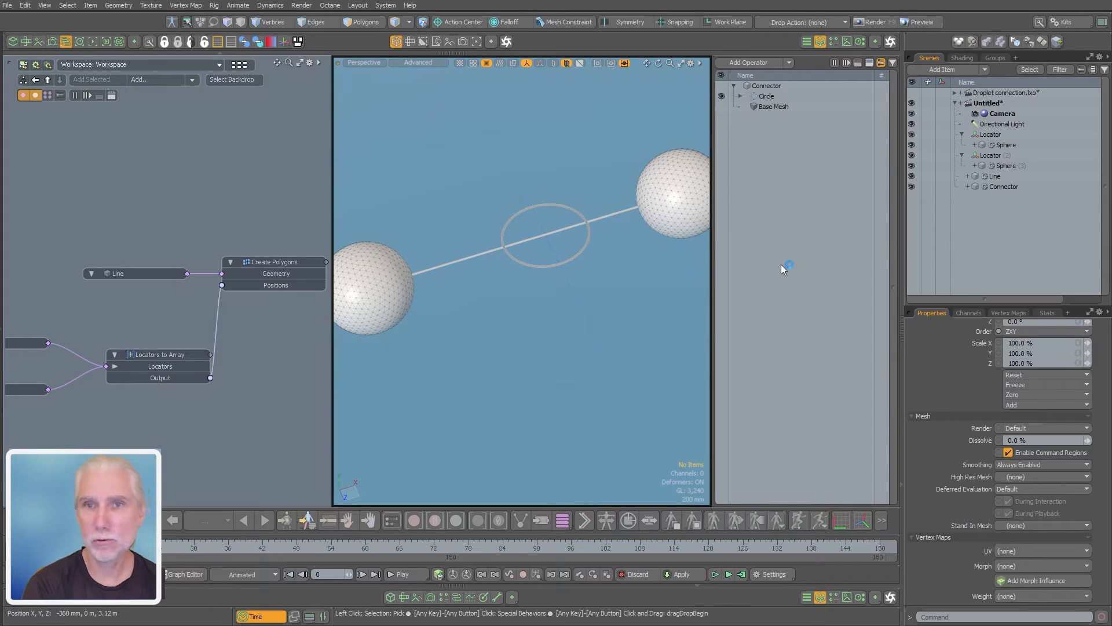
type("curve ex")
key("Return")
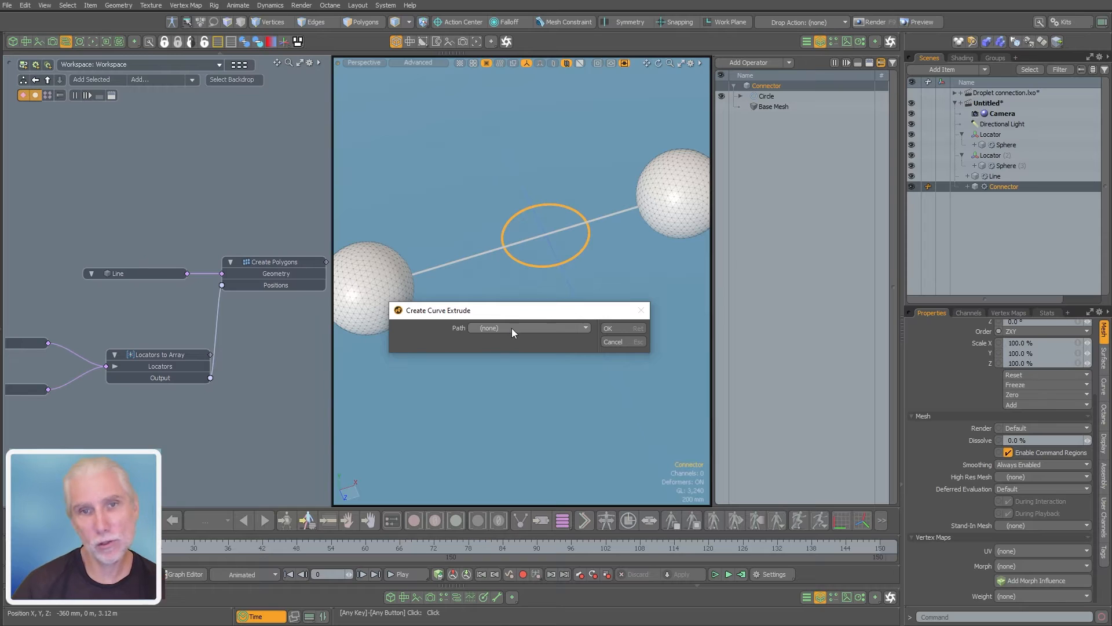
left_click(512, 328)
left_click(520, 341)
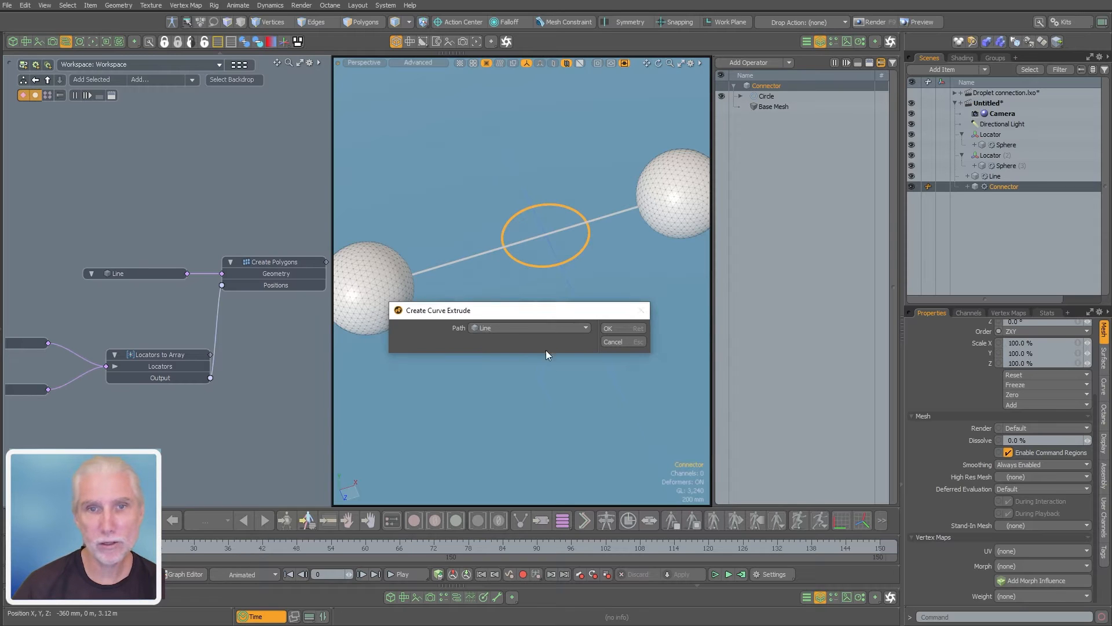
left_click(631, 328)
left_click_drag(517, 369, 550, 360, "alt")
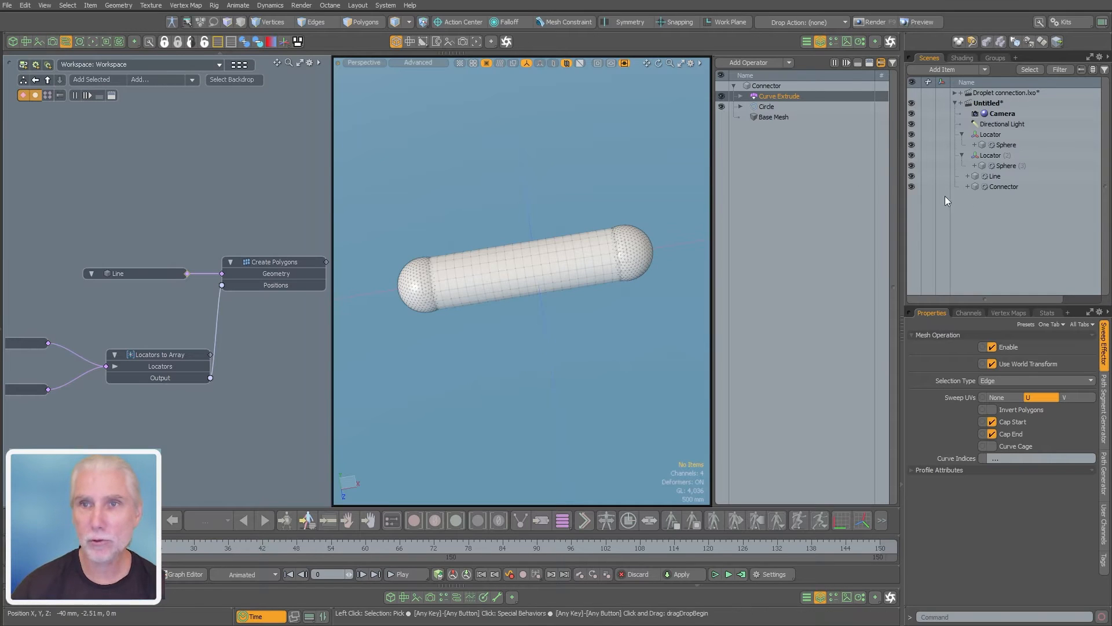
Try moving the first locator to test how the extruded connector follows it
left_click(1001, 133)
scroll(179, 307, "up", 2)
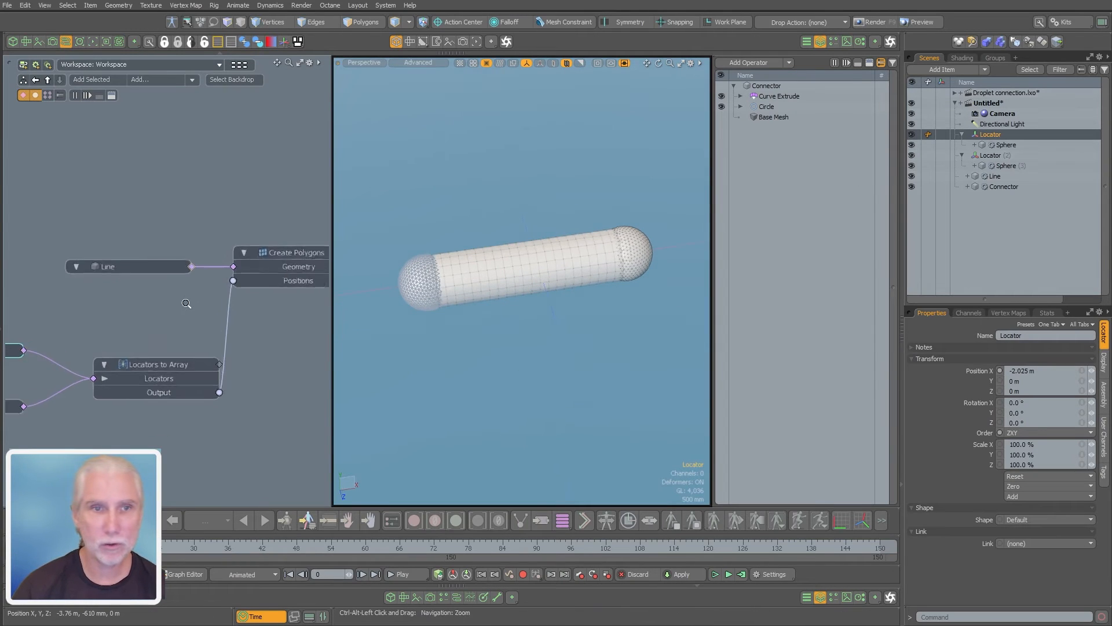
scroll(186, 306, "down", 4)
mouse_move(174, 308)
left_mouse_down("alt")
mouse_move(218, 290)
mouse_move(187, 295)
left_mouse_up("alt")
key("w")
left_click_drag(438, 330, 448, 315)
left_click_drag(438, 267, 479, 276)
key("space")
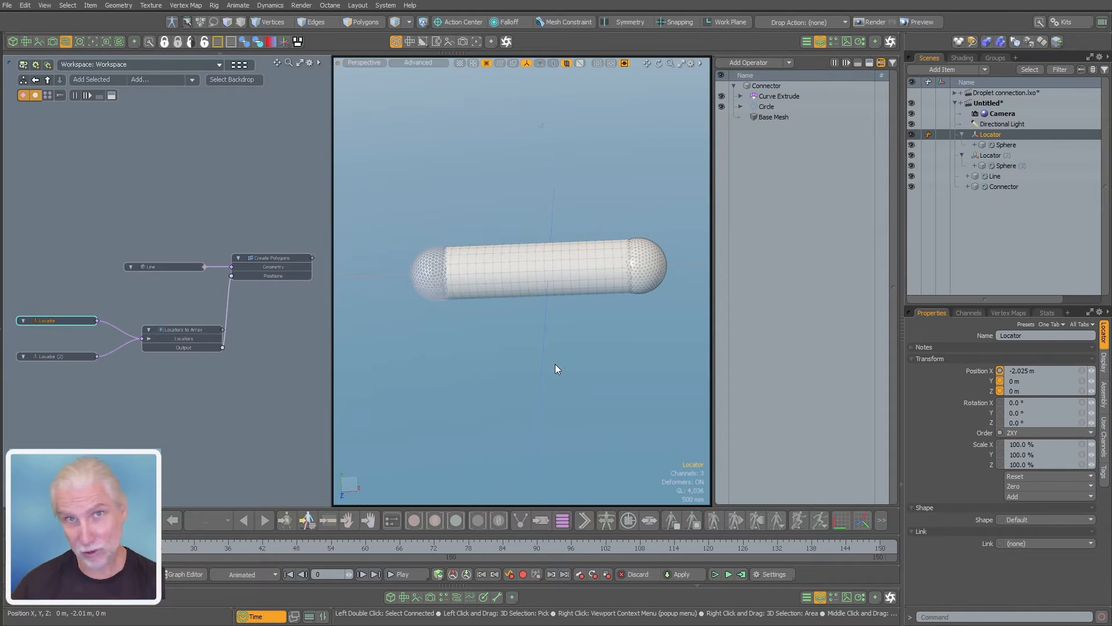
left_click_drag(522, 318, 569, 317, "alt")
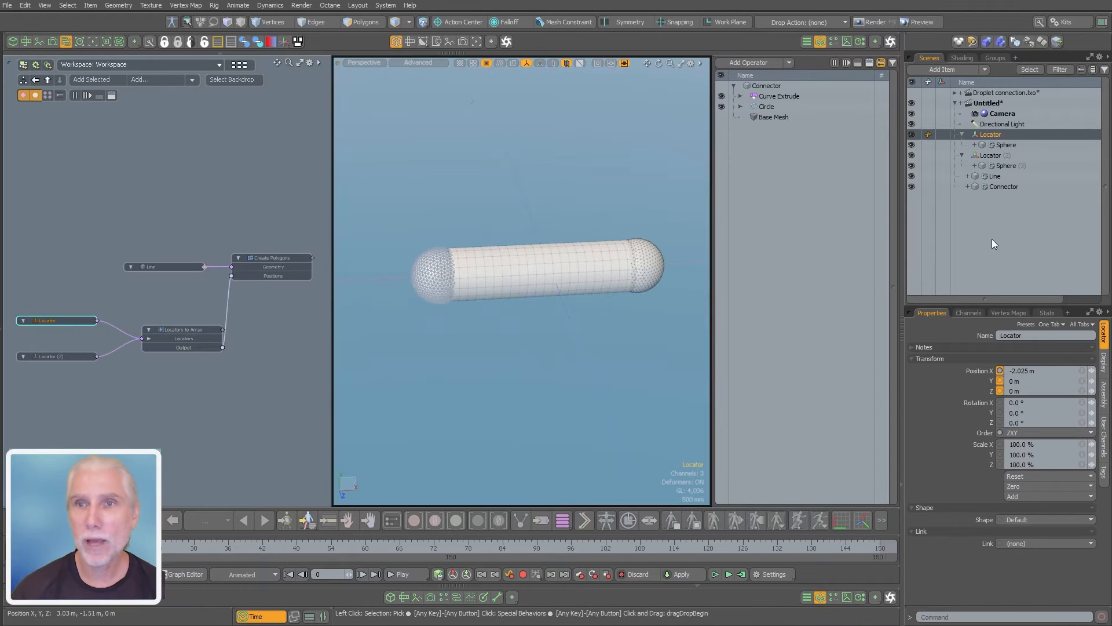
Add a Push operation to the Connector mesh above the Curve Extrude
left_click(999, 135, "ctrl")
left_click(779, 231)
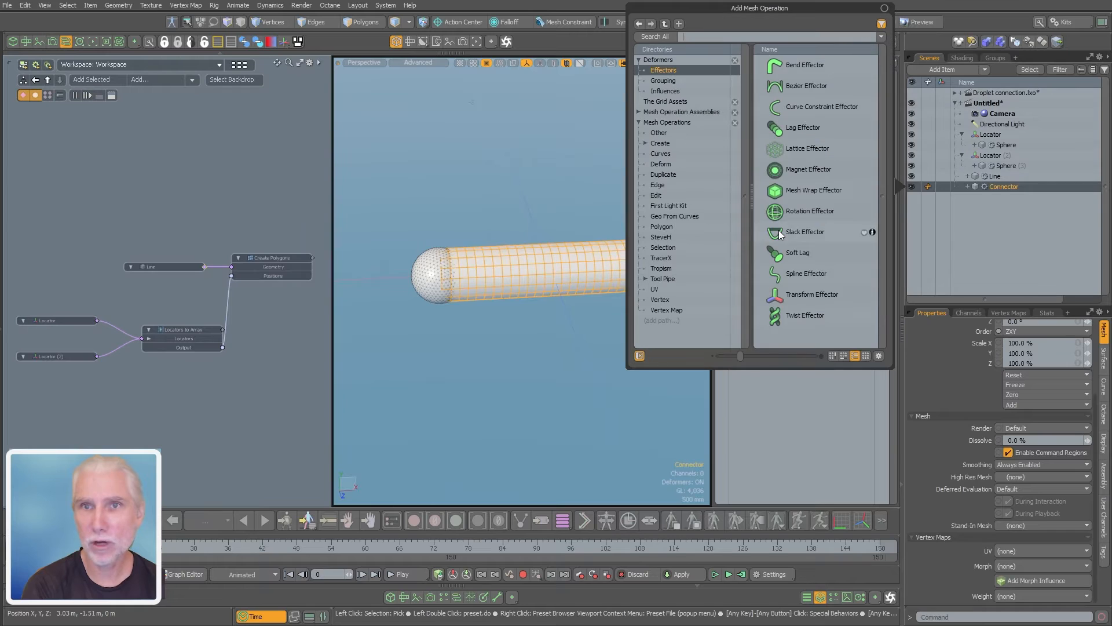
type("push")
key("Return")
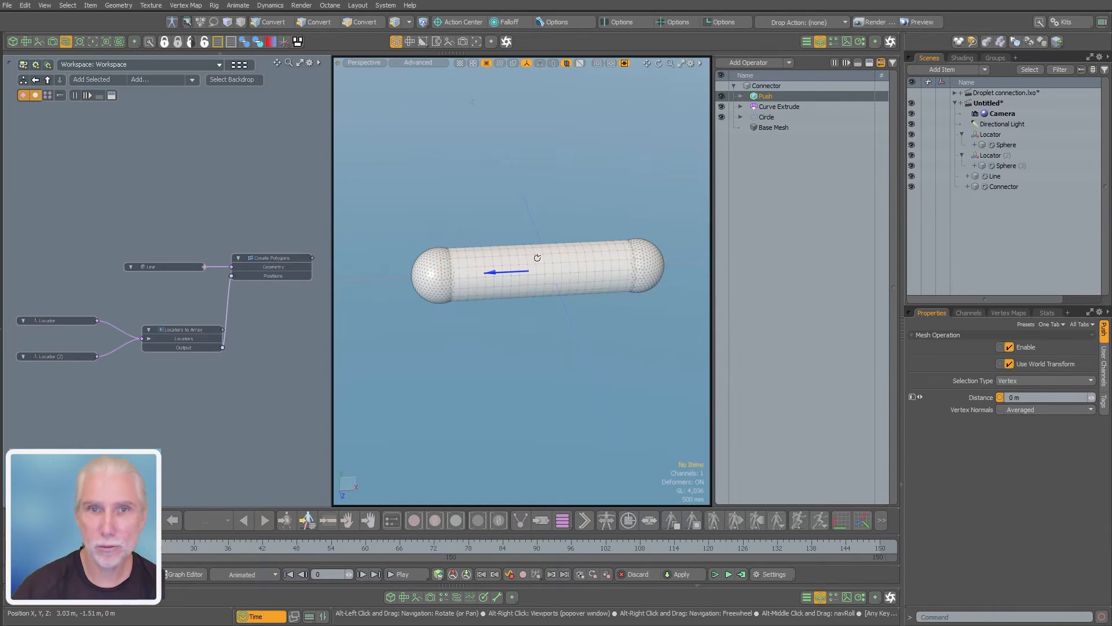
Thin the connector tube by setting the Push distance to -330 mm
left_click_drag(536, 258, 483, 284, "alt")
scroll(483, 283, "up", 3)
mouse_move(1091, 398)
left_mouse_down()
mouse_move(1074, 397)
mouse_move(1103, 398)
mouse_move(1075, 398)
left_mouse_up()
left_click_drag(536, 273, 544, 273)
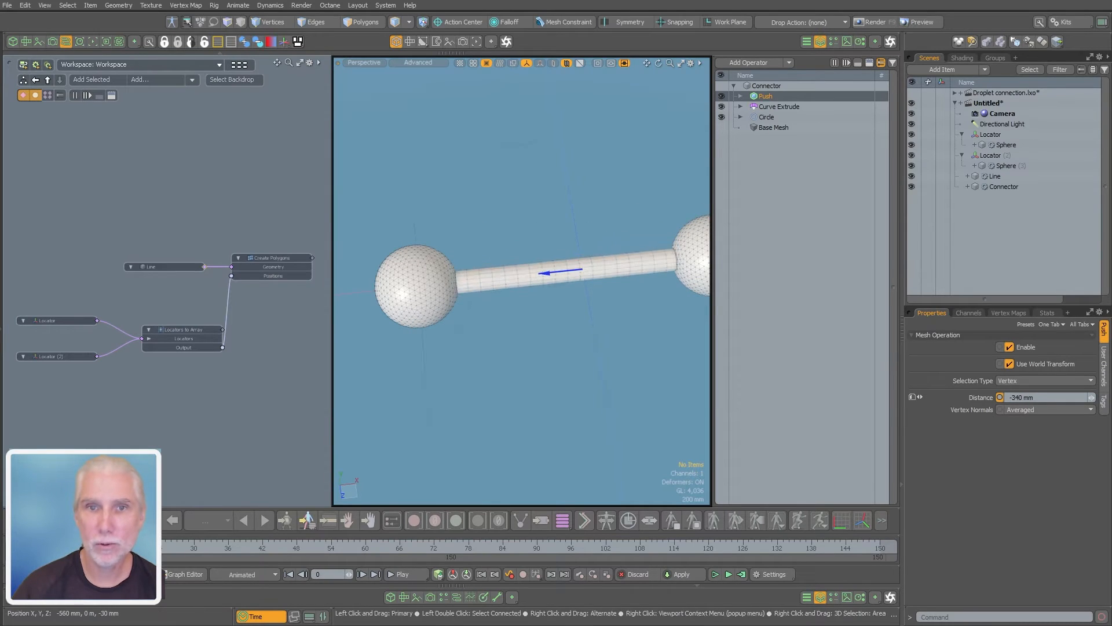
Add a Radial Falloff to the Push operation's tool pipe to pinch the middle of the connector
left_click(740, 97)
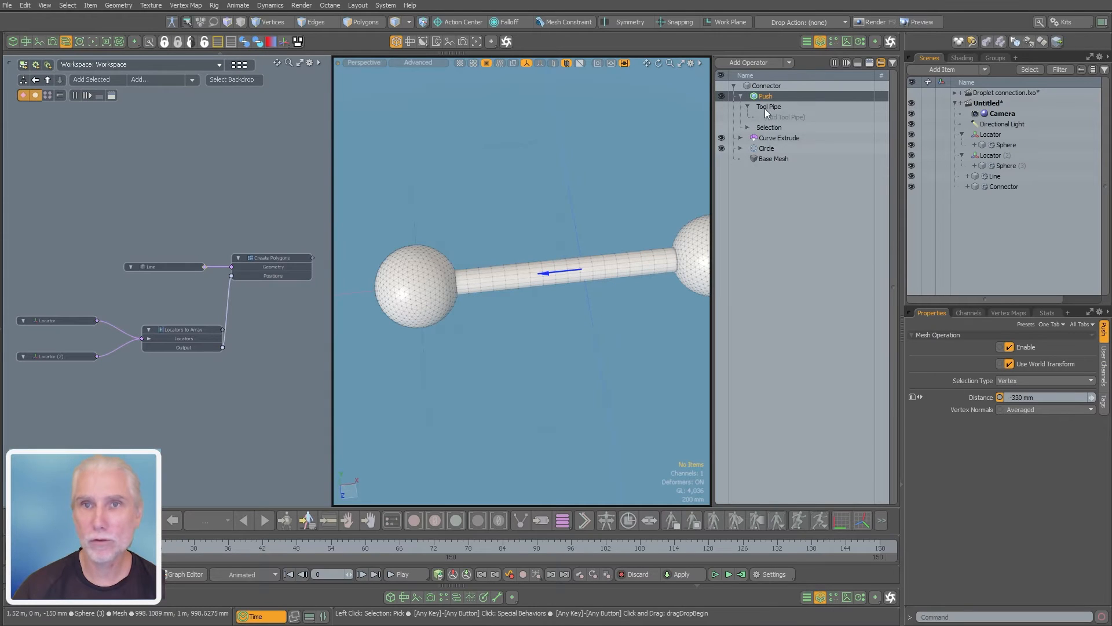
left_click(800, 118)
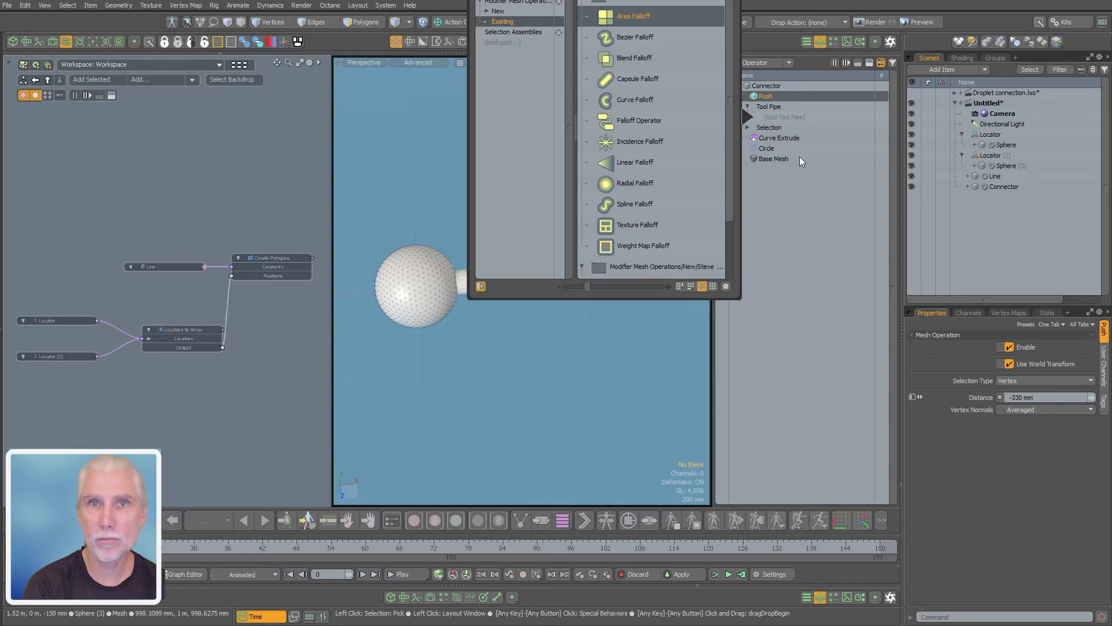
double_click(634, 184)
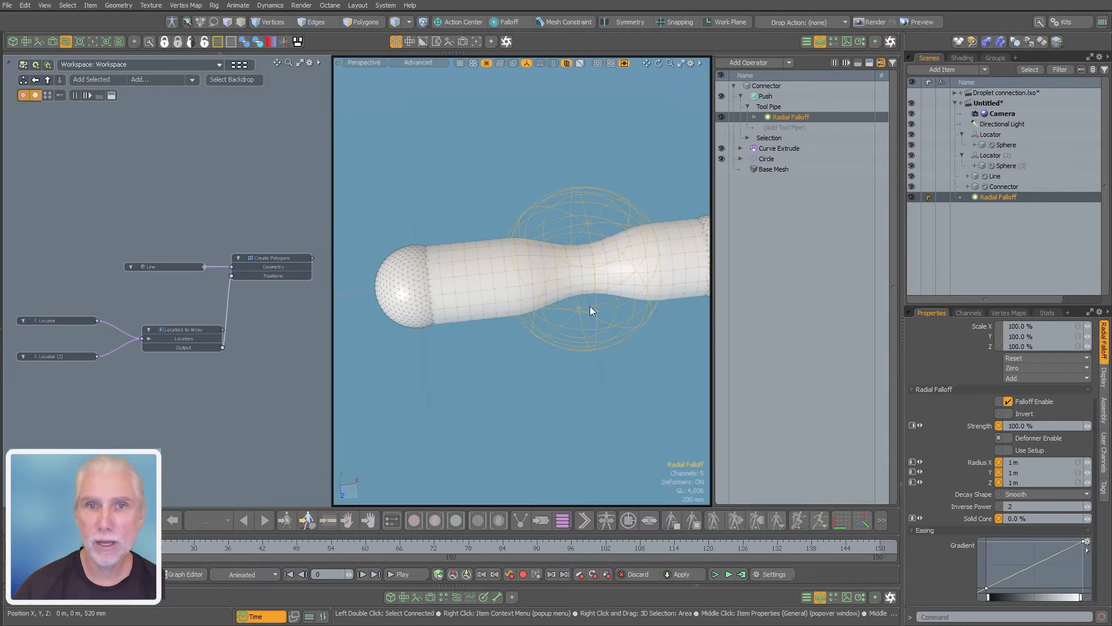
left_click_drag(590, 306, 576, 346, "alt")
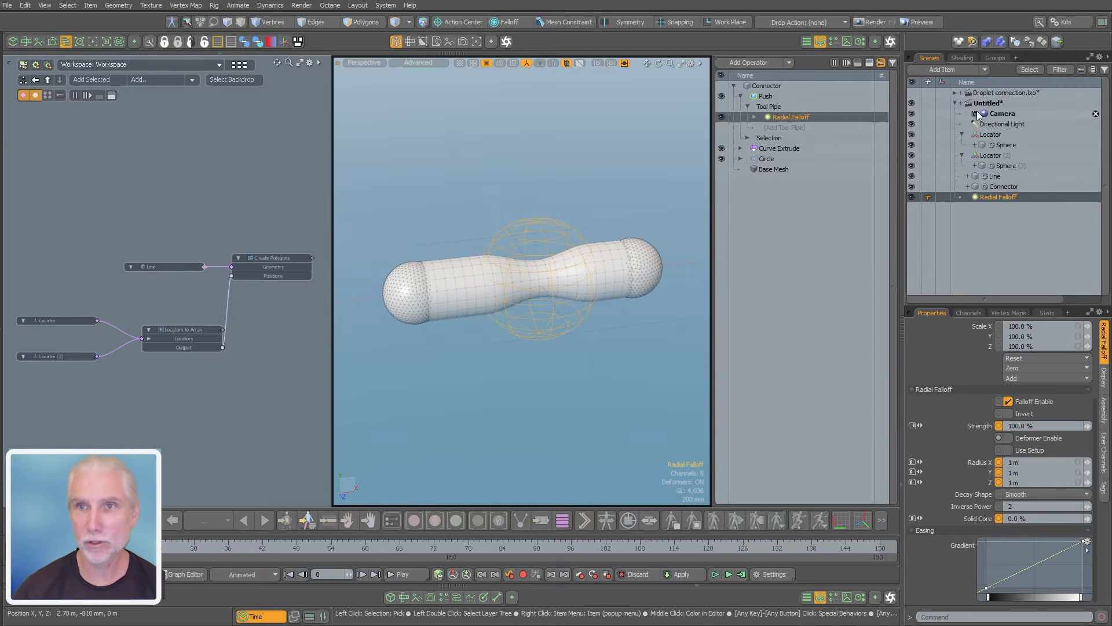
Select both locators and set their shape to Custom
left_click(990, 136)
left_click_drag(436, 368, 593, 318, "alt")
left_click(990, 155, "ctrl")
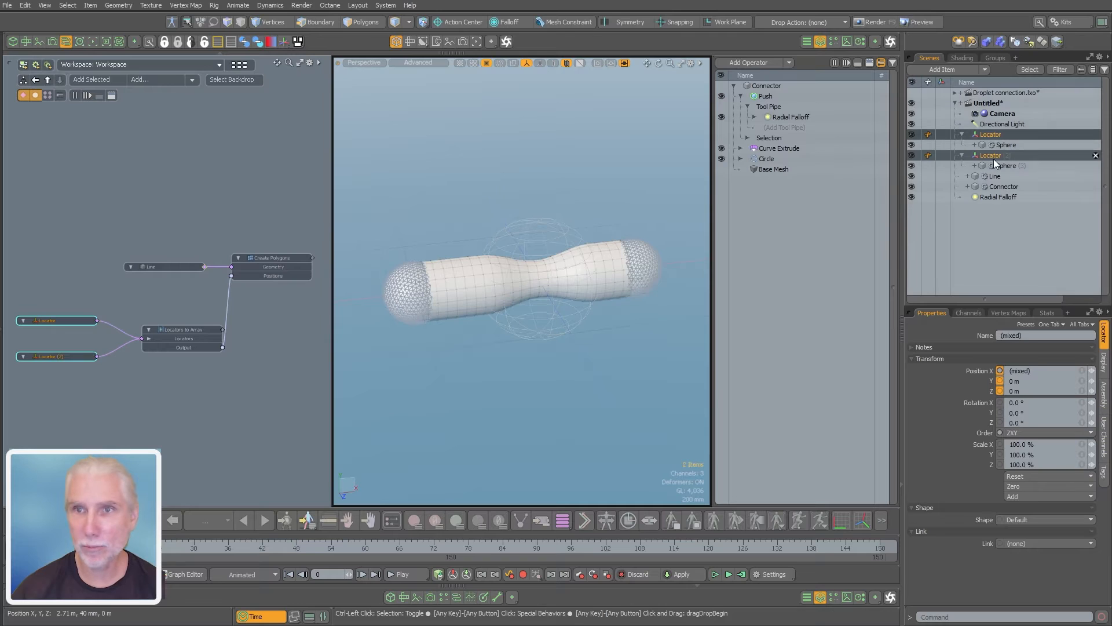
left_click(1103, 361)
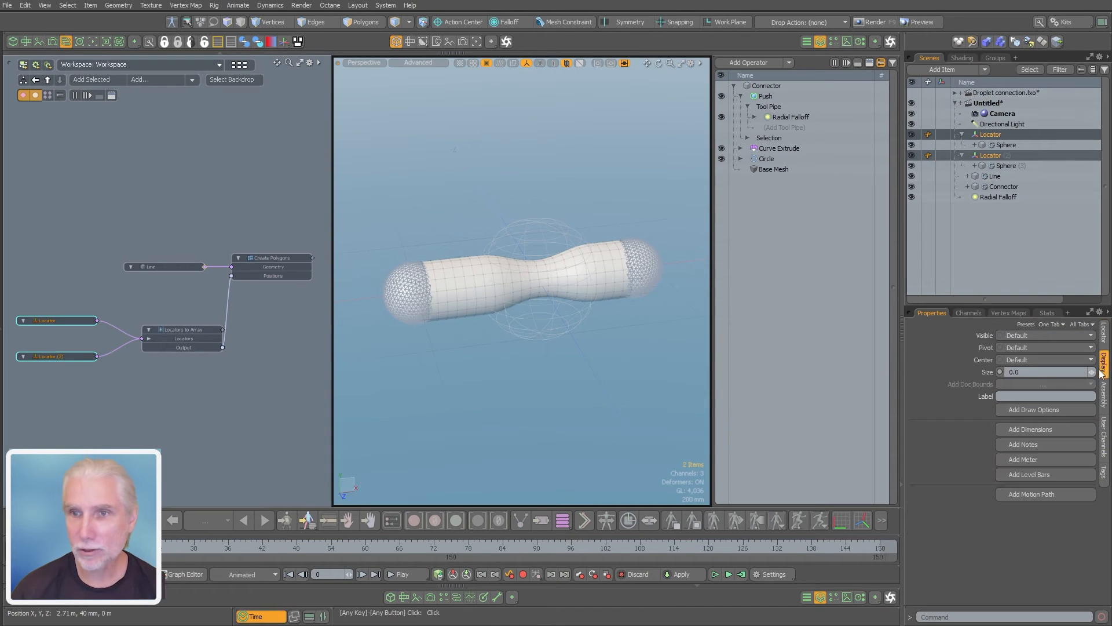
left_click(1103, 333)
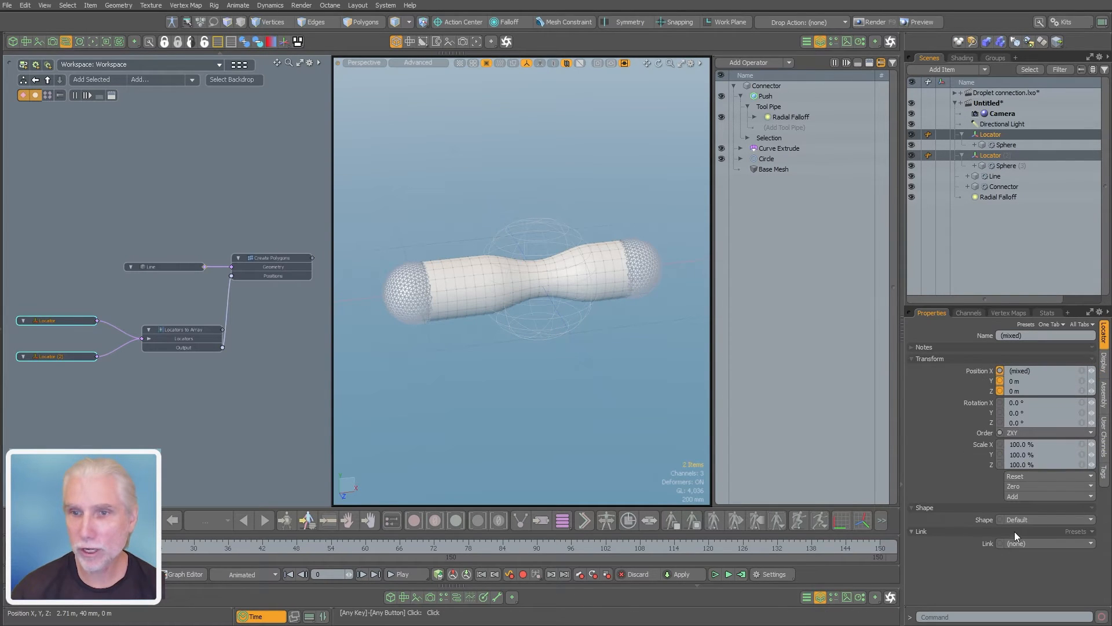
left_click(1031, 519)
left_click(1034, 526)
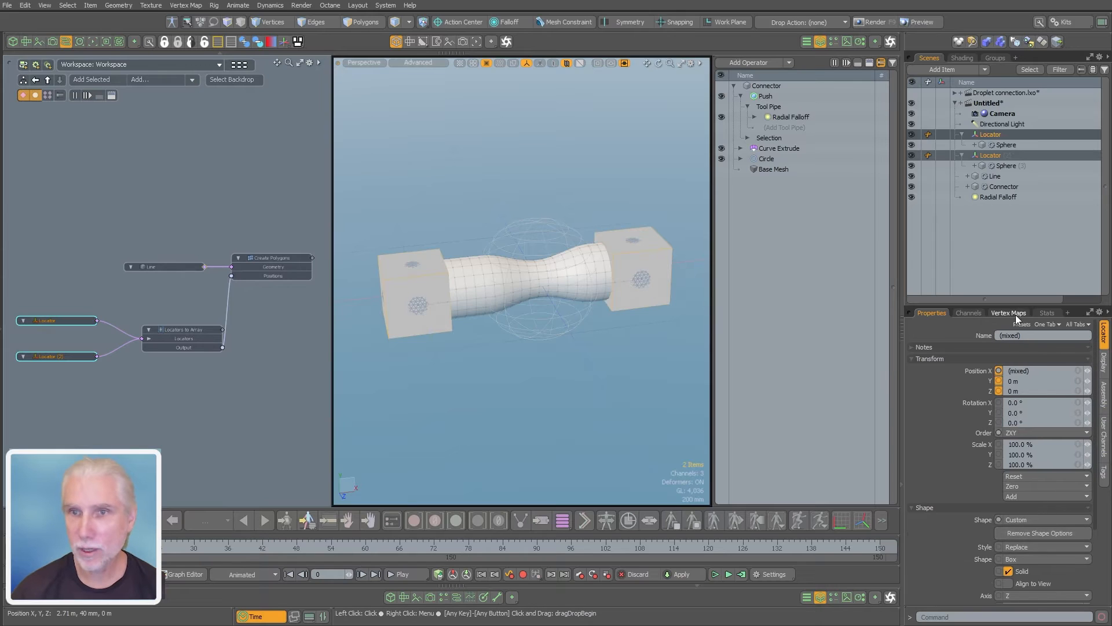
Display both locators as non-solid circles with a 700 mm radius
left_click_drag(1019, 305, 1019, 192)
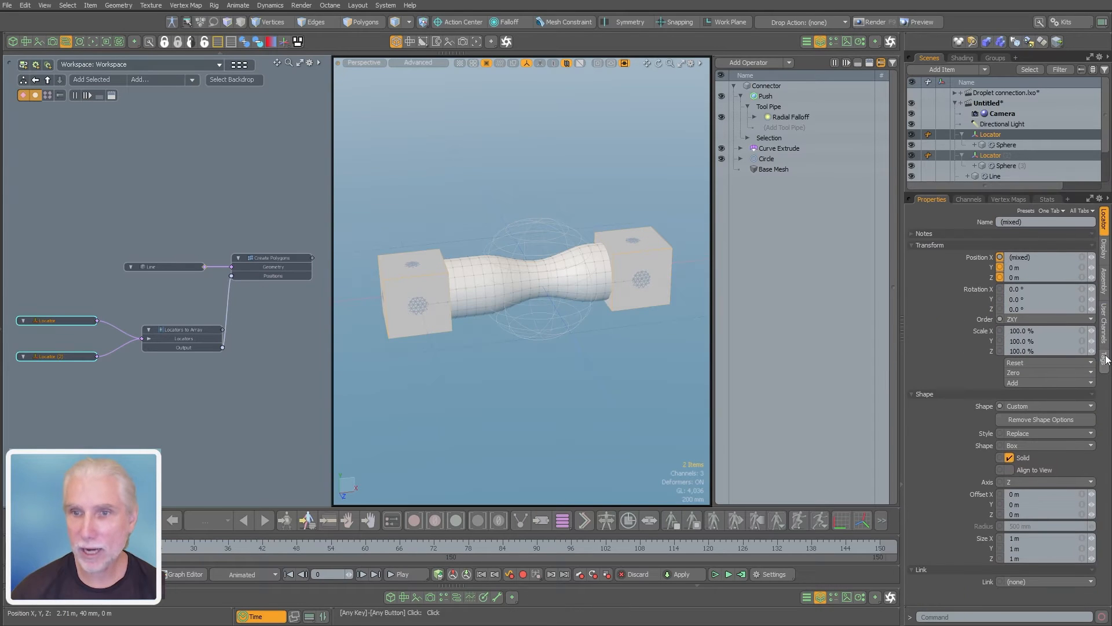
left_click(1024, 461)
left_click(1020, 445)
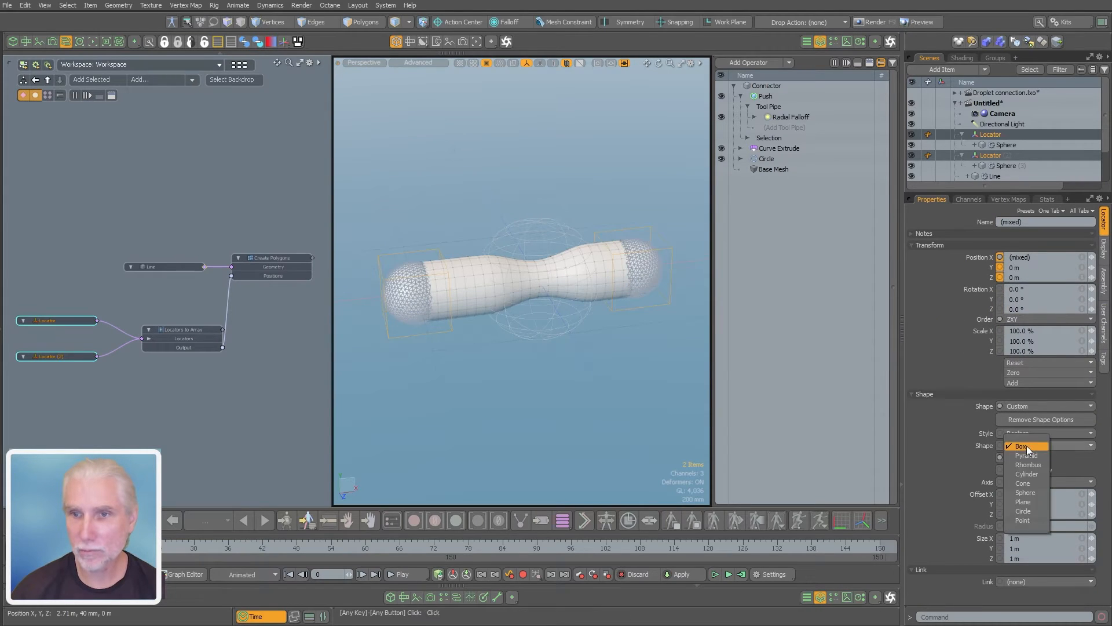
left_click(1030, 512)
left_click(1043, 526)
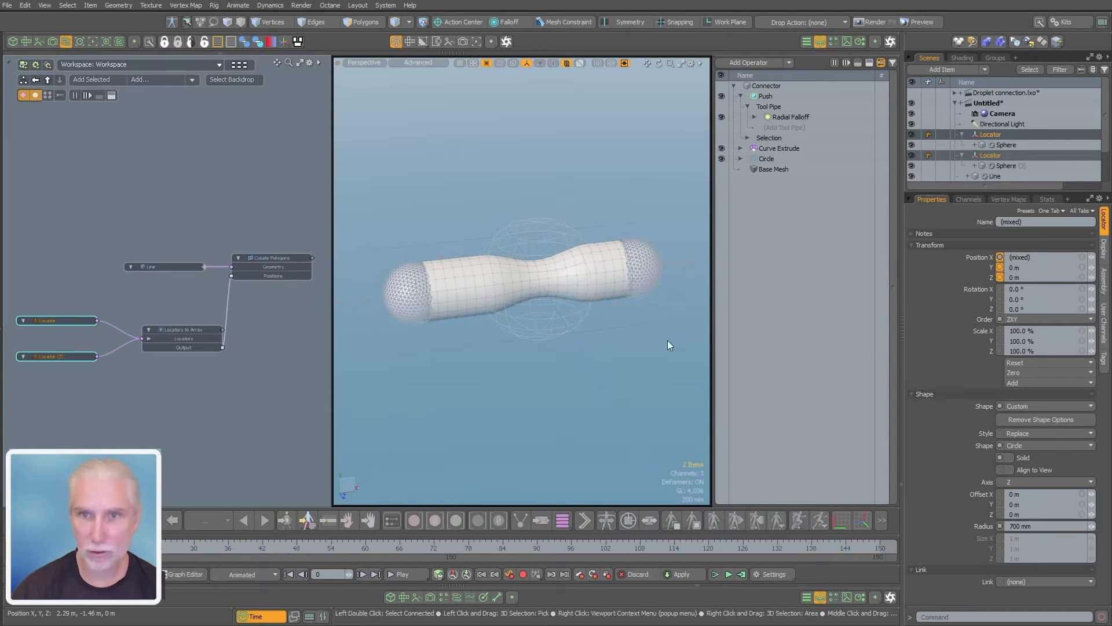
Add draw options to both locators and give them a User wireframe colour of magenta (1.0, 0.0, 0.93)
left_click(1103, 248)
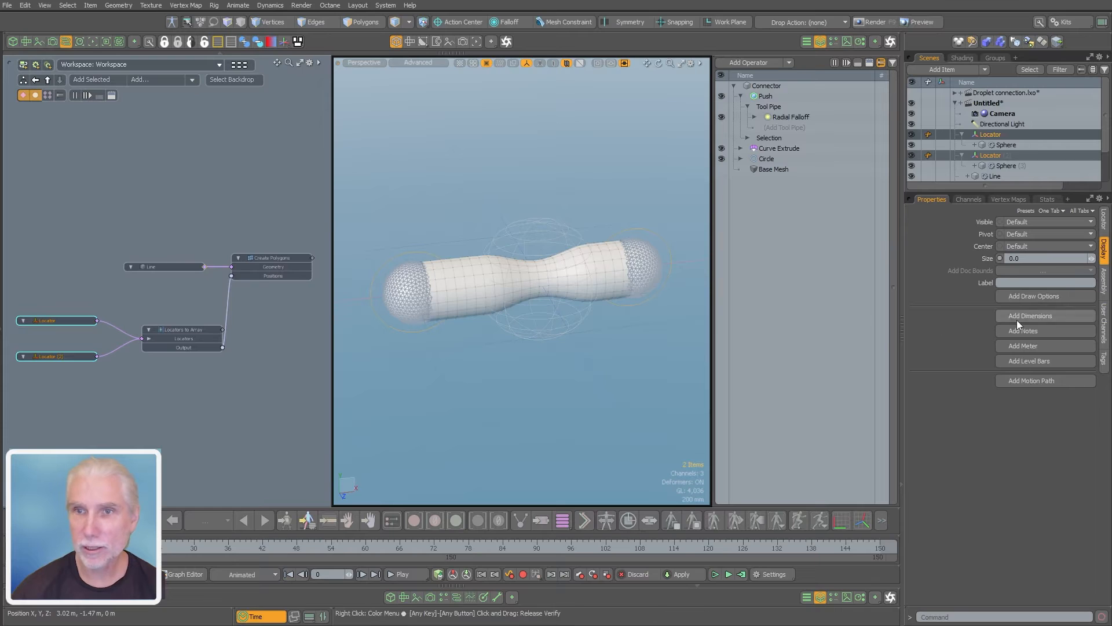
key("k")
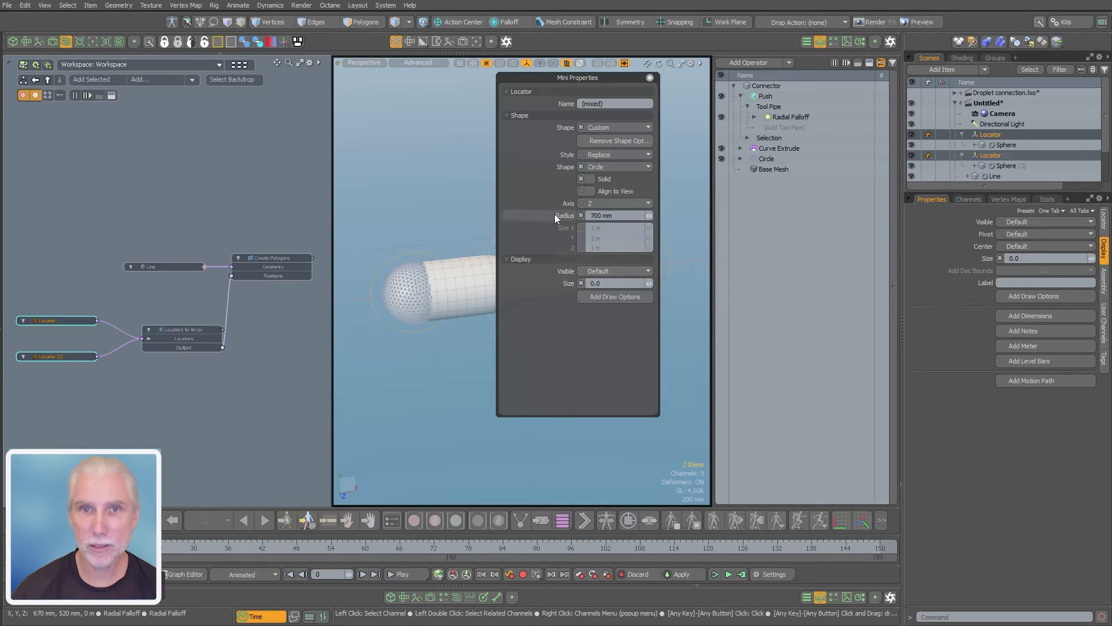
left_click(593, 296)
left_click(600, 322)
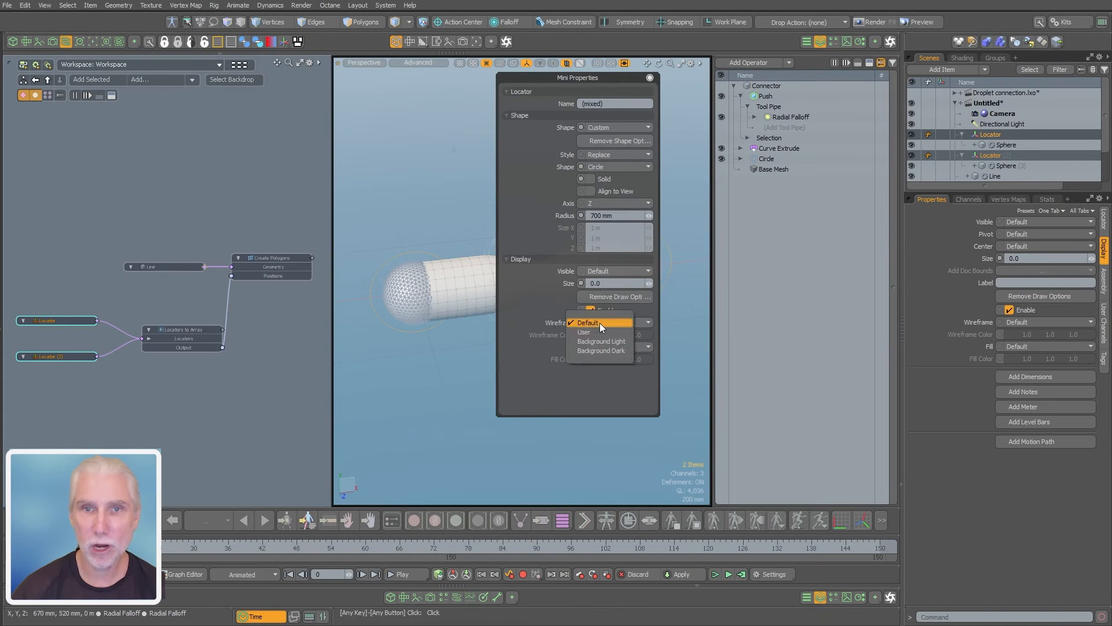
left_click(600, 332)
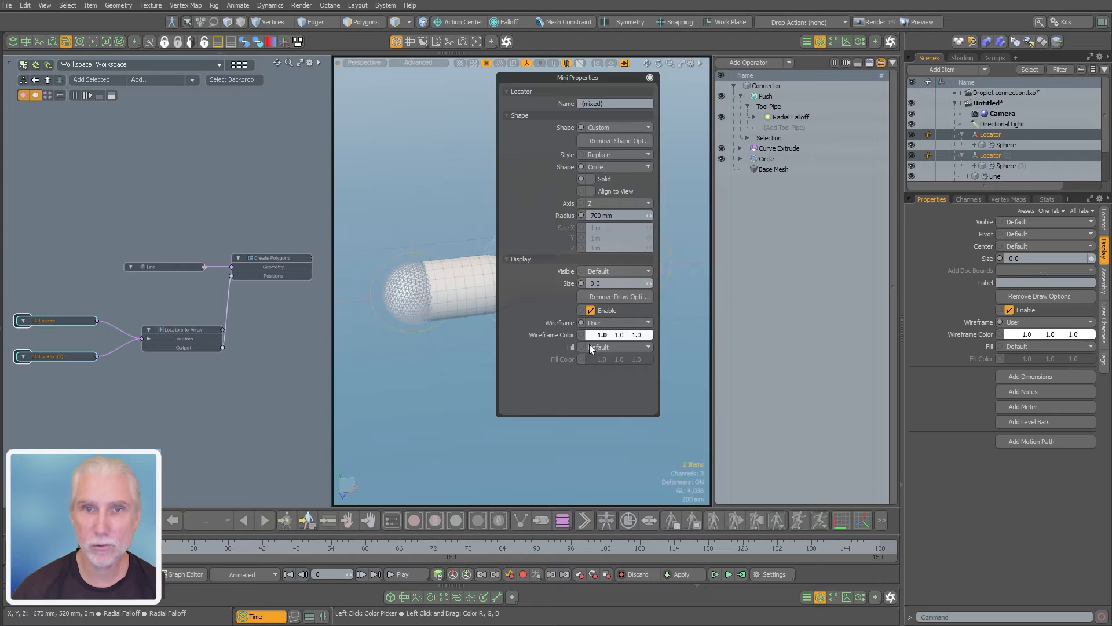
left_click(596, 337)
mouse_move(312, 268)
left_mouse_down()
mouse_move(340, 273)
mouse_move(357, 328)
left_mouse_up()
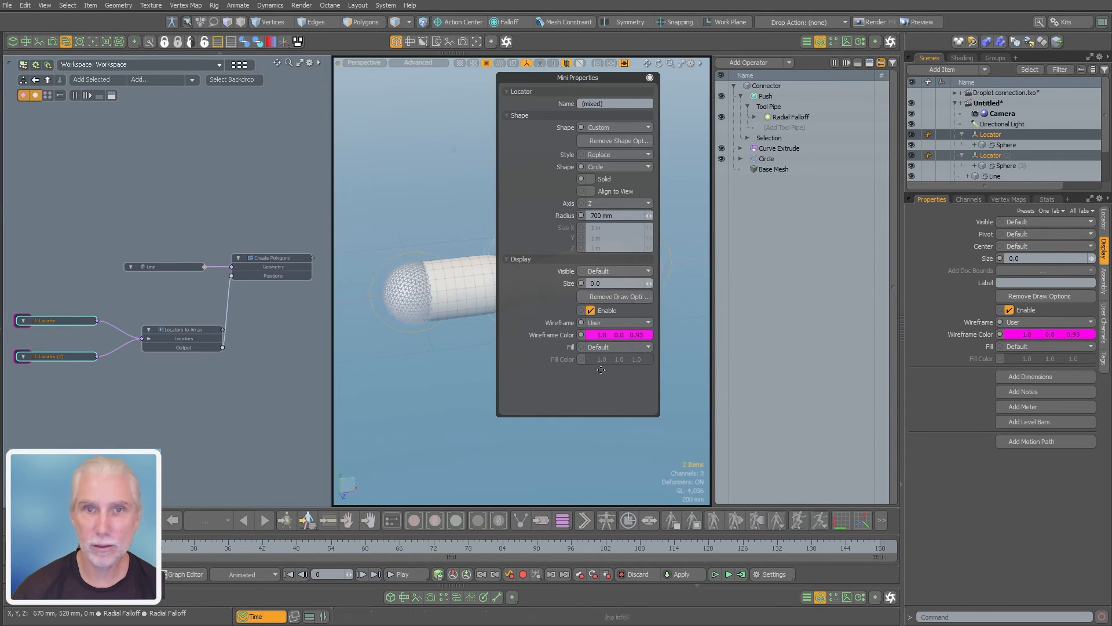
left_click(453, 437)
Try moving the first locator to see how the connector follows, and undo the move
mouse_move(582, 343)
left_mouse_down("alt")
mouse_move(591, 357)
mouse_move(601, 335)
left_mouse_up("alt")
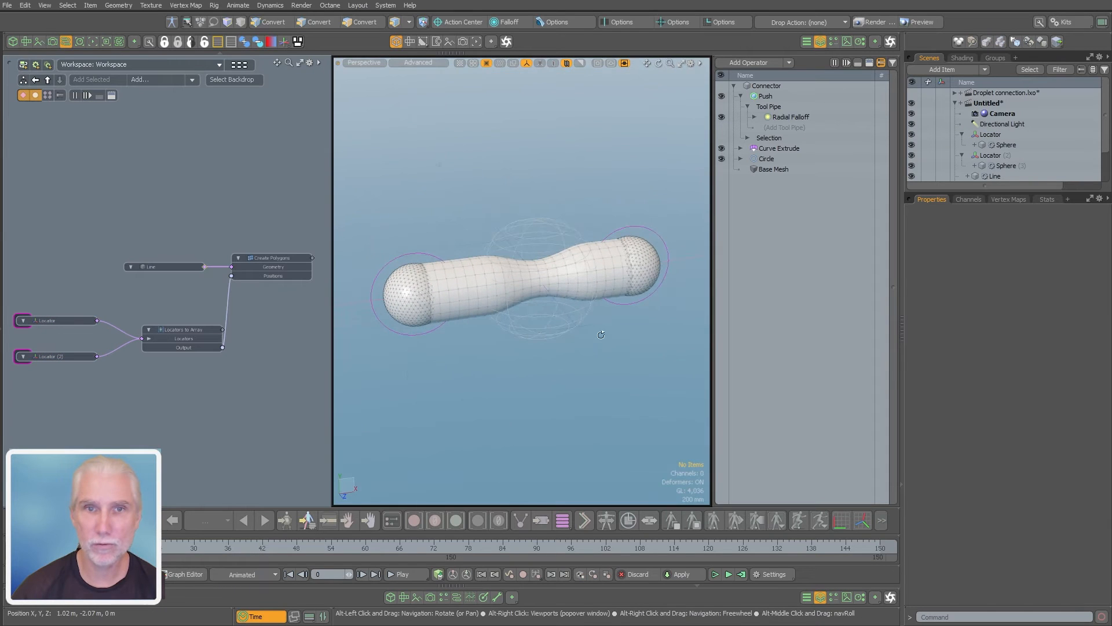
key("ctrl+2")
mouse_move(413, 292)
left_mouse_down("ctrl+alt")
mouse_move(514, 279)
mouse_move(414, 307)
left_mouse_up("ctrl+alt")
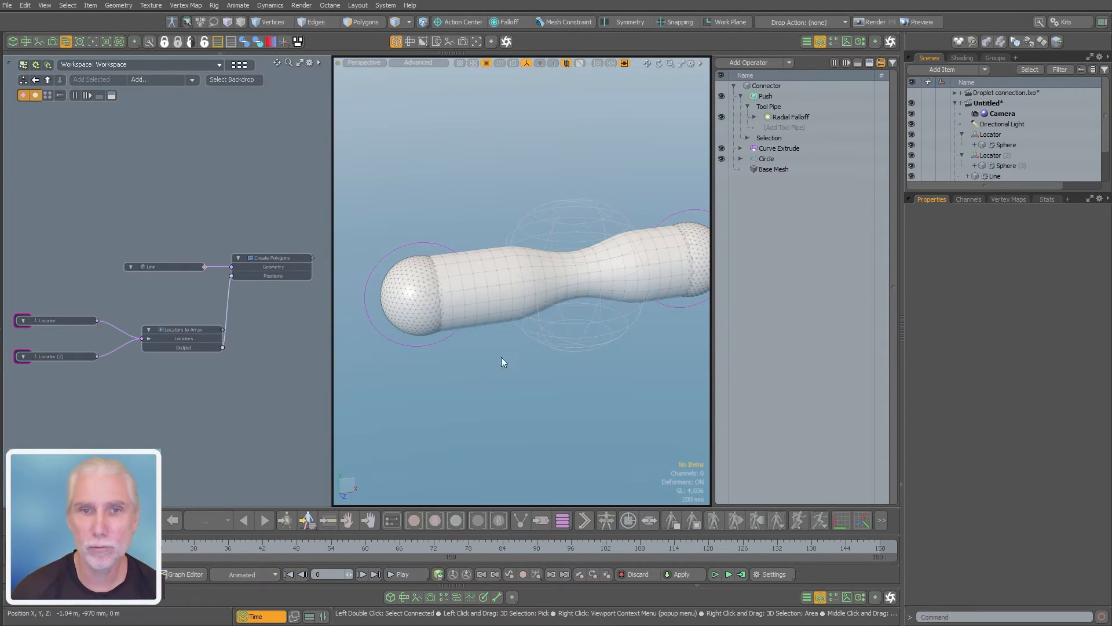
left_click_drag(512, 405, 481, 402, "alt+shift")
left_click_drag(481, 402, 549, 397, "alt")
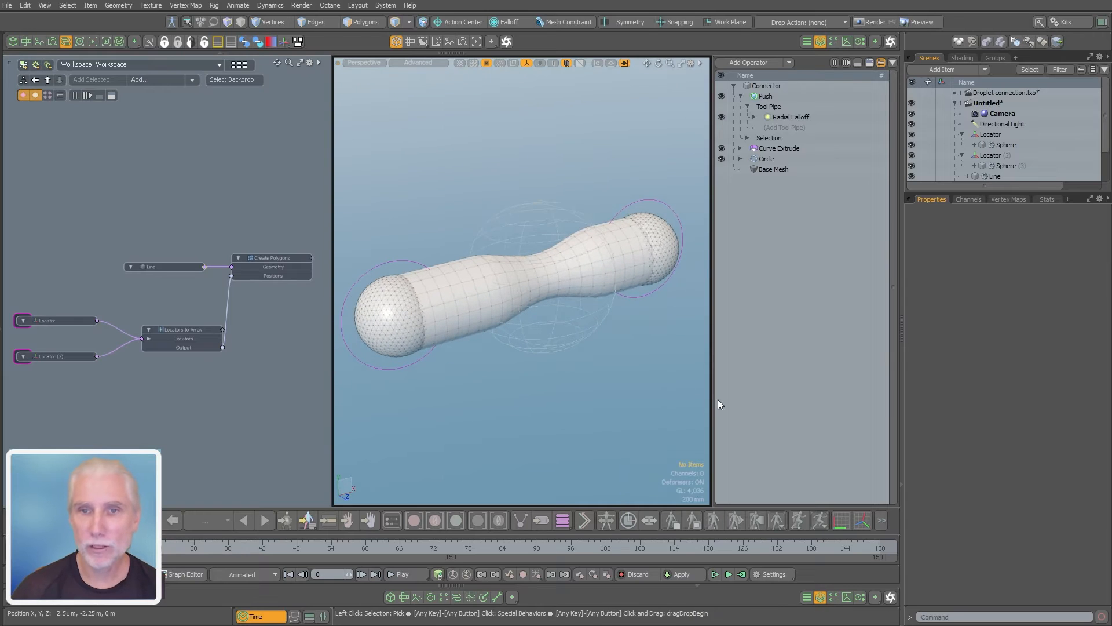
left_click_drag(710, 408, 736, 407)
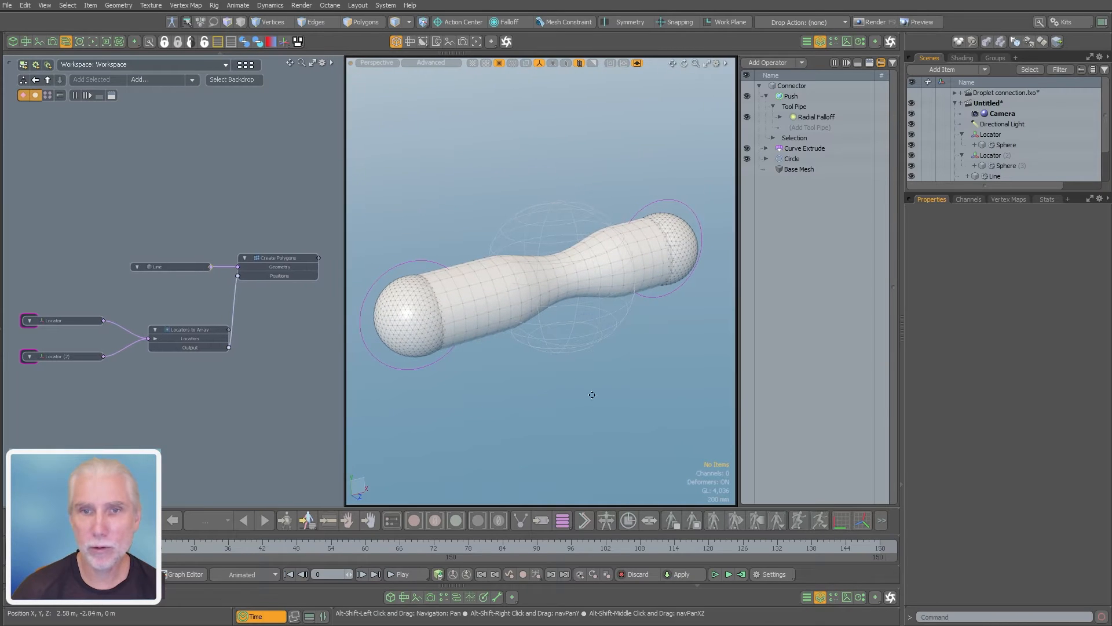
left_click(425, 359)
key("w")
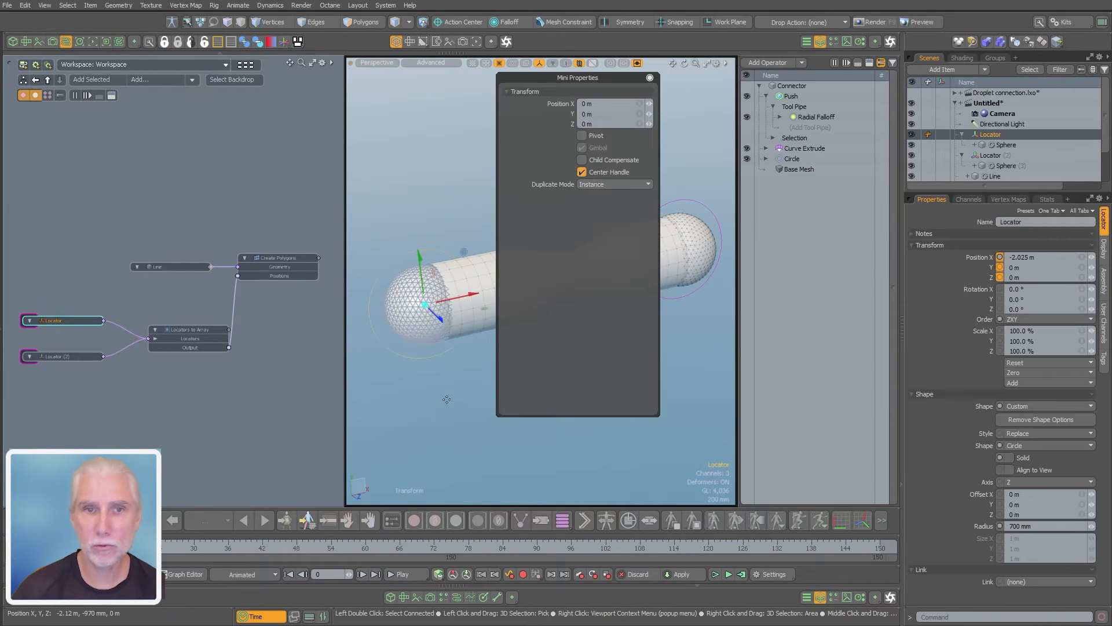
left_click_drag(463, 401, 454, 423)
key("ctrl+z")
key("space")
left_click(596, 400)
Add draw options to the Radial Falloff and give it a User wireframe colour of green (0.51, 1.0, 0.0)
left_click(609, 347)
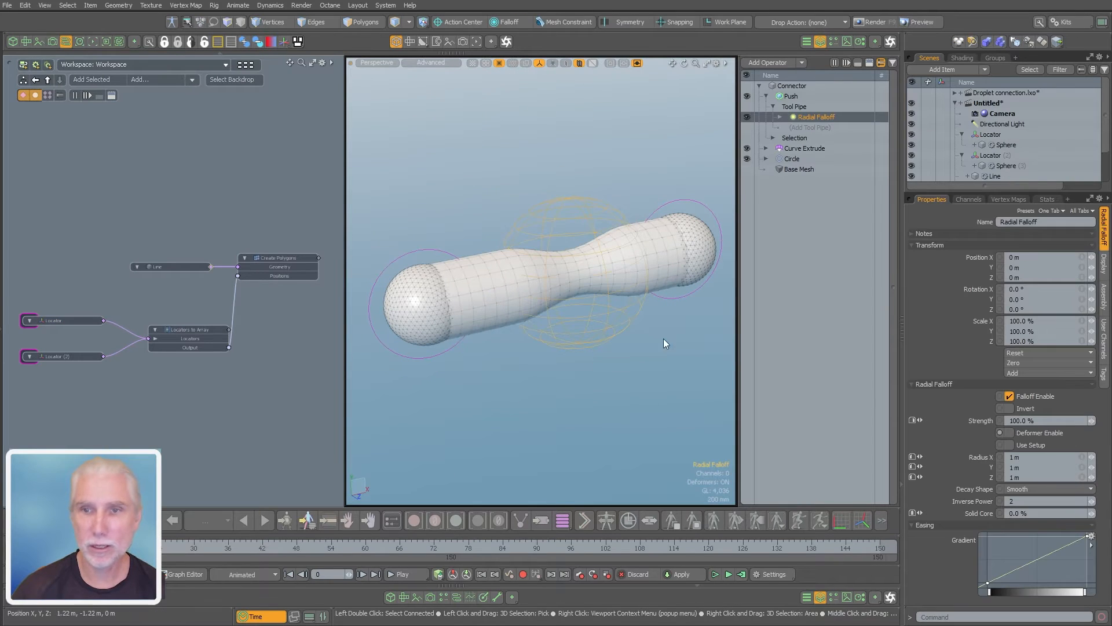
middle_click(587, 282)
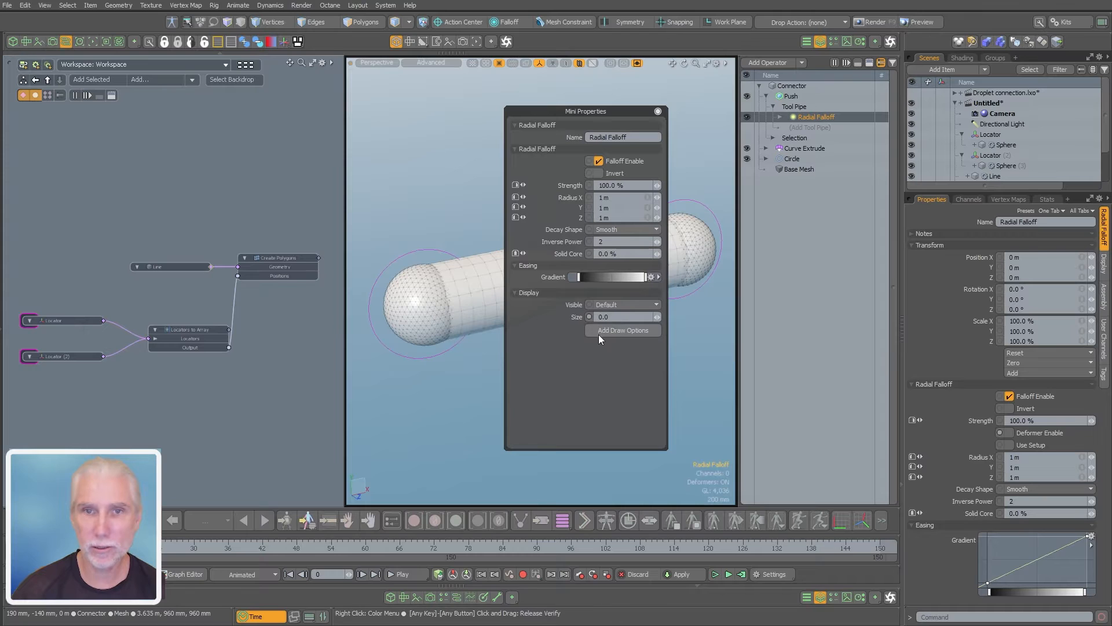
left_click(611, 329)
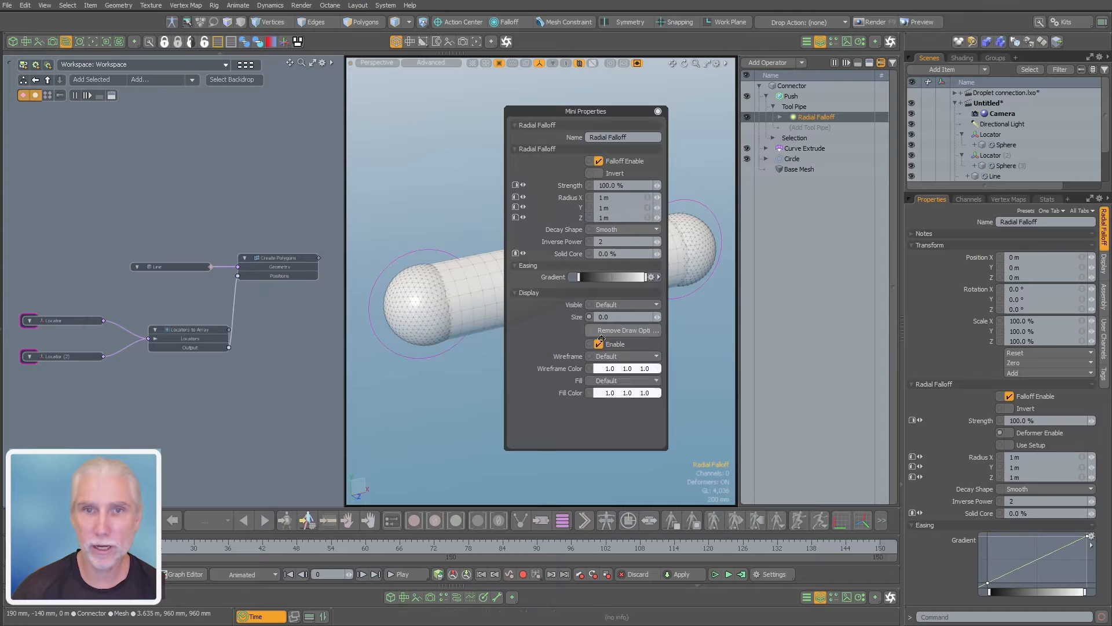
left_click(603, 376)
left_click(288, 224)
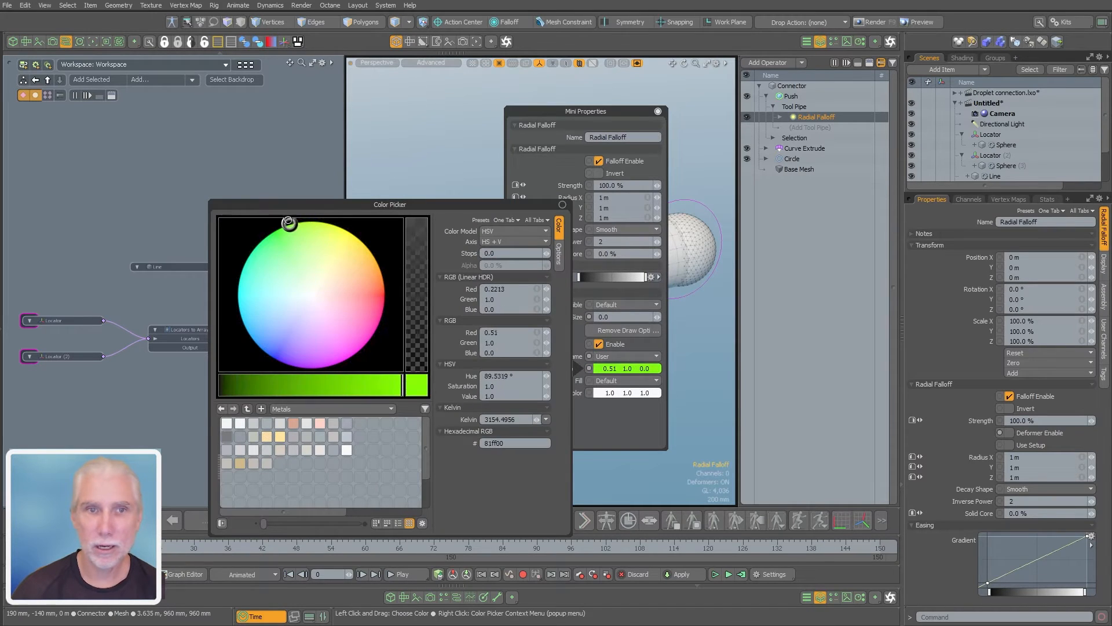
left_click(608, 168)
left_click_drag(614, 348, 596, 365, "alt")
Test how the pinch behaves against the green falloff by moving the first locator upward, and undo that move
left_click(425, 357)
key("w")
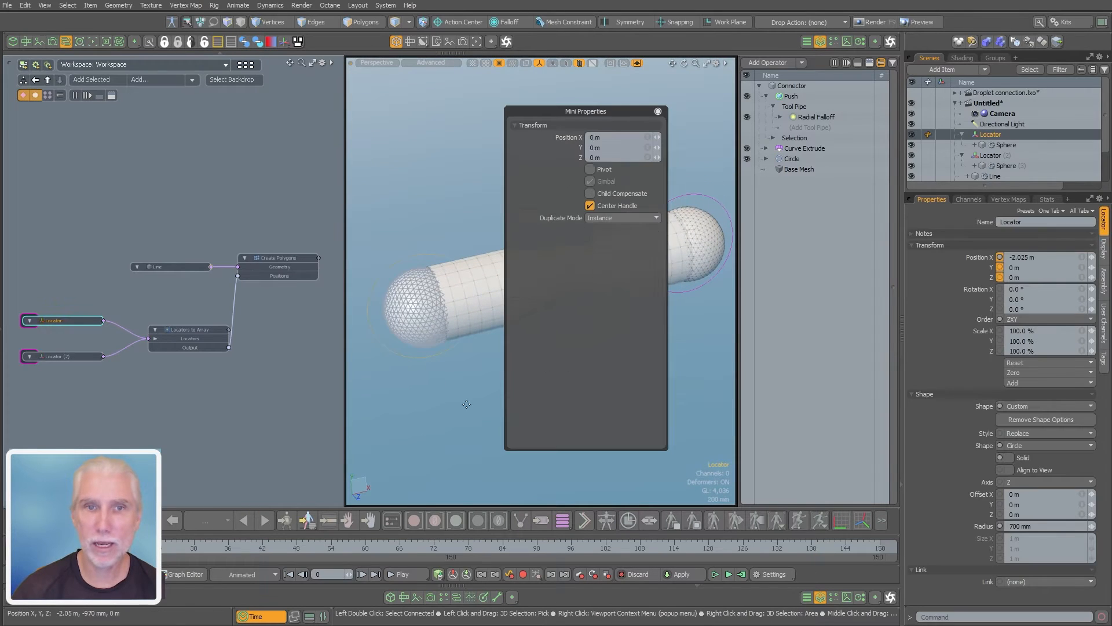
left_click_drag(464, 401, 442, 312)
mouse_move(435, 161)
left_mouse_down()
mouse_move(450, 340)
mouse_move(662, 49)
mouse_move(433, 331)
mouse_move(473, 151)
mouse_move(416, 322)
mouse_move(435, 162)
left_mouse_up()
key("ctrl+z")
left_click(603, 424)
left_click_drag(605, 418, 616, 352, "alt")
Select both locators in the schematic and expose the World Position channel on the first Locator node
scroll(110, 325, "up", 6)
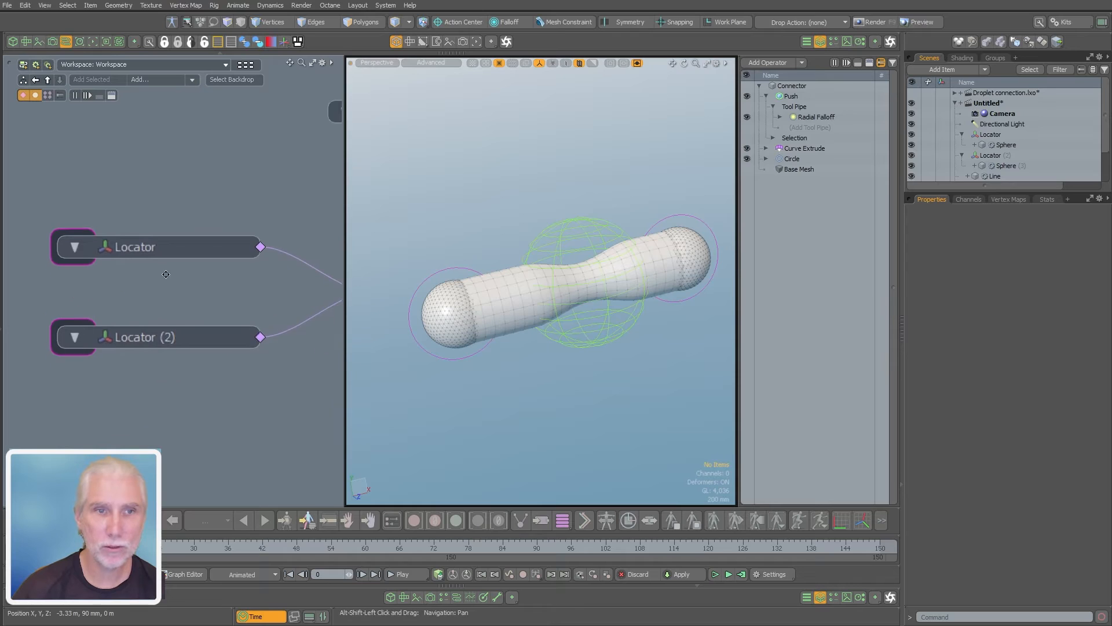
left_click(201, 246)
left_click(160, 332, "shift")
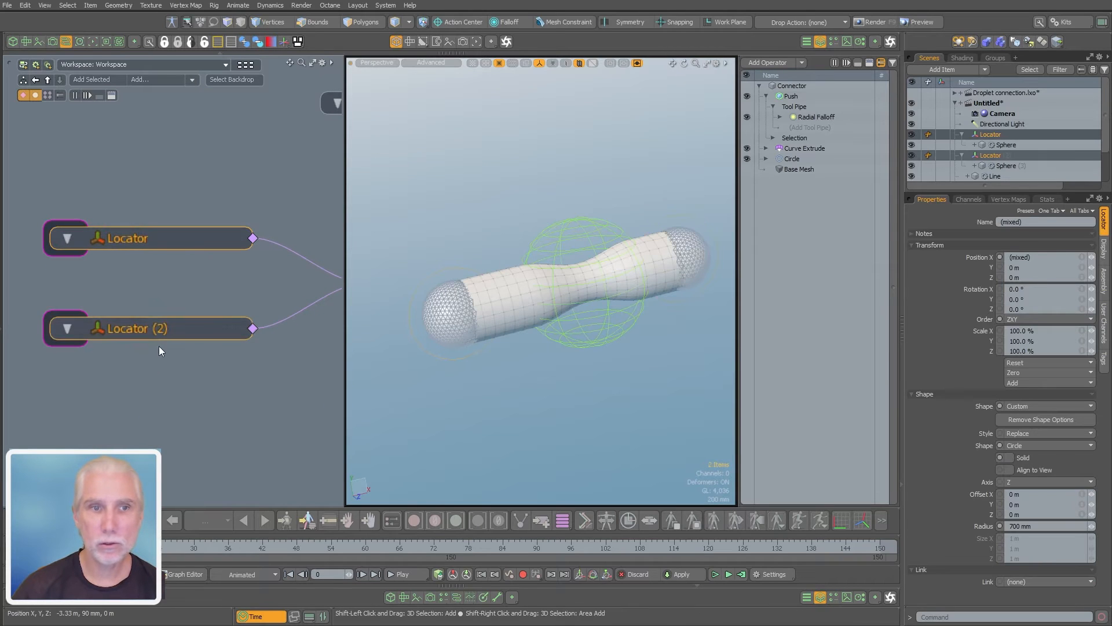
left_click(961, 201)
left_click_drag(1103, 255, 1103, 358)
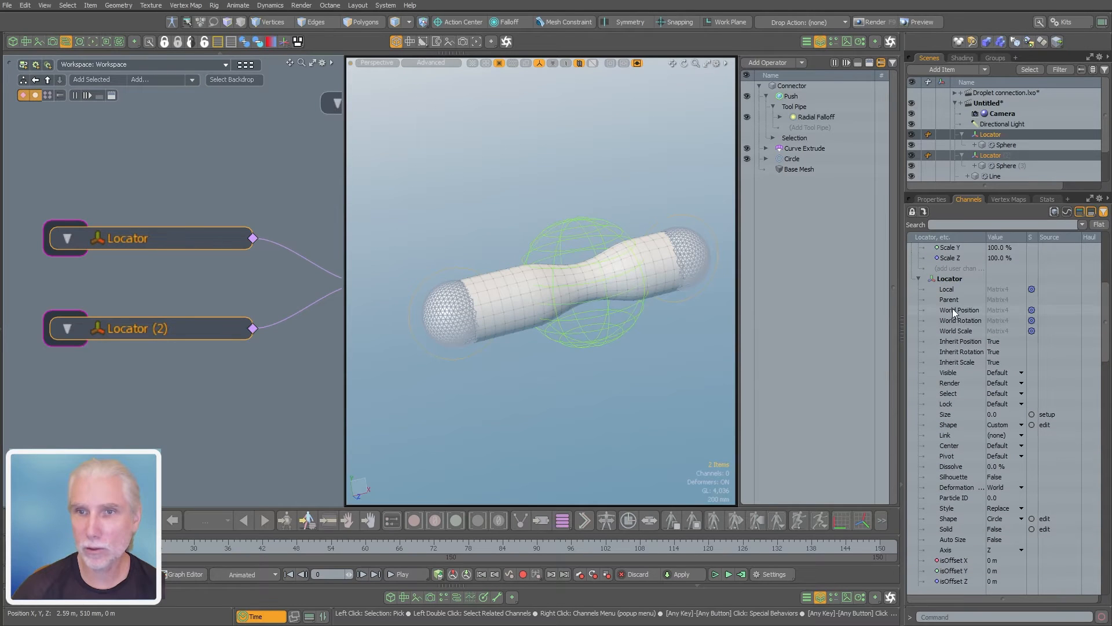
left_click_drag(955, 312, 152, 246)
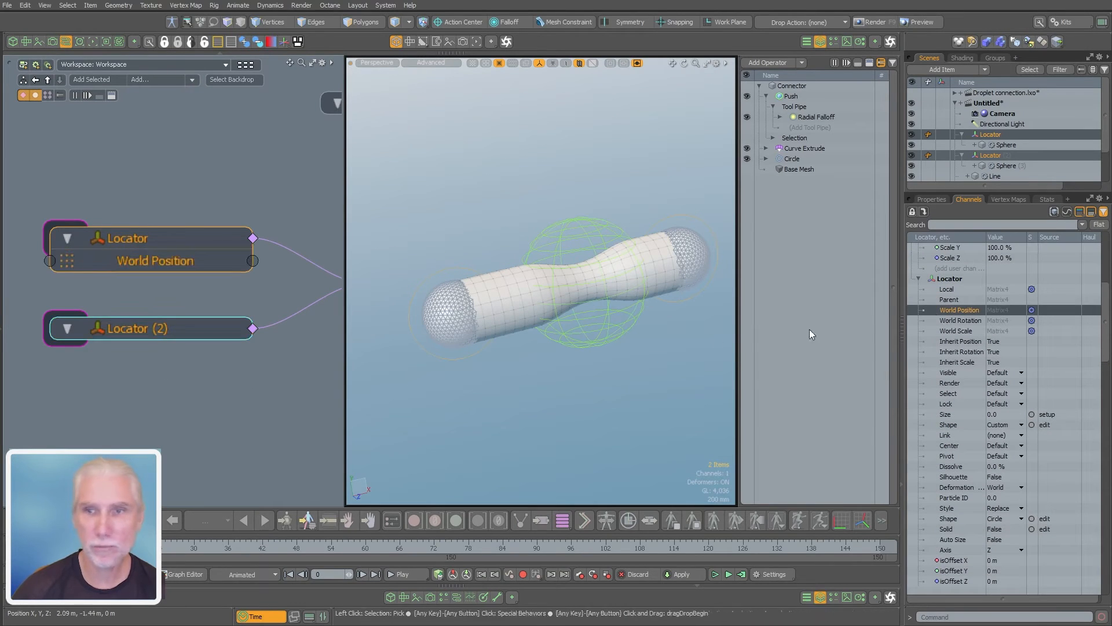
Expose the World Position channel on the Locator (2) node and check its list of addable channels
left_click_drag(1105, 352, 1091, 527)
left_click_drag(963, 342, 147, 383)
left_click(148, 416)
right_click(161, 329)
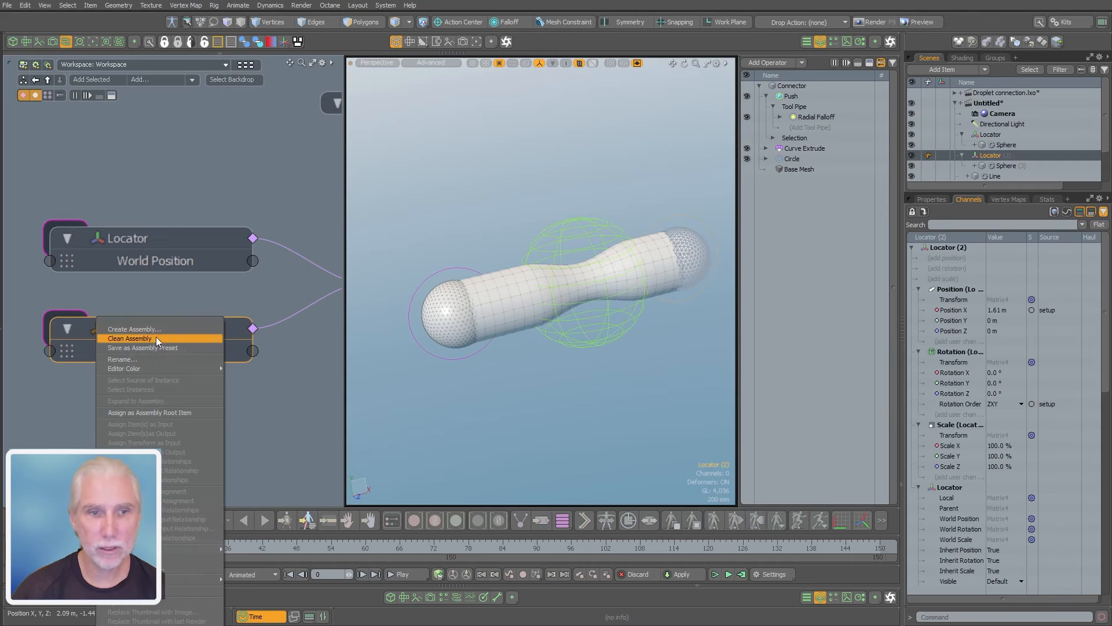
mouse_move(171, 551)
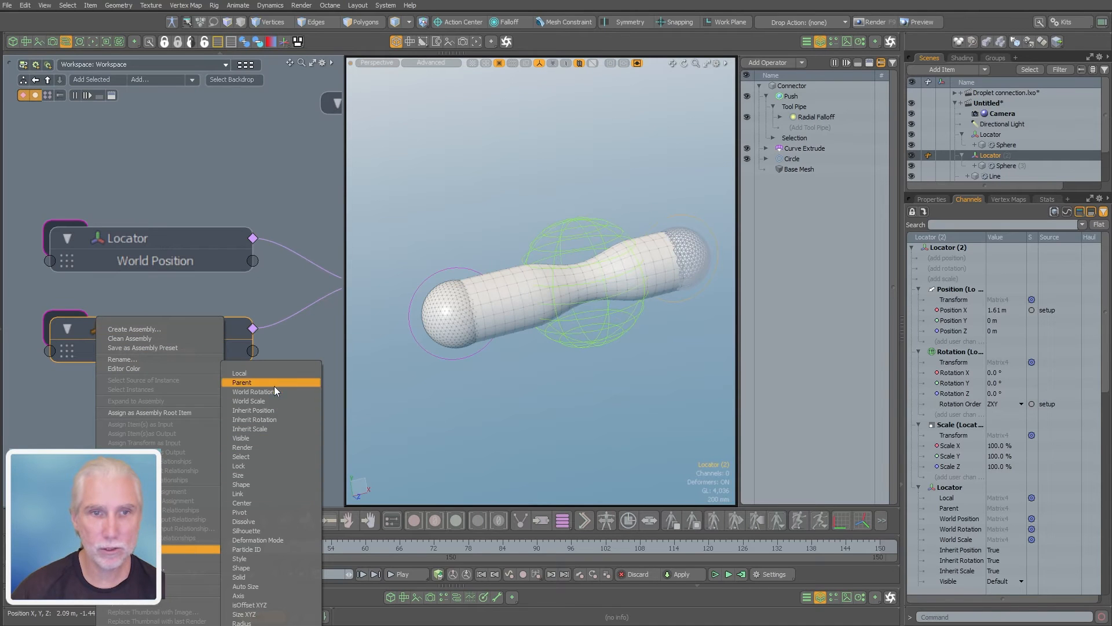
left_click(265, 117)
Widen the schematic, search for "matrix bl" and add a Matrix Blend channel modifier
scroll(237, 286, "down", 3)
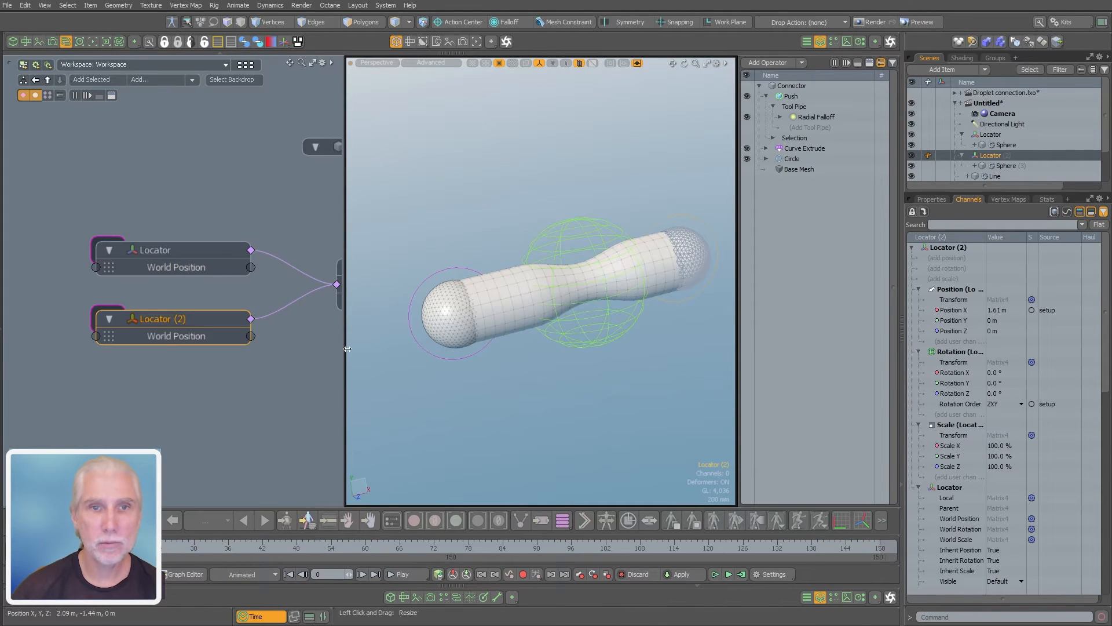
left_click_drag(347, 348, 393, 357)
middle_click_drag(283, 376, 206, 390)
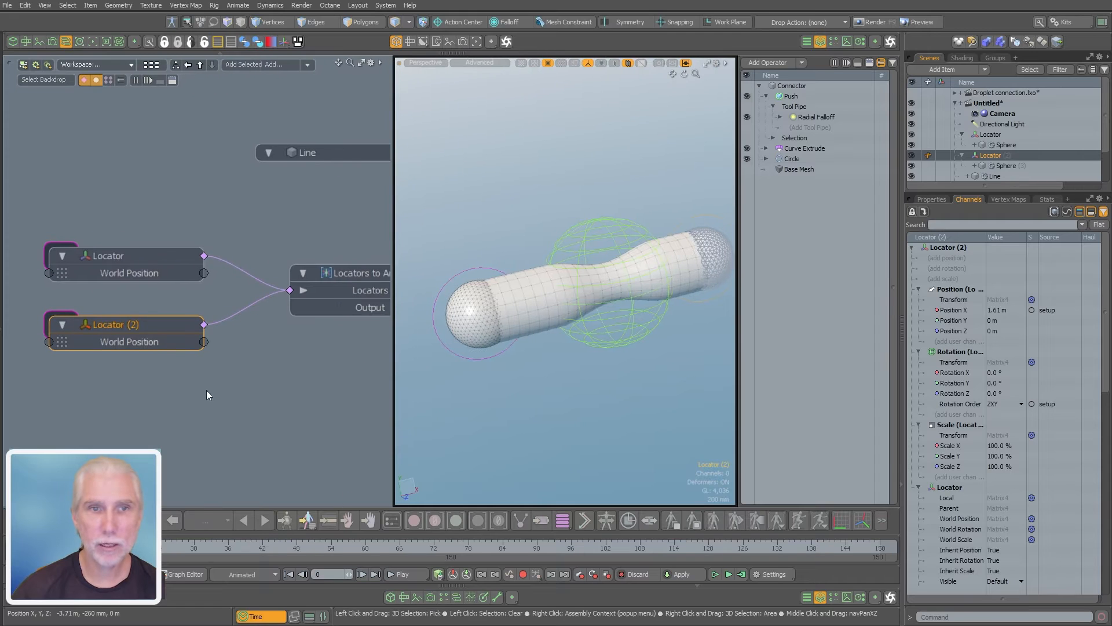
left_click(206, 391)
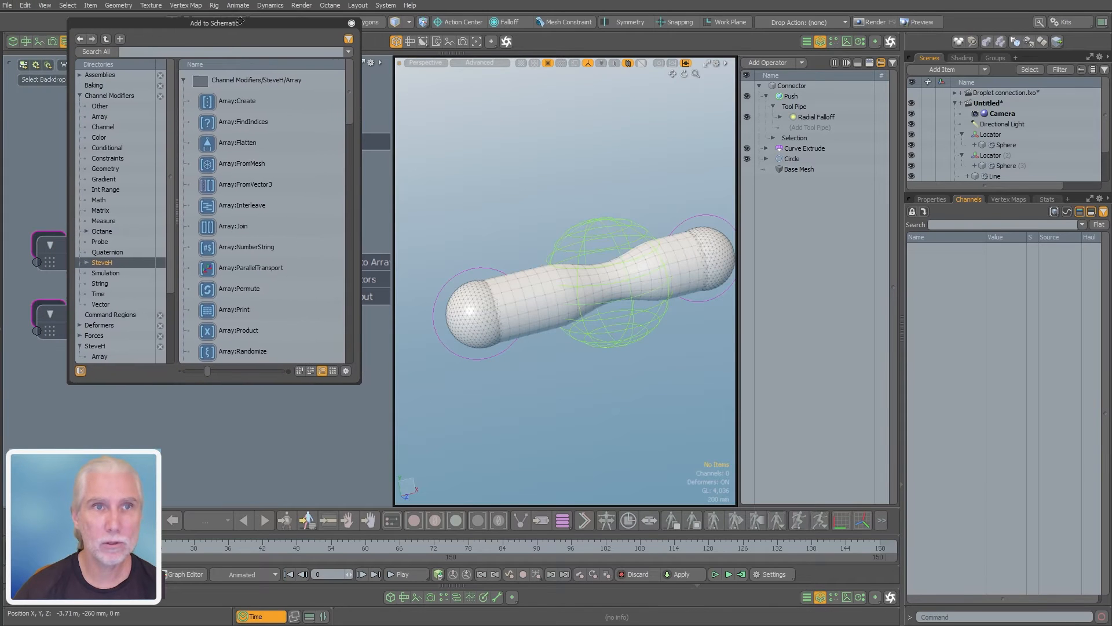
type("matrix bl")
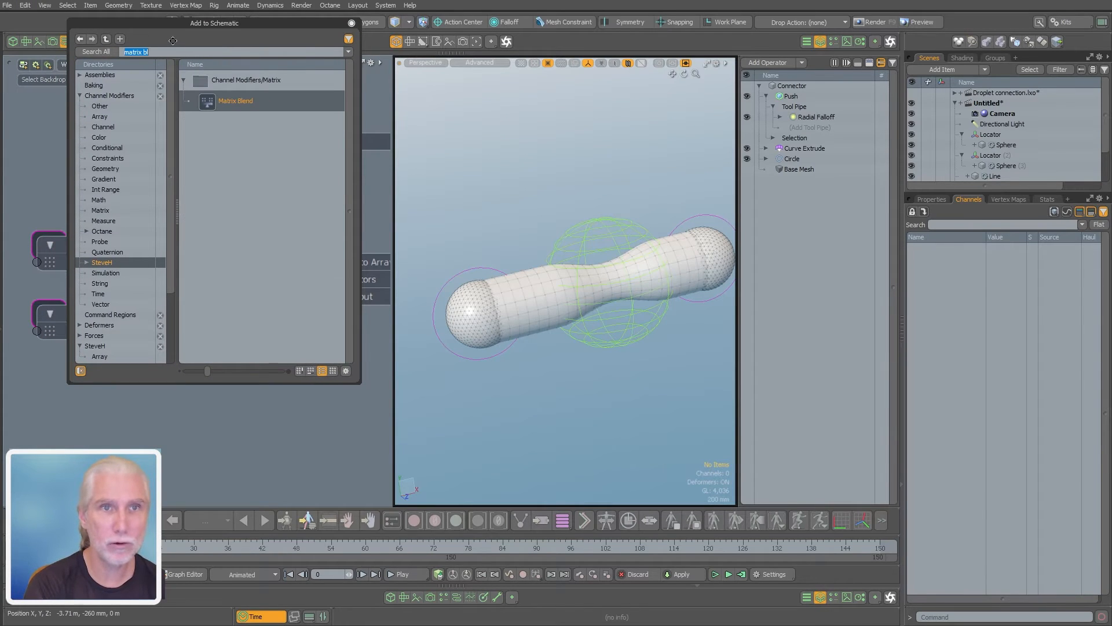
key("Return")
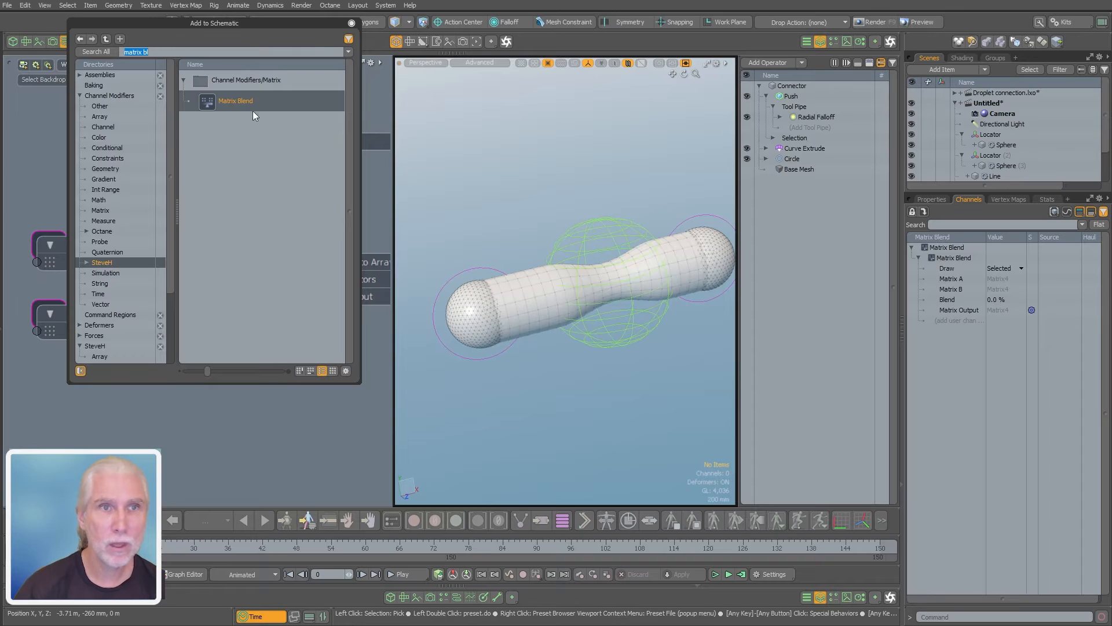
left_click(351, 23)
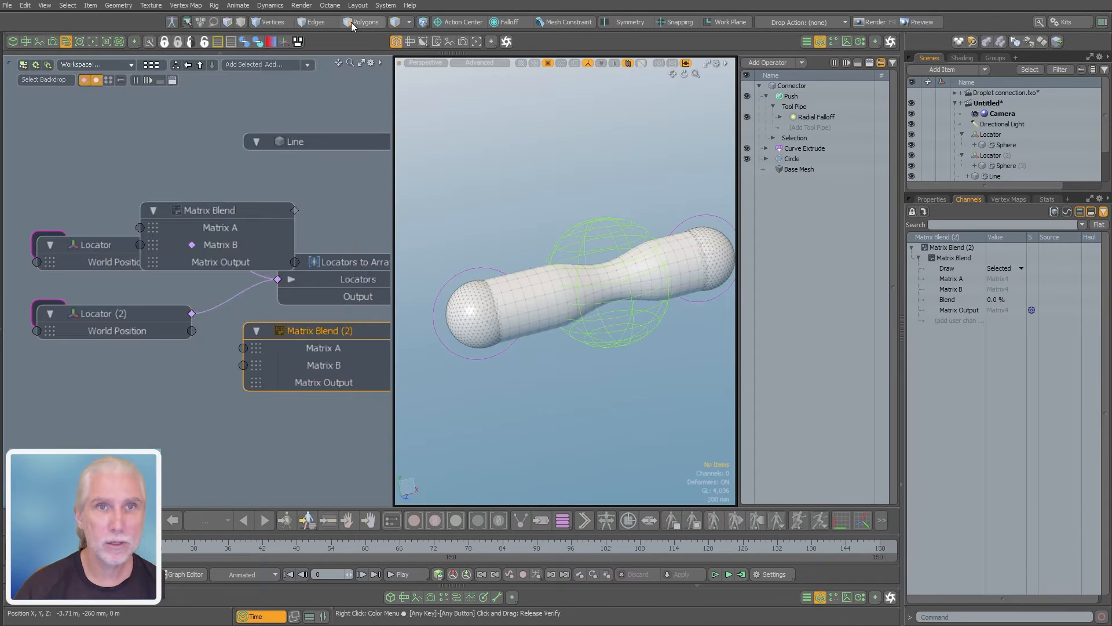
Delete the duplicate Matrix Blend (2) node and place the remaining Matrix Blend below the locator nodes
left_click(270, 462)
left_click(333, 336)
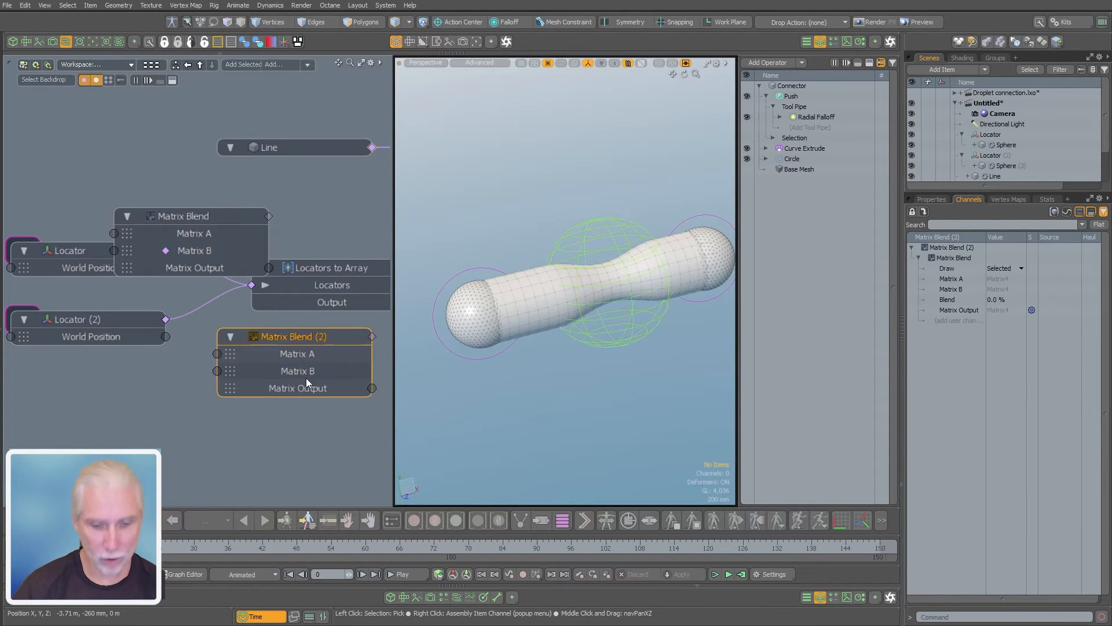
key("Delete")
left_click_drag(202, 210, 244, 389)
middle_click_drag(208, 361, 198, 307)
scroll(226, 316, "down", 2)
left_click_drag(260, 312, 229, 314, "alt")
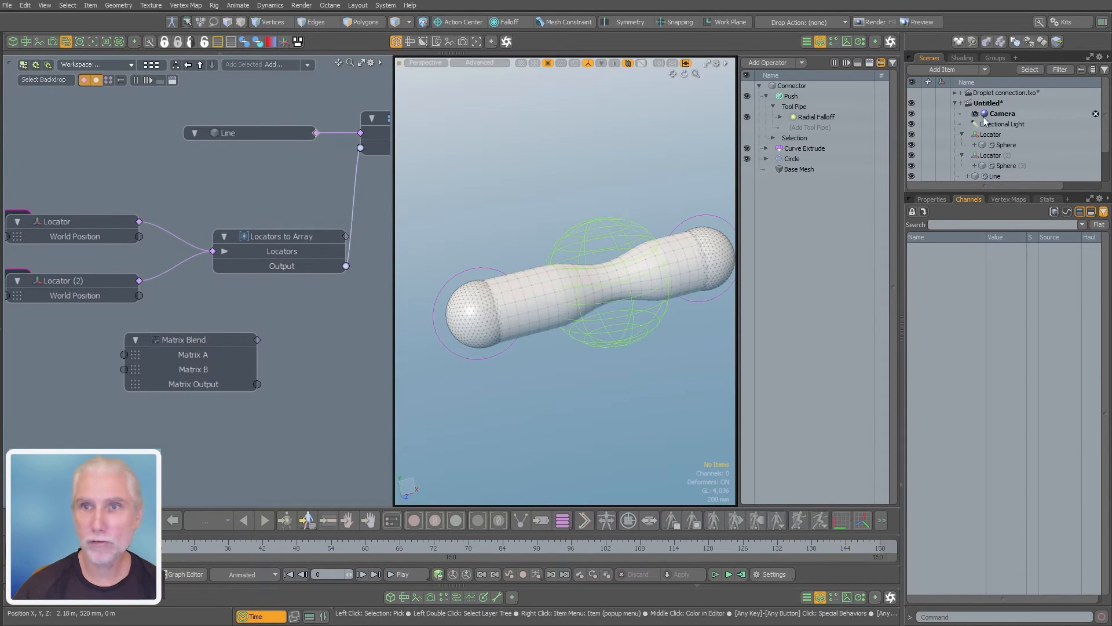
Bring the Radial Falloff item into the schematic and arrange it beside the Matrix Blend node
left_click(945, 202)
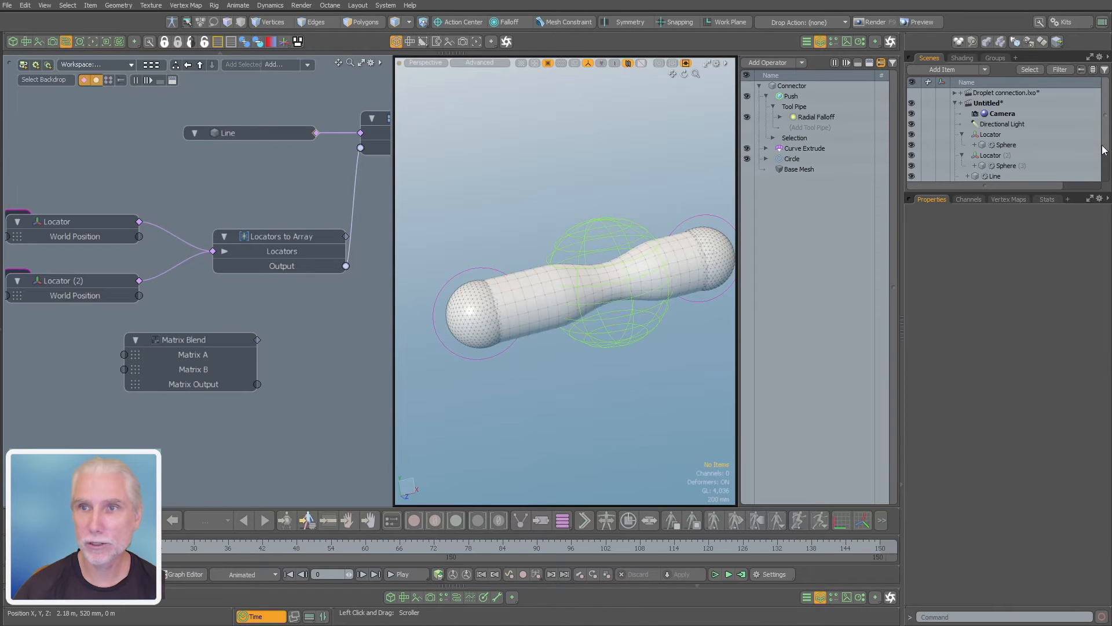
scroll(1043, 150, "down", 3)
left_click_drag(998, 166, 277, 416)
left_click_drag(207, 348, 148, 348)
left_click_drag(277, 346, 225, 285, "alt+shift")
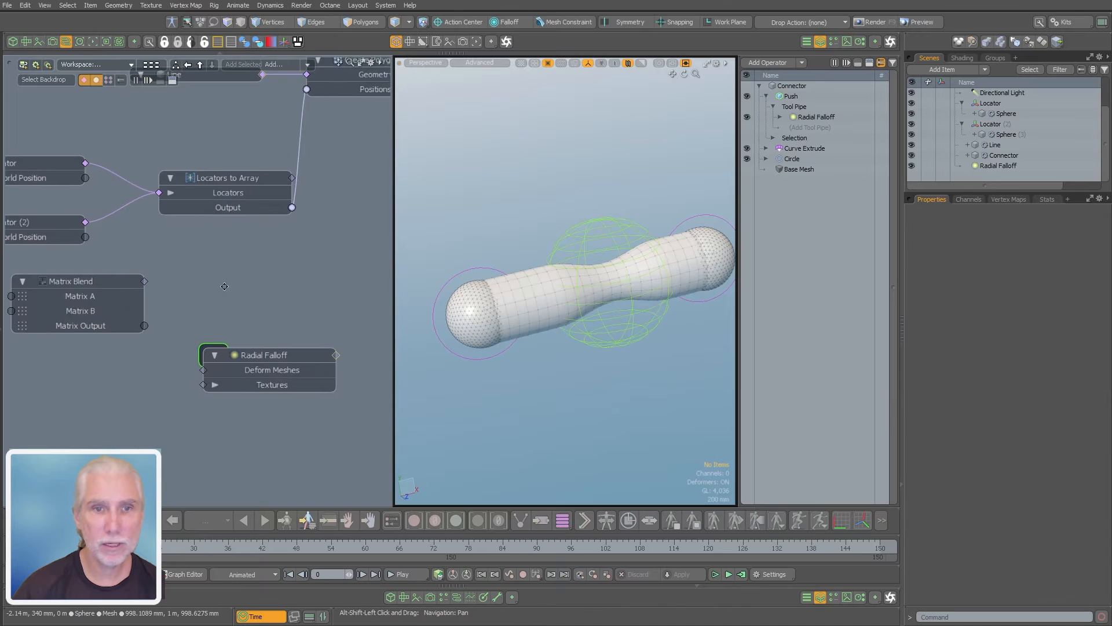
scroll(249, 298, "up", 1)
left_click_drag(260, 328, 252, 201, "alt+shift")
Add the World Position channel to the Radial Falloff node
left_click(256, 238)
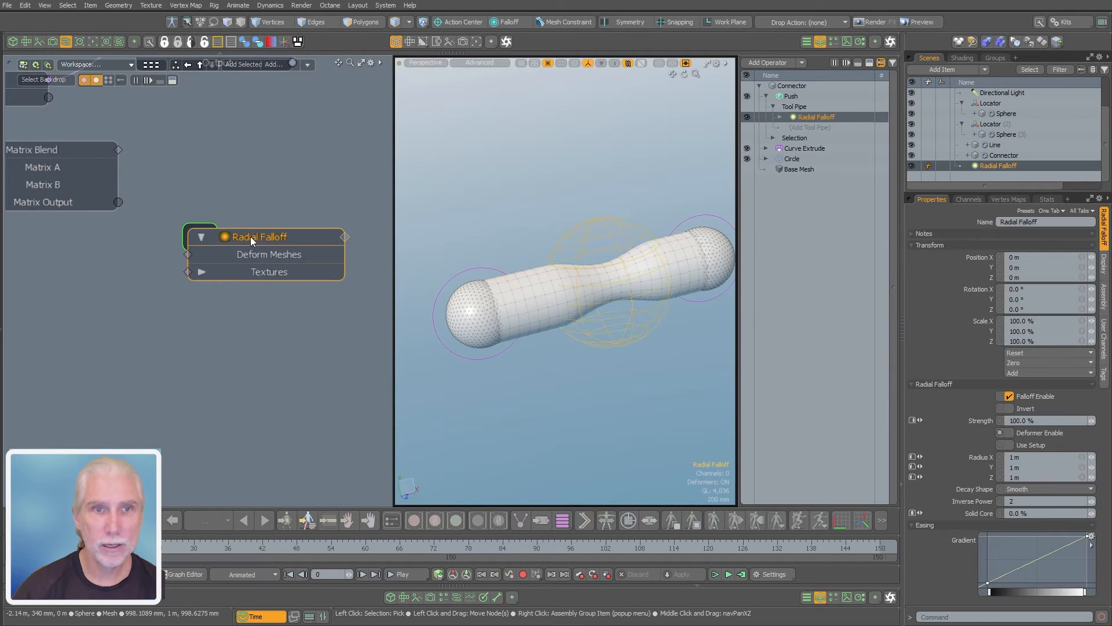
right_click(256, 235)
mouse_move(239, 468)
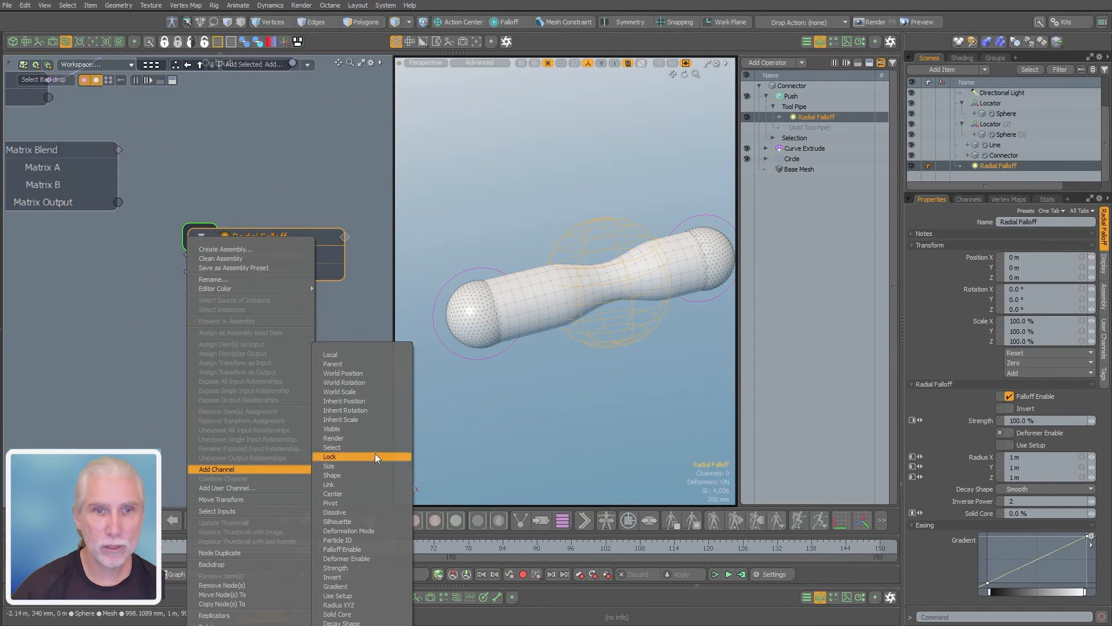
left_click(372, 374)
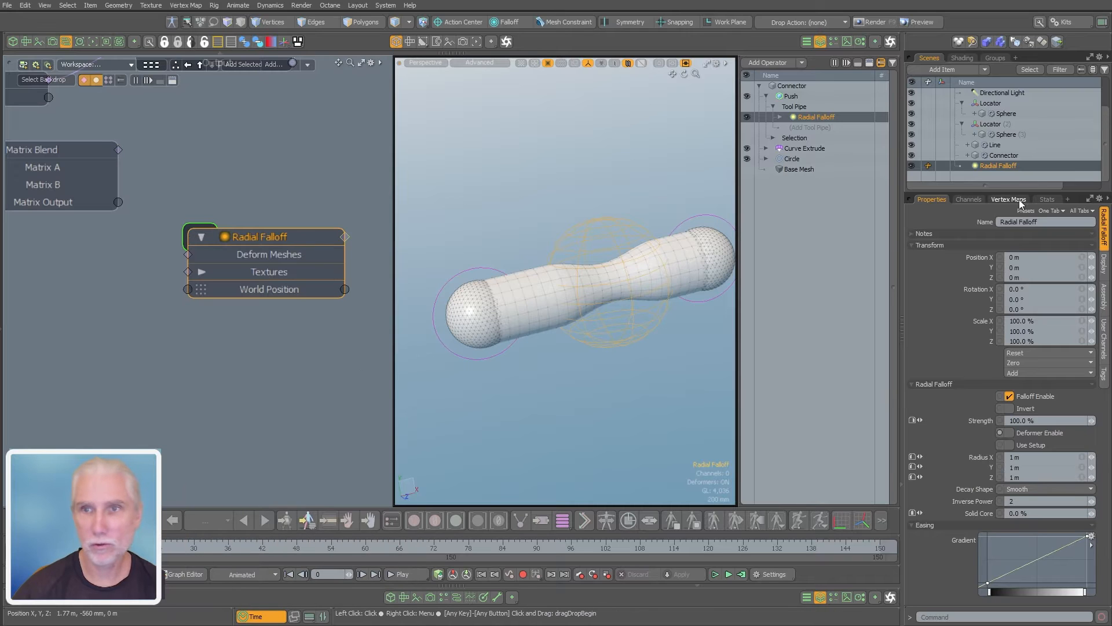
left_click(967, 199)
left_click(934, 200)
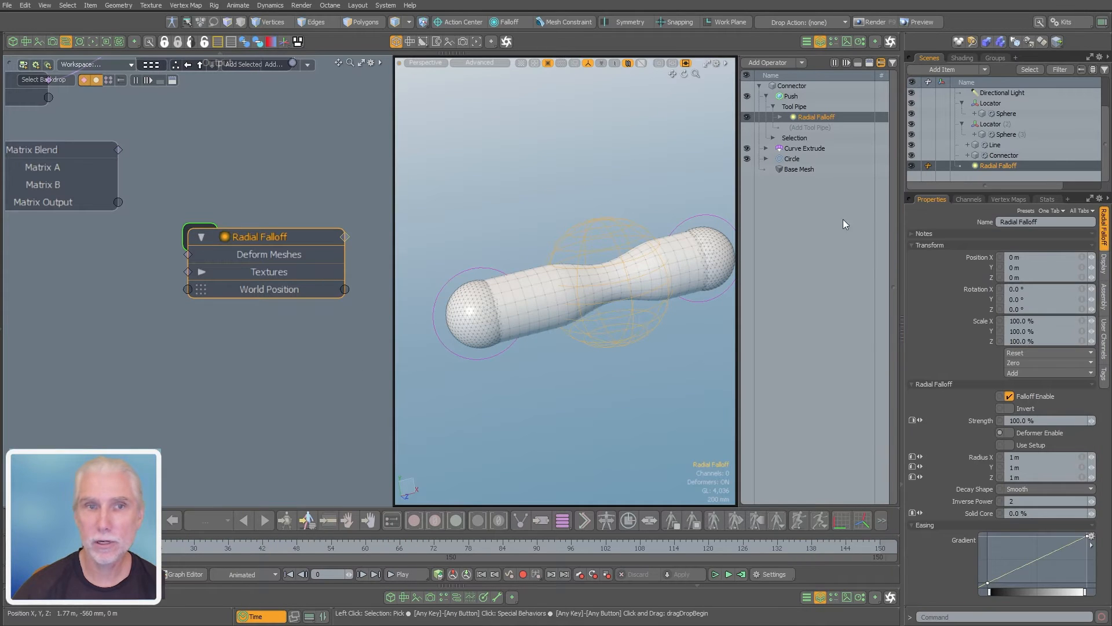
Arrange the Matrix Blend and Radial Falloff nodes beside the two locator nodes, with all their channels in reach
middle_click_drag(210, 340, 268, 380)
scroll(267, 381, "down", 3)
left_click(248, 389)
left_click_drag(161, 174, 76, 265)
left_click_drag(127, 238, 50, 237)
left_click_drag(140, 250, 197, 240, "alt+shift")
scroll(160, 250, "up", 3)
left_click(222, 276)
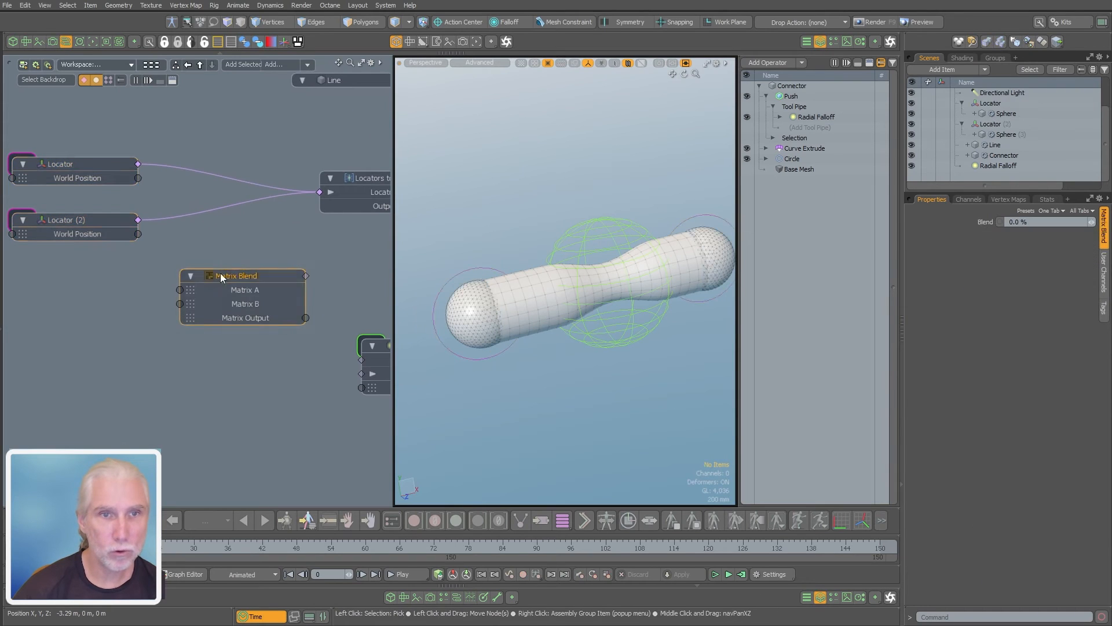
Connect the World Position of Locator to Matrix A and that of Locator (2) to Matrix B on the Matrix Blend
left_click(162, 197)
left_click_drag(138, 178, 127, 299)
scroll(166, 313, "down", 1)
Link the Matrix Blend's Matrix Output to the World Position channel of the Radial Falloff
left_click(277, 299)
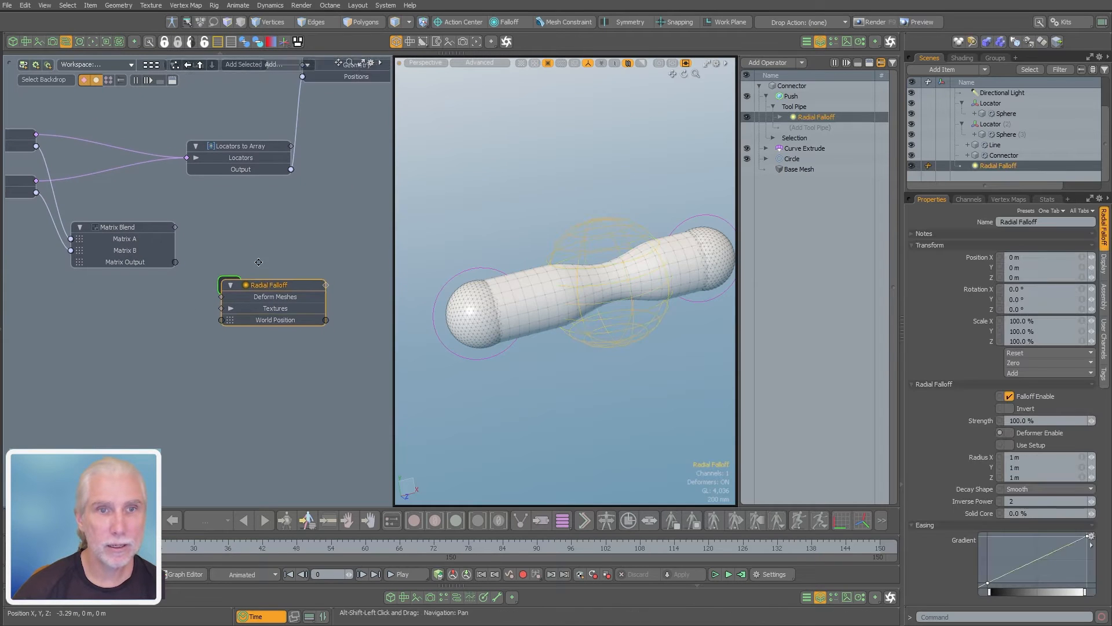
scroll(256, 262, "up", 2)
left_click_drag(157, 227, 219, 305)
middle_click_drag(134, 362, 189, 369)
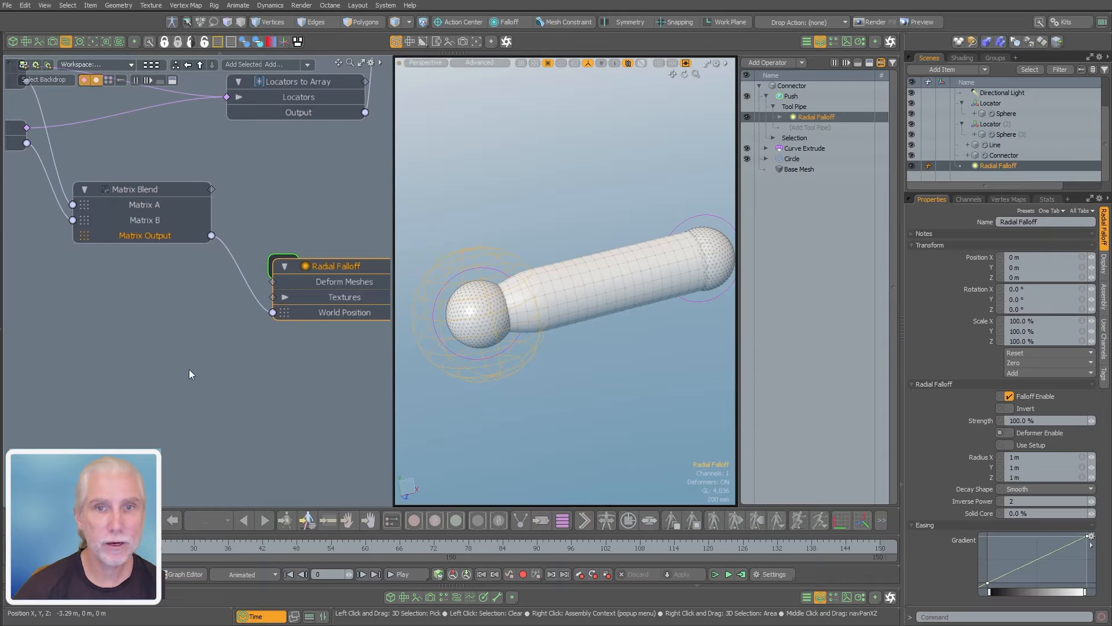
Set the Matrix Blend's Blend value to 50% and view the pinch between the two spheres
left_click(161, 188)
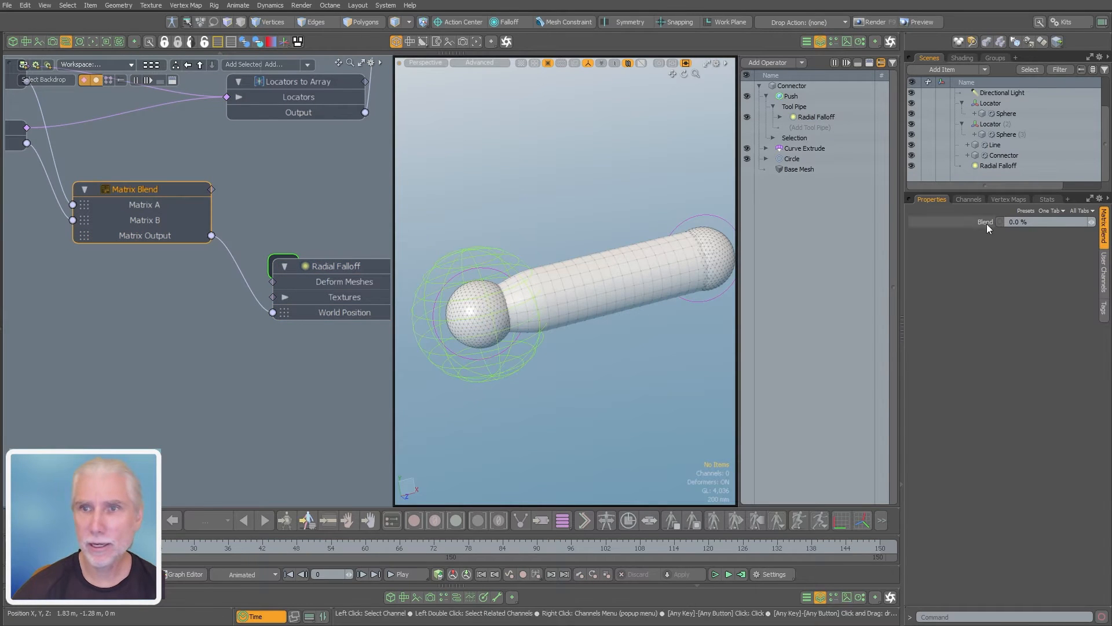
left_click(1040, 222)
type("50")
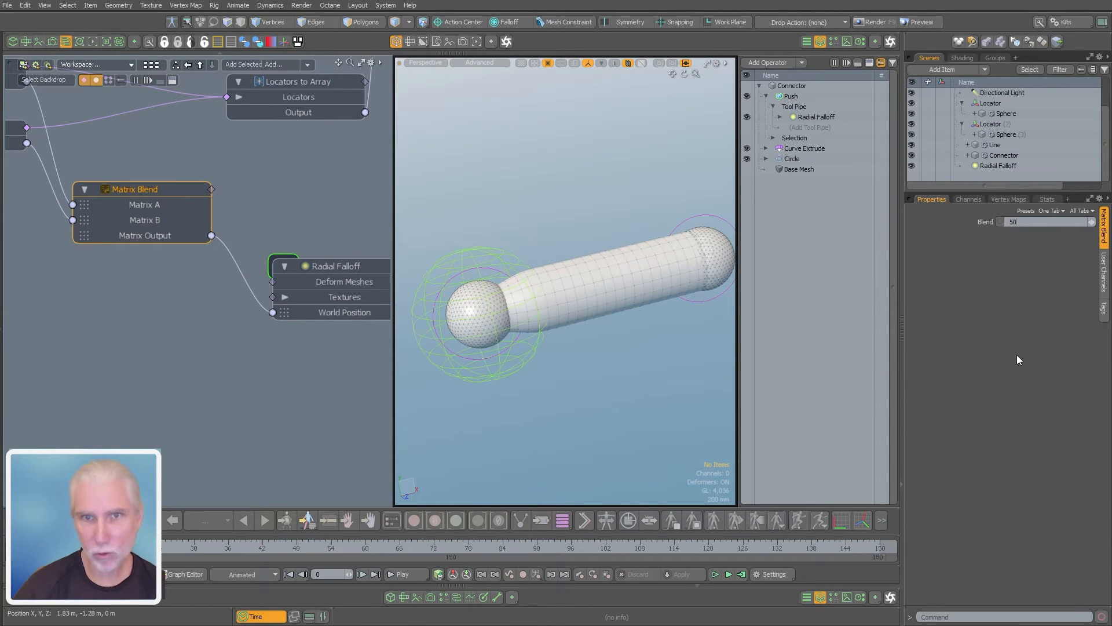
key("Return")
left_click_drag(598, 372, 409, 304, "alt")
left_click(496, 350)
left_click_drag(406, 229, 492, 322)
left_click(565, 416)
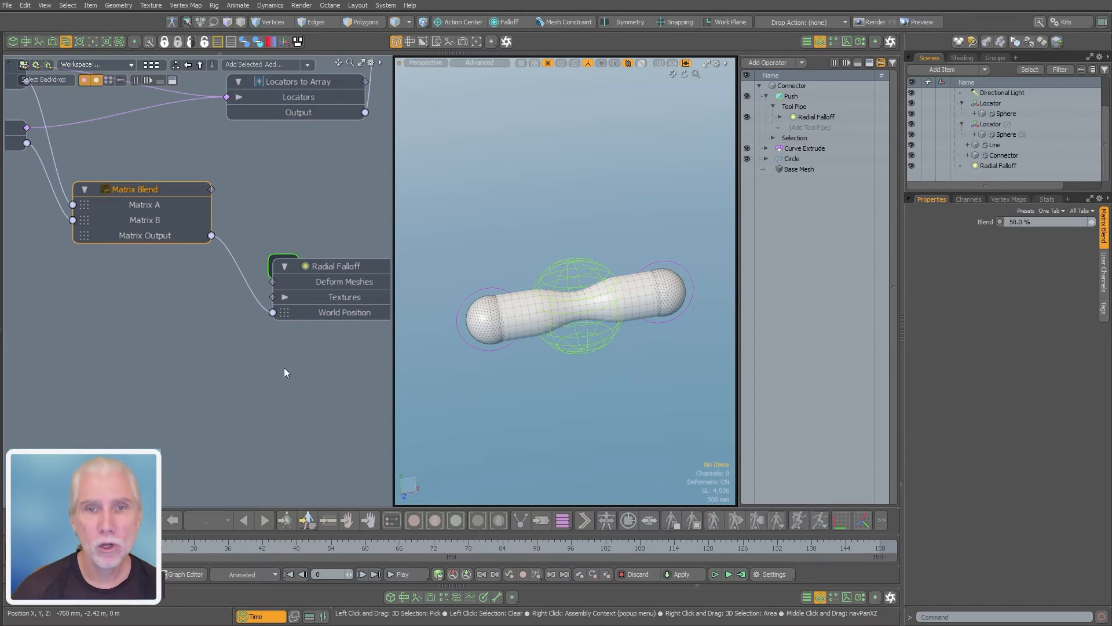
Search for "mea" and add a Measure Distance channel modifier to the schematic
scroll(273, 385, "down", 3)
left_click(233, 377)
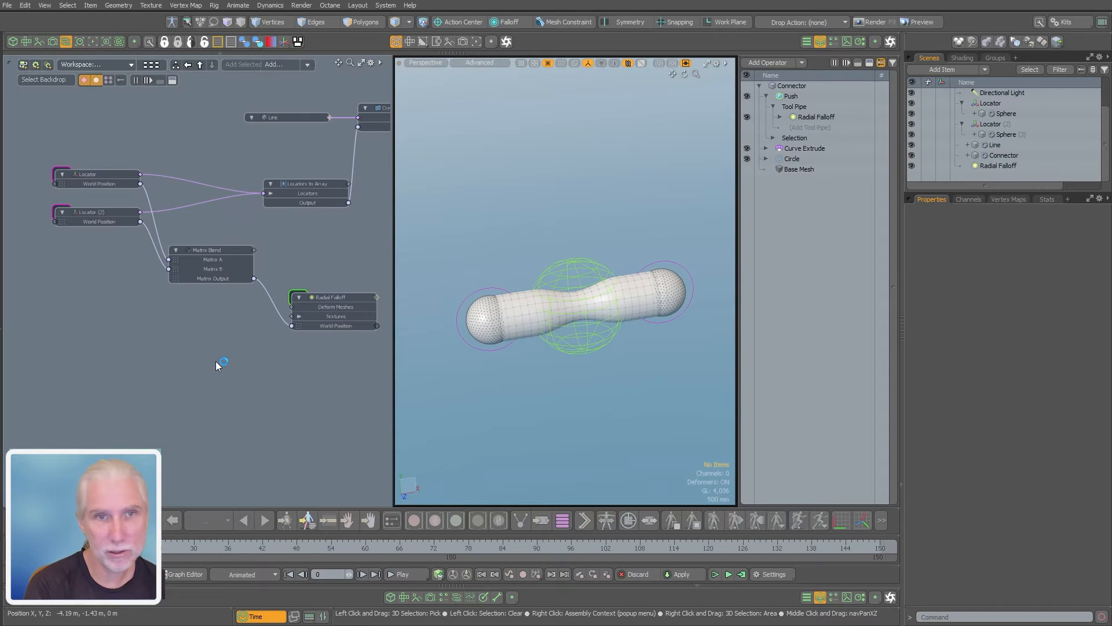
key("Tab")
type("mea")
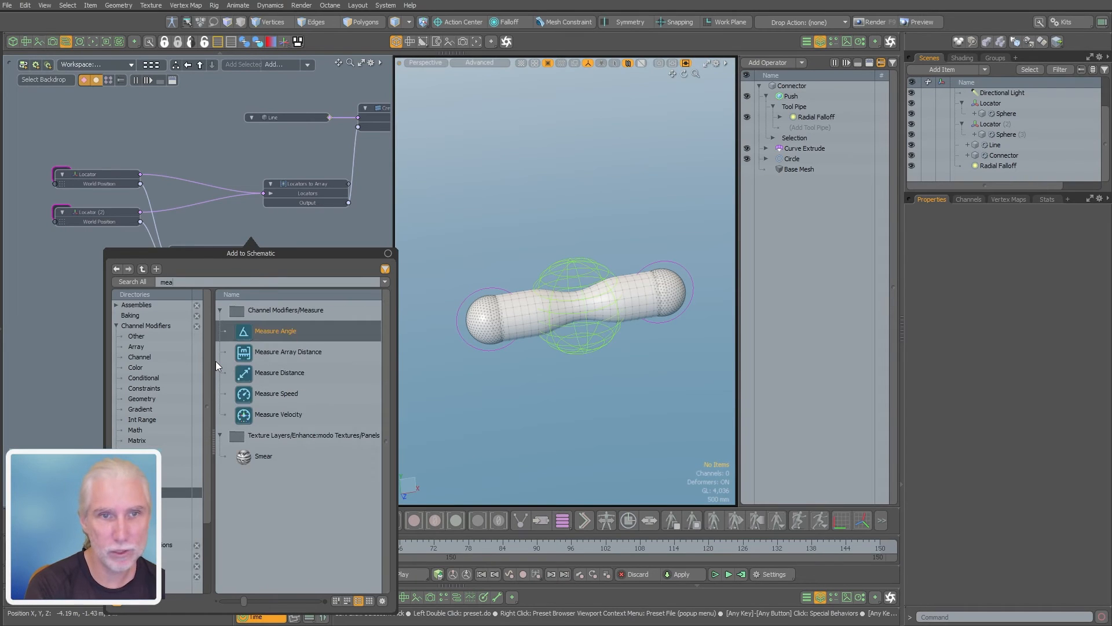
double_click(276, 374)
Connect the World Positions of Locator and Locator (2) to Position From and Position To on the Measure Distance node
scroll(233, 329, "up", 4)
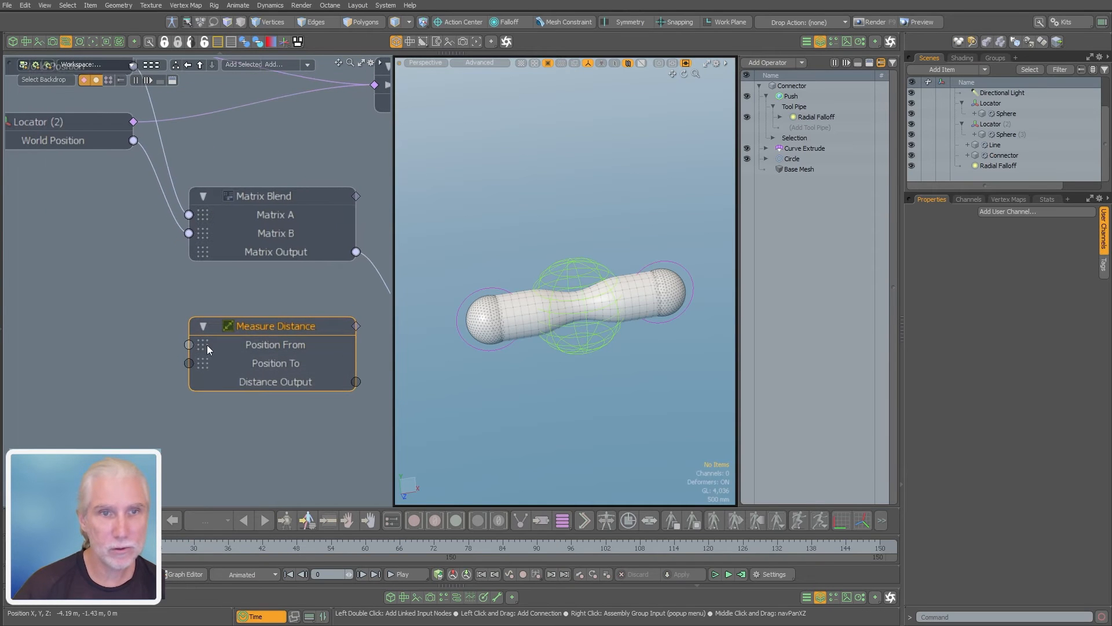
middle_click_drag(206, 268, 218, 289)
scroll(365, 305, "down", 2)
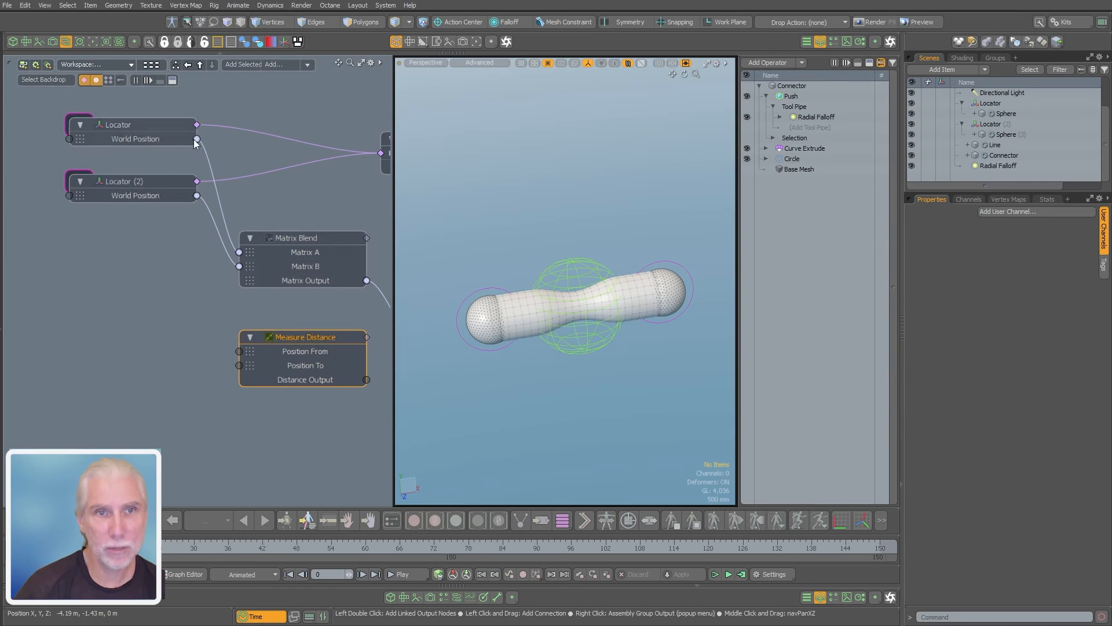
left_click(134, 181)
left_click_drag(136, 181, 172, 338)
left_click_drag(244, 369, 242, 368)
scroll(238, 351, "down", 2)
Move the Measure Distance node further below the Matrix Blend node
middle_click_drag(249, 348, 162, 321)
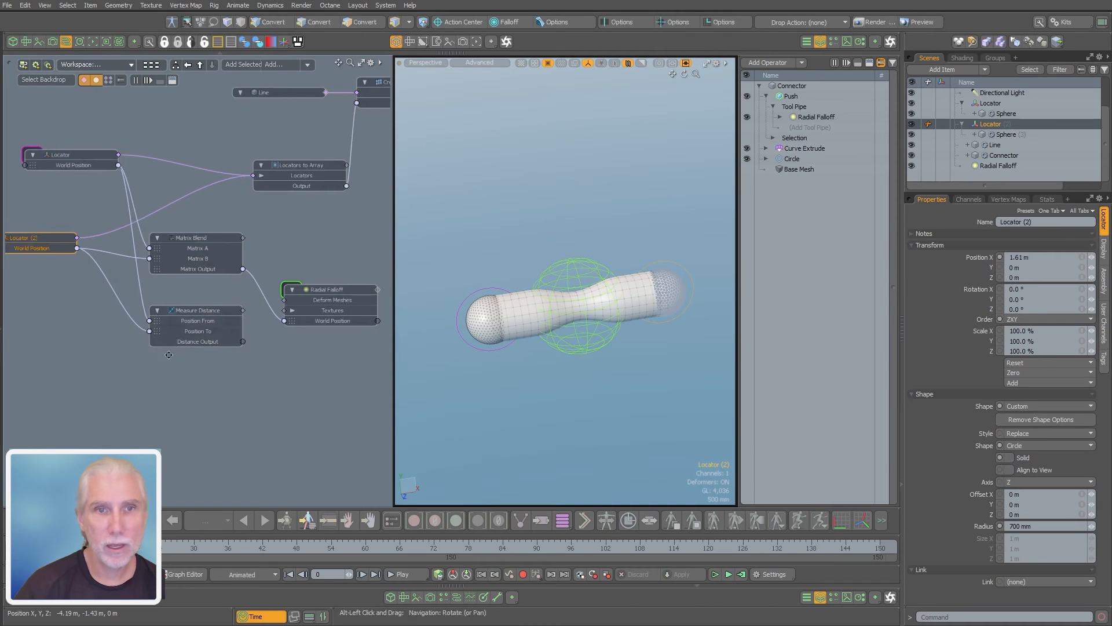
left_click(194, 291)
left_click_drag(212, 311, 191, 351)
Add the Radial Falloff's three Radius channels to its schematic node and expand them into X, Y and Z
left_click(317, 278)
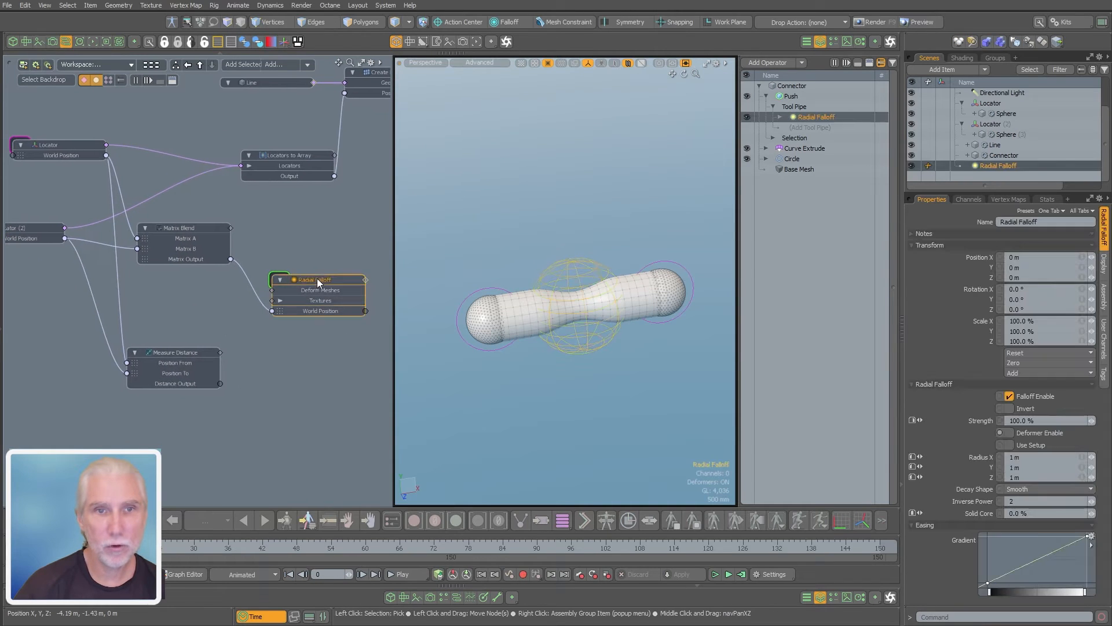
left_click_drag(318, 278, 341, 289)
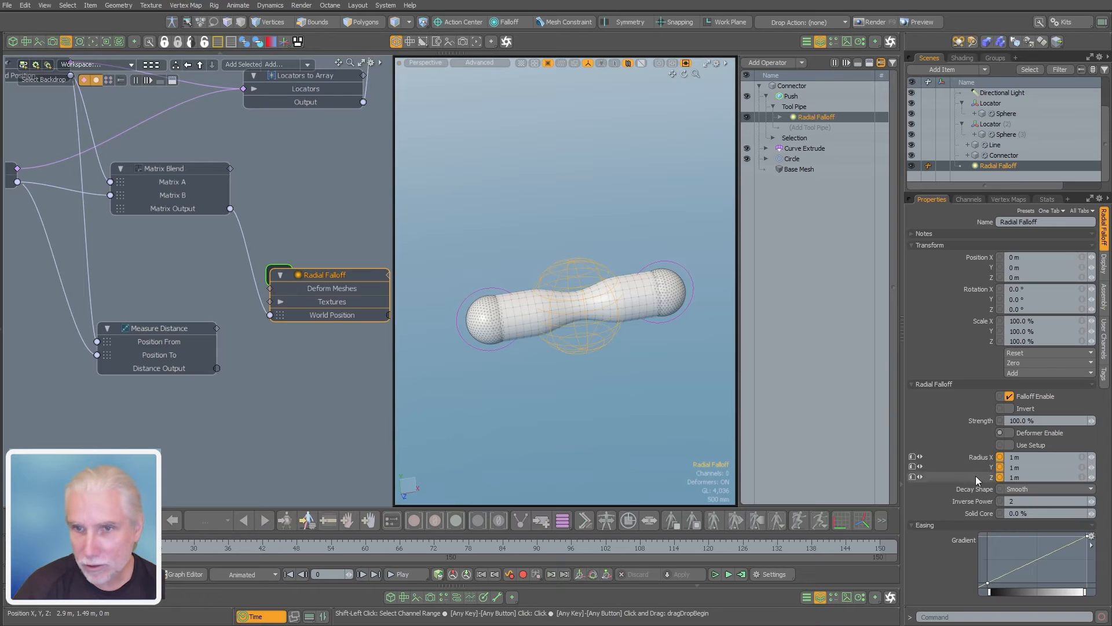
left_click_drag(977, 469, 318, 379)
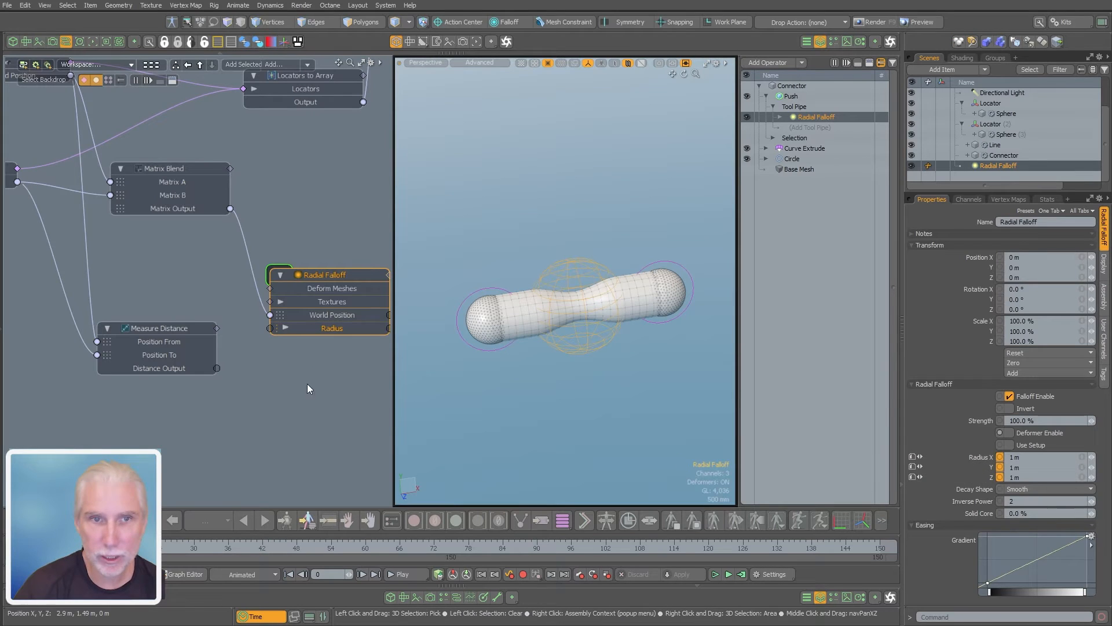
left_click(286, 328)
left_click(263, 433)
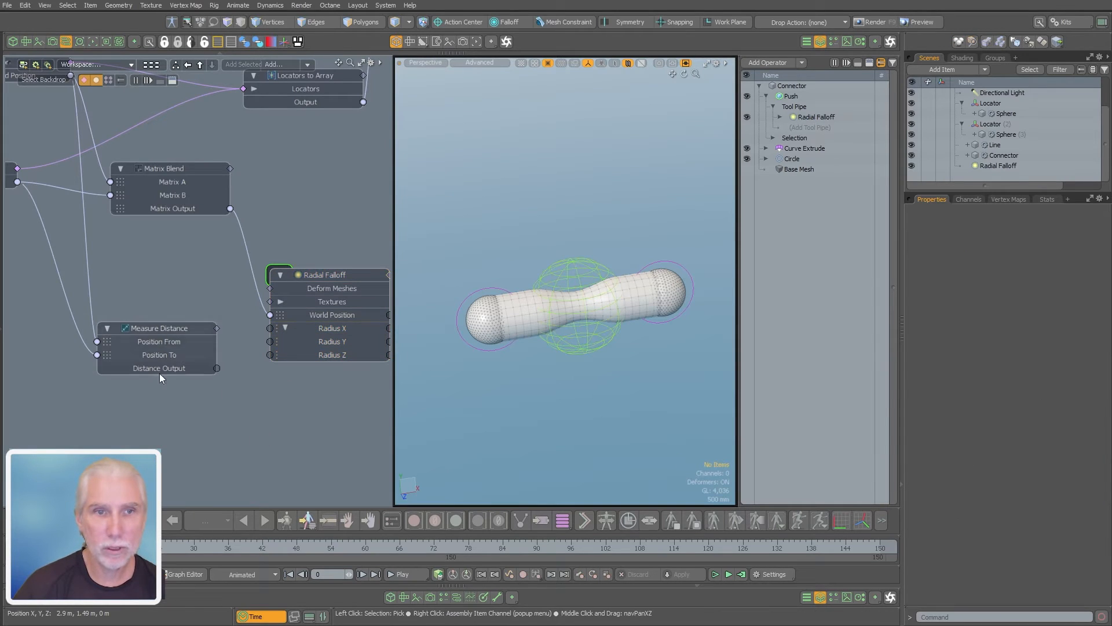
Try linking the Distance Output of Measure Distance directly to the Radial Falloff's Radius X
left_click_drag(159, 372, 132, 358)
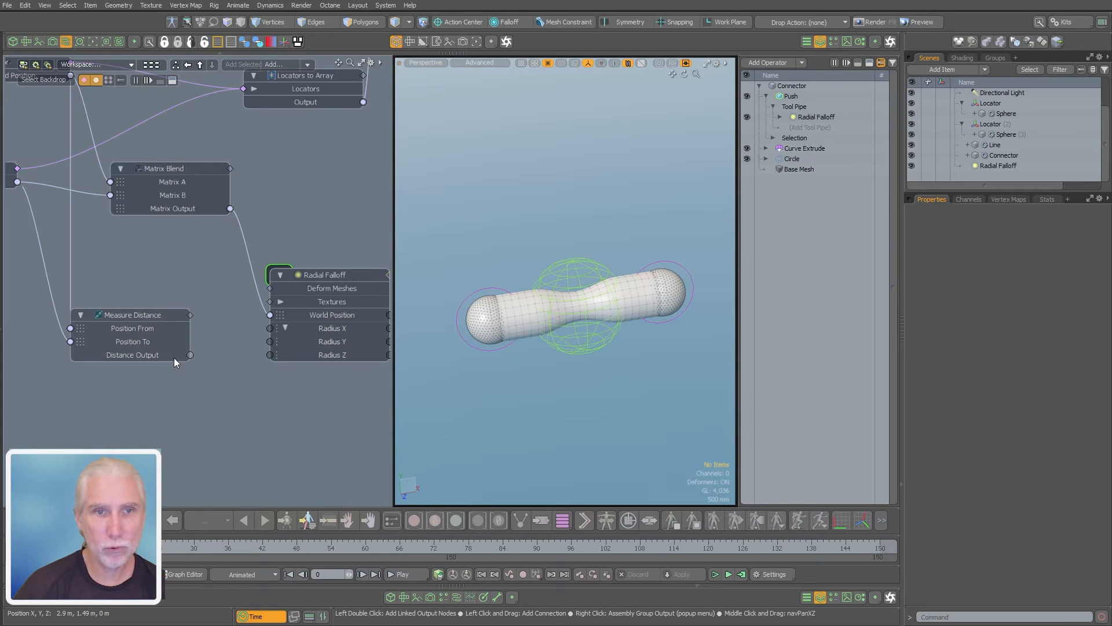
left_click_drag(188, 356, 270, 328)
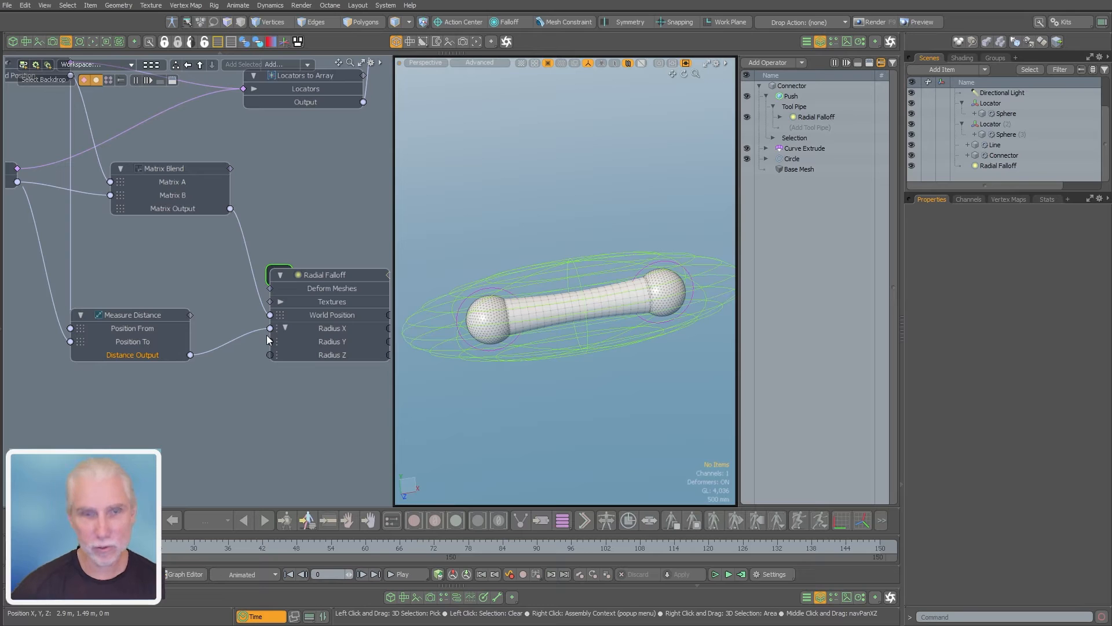
key("ctrl+z")
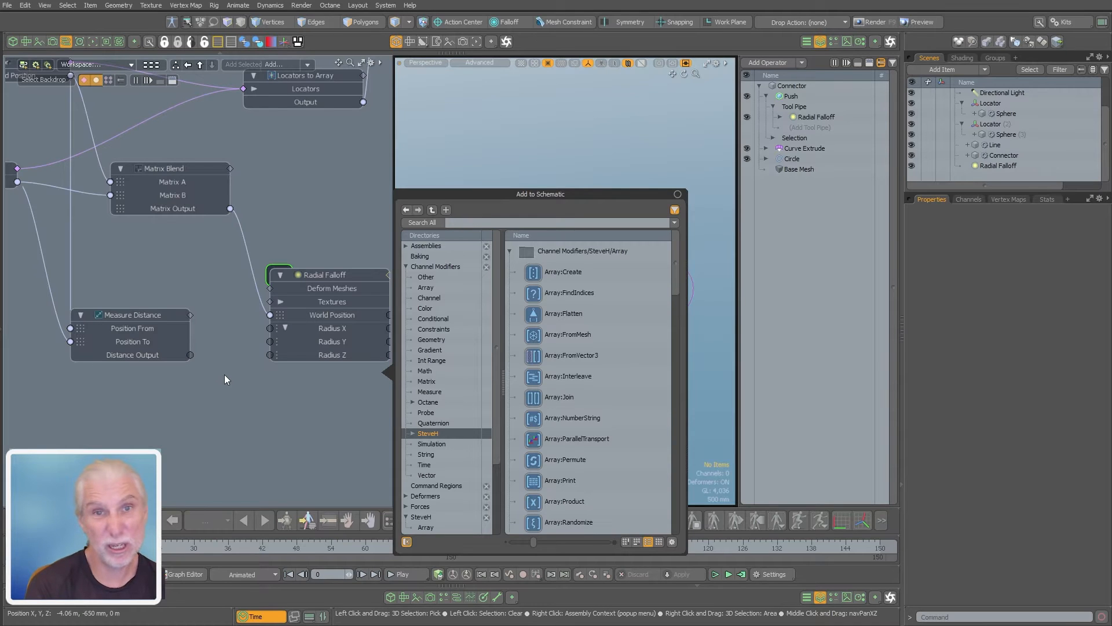
Search for "div", add a Divide math node and place it between the Measure Distance and Radial Falloff nodes
type("div")
key("Return")
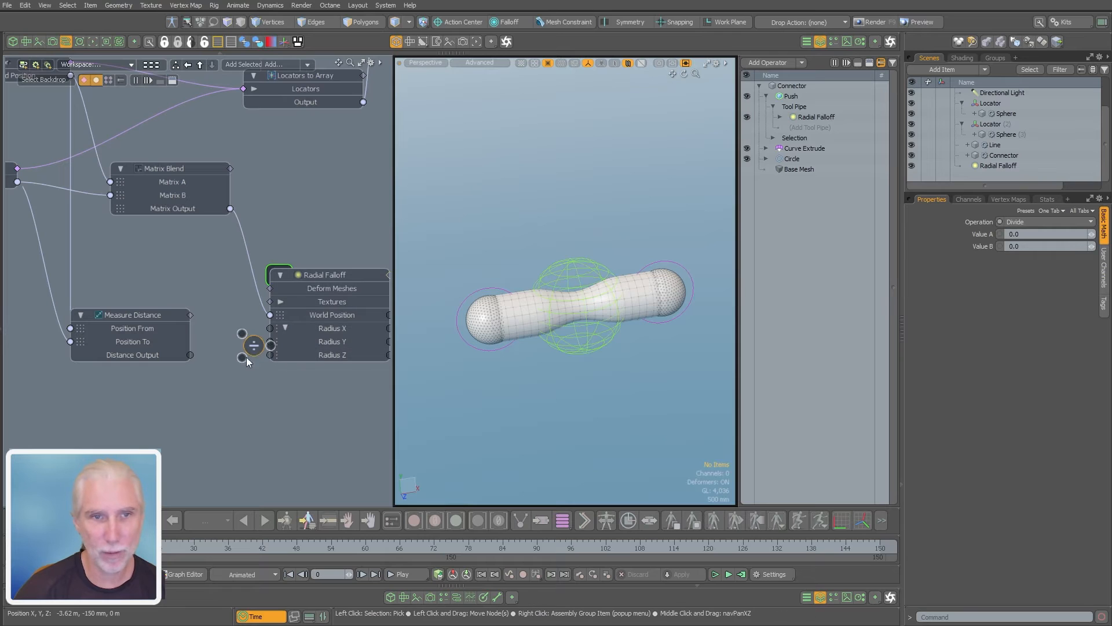
left_click_drag(253, 346, 241, 385)
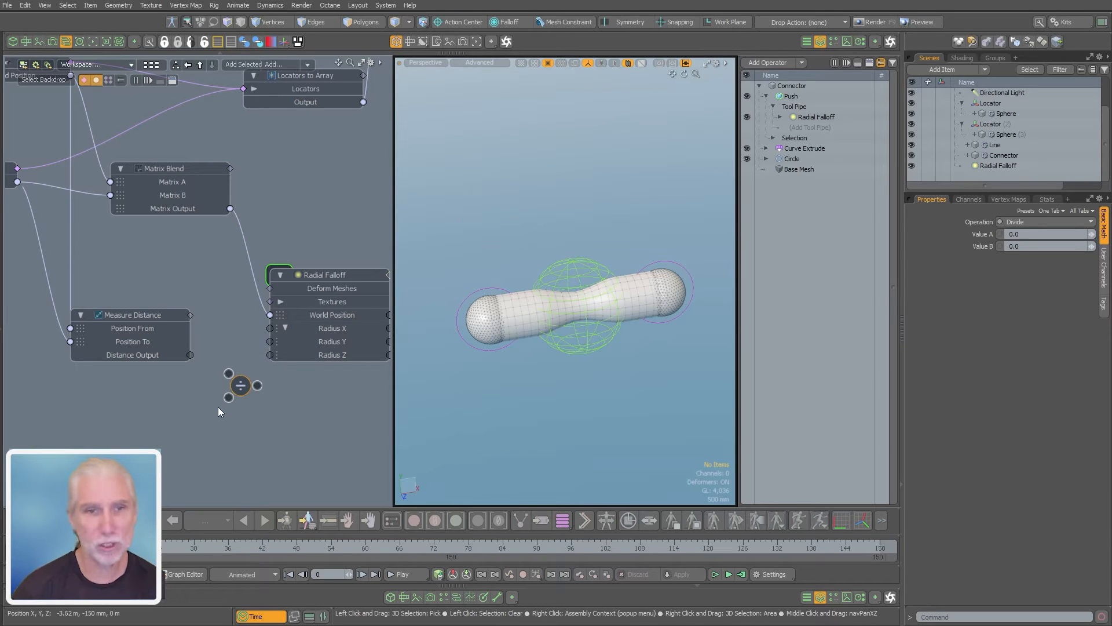
middle_click_drag(137, 344, 179, 338)
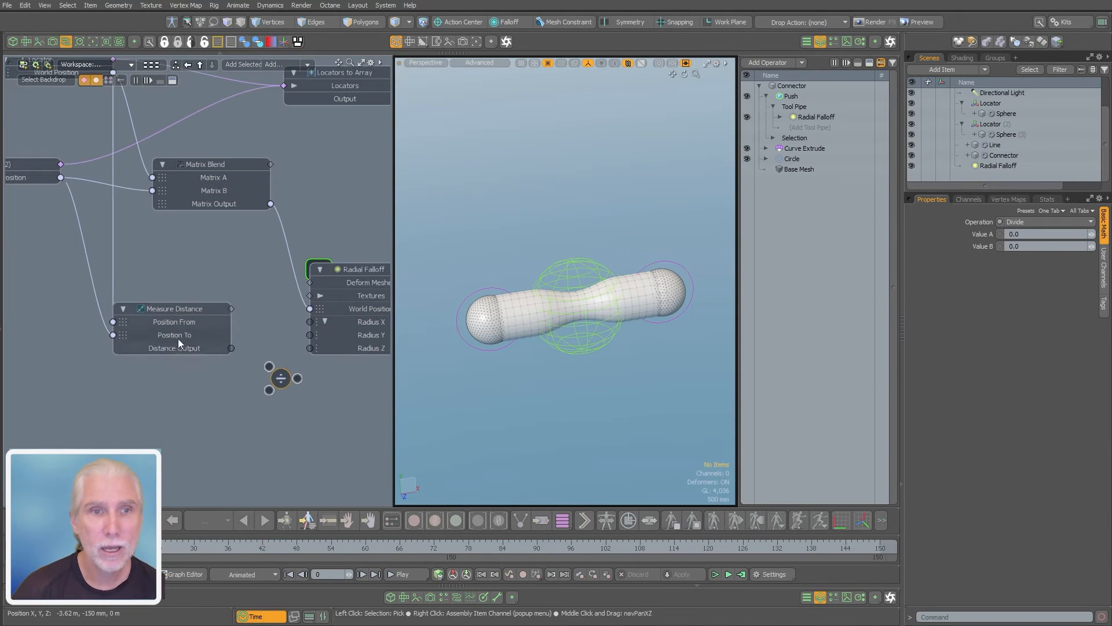
left_click_drag(204, 313, 177, 315)
left_click(191, 370)
left_click_drag(288, 383, 269, 382)
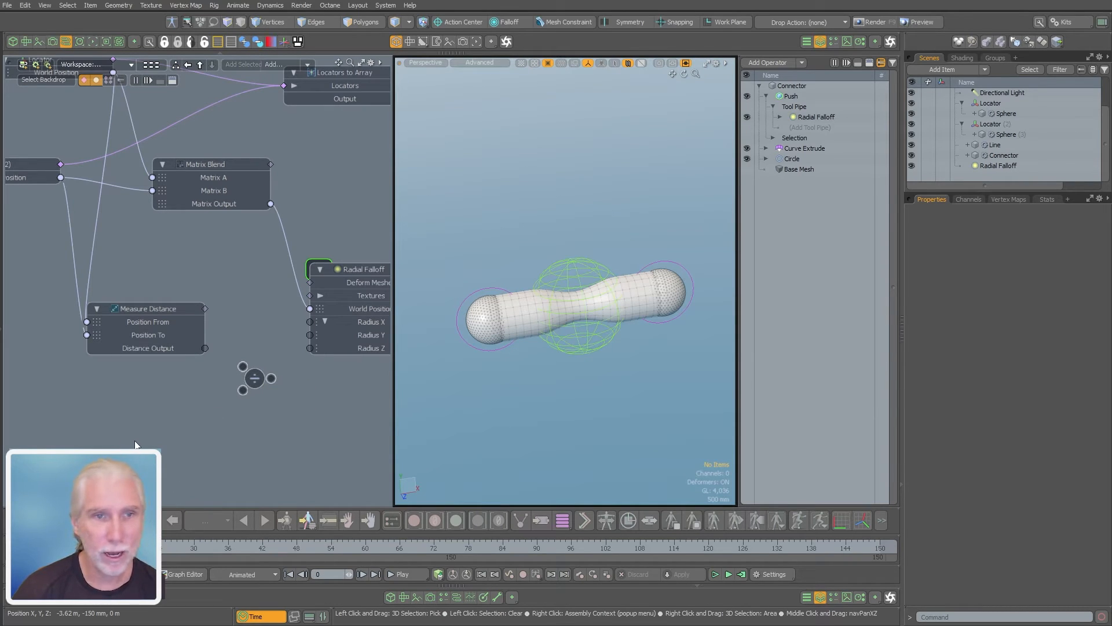
Link the Distance Output to the Divide node's first input and inspect the Measure Distance channel values
left_click_drag(205, 348, 242, 366)
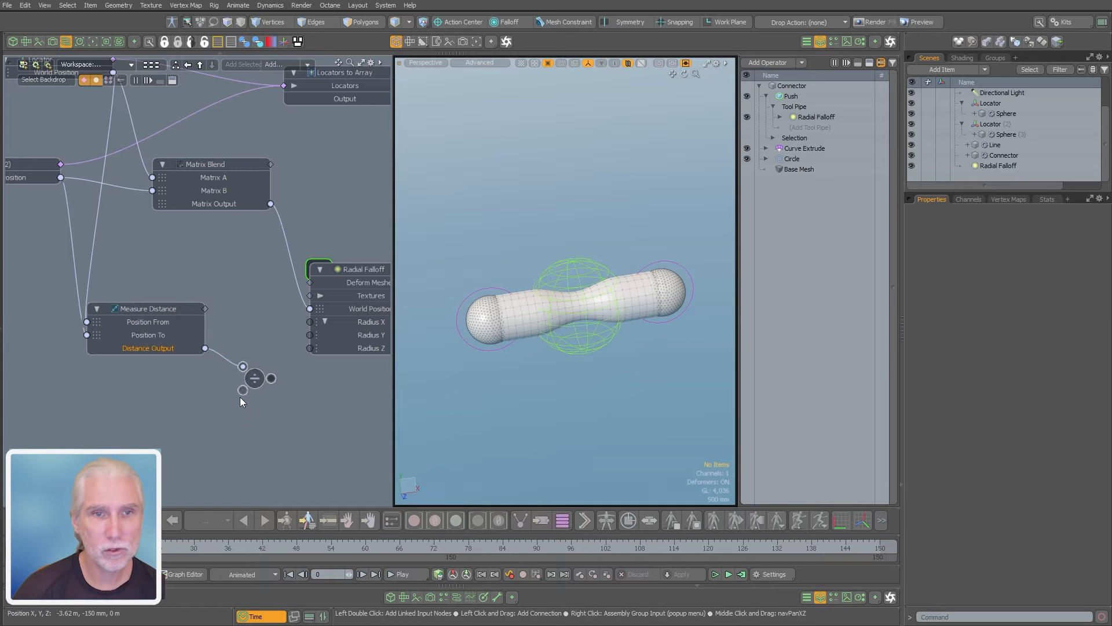
left_click(178, 315)
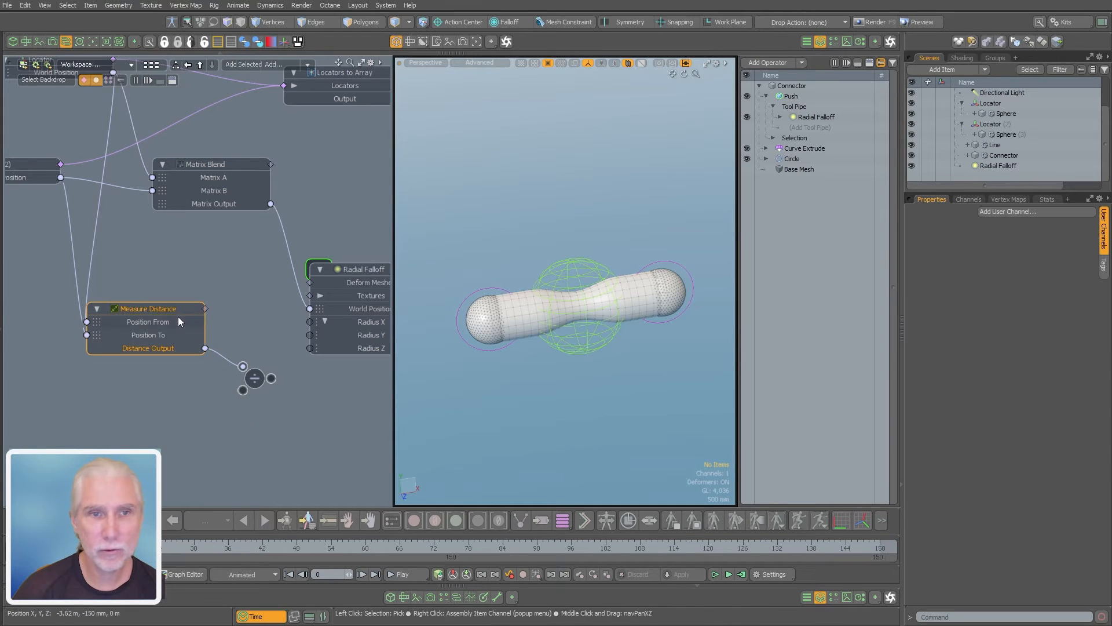
left_click(969, 199)
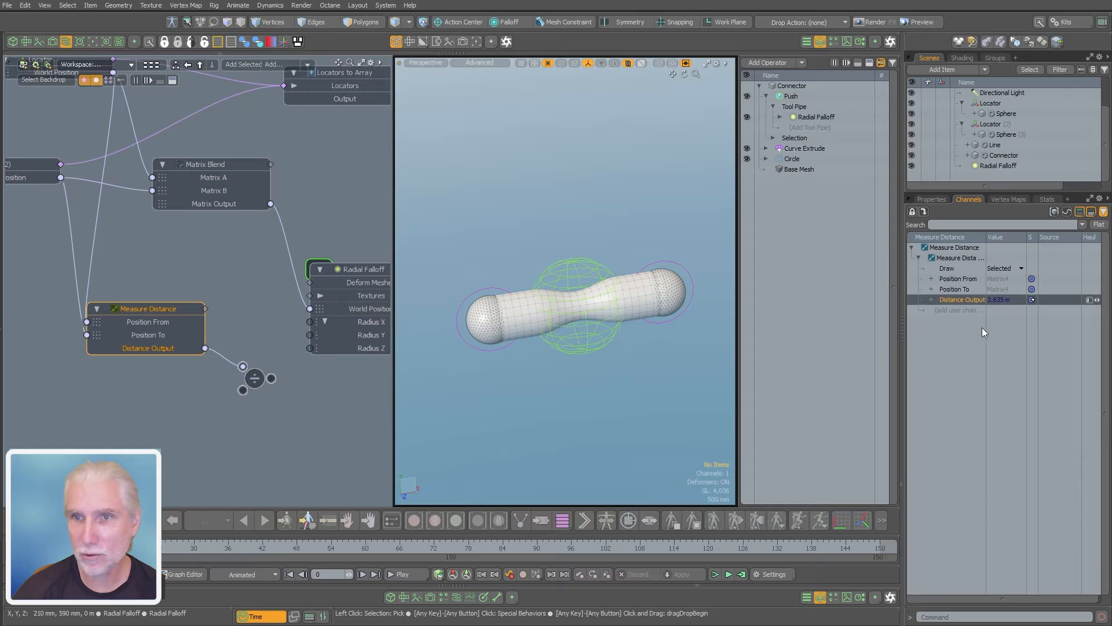
left_click(254, 379)
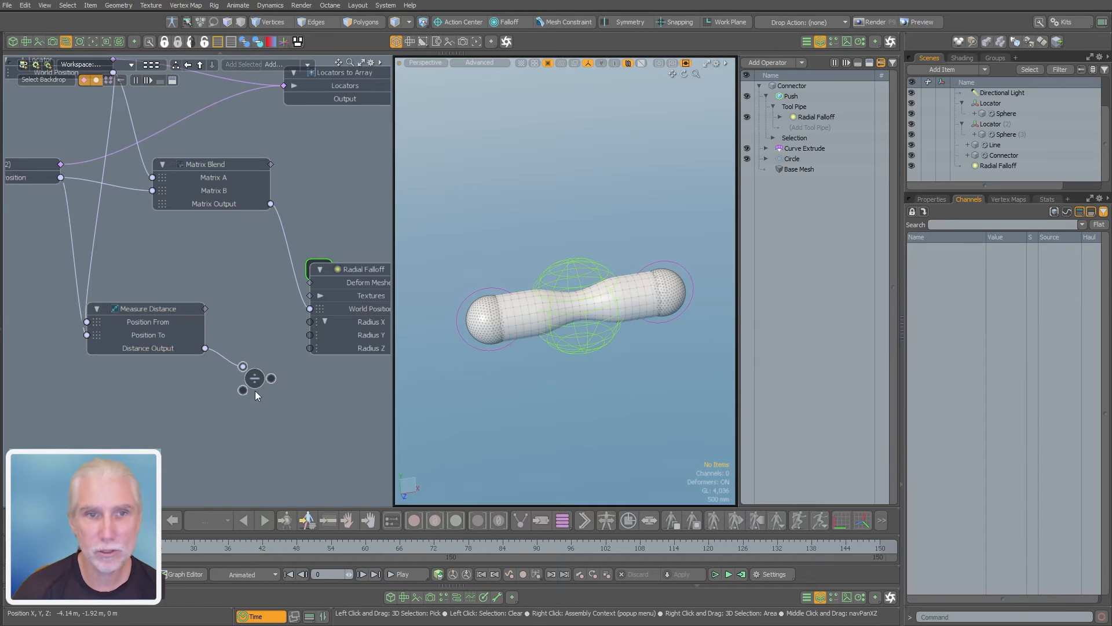
Set the Divide node's Value B to 2 and link its output to the falloff's Radius X, Y and Z
left_click(932, 199)
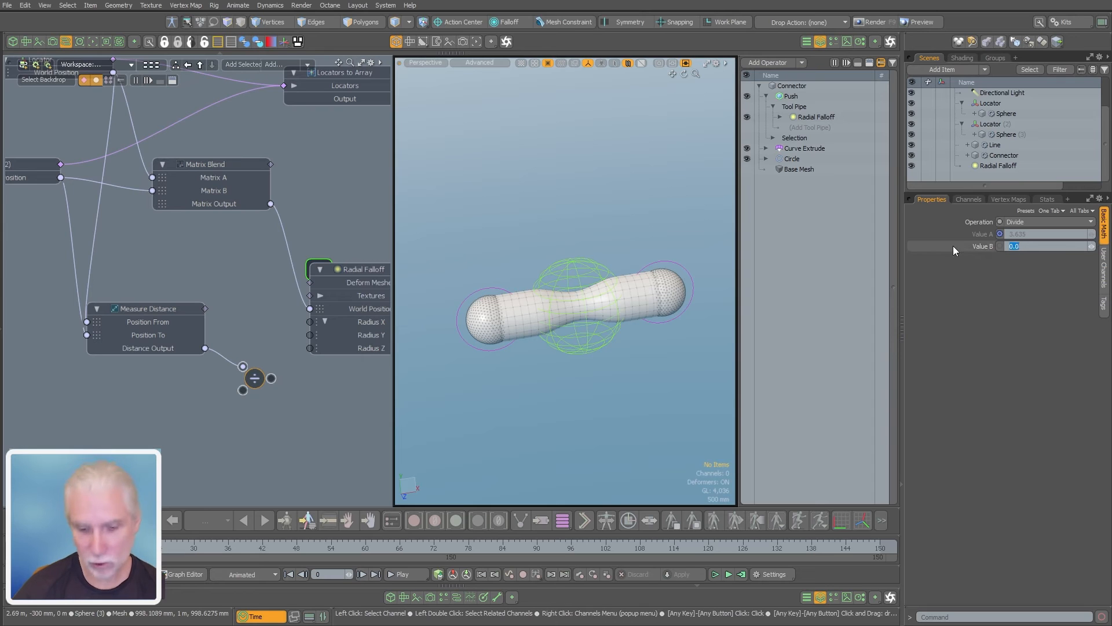
type("2")
key("Return")
left_click_drag(191, 379, 211, 341, "alt+shift")
Test the falloff scaling by moving the connector's ends apart in the viewport, placing Locator (2) at X 4.29 m, Y 220 mm
left_click_drag(632, 295, 613, 321, "alt")
scroll(643, 288, "down", 2)
left_click(500, 336)
key("w")
left_click_drag(554, 260, 582, 256)
left_click_drag(586, 317, 723, 298, "alt")
key("space")
left_click(662, 338)
left_click(620, 338)
key("w")
left_click_drag(645, 357, 570, 346, "alt+shift")
key("space")
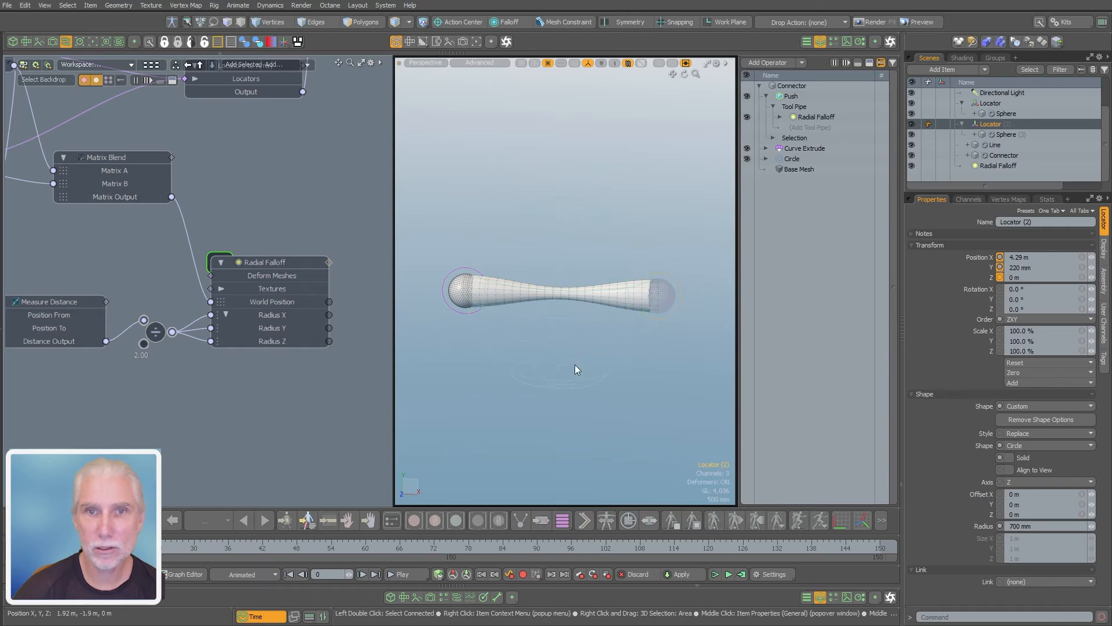
Set the Push operator's Distance to -410 mm to deepen the connector's pinch
left_click(791, 96)
left_click_drag(528, 315, 572, 290, "ctrl+alt")
left_click_drag(614, 315, 573, 321, "ctrl+alt")
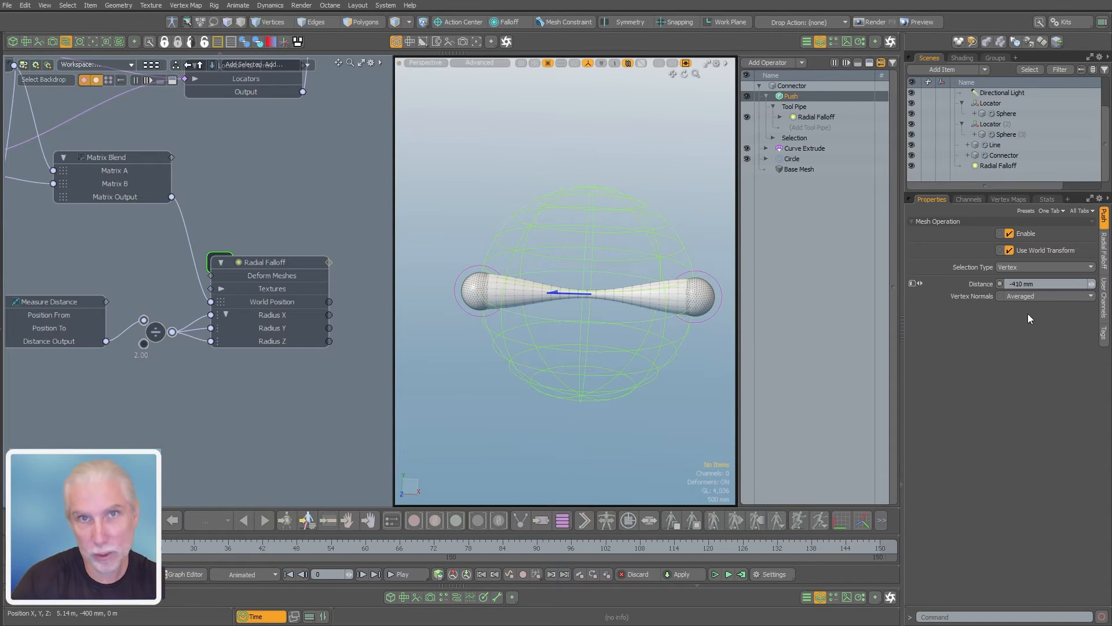
Review the distance network, then examine the connector's pinched profile and its joins with the spheres in the Front view
middle_click_drag(133, 291, 202, 277)
scroll(125, 289, "up", 3)
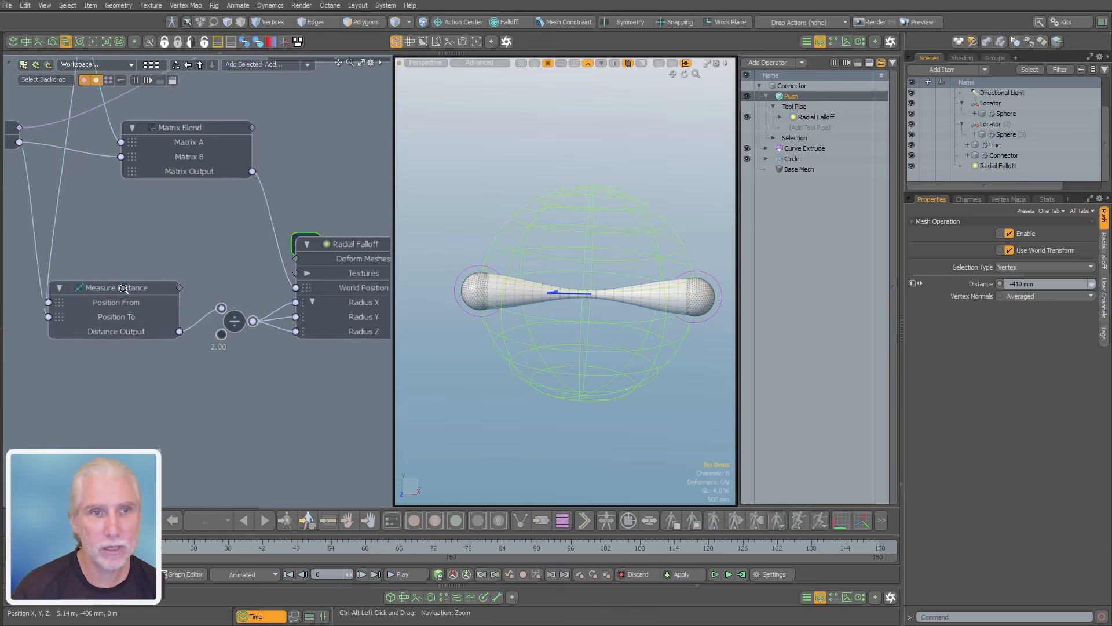
scroll(124, 290, "down", 1)
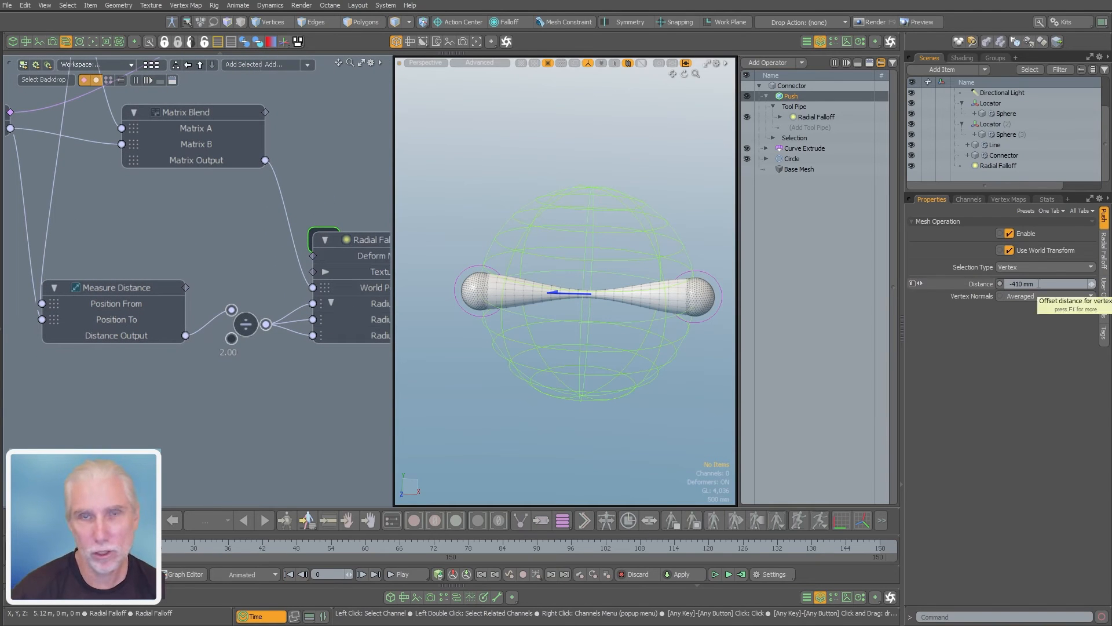
left_click_drag(547, 317, 492, 262, "alt")
scroll(520, 297, "up", 4)
scroll(573, 266, "down", 3)
key("KP_2")
scroll(616, 350, "down", 3)
scroll(515, 295, "up", 1)
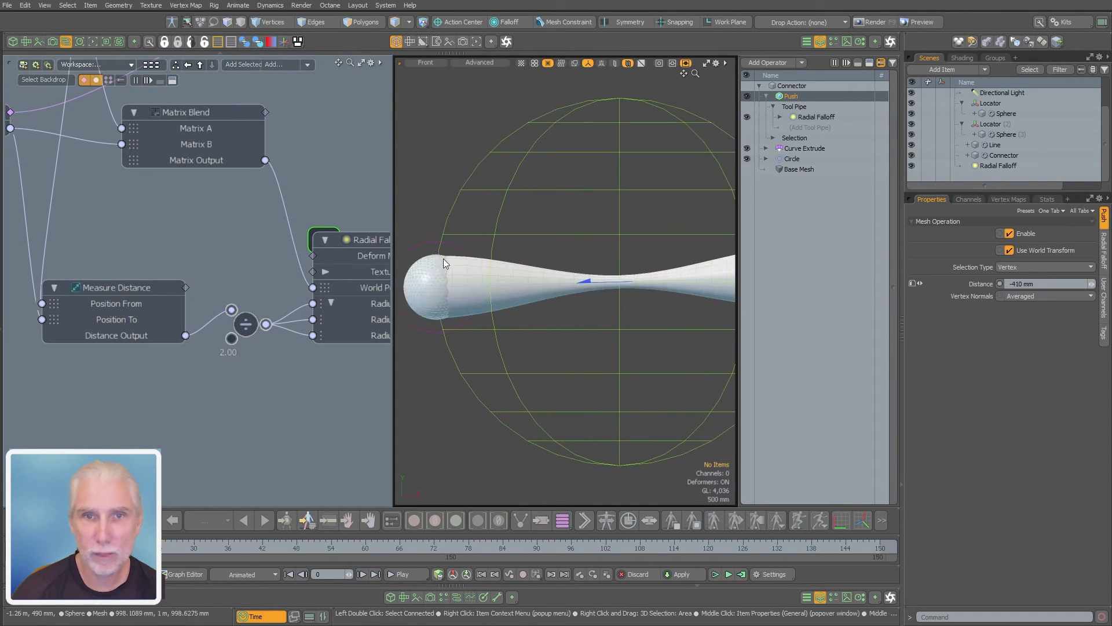
key("a")
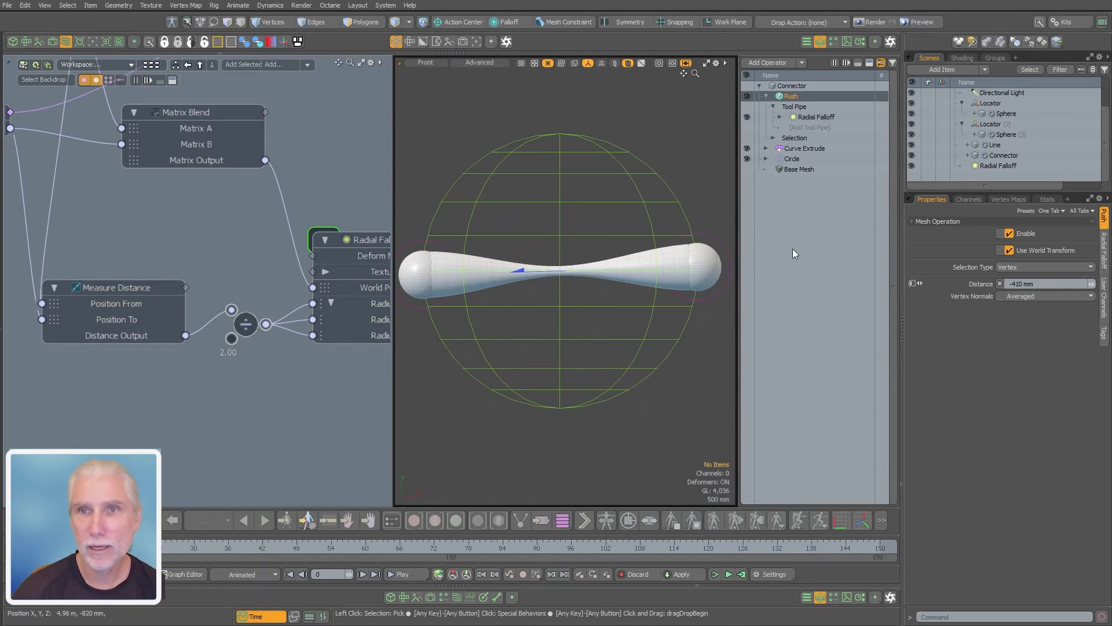
Bow the Radial Falloff's easing gradient upward so it rises steeply at the start and levels off, reshaping the connector's pinch
left_click(816, 118)
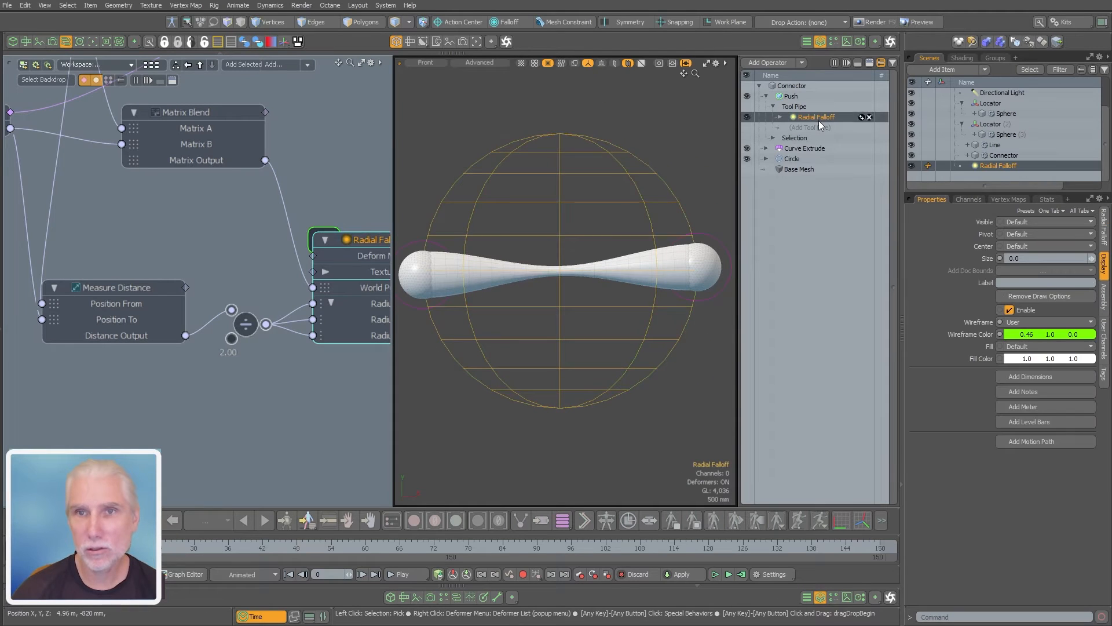
left_click(1104, 232)
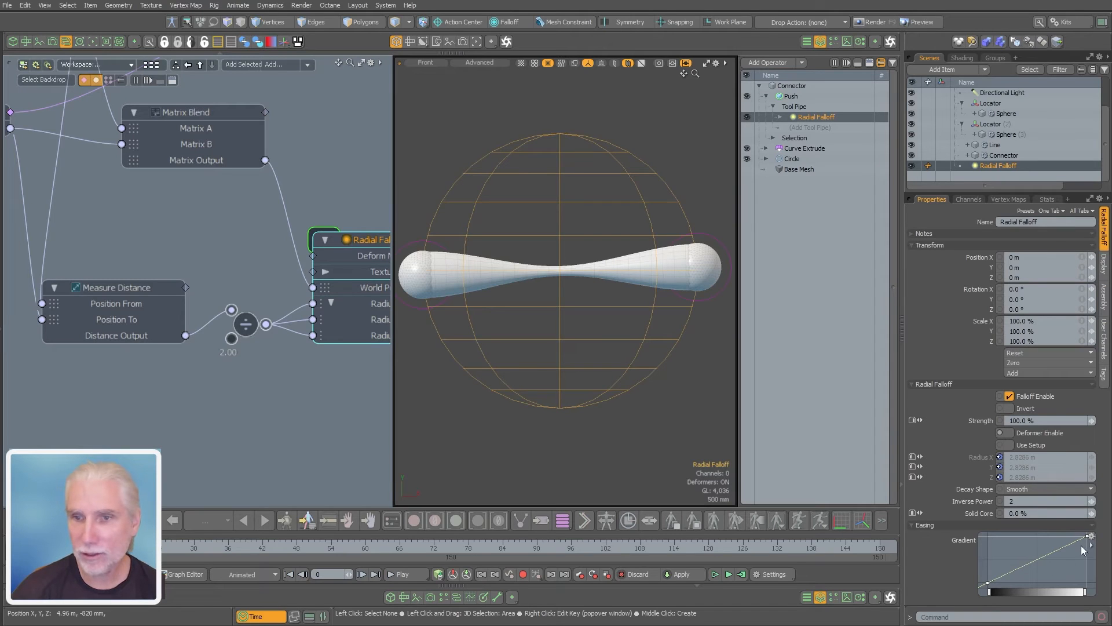
left_click_drag(1055, 549, 1006, 554)
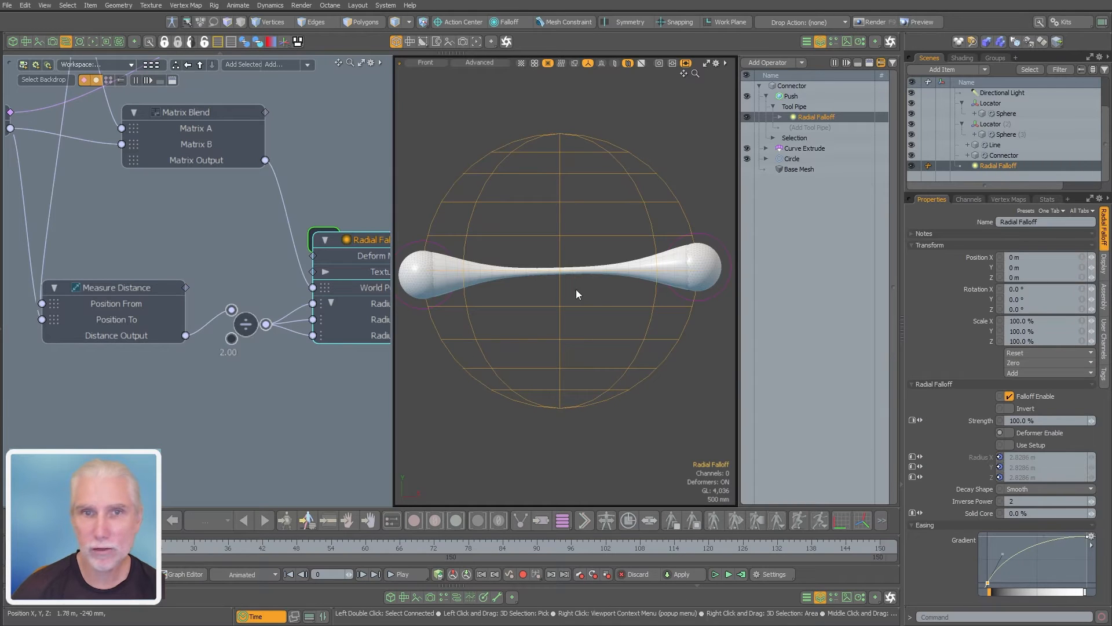
left_click_drag(576, 290, 598, 281, "alt+shift")
left_click_drag(597, 280, 664, 273, "alt+shift")
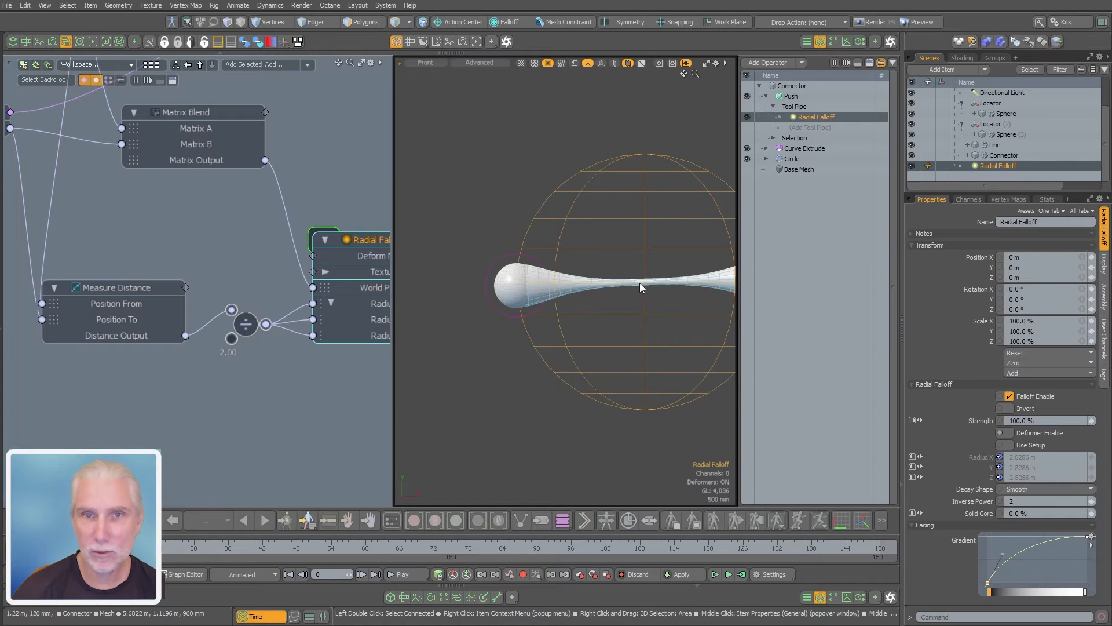
Show the connector in a Perspective view and adjust the viewport's visibility toggles, including the wireframe
left_click_drag(614, 283, 568, 345, "ctrl+alt")
key("ctrl+3")
left_click(576, 319)
left_click_drag(484, 285, 537, 306, "ctrl+alt")
key("ctrl+3")
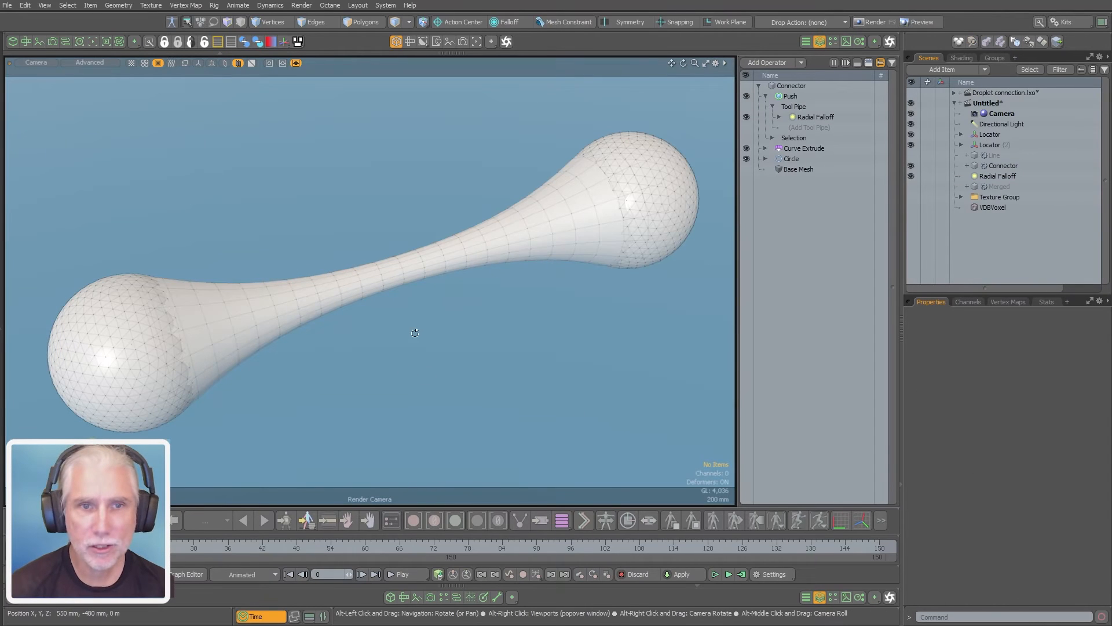
left_click_drag(415, 333, 417, 338, "alt")
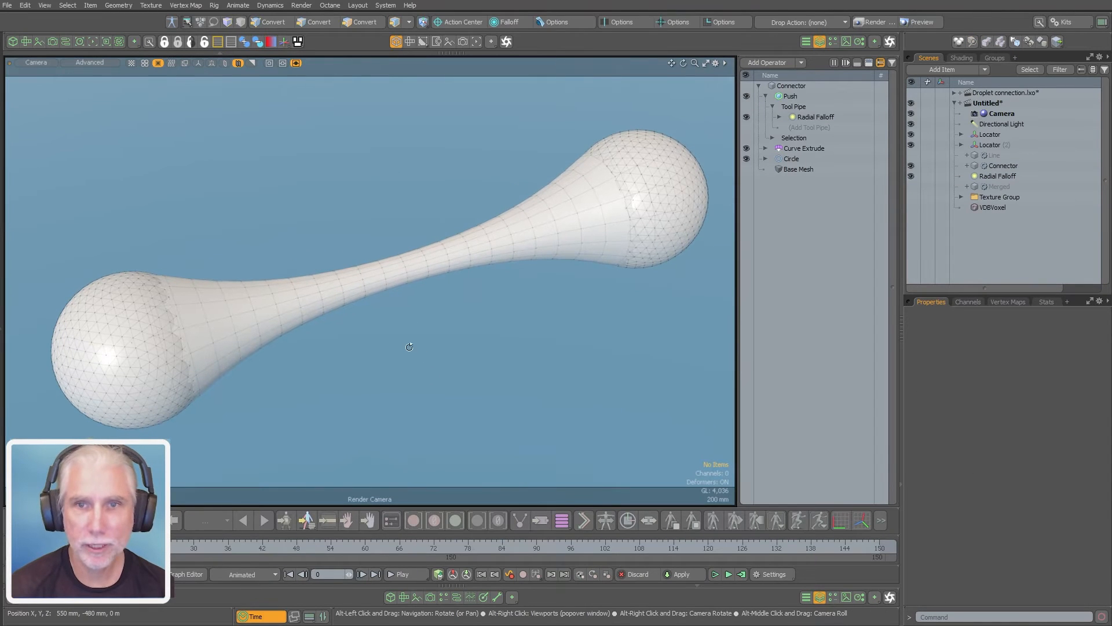
Change the camera view to Perspective and select the Push operator to review its Distance against the connector's shape
key("ctrl+space")
left_click(470, 302)
left_click_drag(385, 277, 438, 268, "ctrl+alt")
left_click_drag(437, 268, 408, 283, "alt")
left_click(790, 96)
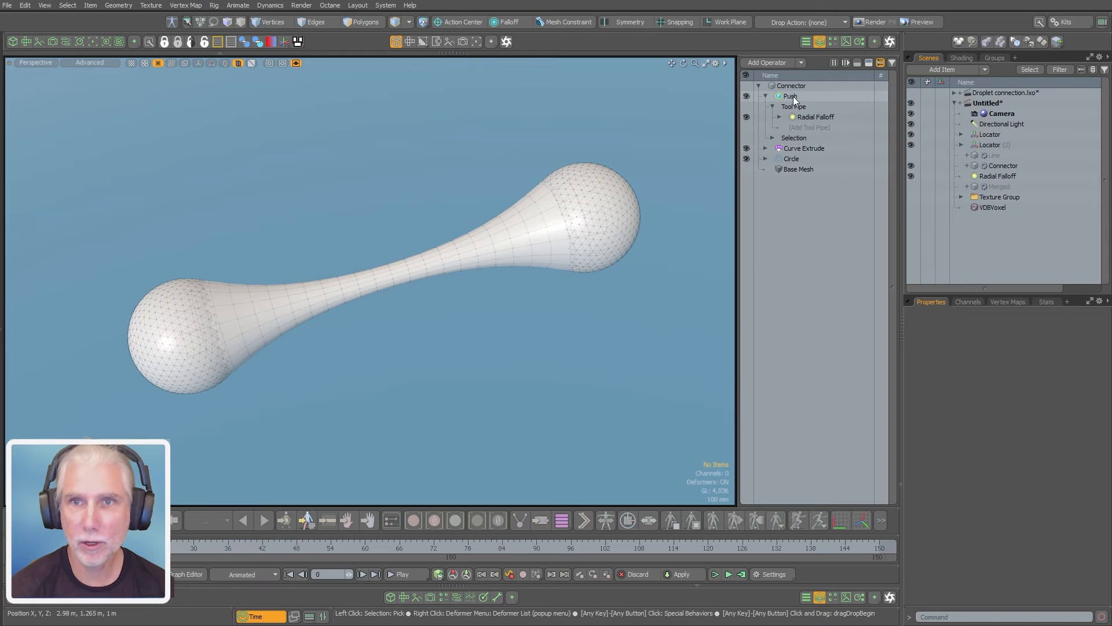
left_click_drag(391, 348, 404, 346, "alt+shift")
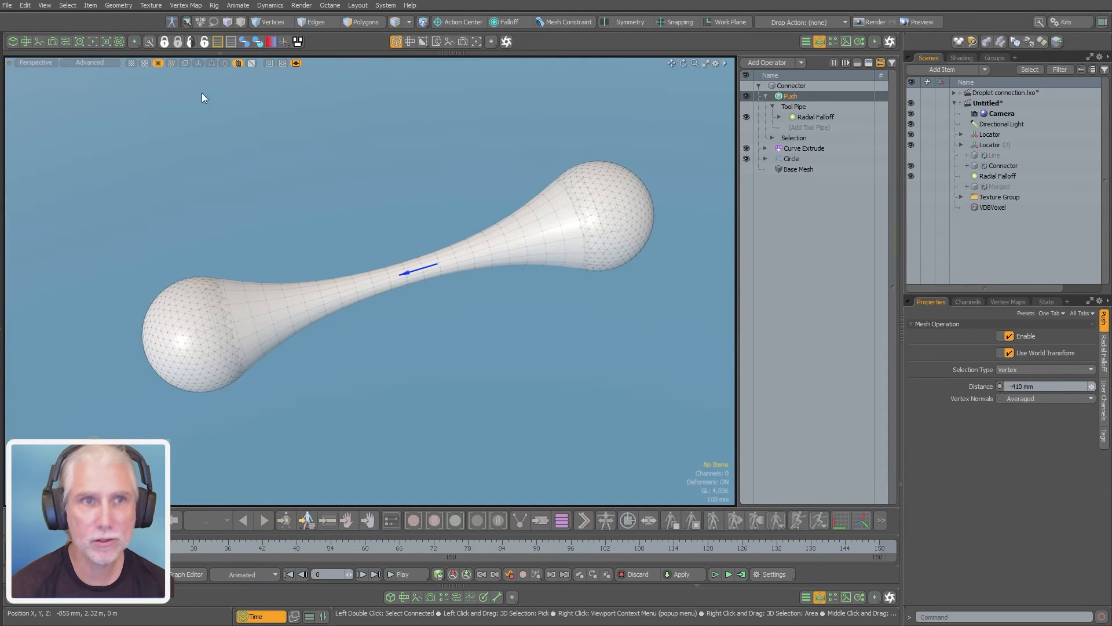
left_click(992, 134)
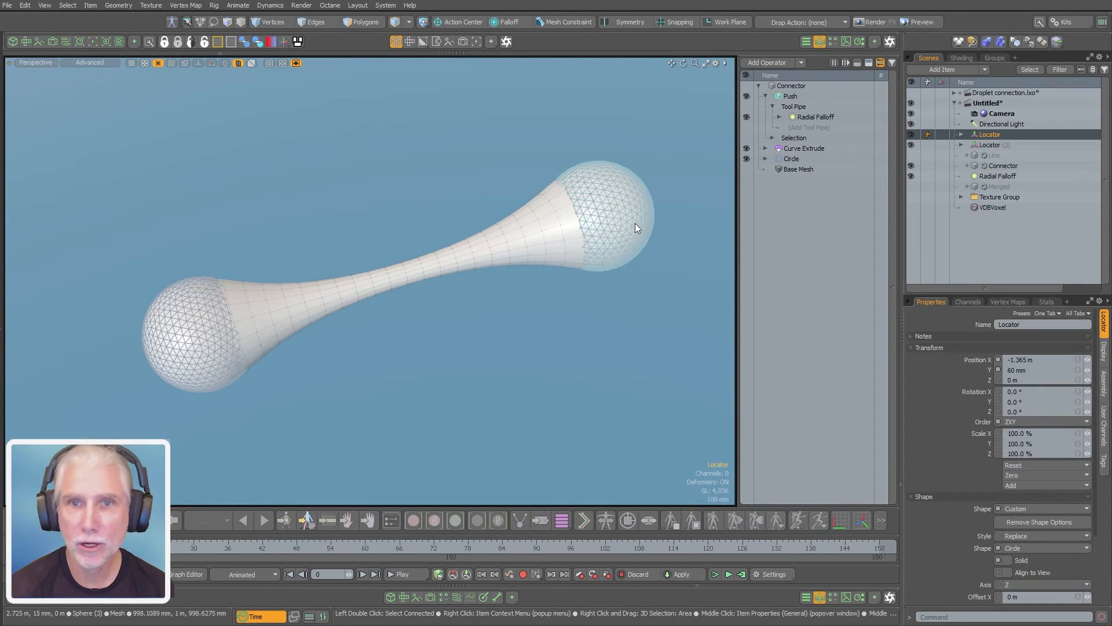
key("w")
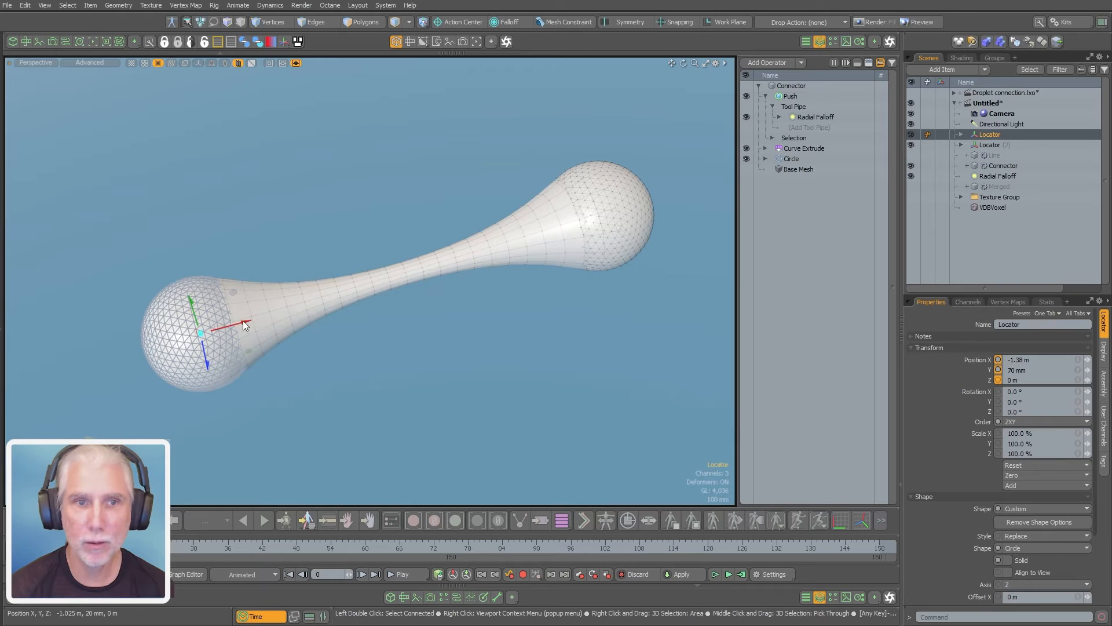
key("q")
left_click(228, 103)
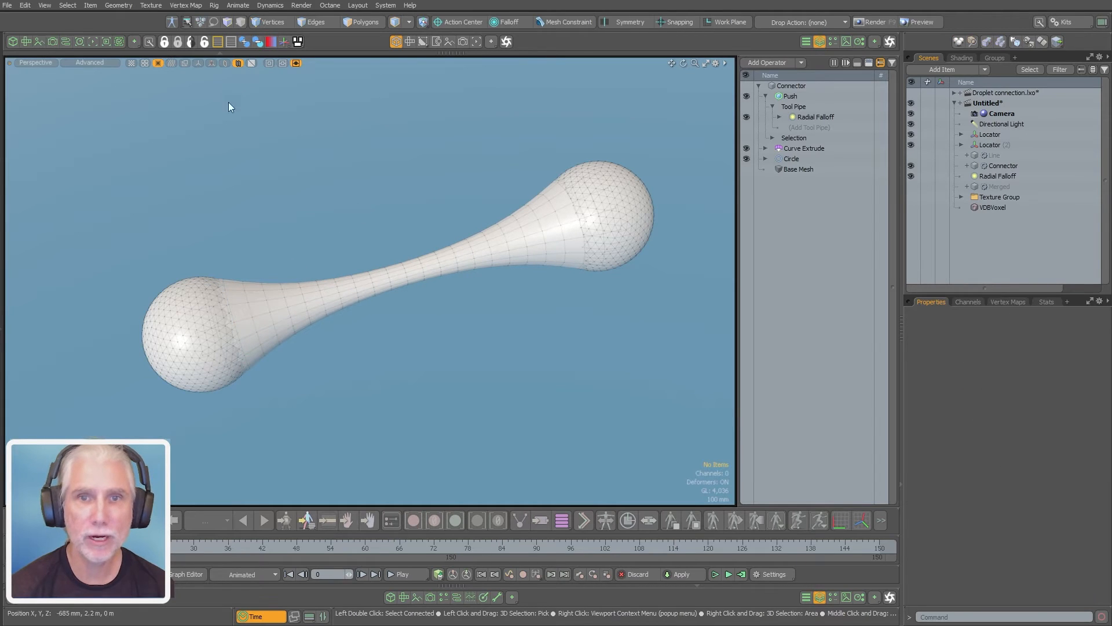
Test the pinch at close range by moving the first Locator to X 315 mm, and return it to X -1.28 m
left_click(940, 134)
key("w")
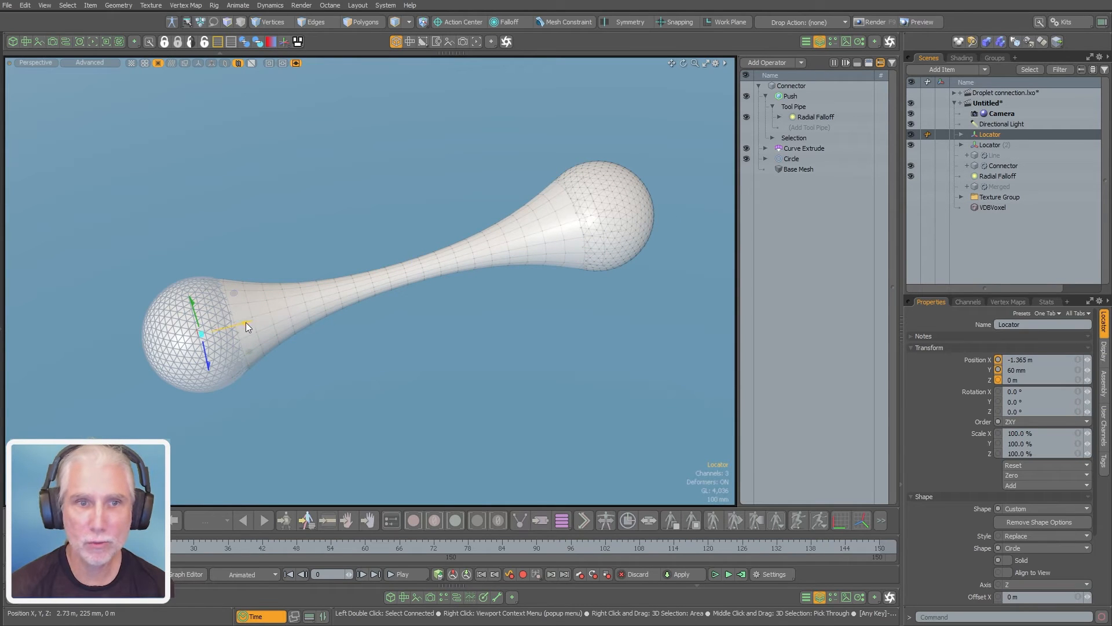
left_click_drag(246, 322, 431, 272)
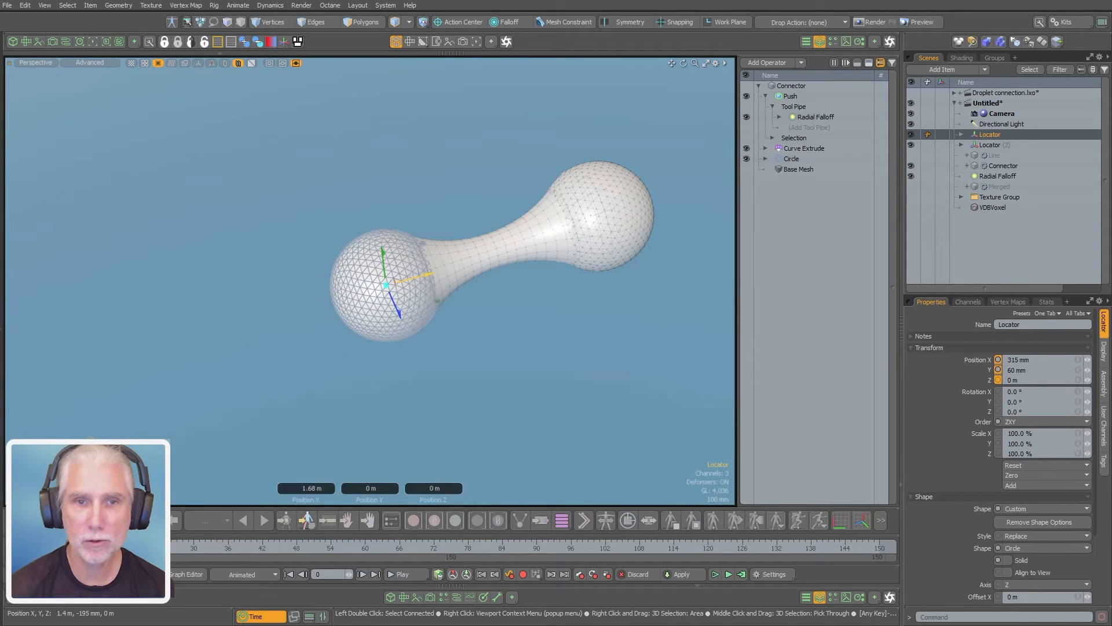
key("ctrl+z")
left_click_drag(285, 312, 268, 316)
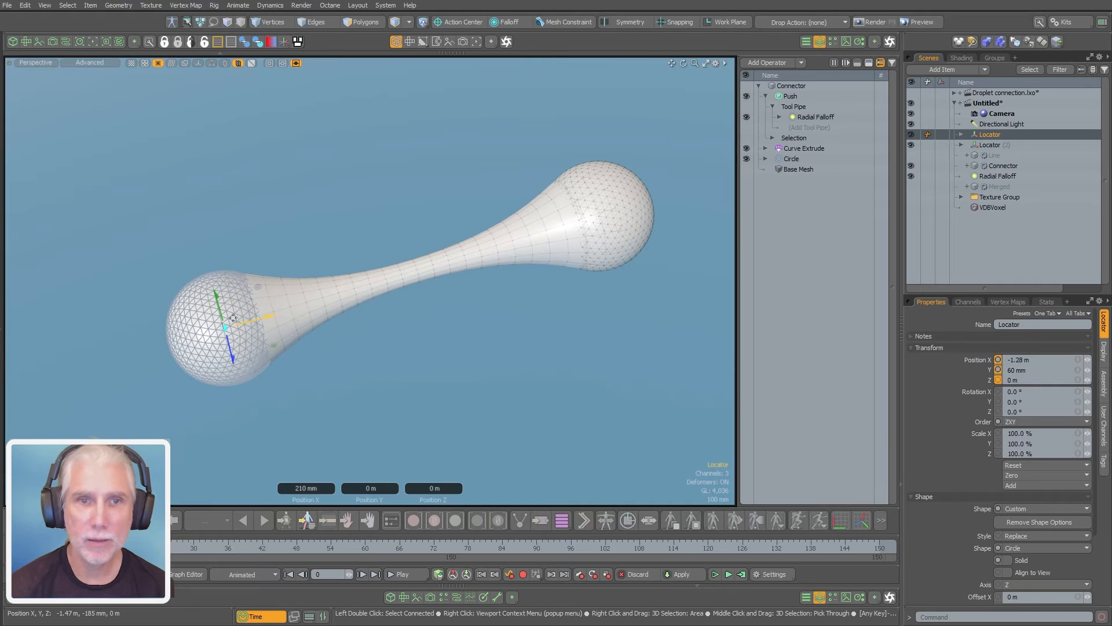
key("ctrl+z")
left_click(245, 197)
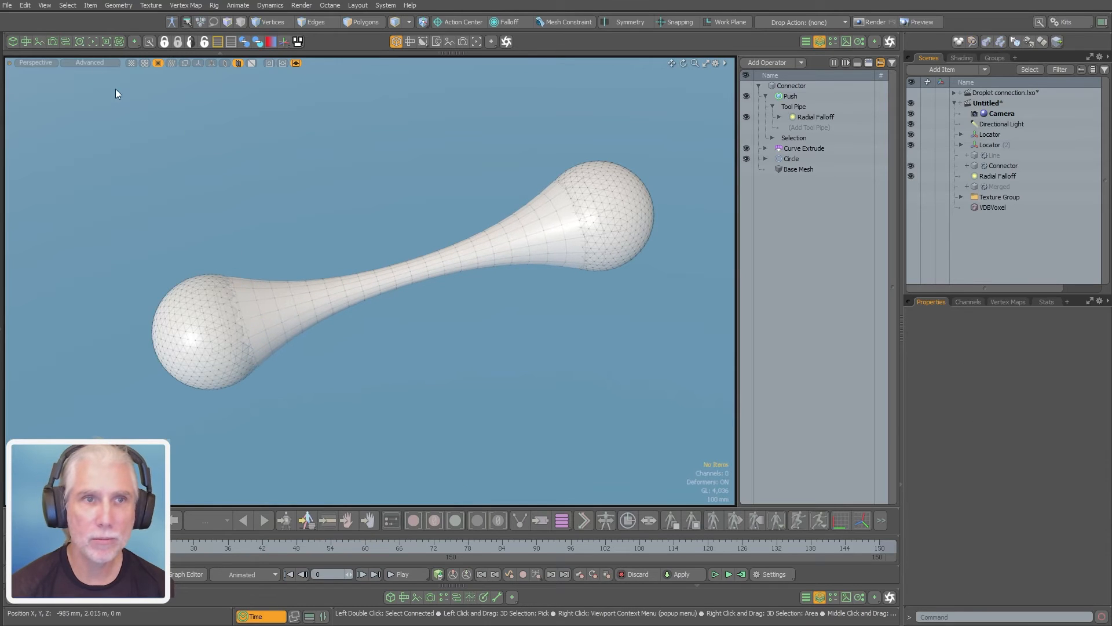
Add a Channel Relationship node to the schematic and place it in the free space below the Divide node
left_click(68, 44)
key("n")
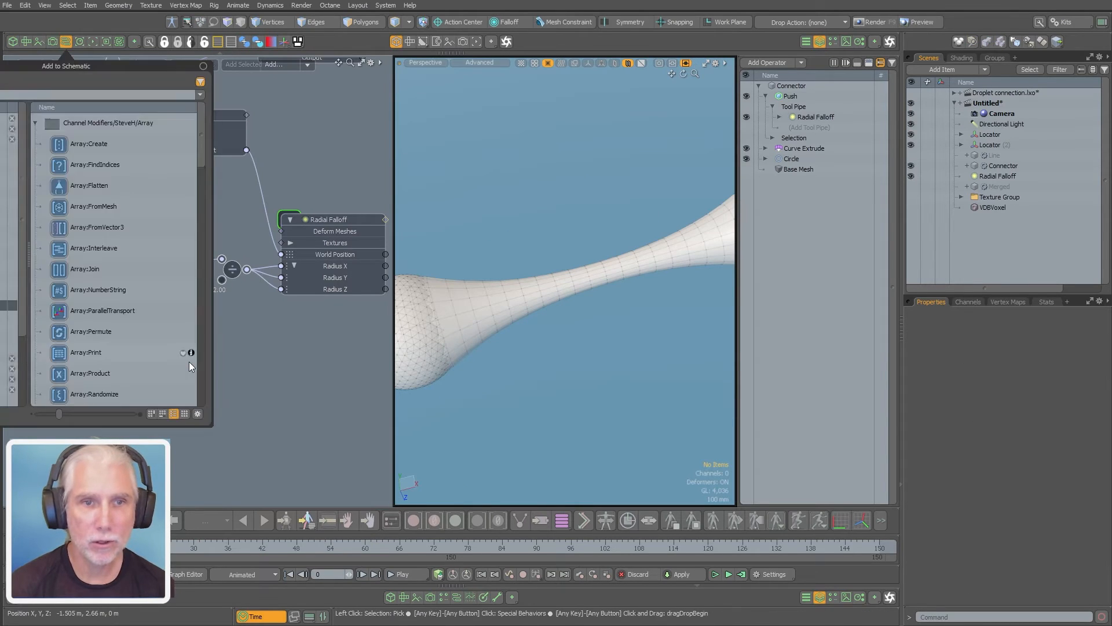
scroll(189, 362, "up", 5)
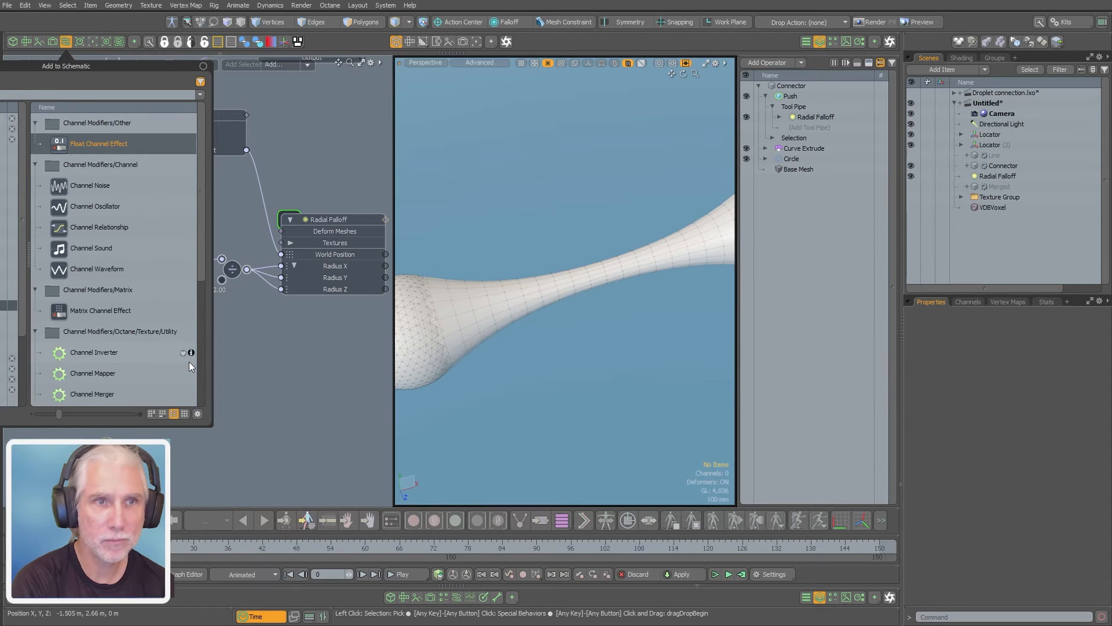
type("r")
key("Return")
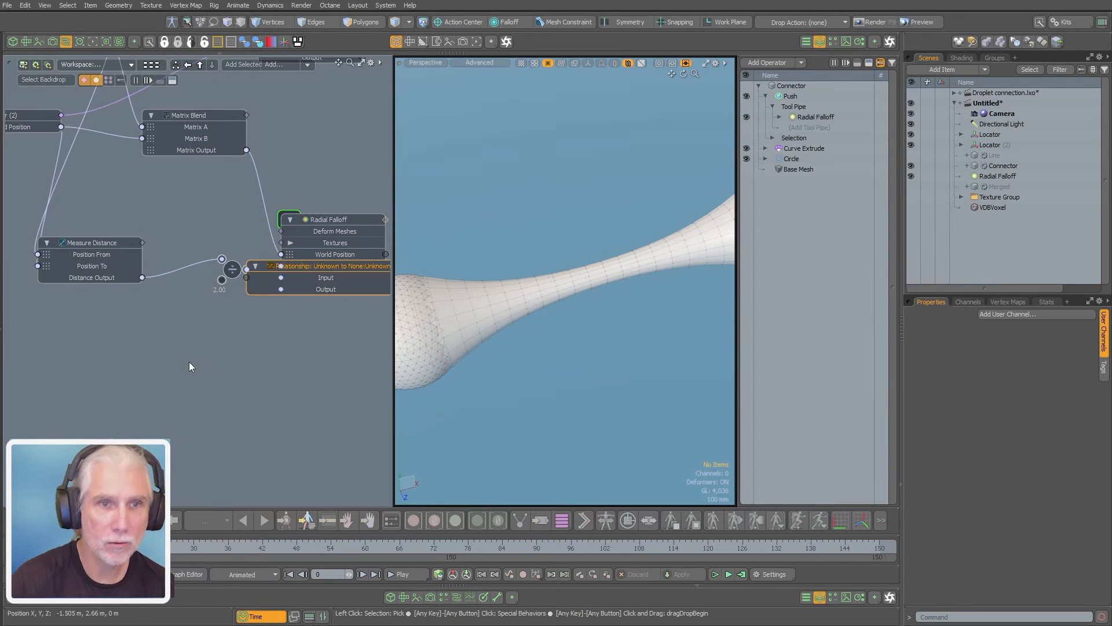
left_click_drag(316, 267, 210, 360)
middle_click_drag(140, 300, 176, 291)
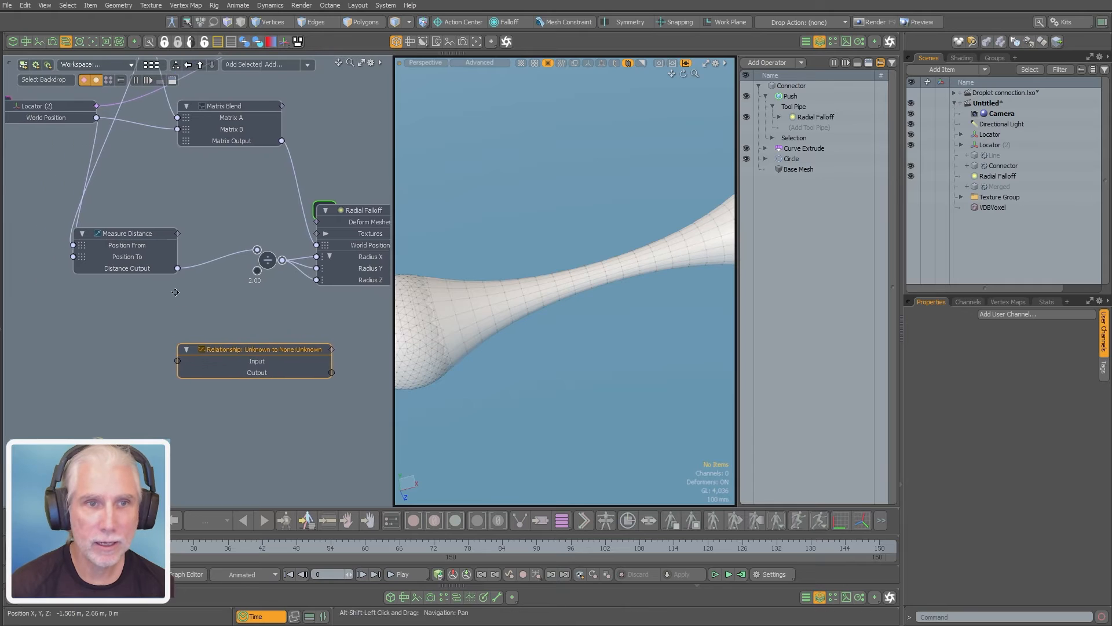
Check the Measure Distance node's channel values and link its Distance Output to the relationship node's Input
scroll(133, 226, "up", 4)
left_click(133, 212)
middle_click_drag(257, 303, 222, 241)
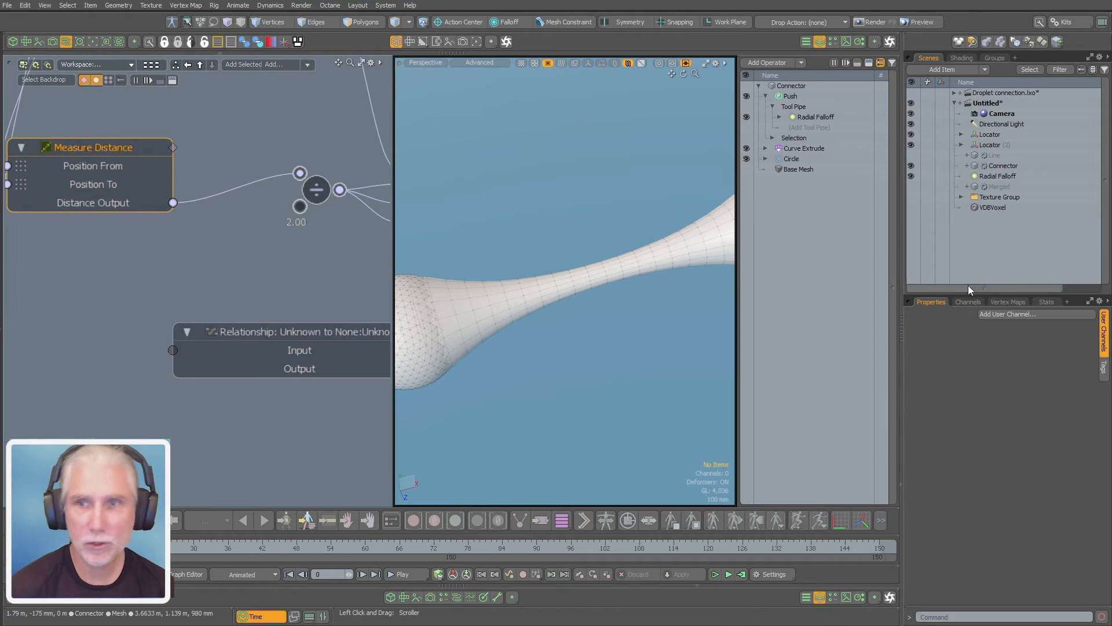
left_click(966, 302)
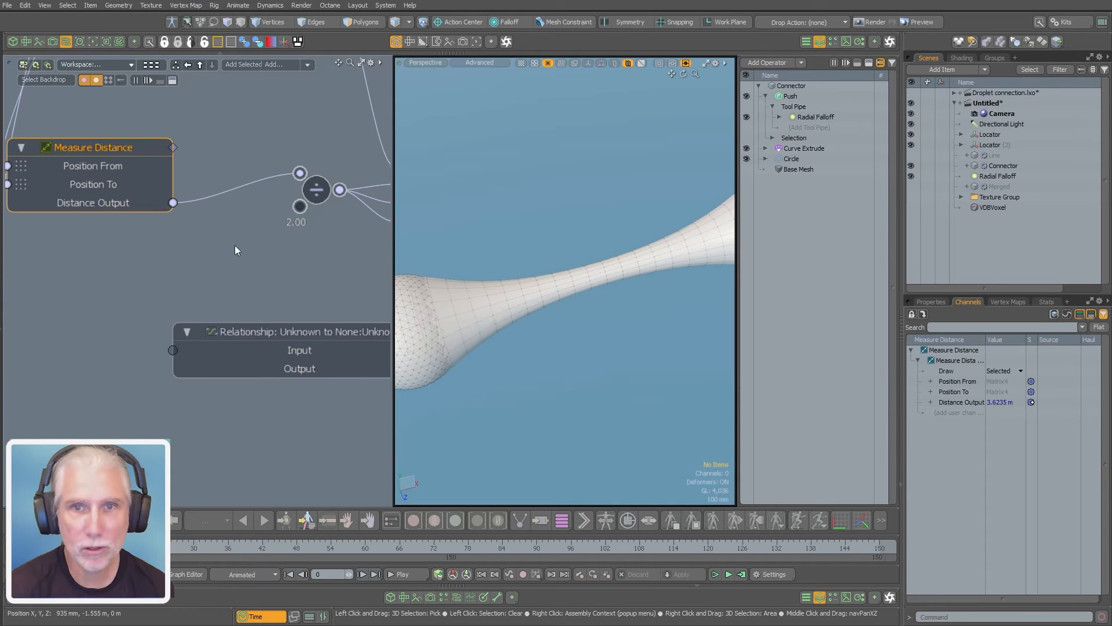
scroll(234, 245, "down", 1)
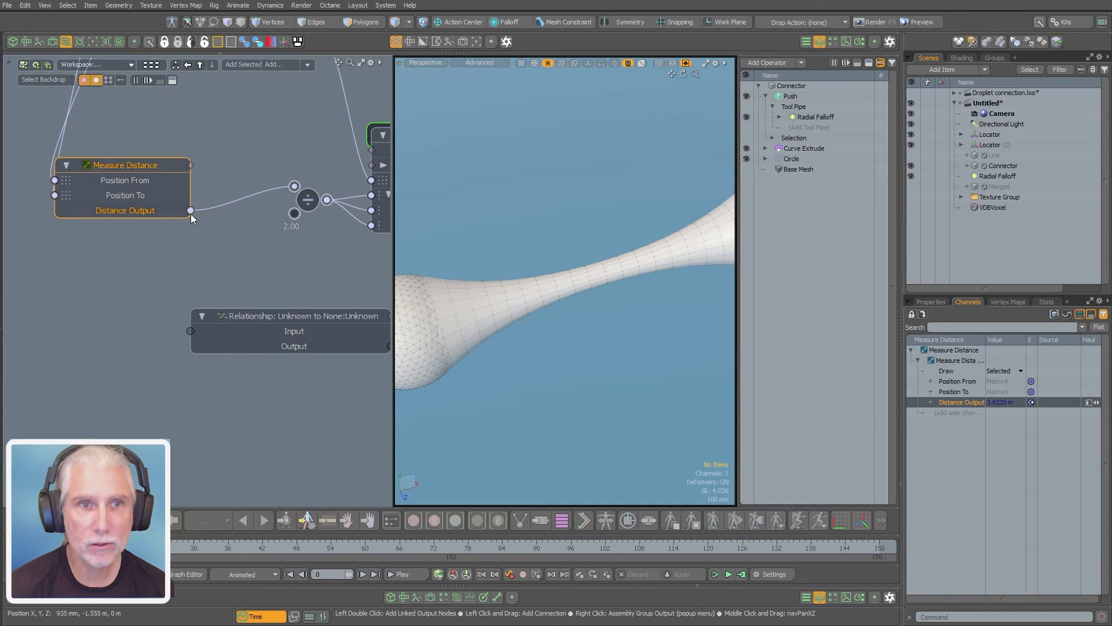
left_click_drag(189, 332, 190, 332)
scroll(190, 332, "down", 2)
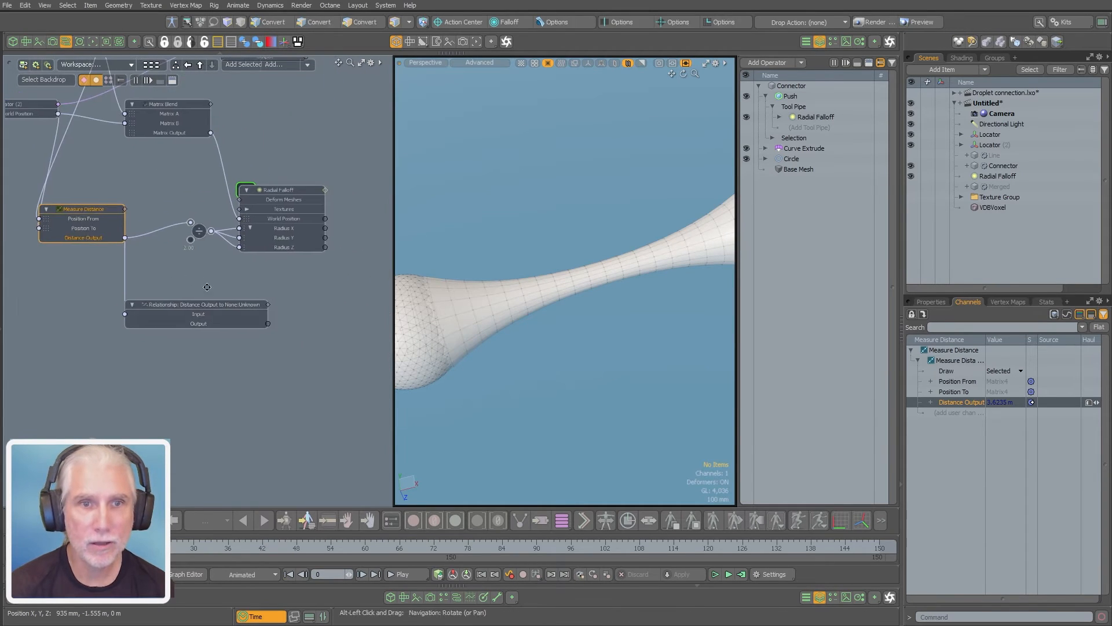
Add the Push operator with its Distance channel to the schematic, placed below the Radial Falloff node
left_click(790, 96)
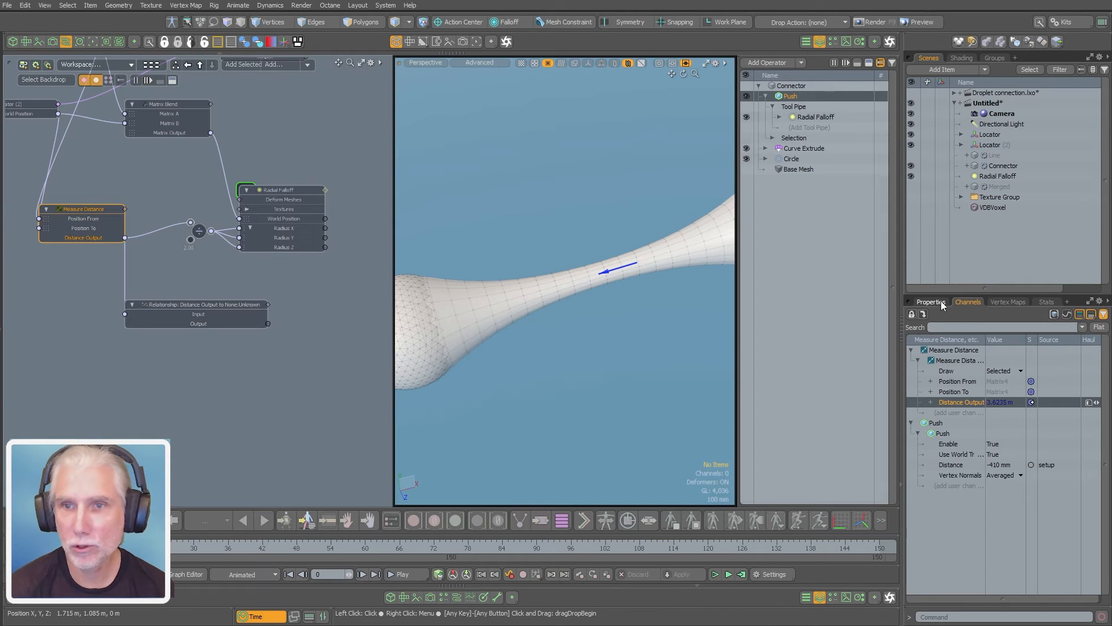
left_click(934, 302)
left_click(1102, 325)
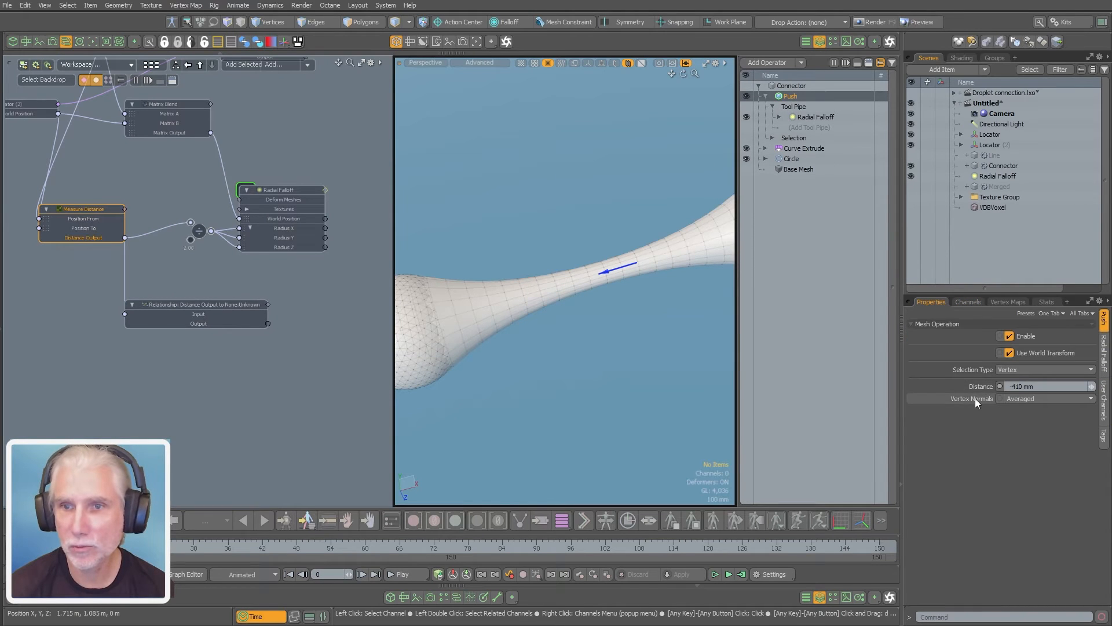
left_click_drag(413, 375, 352, 301)
left_click_drag(242, 347, 194, 357, "alt")
left_click(144, 334)
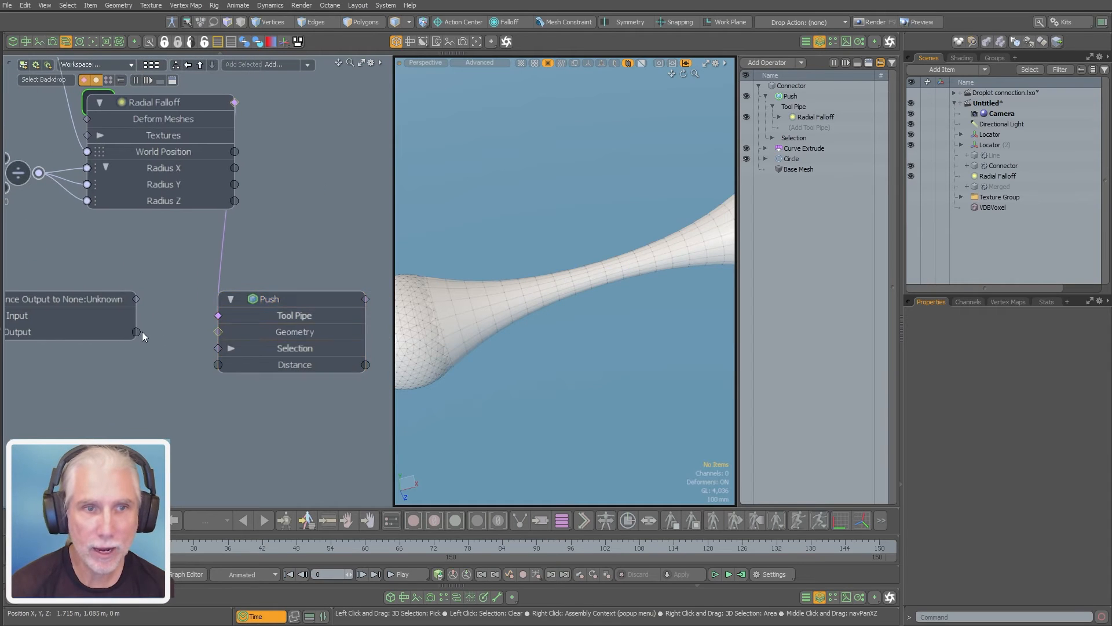
Link the relationship node's Output to the Push operator's Distance and frame the whole connector in the viewport
left_click_drag(142, 332, 218, 365)
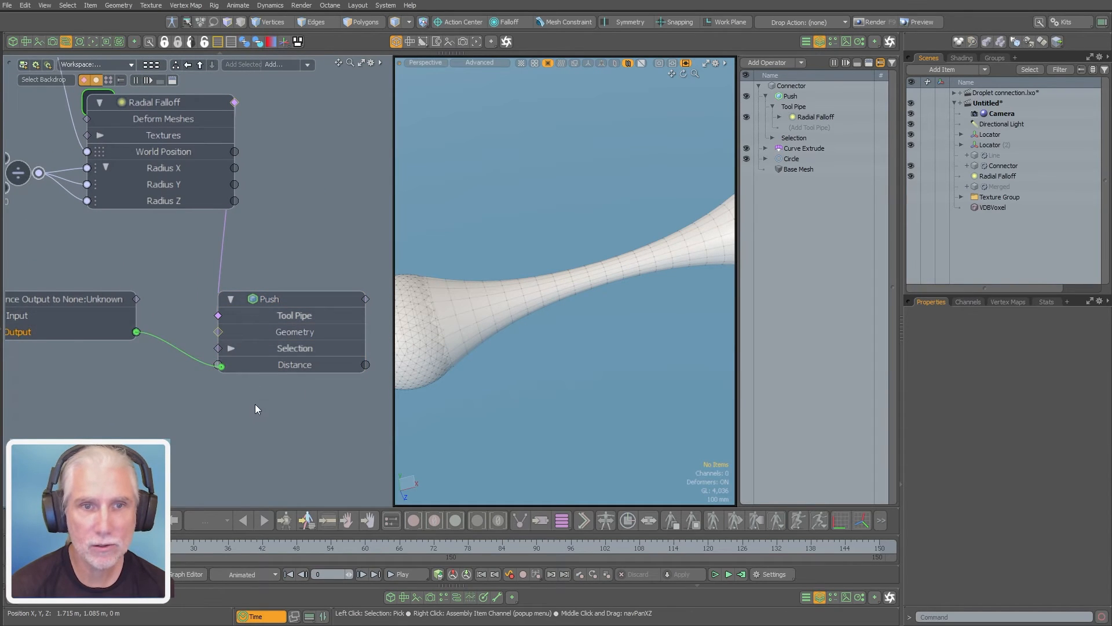
mouse_move(317, 379)
left_mouse_down("alt")
mouse_move(288, 392)
mouse_move(301, 391)
left_mouse_up("alt")
left_click_drag(657, 328, 608, 296, "ctrl+alt")
mouse_move(224, 399)
left_mouse_down("ctrl+alt")
mouse_move(248, 404)
mouse_move(213, 404)
left_mouse_up("ctrl+alt")
left_click_drag(225, 404, 316, 371, "alt")
left_click_drag(304, 376, 251, 382, "ctrl+alt")
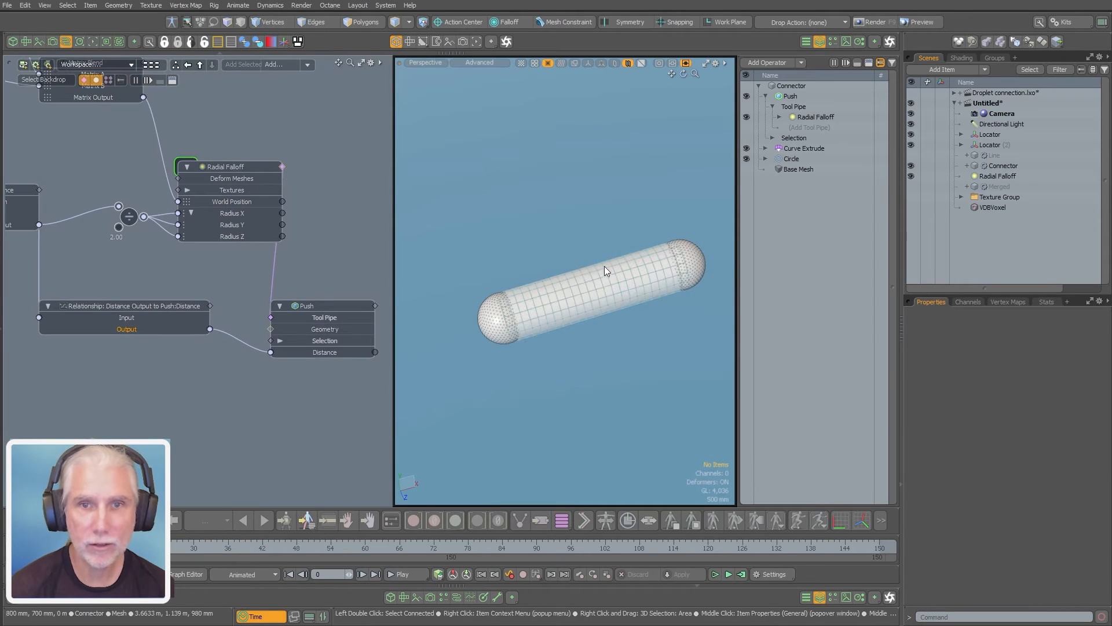
Open the relationship's value curve in the Graph Editor and add a key at Input 3.5 m
left_click(152, 312)
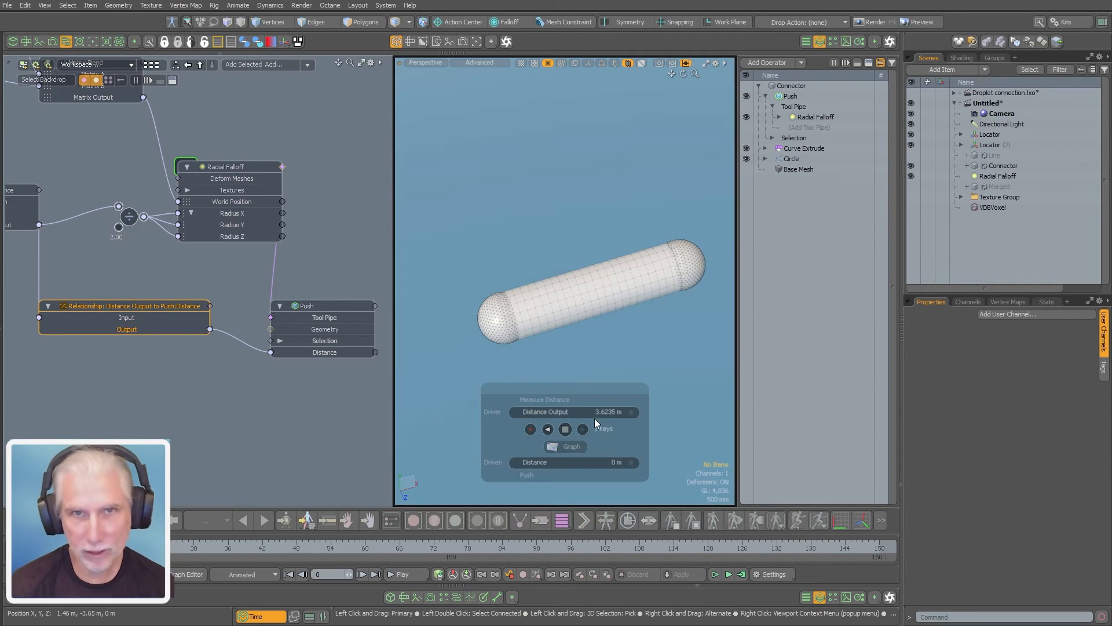
left_click(560, 446)
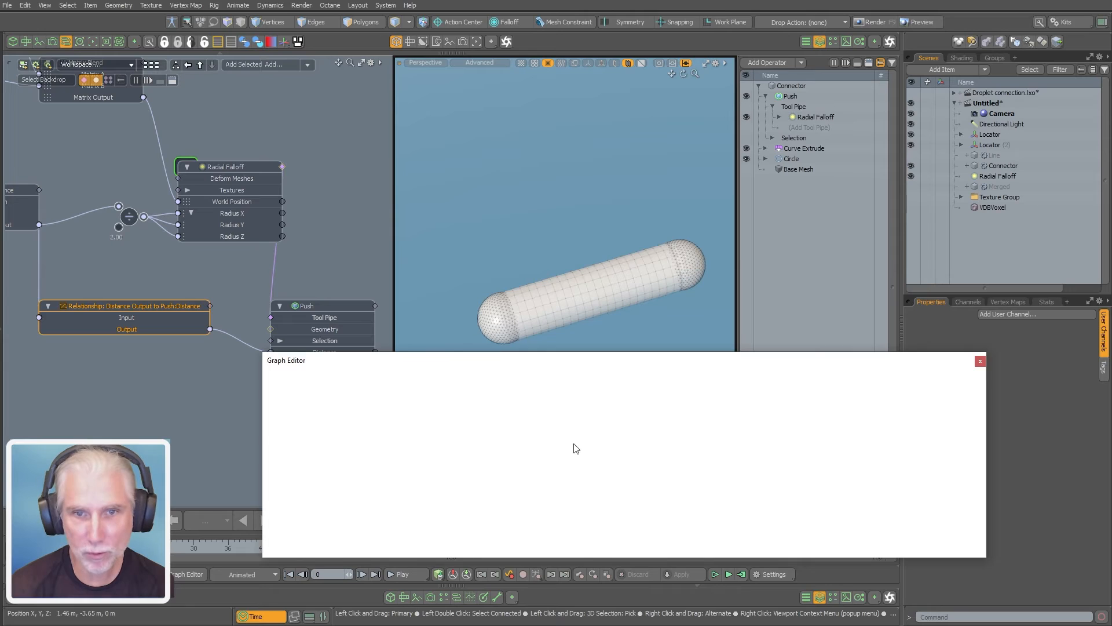
left_click_drag(874, 366, 719, 130)
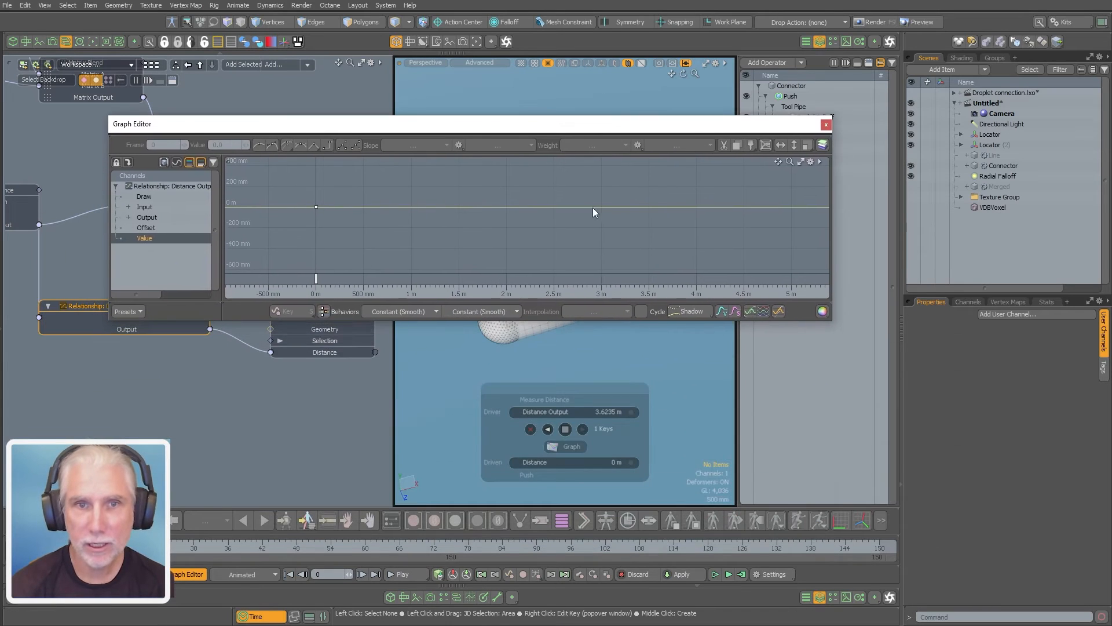
middle_click(648, 209)
left_click_drag(656, 130, 638, 330)
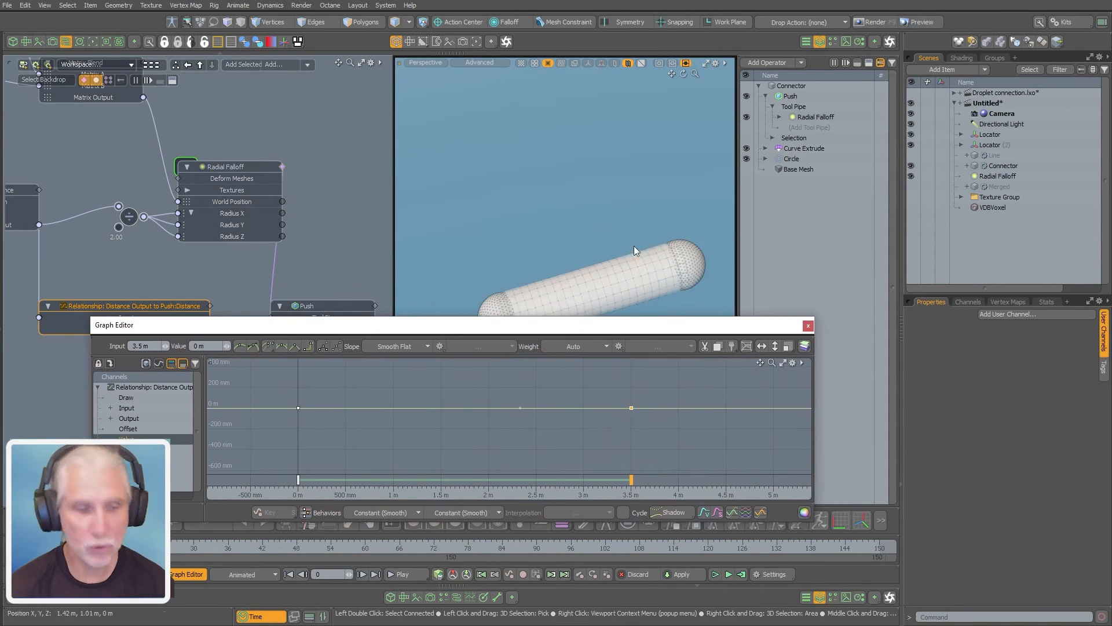
Lower the key at Input 3.5 m to a Value of -420 mm, keeping the connector in view above the graph
left_click_drag(626, 236, 619, 166, "alt+shift")
mouse_move(632, 420)
middle_mouse_down()
mouse_move(628, 439)
mouse_move(622, 431)
middle_mouse_up()
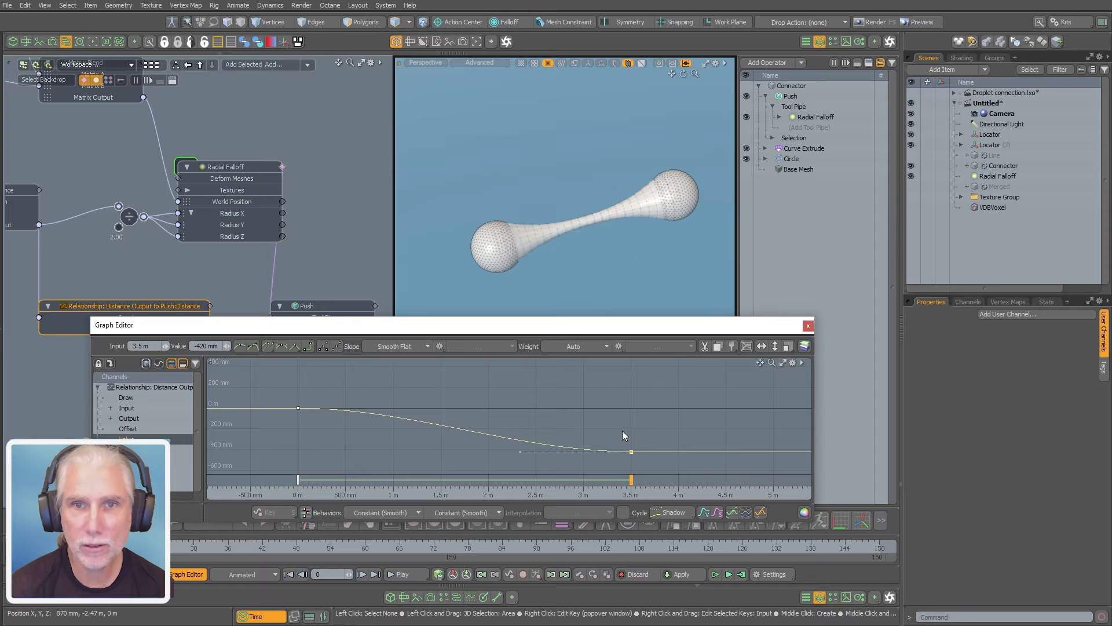
left_click_drag(353, 419, 467, 438, "alt")
middle_click_drag(454, 447, 461, 402)
left_click_drag(530, 417, 499, 415, "alt+shift")
Move Locator (2) along X close to the other locator, to a Position X of about -50 mm
left_click(990, 145)
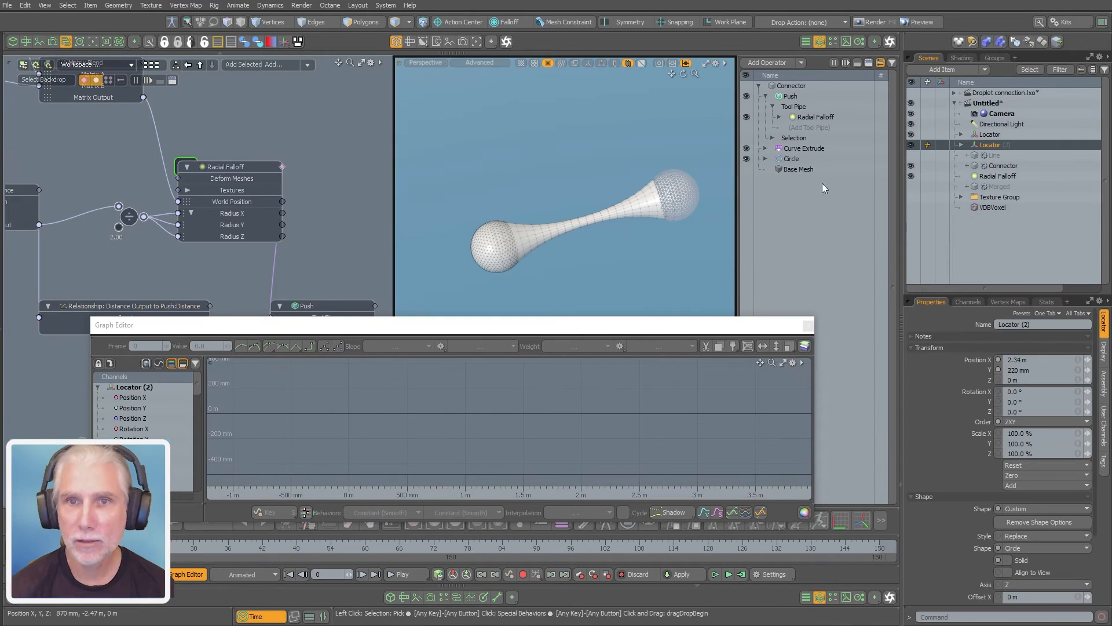
key("w")
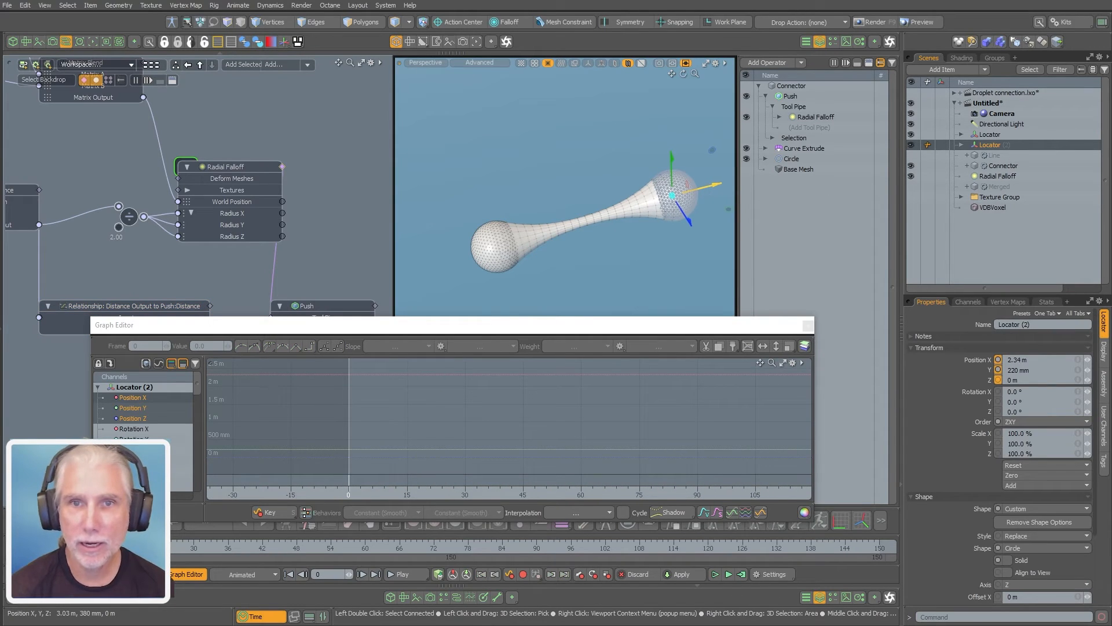
left_click_drag(717, 184, 644, 204)
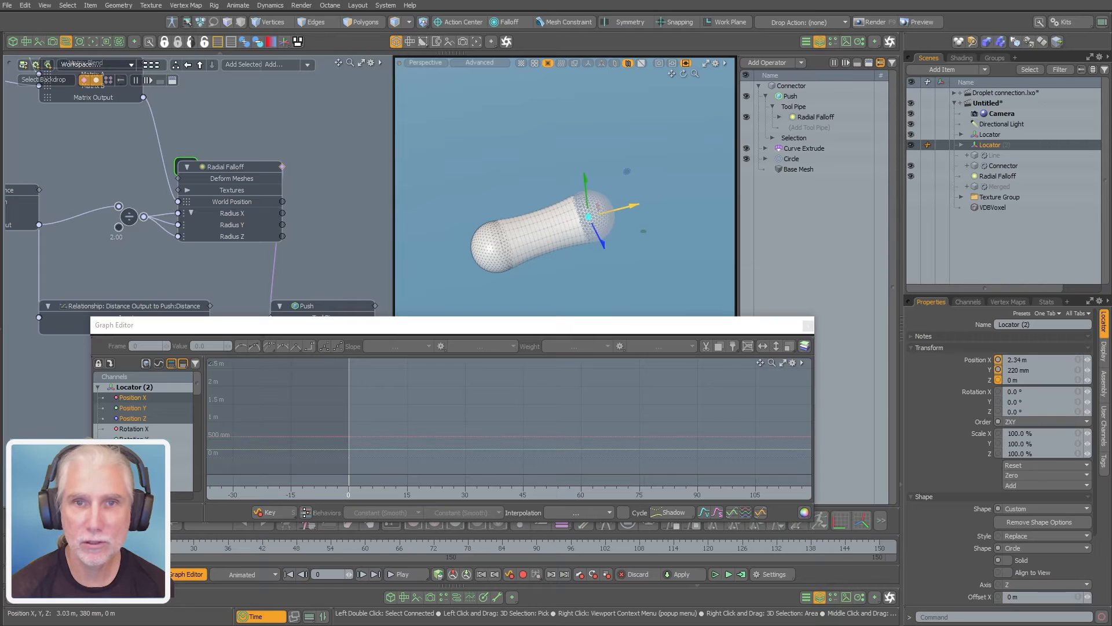
left_click_drag(640, 206, 555, 223)
Raise the relationship curve's key at Input 0 m to a Value of 530 mm, keeping the connector in view above the graph
scroll(555, 223, "up", 2)
left_click(132, 306)
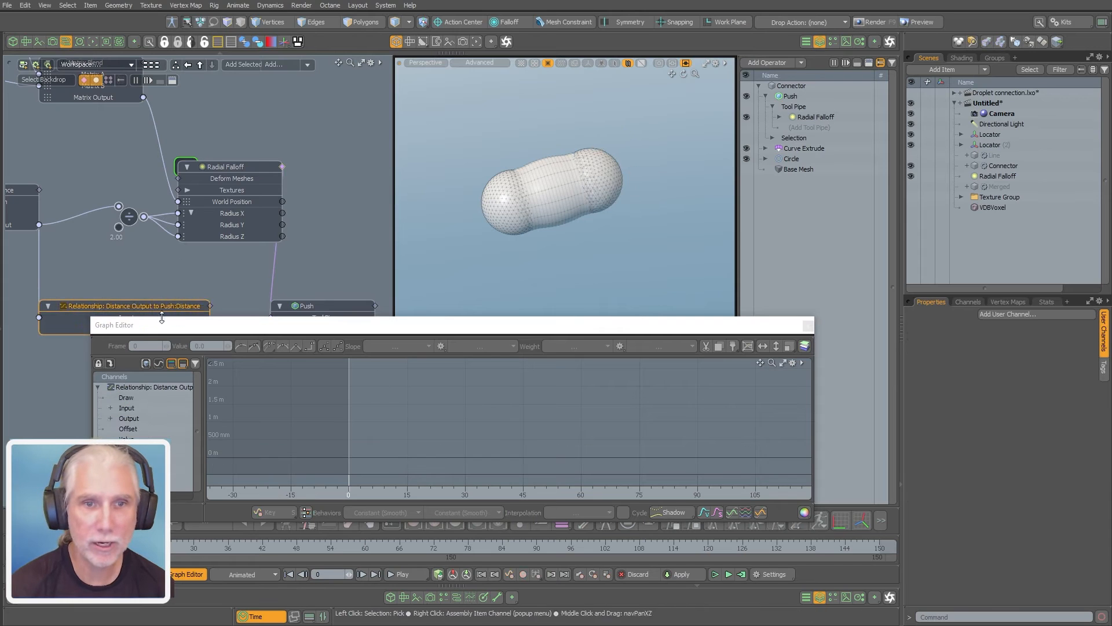
left_click_drag(339, 326, 338, 387)
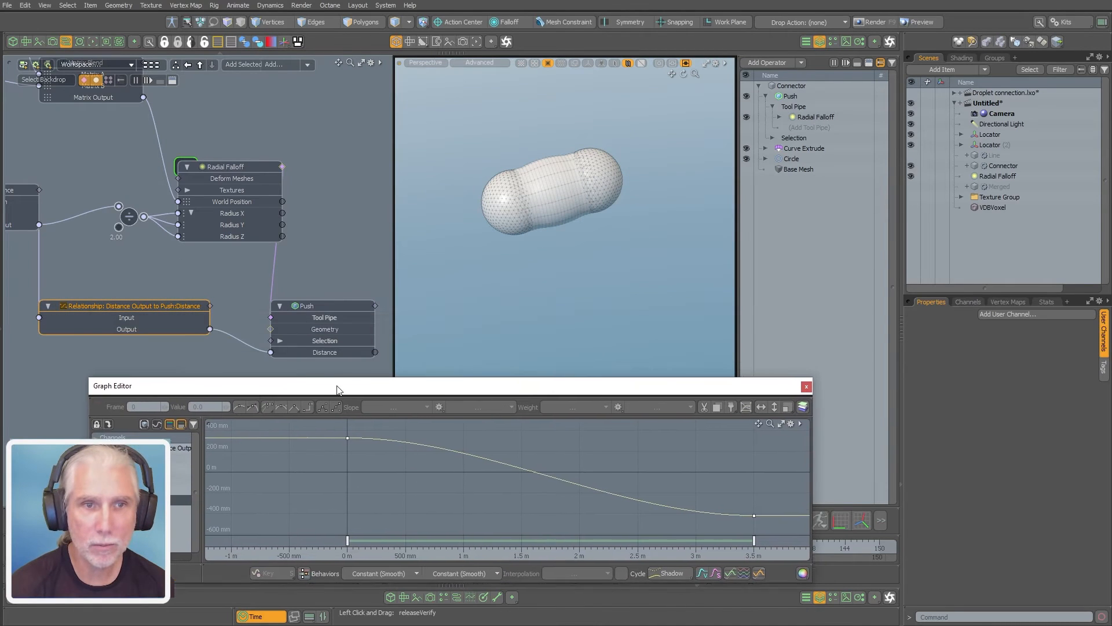
left_click_drag(489, 470, 457, 481, "alt+shift")
right_click_drag(457, 482, 490, 484, "alt+shift")
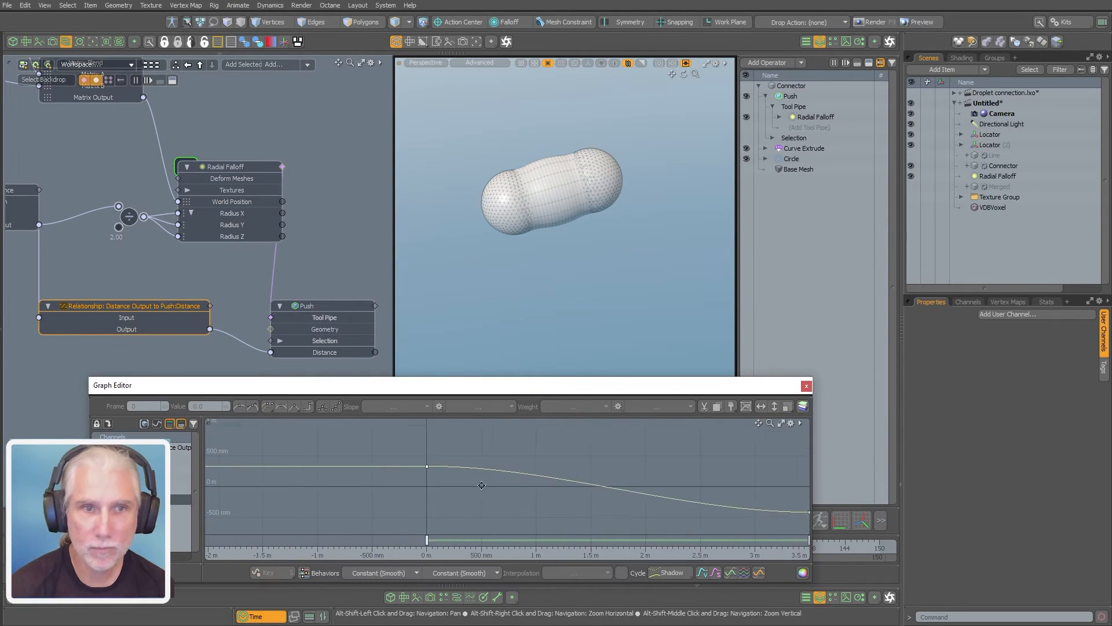
left_click_drag(467, 486, 452, 450, "alt+shift")
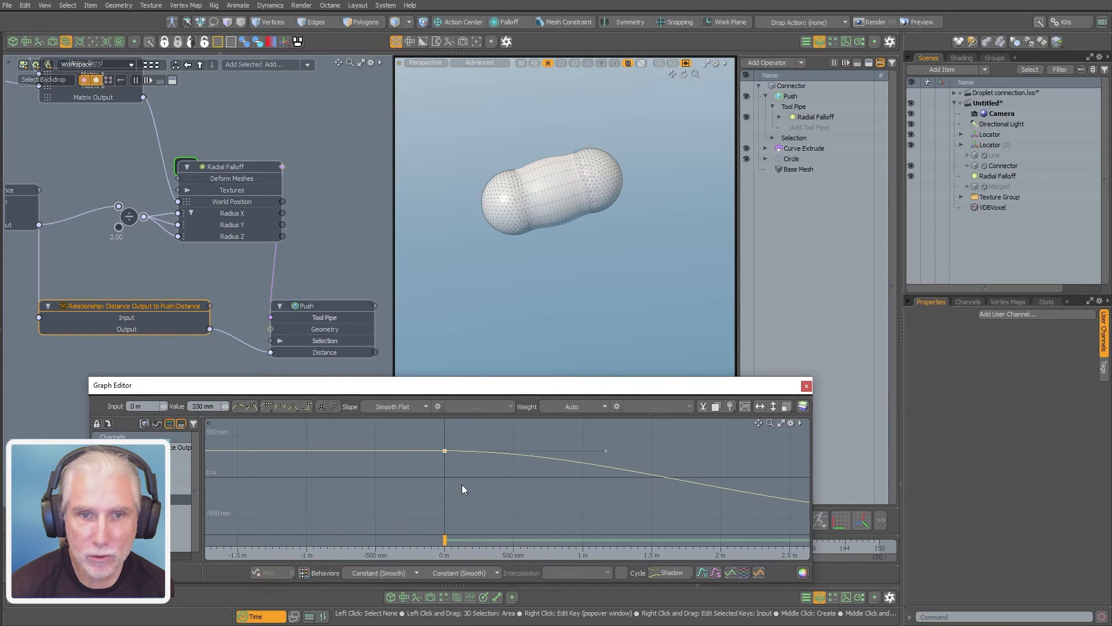
middle_click_drag(469, 483, 468, 476)
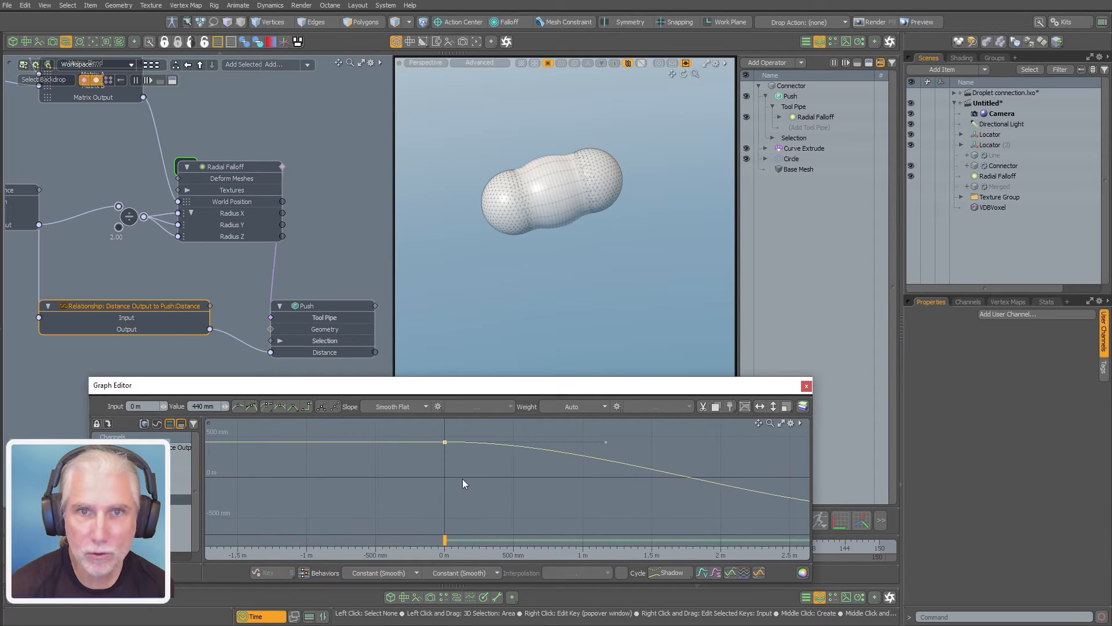
left_click_drag(564, 225, 576, 214, "ctrl+alt")
middle_click_drag(490, 493, 488, 486)
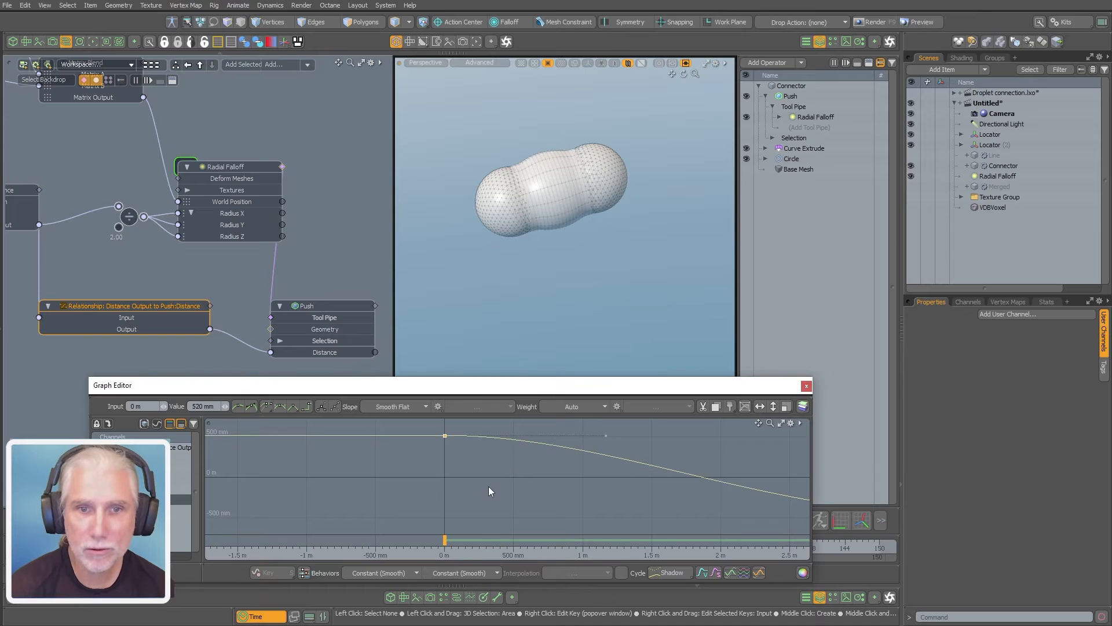
Lengthen the incoming tangent handle of the curve's key at Input 3.5 m back to about 1.4 m and close the Graph Editor
left_click_drag(611, 450, 570, 484, "ctrl+alt")
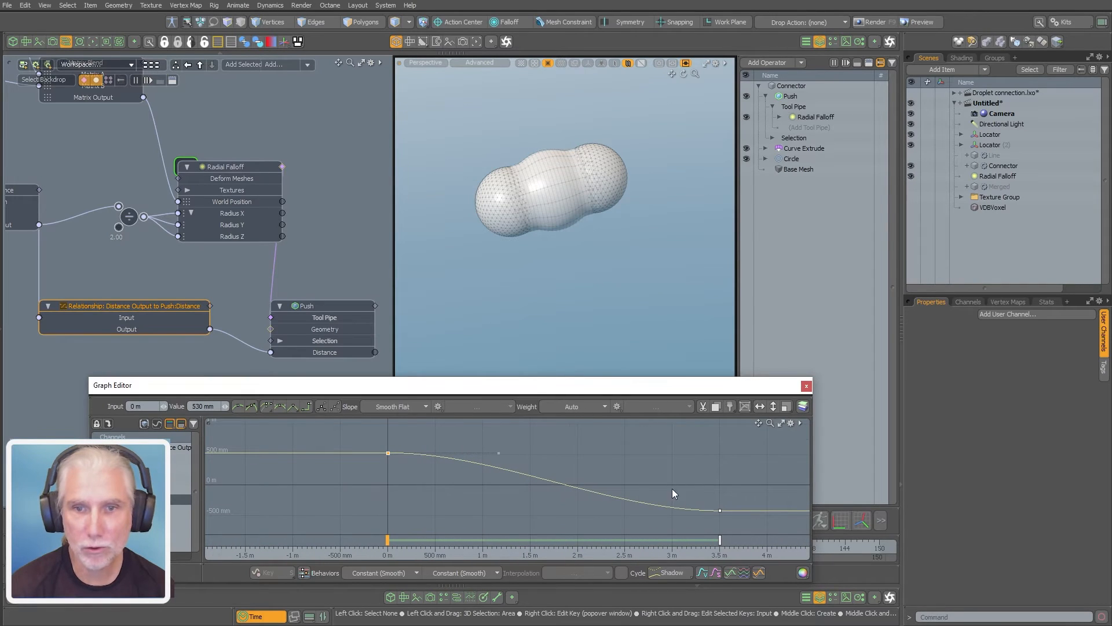
left_click(719, 511)
left_click_drag(609, 511, 520, 508)
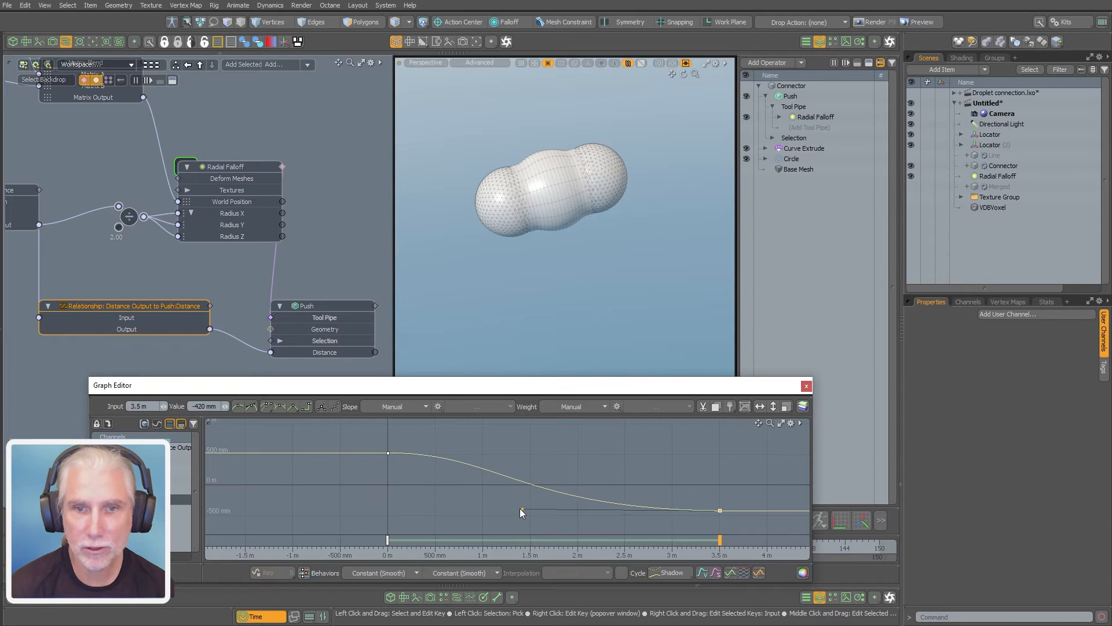
left_click(806, 386)
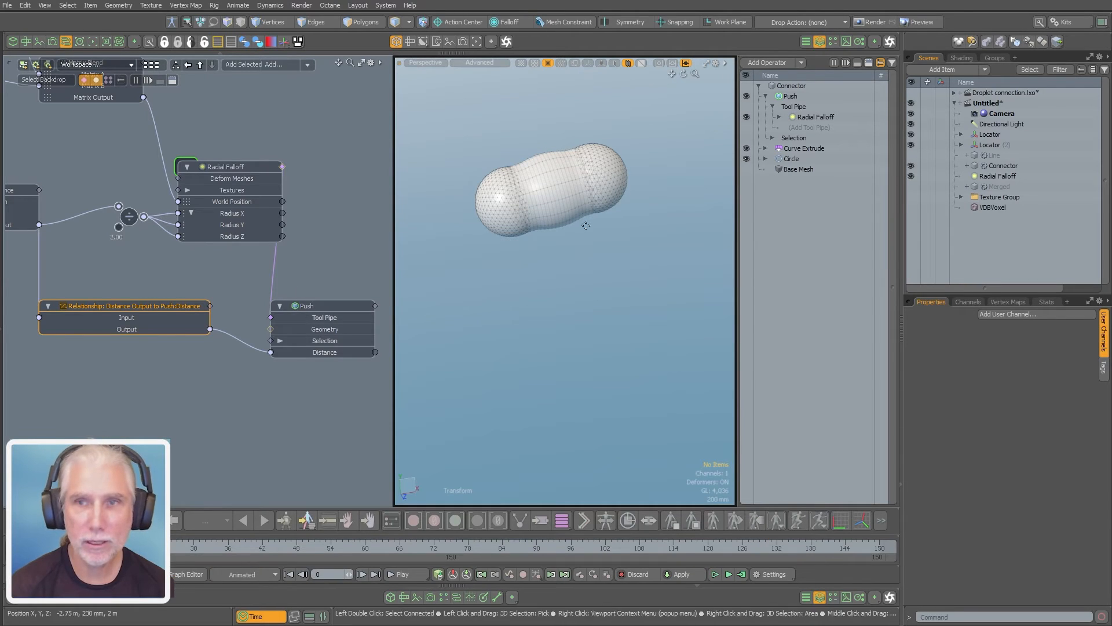
Move Locator (2) along X to about 2.67 m to stretch the connector thin
left_click(988, 145)
scroll(621, 264, "down", 4)
left_click_drag(614, 268, 537, 342, "alt+shift")
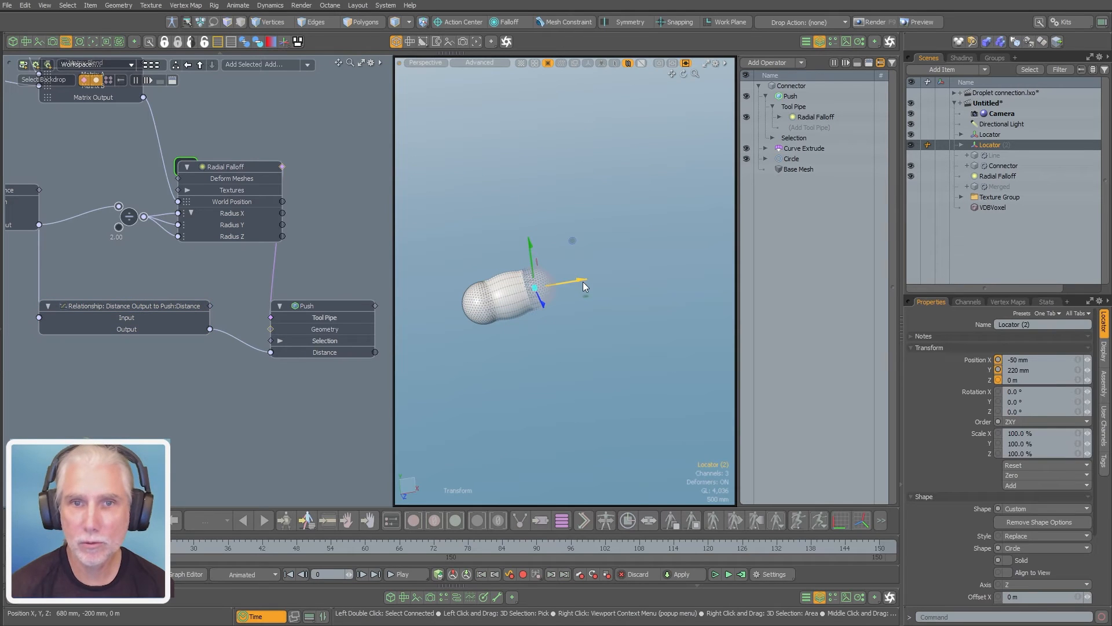
left_click_drag(579, 281, 689, 261)
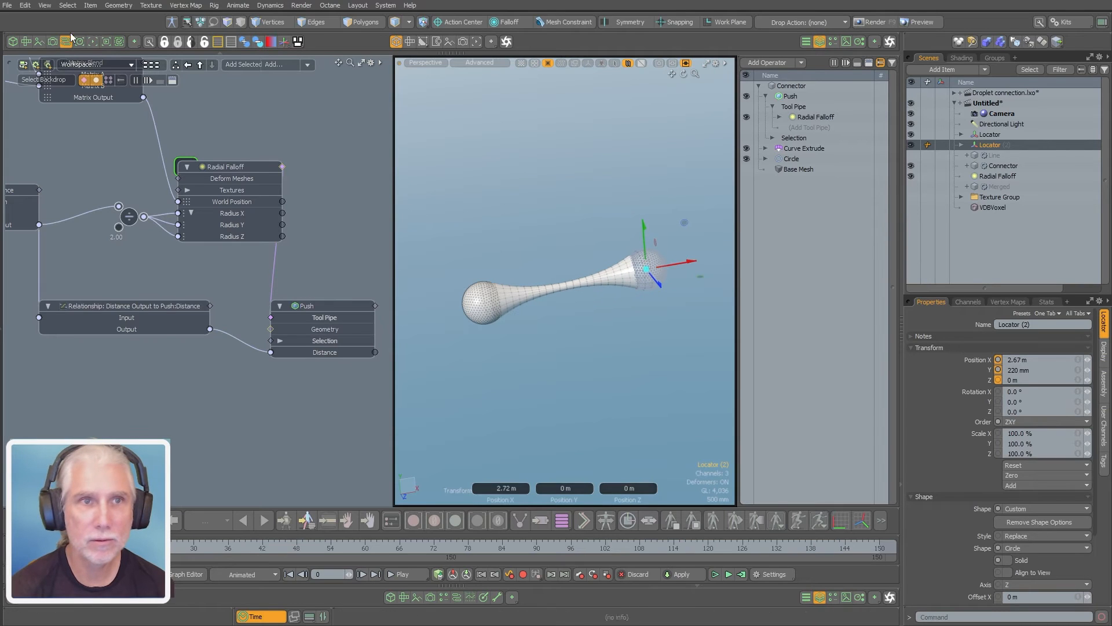
Hide the schematic to enlarge the 3D view and move Locator (2) back along X to about -195 mm
left_click(66, 41)
left_click_drag(398, 259, 415, 237, "alt+shift")
scroll(414, 237, "up", 5)
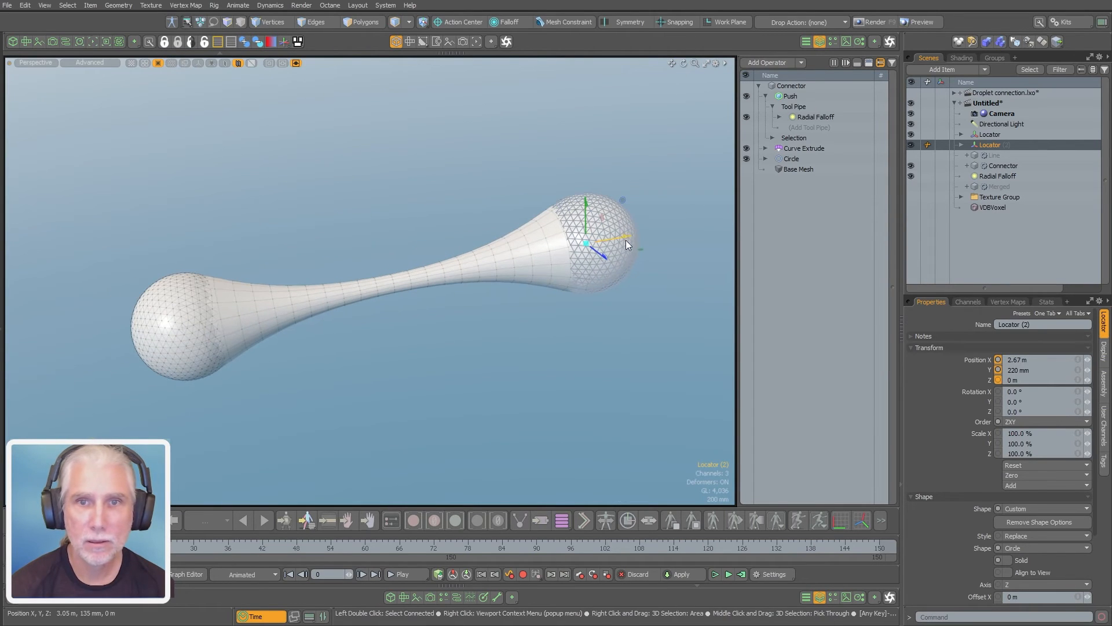
left_click_drag(628, 237, 371, 280)
left_click_drag(289, 407, 432, 325, "alt")
left_click_drag(426, 265, 426, 265)
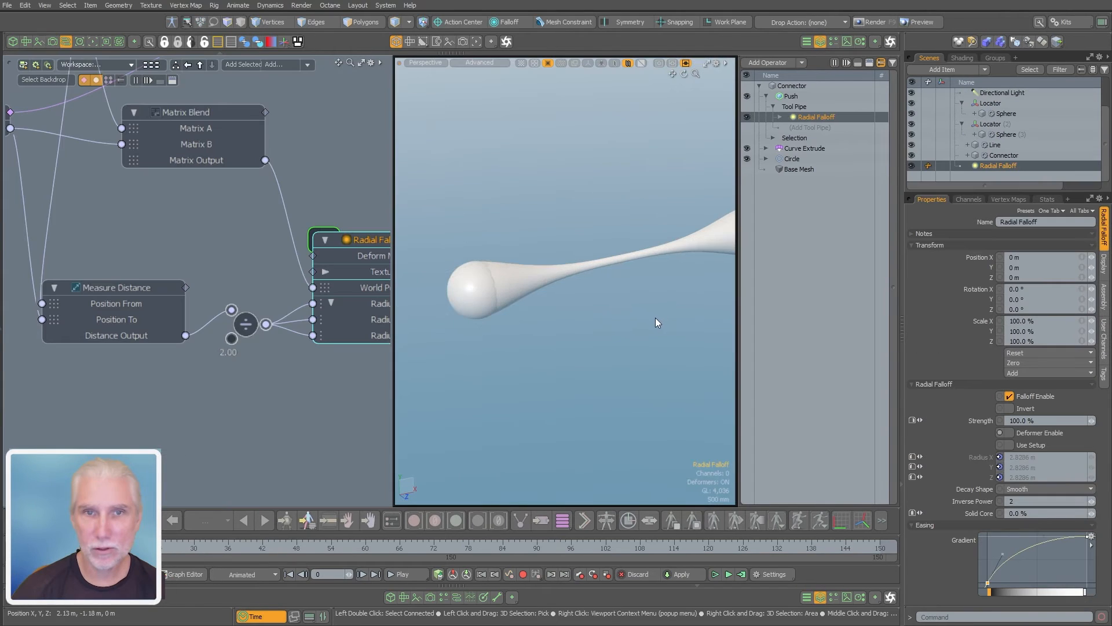
left_click_drag(655, 318, 586, 324, "alt")
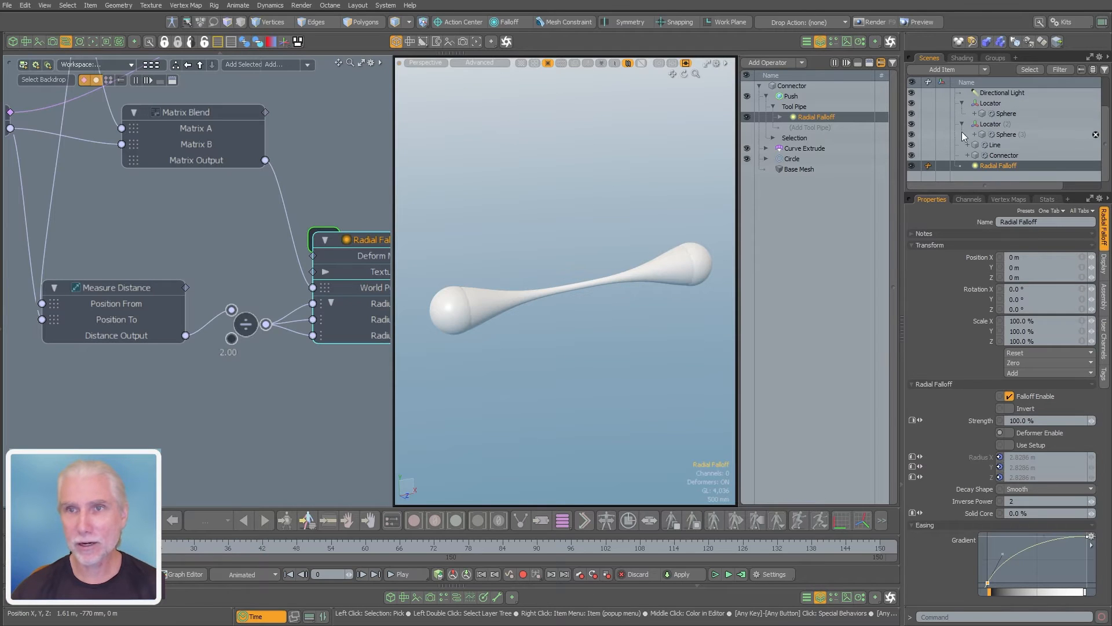
scroll(227, 317, "down", 3)
left_click_drag(201, 270, 233, 286, "alt+shift")
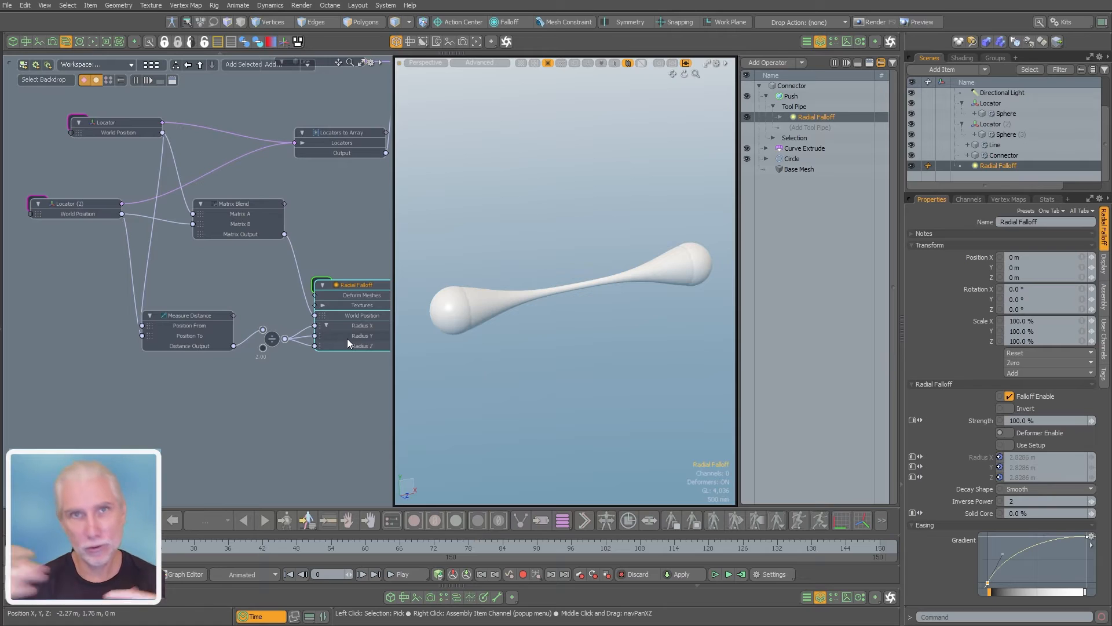
mouse_move(348, 340)
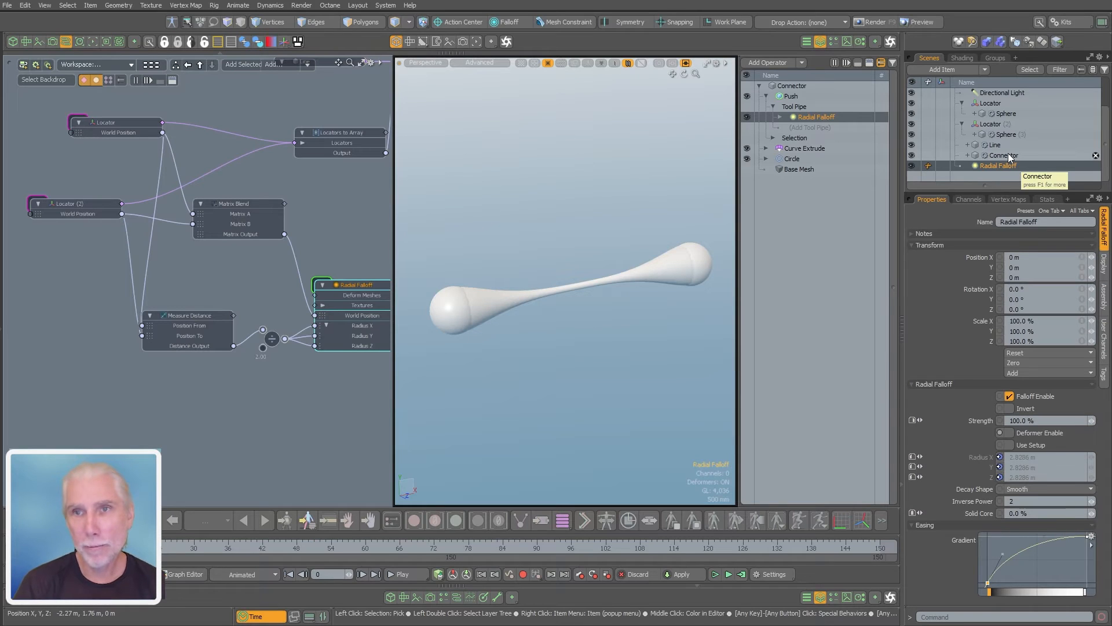
Clear the selection, replace the schematic with the render preview, and frame the whole droplet connection in it
left_click(877, 131)
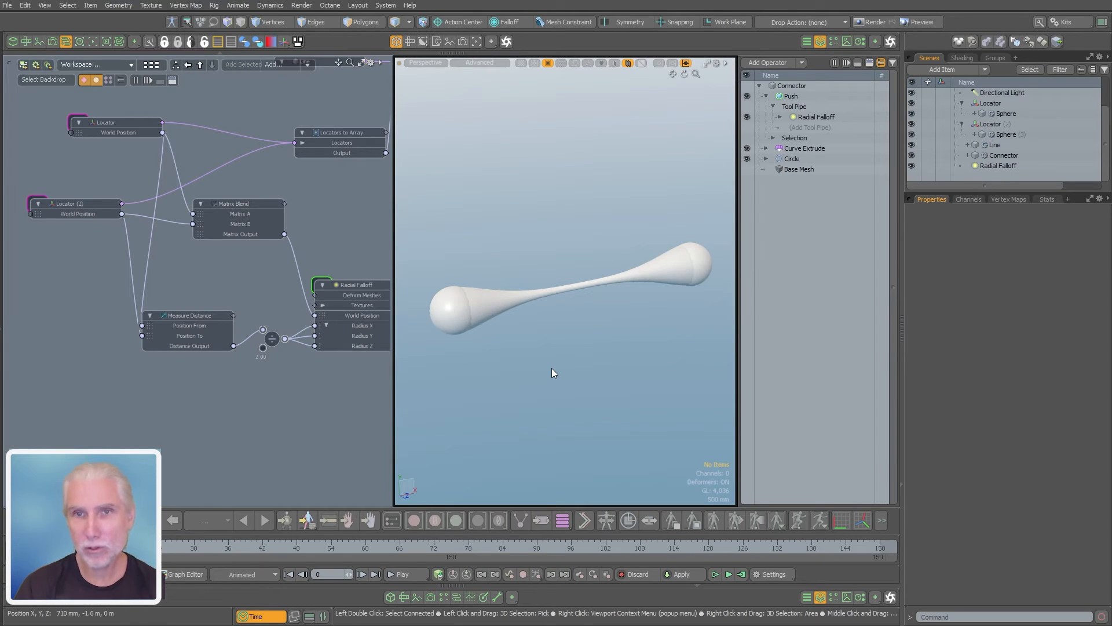
left_click(94, 42)
left_click(190, 288)
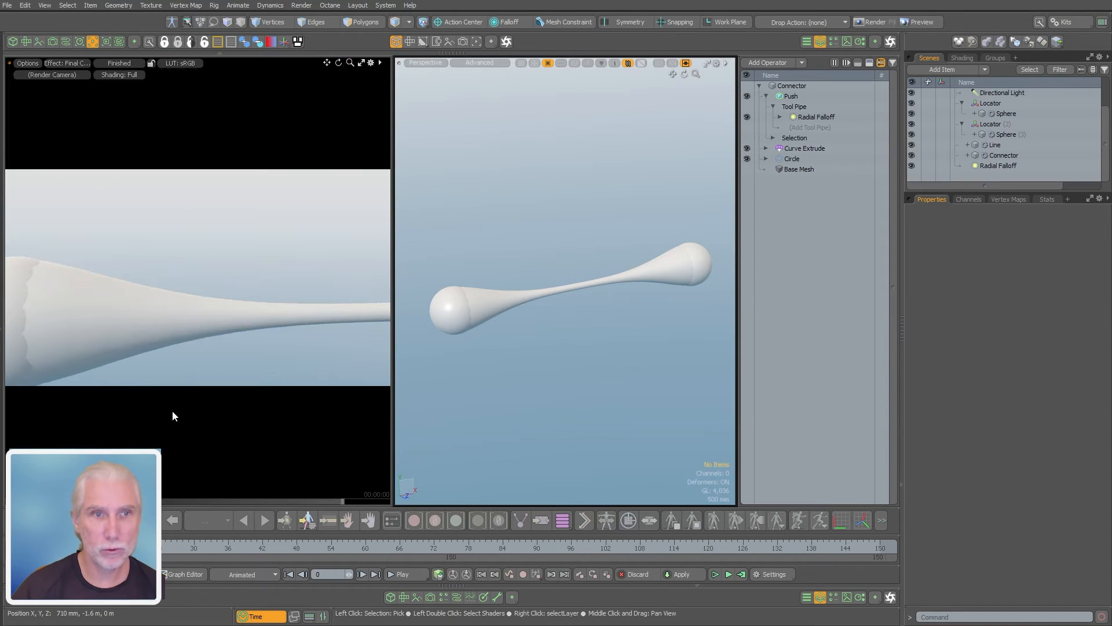
left_click_drag(133, 345, 208, 347, "alt")
mouse_move(182, 311)
left_mouse_down("alt+shift")
mouse_move(60, 343)
mouse_move(202, 313)
left_mouse_up("alt+shift")
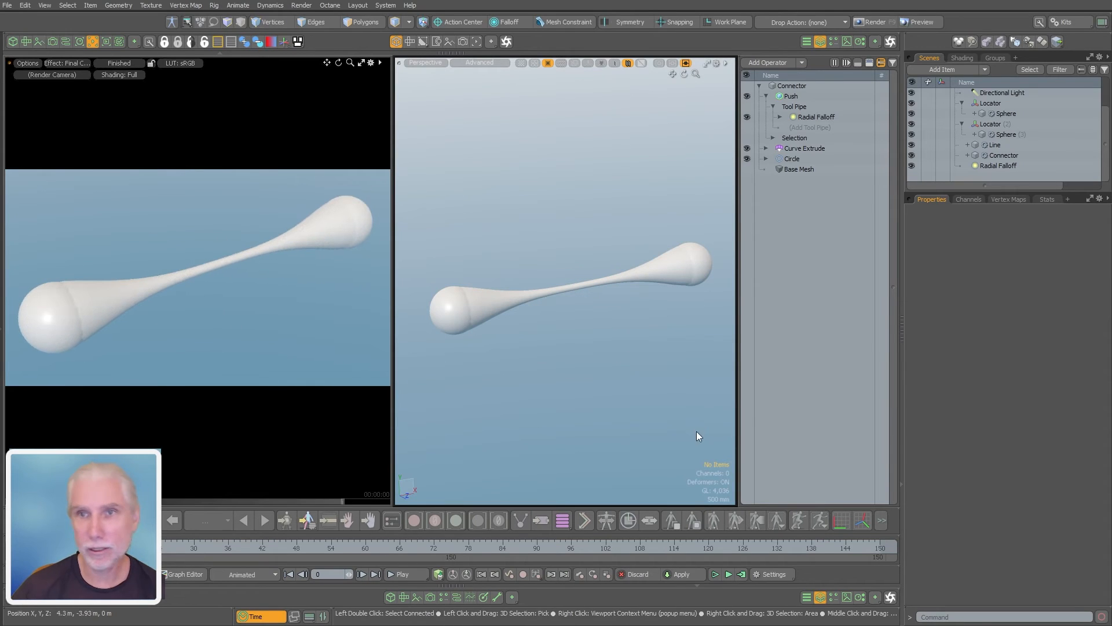
Add a mesh item named Merged below the Radial Falloff item and give it a Merge Meshes operator
left_click_drag(971, 192, 996, 294)
key("n")
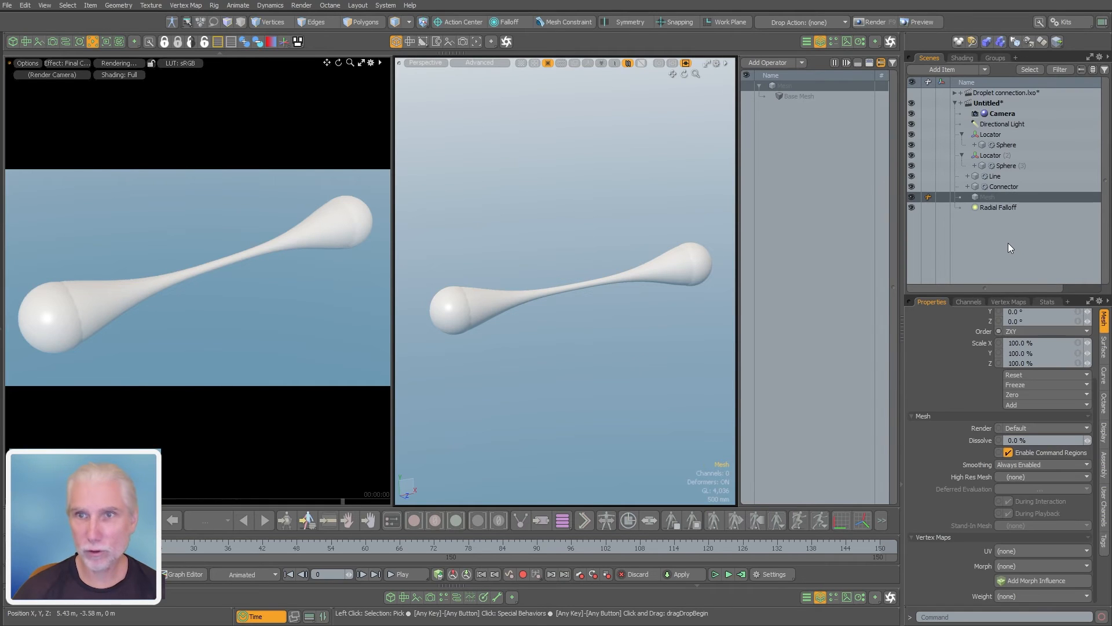
left_click_drag(985, 195, 987, 219)
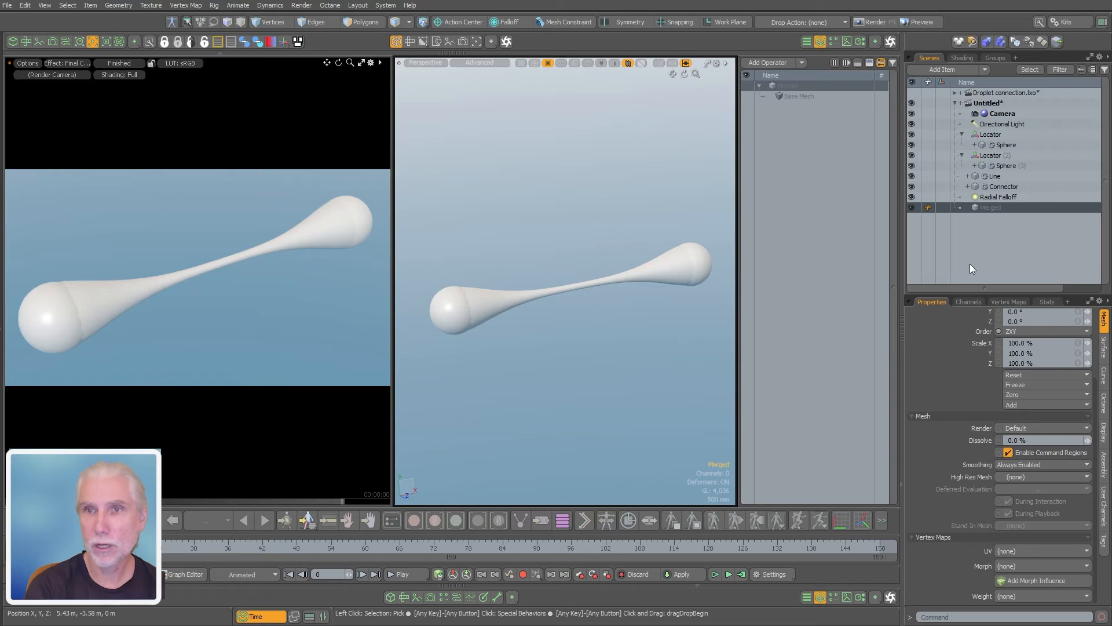
left_click(778, 64)
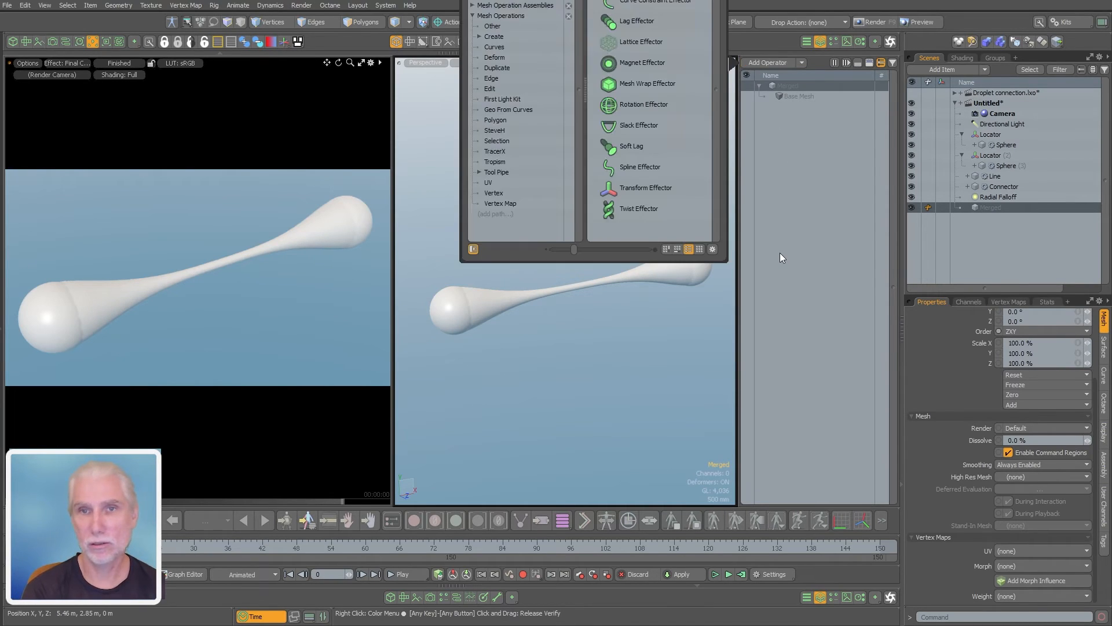
key("Return")
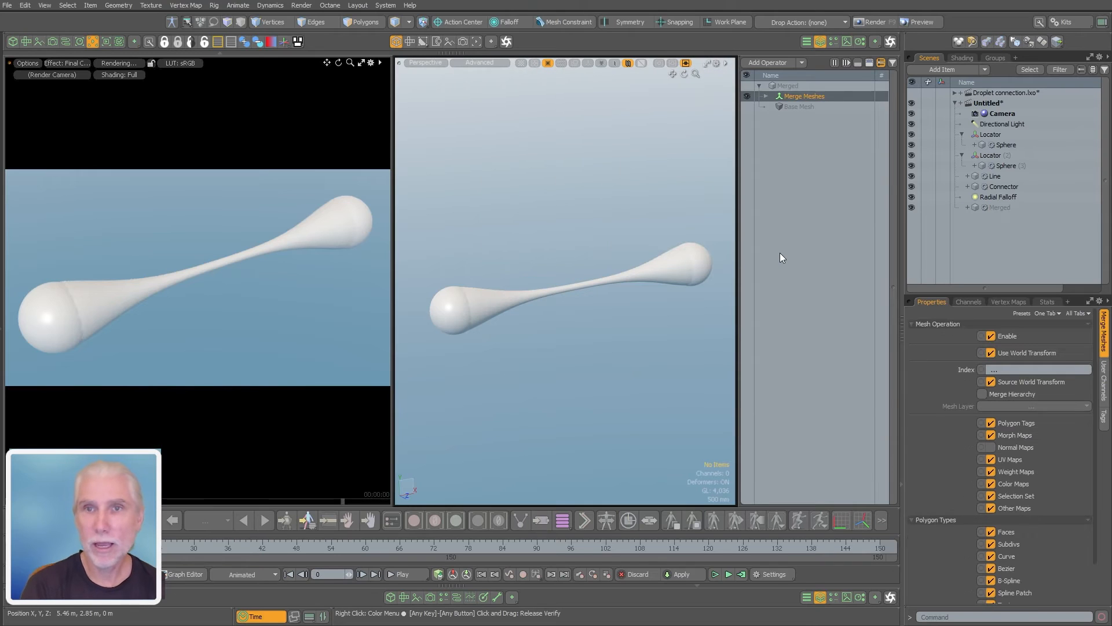
Isolate the Connector mesh and examine its capped end up close
left_click(1004, 186)
key("ctrl+3")
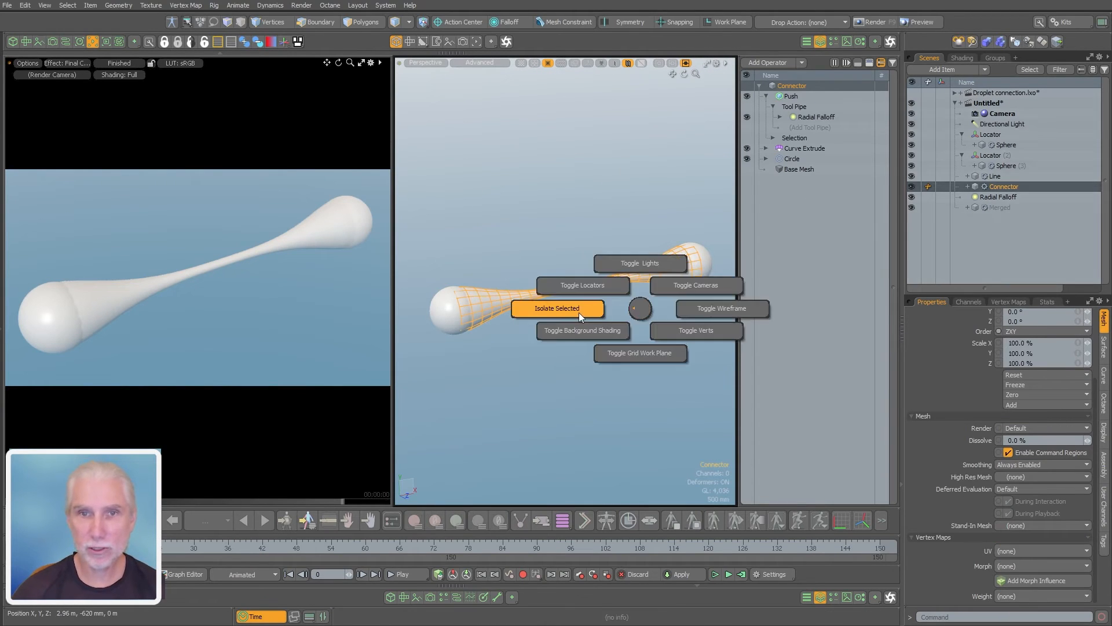
left_click(575, 311)
left_click_drag(556, 316, 503, 312, "alt")
mouse_move(503, 313)
left_mouse_down("ctrl+alt")
mouse_move(520, 311)
mouse_move(487, 314)
left_mouse_up("ctrl+alt")
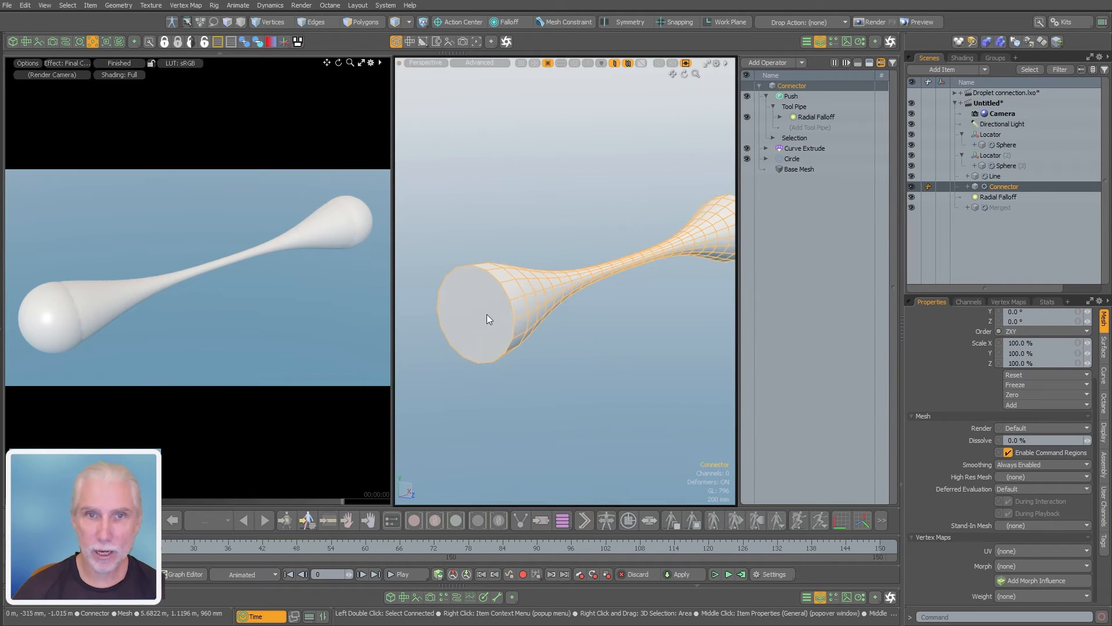
Try turning off Cap Start on the Connector's Curve Extrude operator, and undo the change
left_click(807, 148)
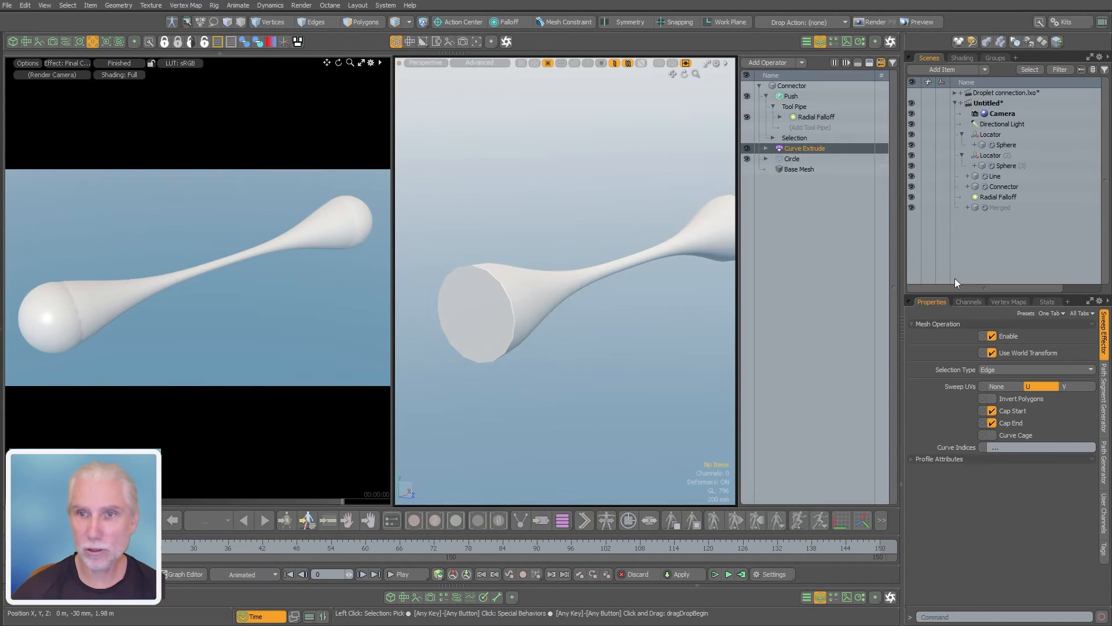
left_click(1014, 413)
key("ctrl+z")
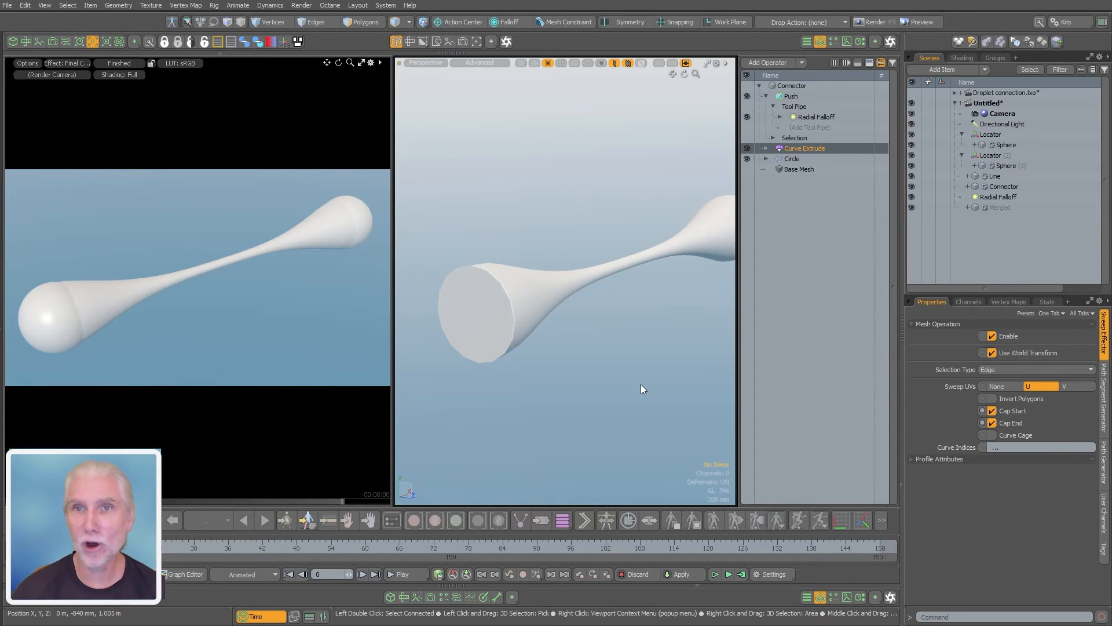
Clear the selection and leave isolation so all meshes show again
left_click(839, 173)
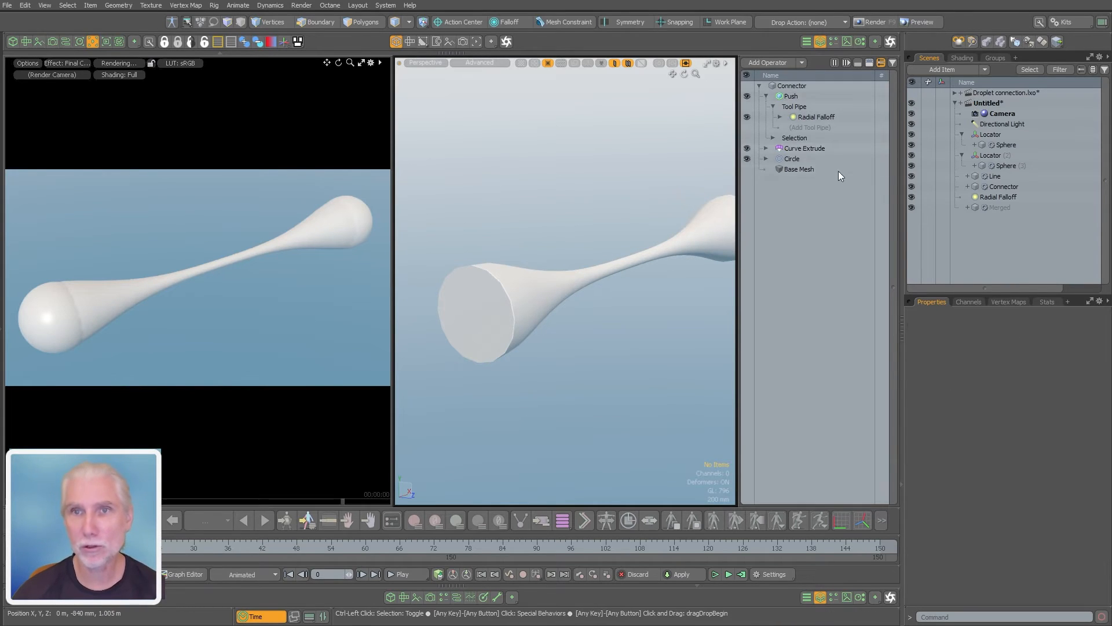
key("ctrl+3")
left_click(572, 299)
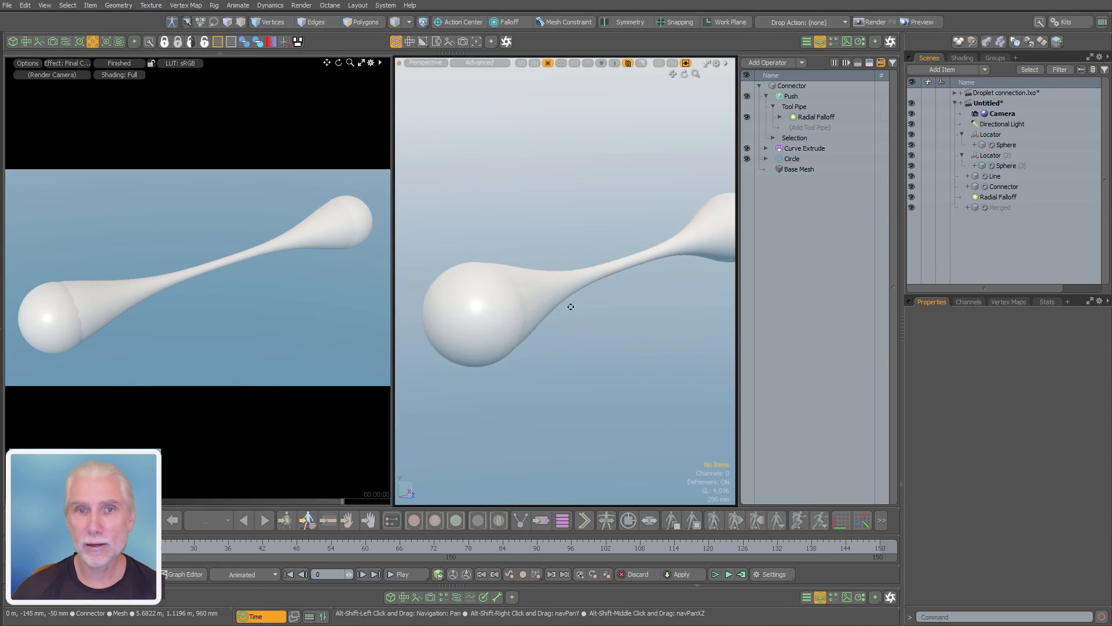
Add the Connector, Sphere and Sphere (3) meshes as sources of Merged's Merge Meshes operator
left_click(1008, 207)
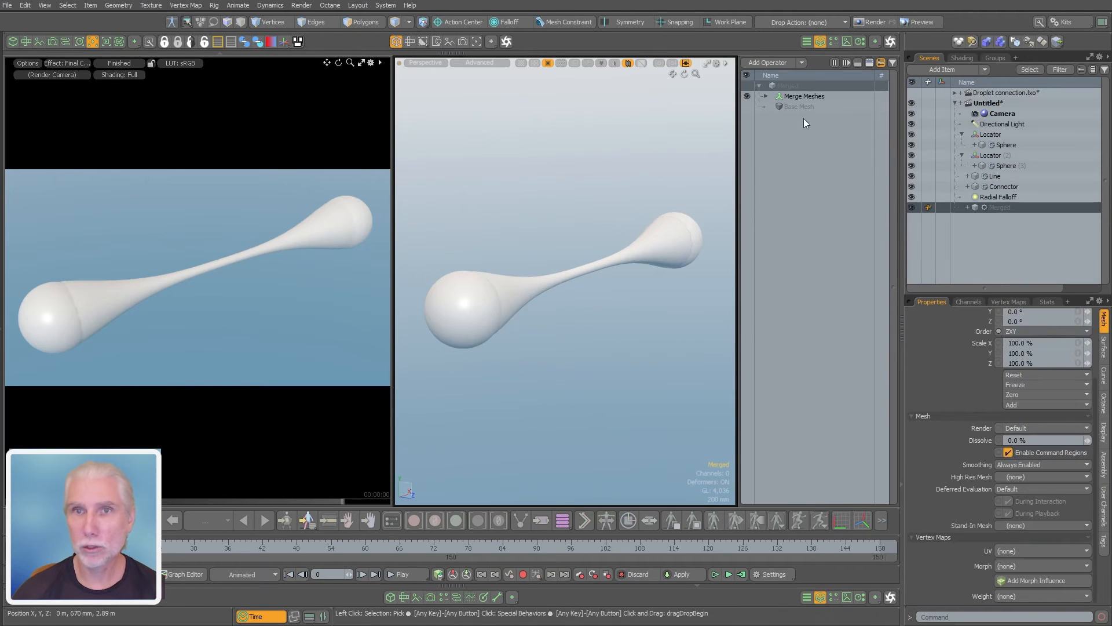
left_click(766, 96)
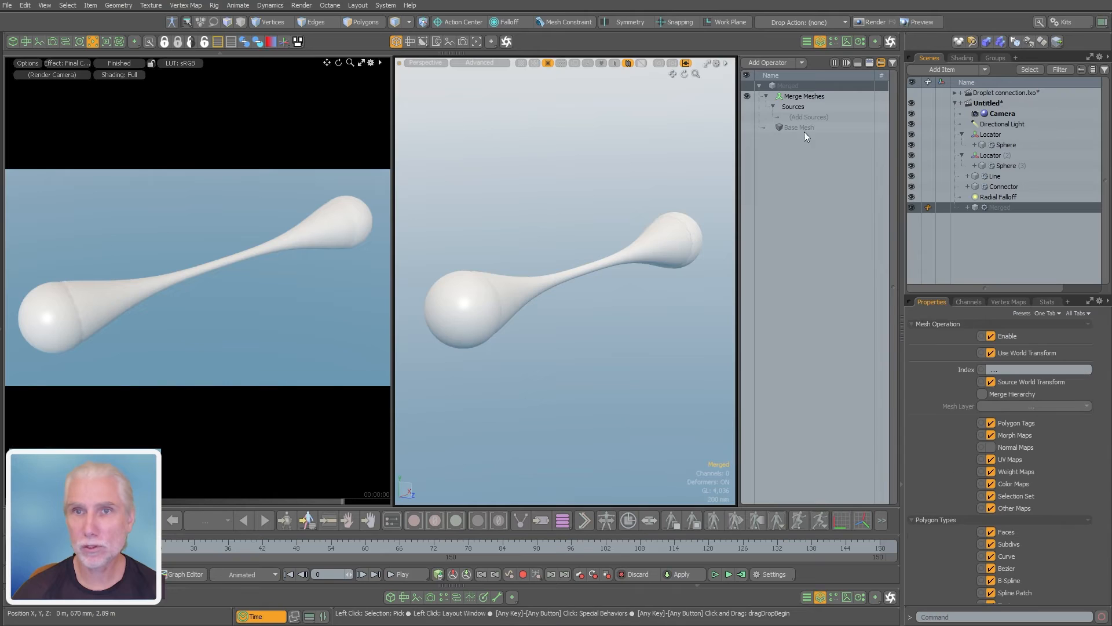
left_click(809, 117)
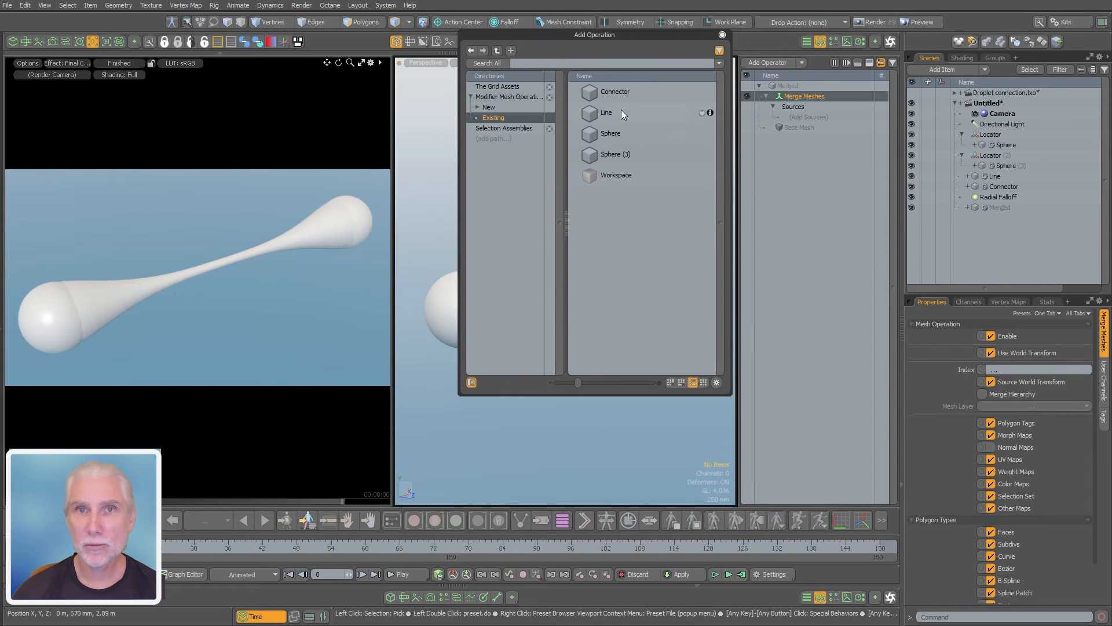
left_click(622, 94)
left_click(614, 134, "ctrl")
left_click(613, 157, "ctrl")
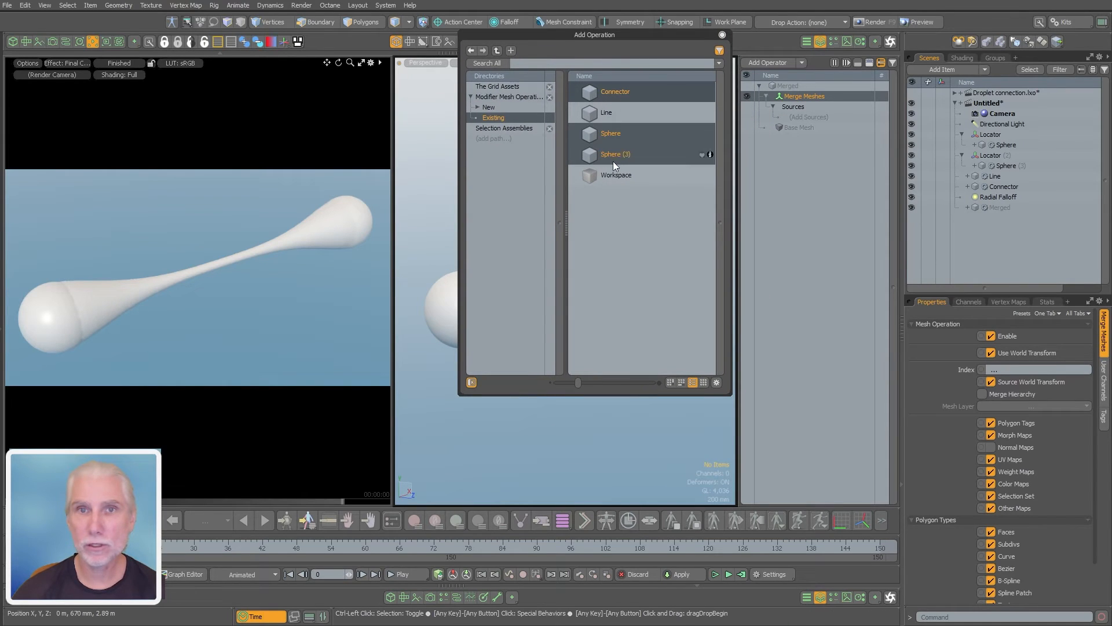
left_click_drag(607, 136, 730, 151)
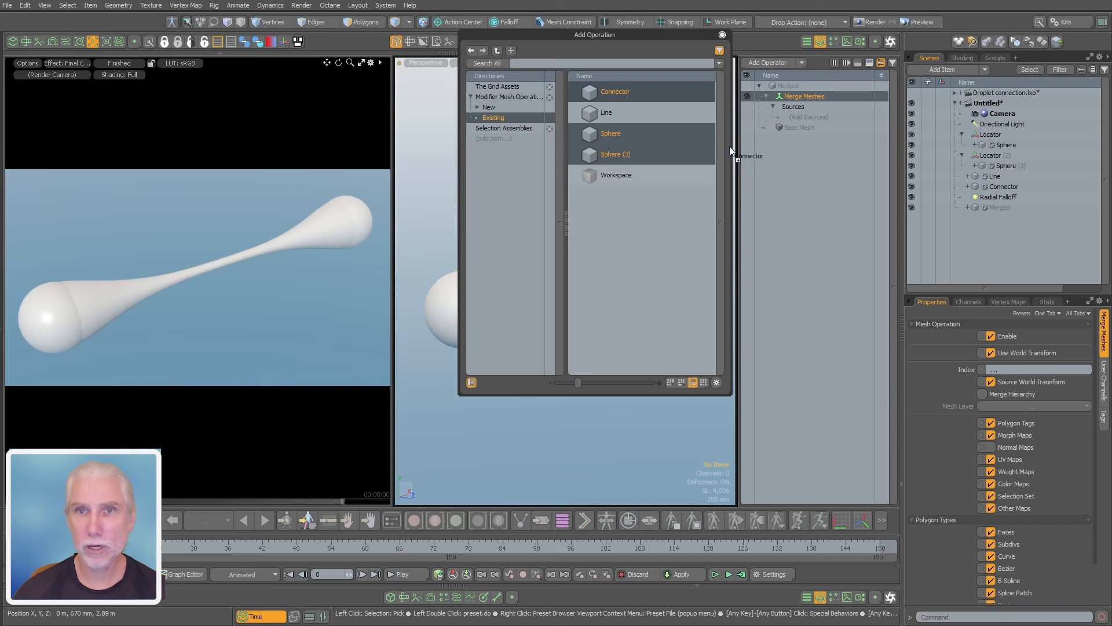
left_click_drag(817, 118, 817, 117)
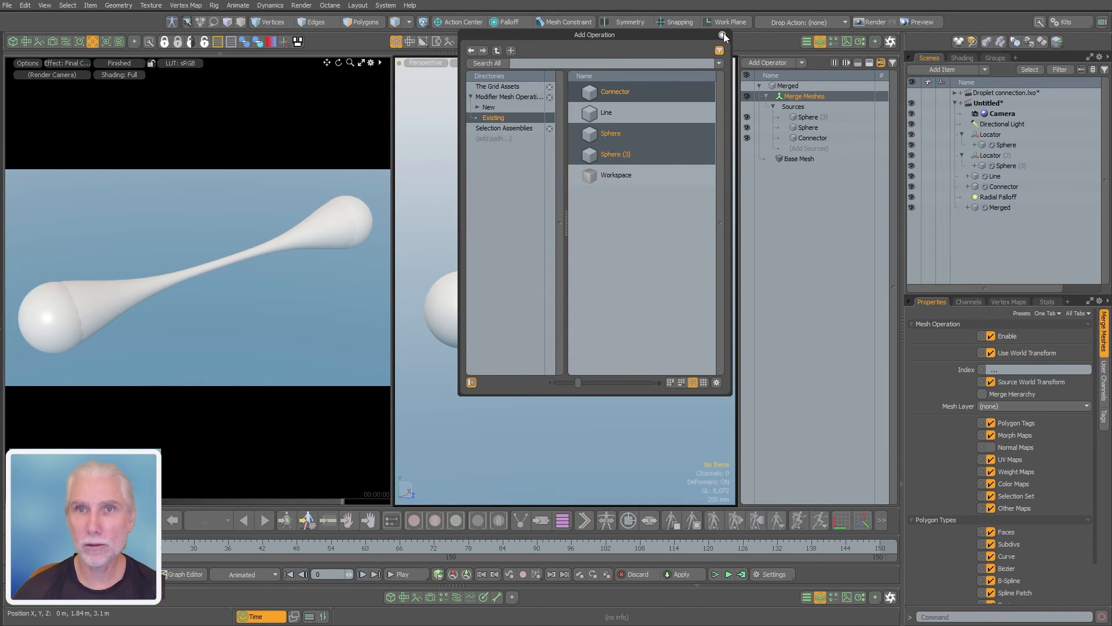
left_click(722, 35)
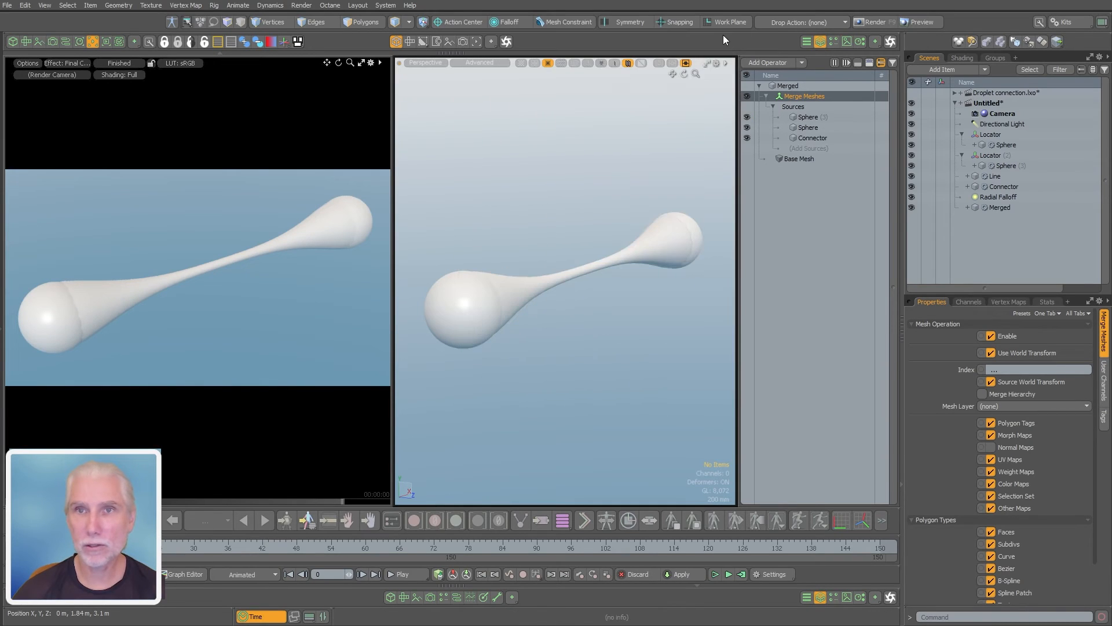
Collapse both Locator groups in the item list and hide the Connector and the two Locators
left_click(961, 134)
left_click(962, 145)
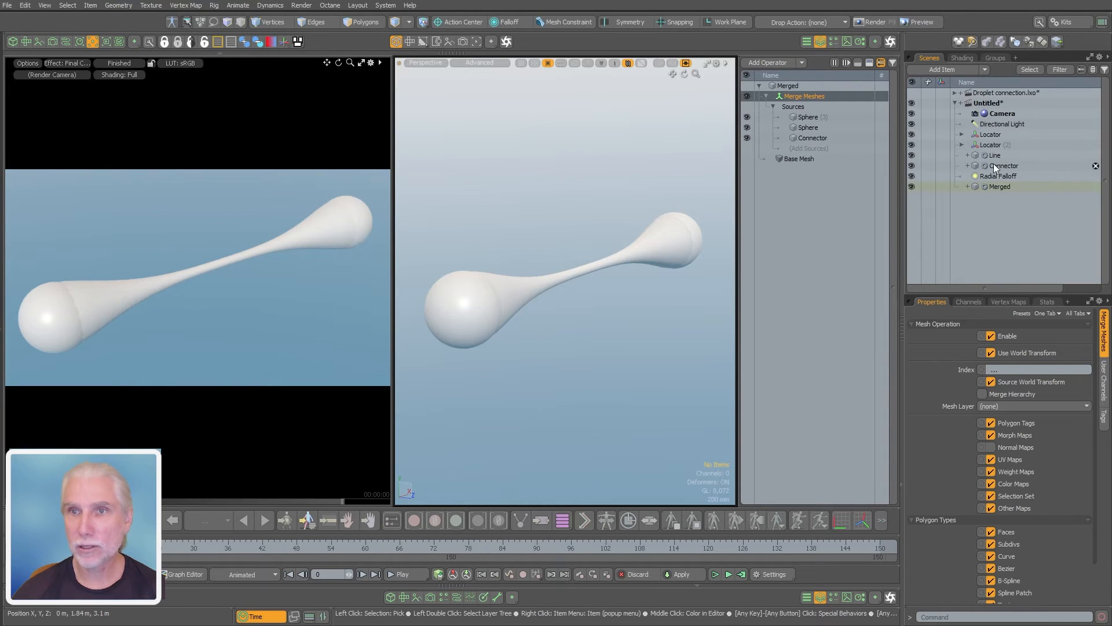
left_click(911, 166)
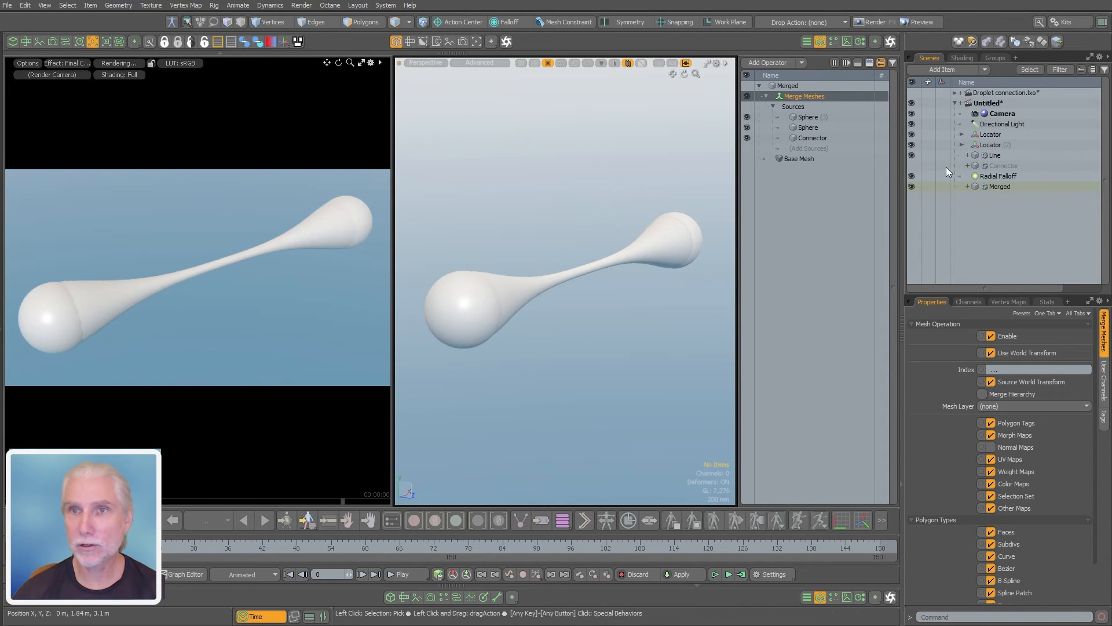
left_click(911, 145)
left_click(911, 134)
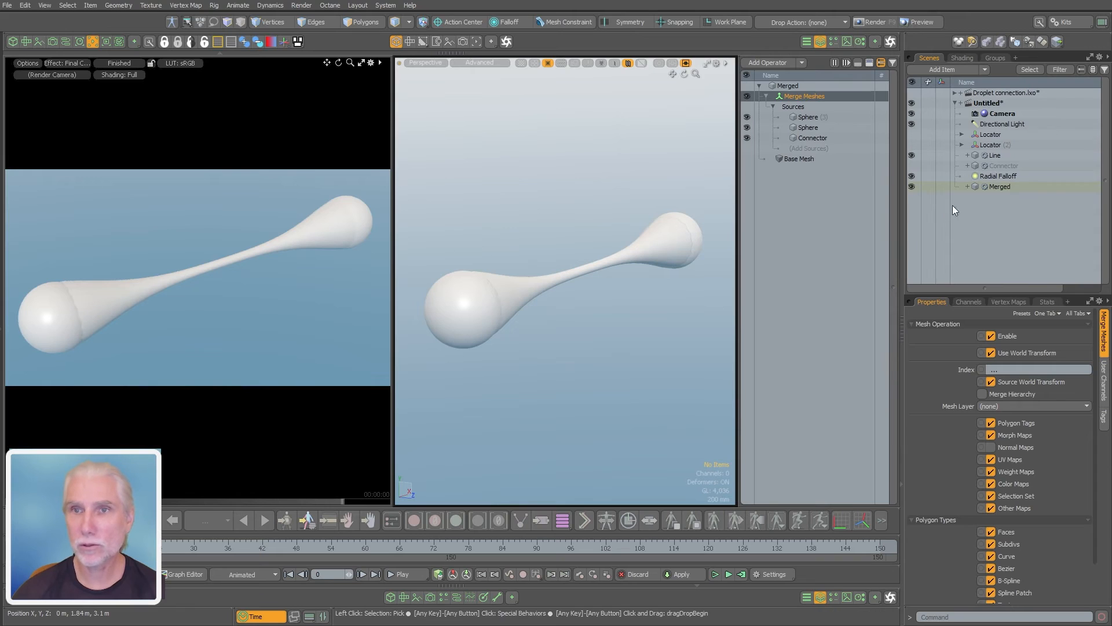
Check in polygon mode whether the near sphere and the connector in Merged are separate connected pieces
left_click(992, 187)
key("3")
scroll(571, 311, "up", 3)
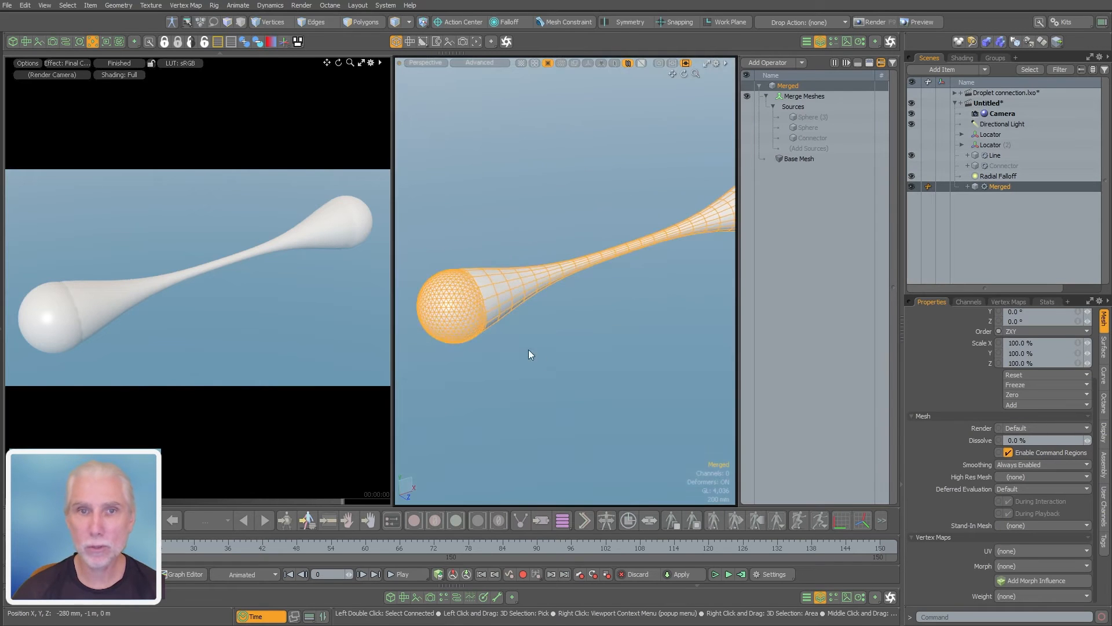
double_click(491, 296)
double_click(454, 315)
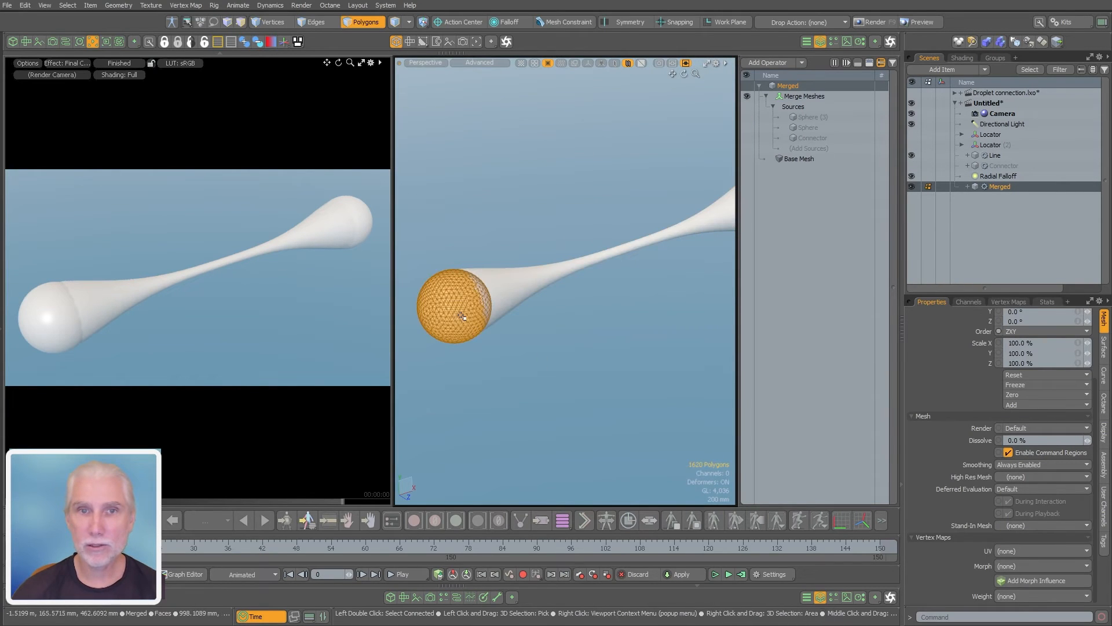
double_click(508, 298)
left_click(545, 342)
scroll(616, 293, "down", 3)
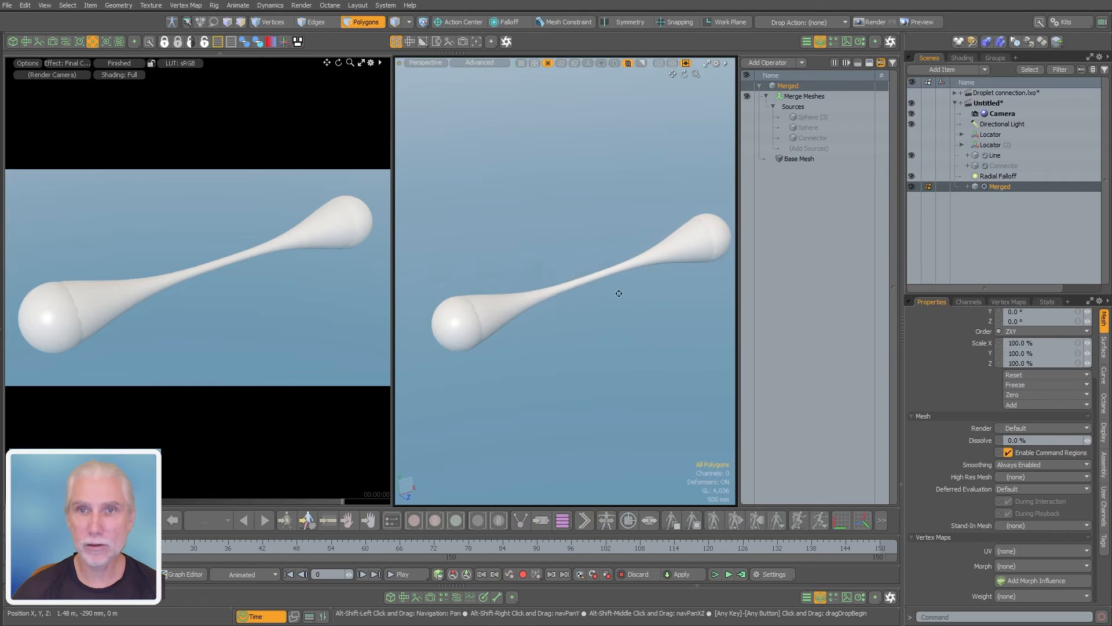
Collapse the Merge Meshes operator and check the polygon connectivity of both end spheres and the connector
left_click(766, 97)
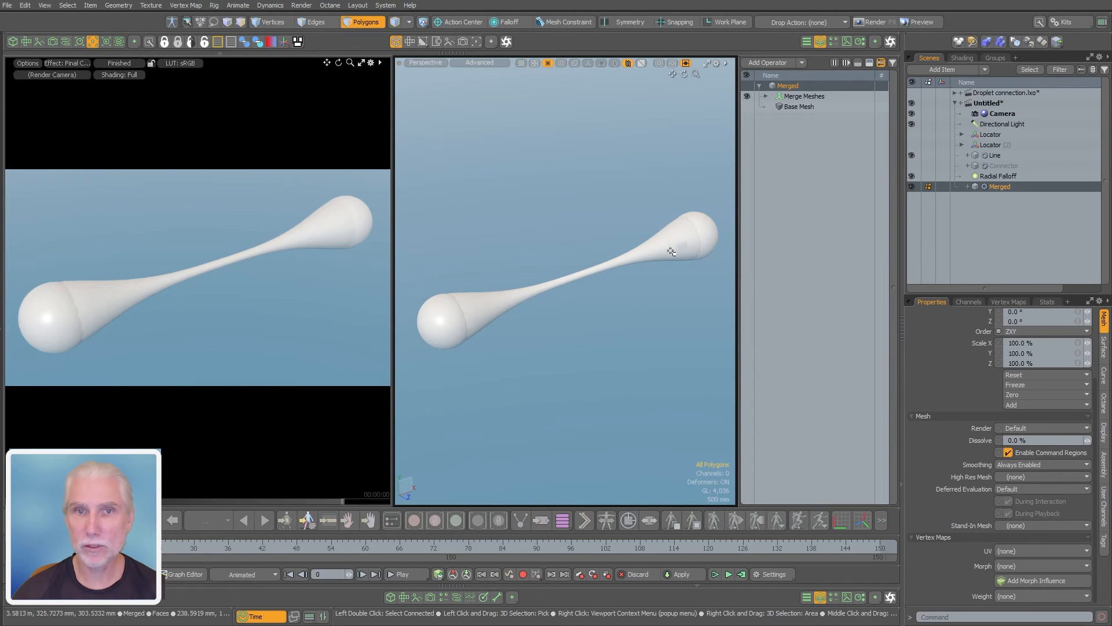
left_click_drag(448, 320, 442, 325)
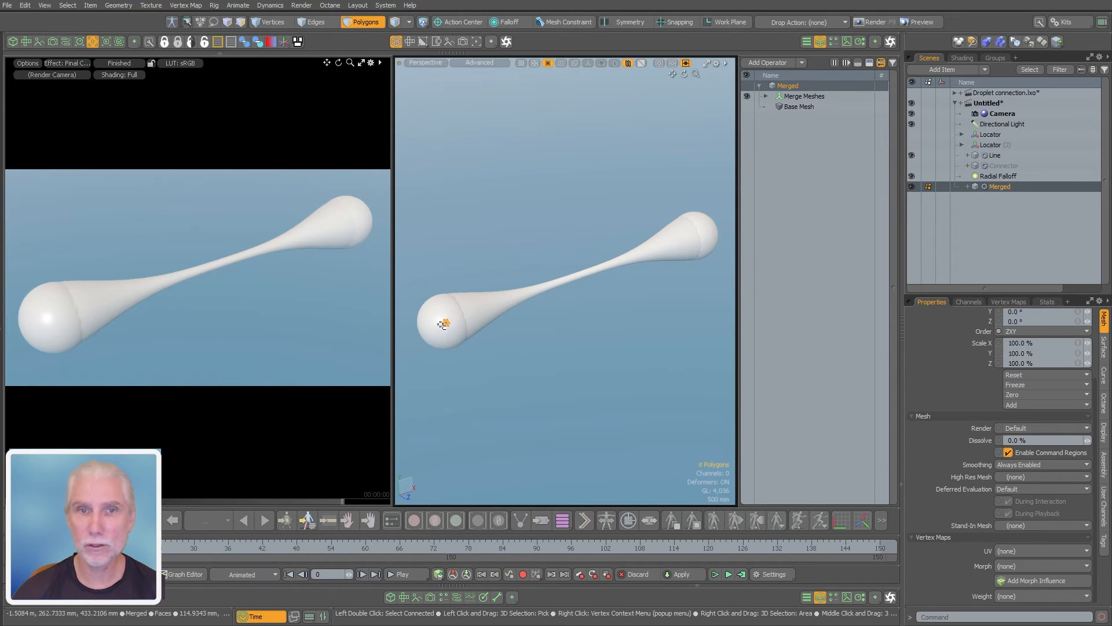
left_click_drag(712, 220, 707, 224)
double_click(707, 229)
double_click(646, 252)
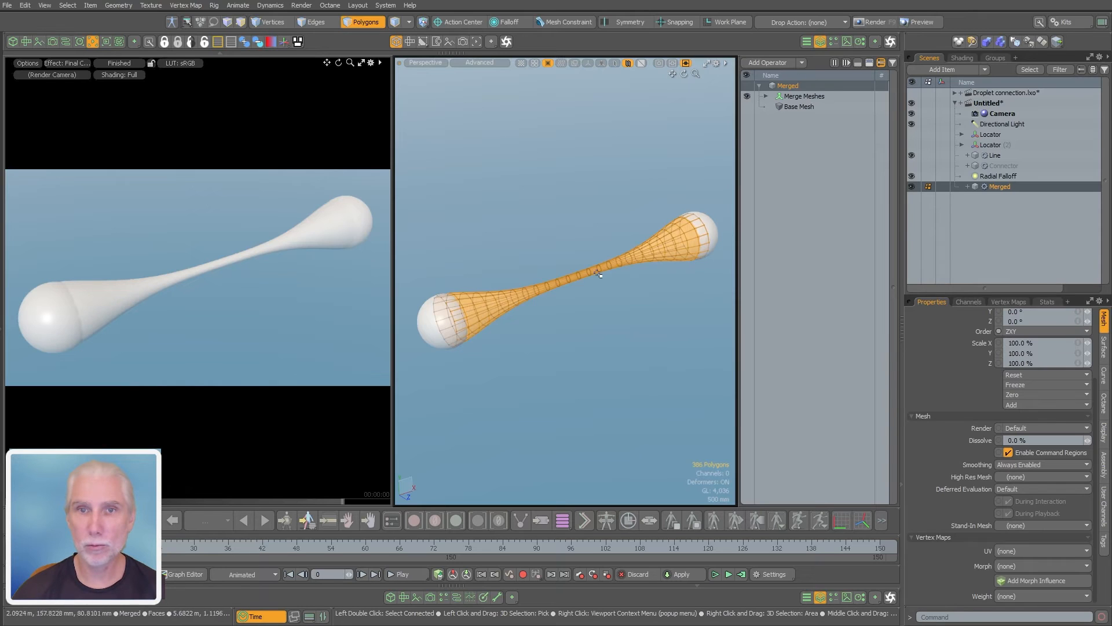
double_click(435, 336)
left_click(585, 337)
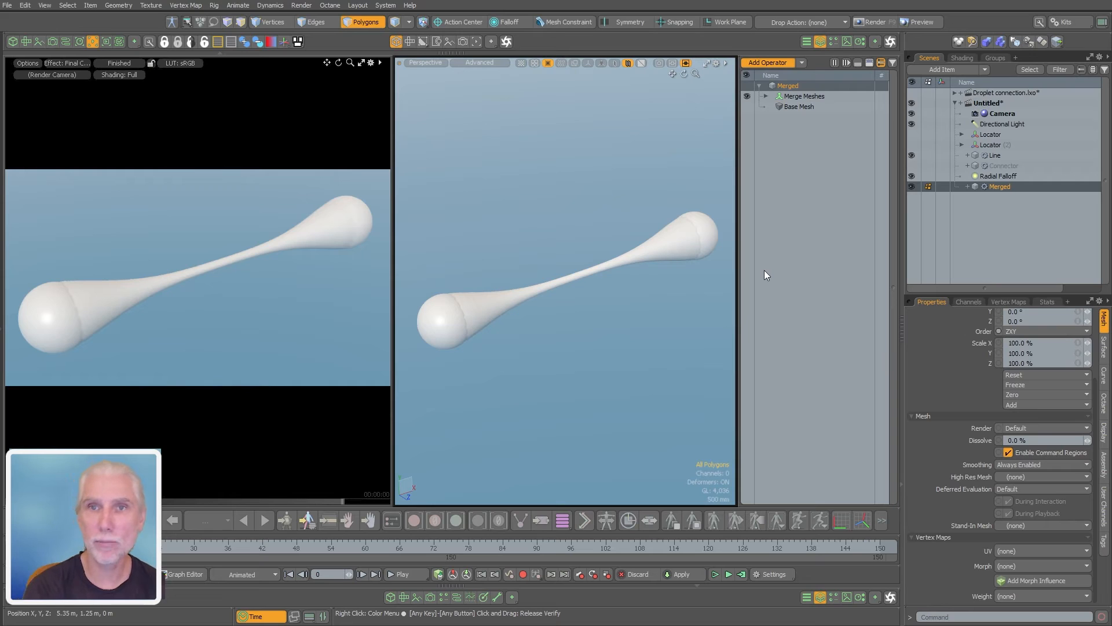
Add a Boolean operator to Merged above Merge Meshes, with no driver surface and the Union All operation
type("bool")
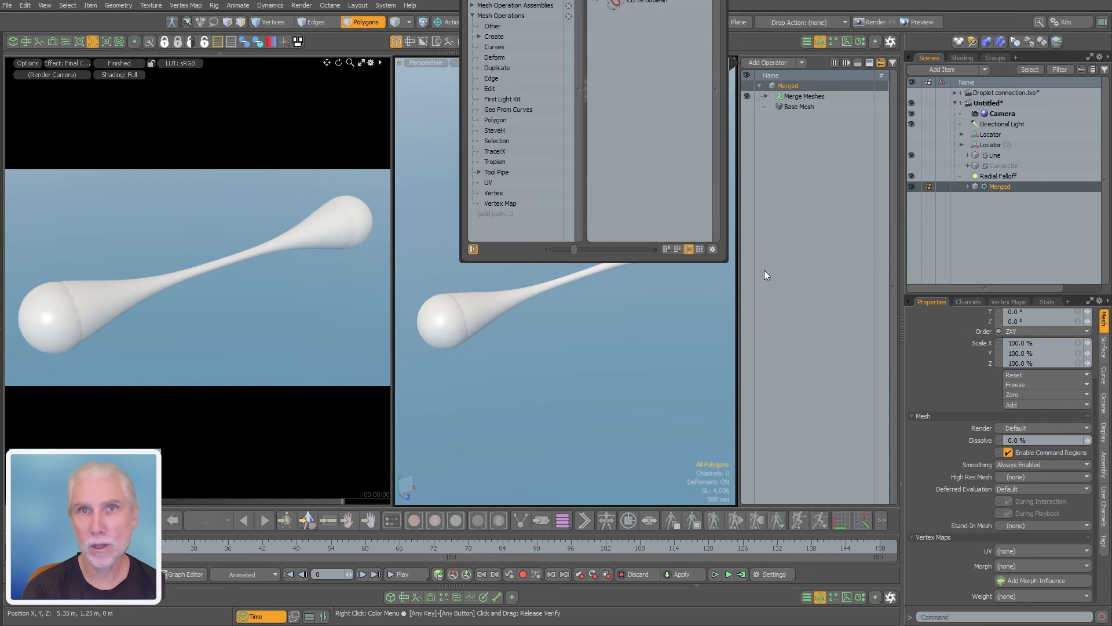
key("Return")
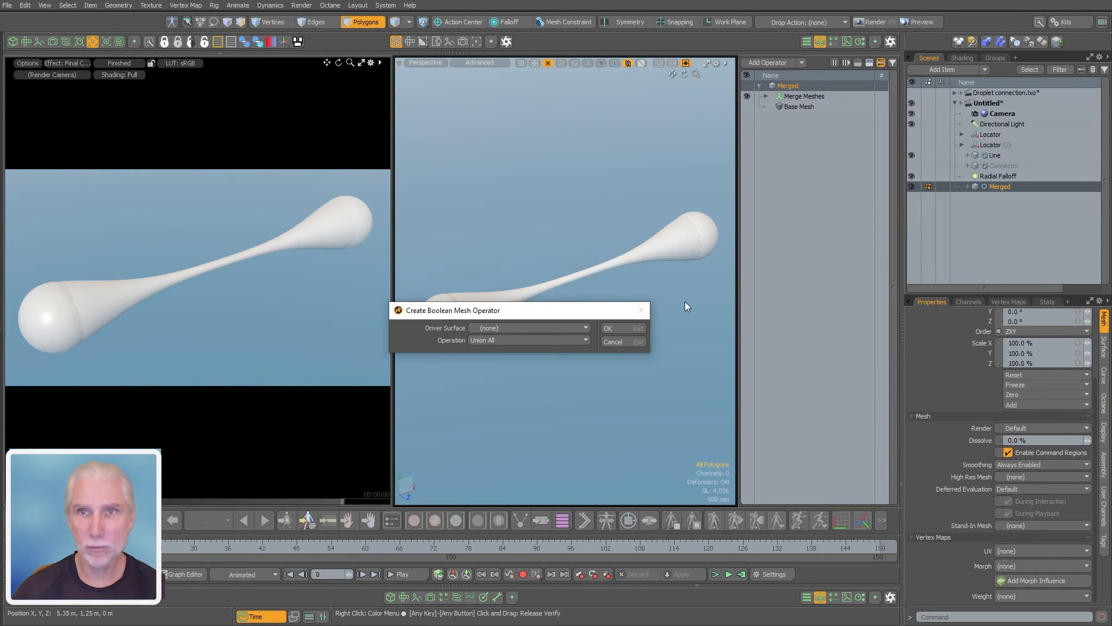
left_click(493, 340)
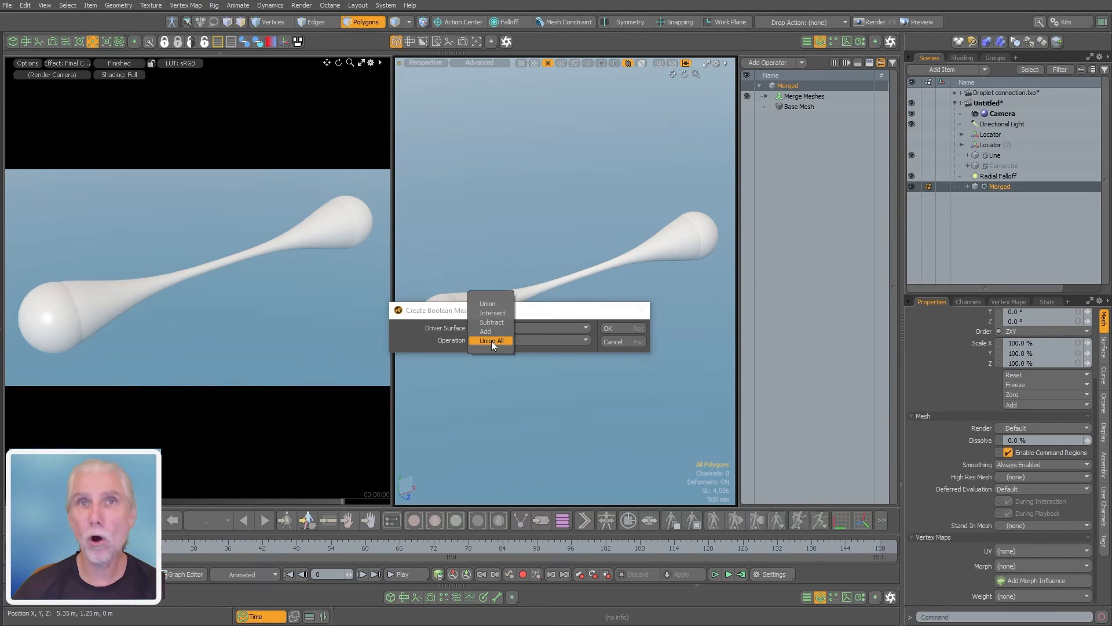
left_click(491, 341)
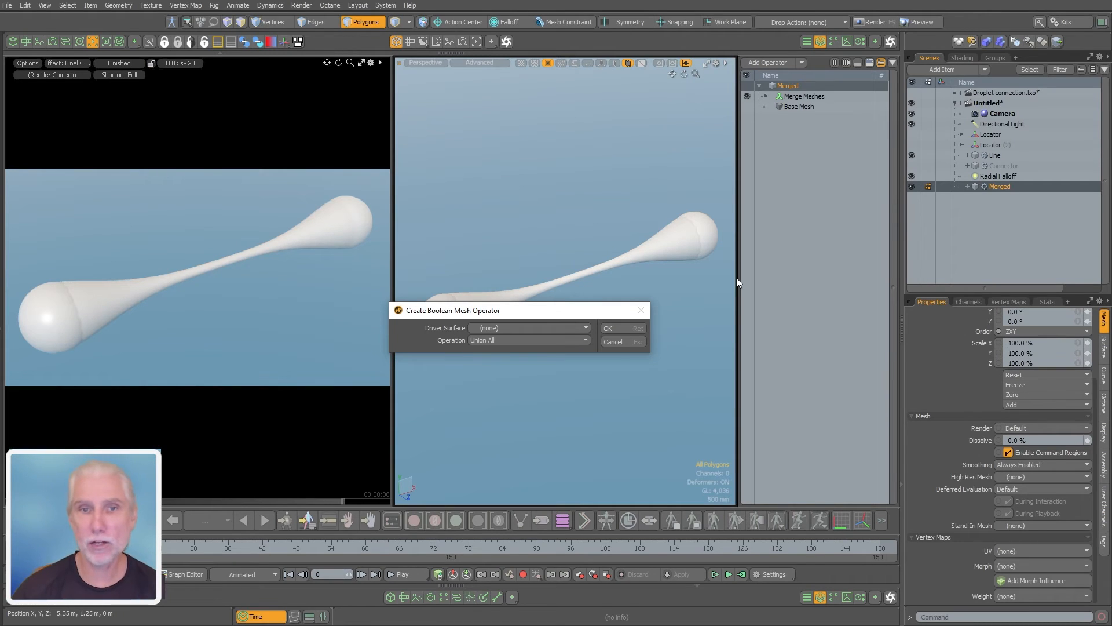
left_click(621, 328)
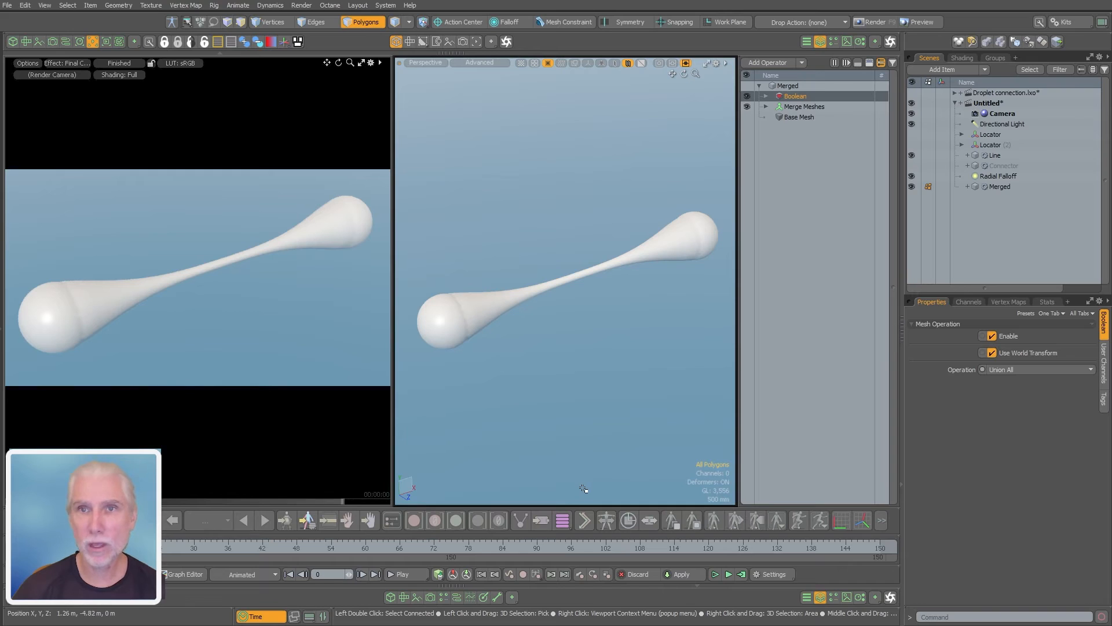
Test polygon selection on the unioned sphere, clear the selection, and show the wireframe overlay in the viewport
double_click(444, 334)
left_click(457, 408)
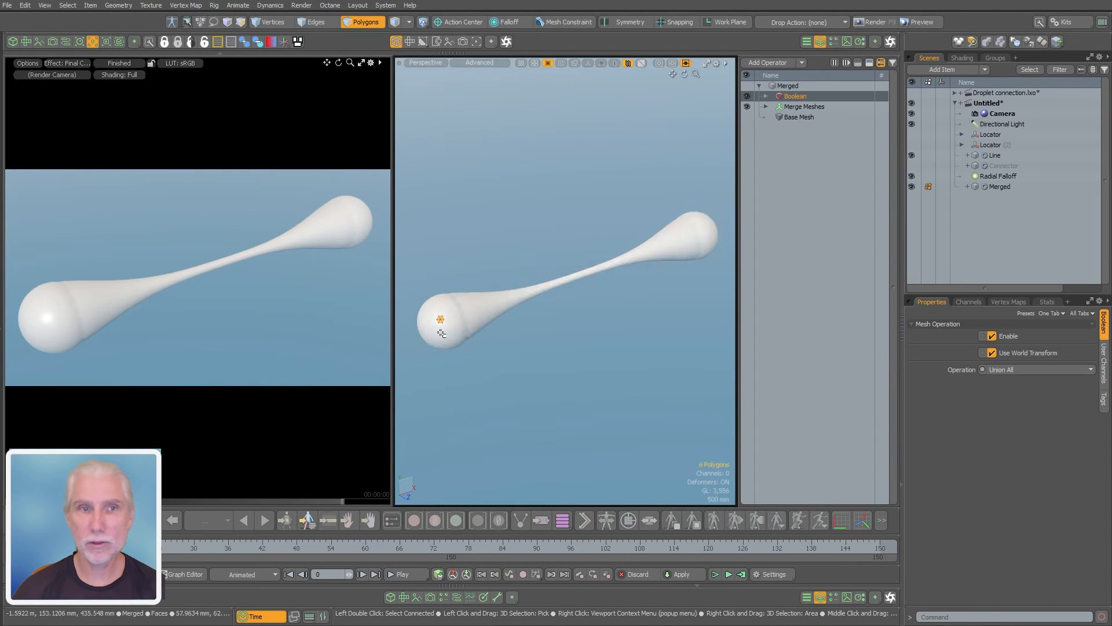
left_click_drag(453, 325, 538, 331, "ctrl+alt")
key("ctrl+3")
key("ctrl+3")
left_click(616, 332)
Examine the polygon layout along the seam where the sphere meets the connector, and across the whole Merged mesh
left_click_drag(451, 337, 624, 303, "alt")
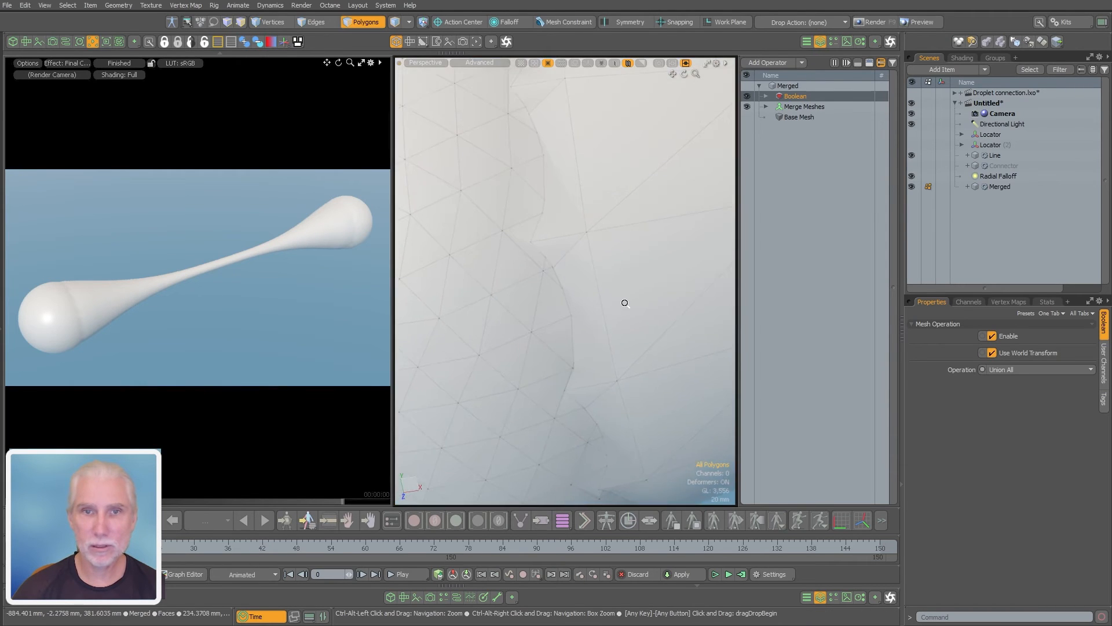
left_click_drag(460, 269, 498, 320, "alt")
left_click_drag(498, 320, 615, 364, "alt")
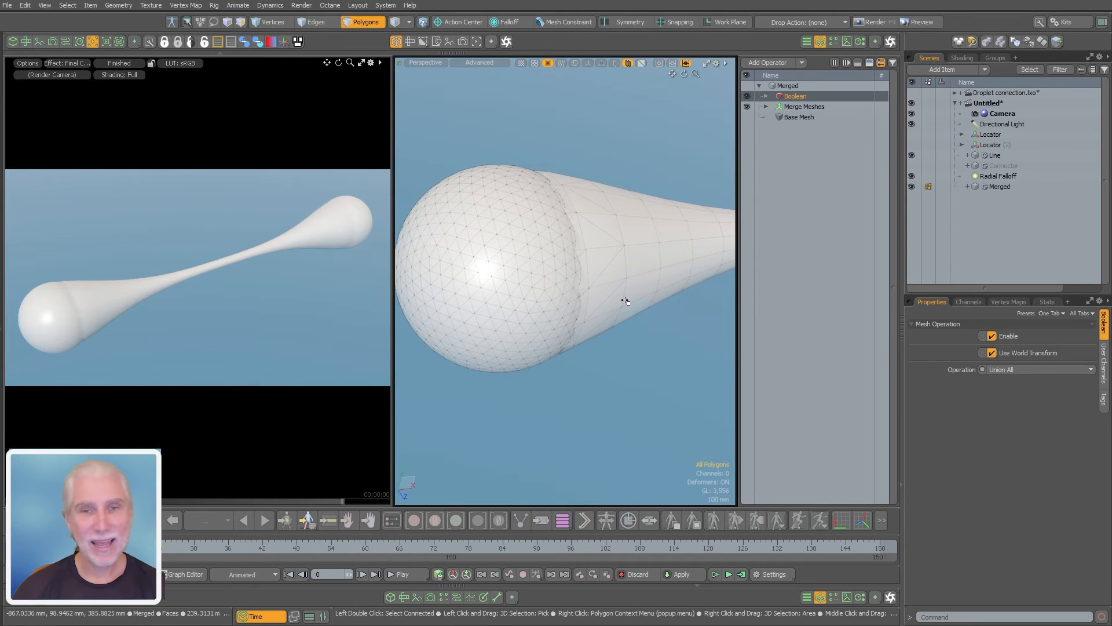
left_click_drag(627, 247, 613, 314, "ctrl+alt")
left_click_drag(614, 315, 525, 319, "ctrl+alt")
left_click_drag(600, 316, 618, 268, "alt+shift")
left_click_drag(615, 268, 621, 273, "ctrl+alt")
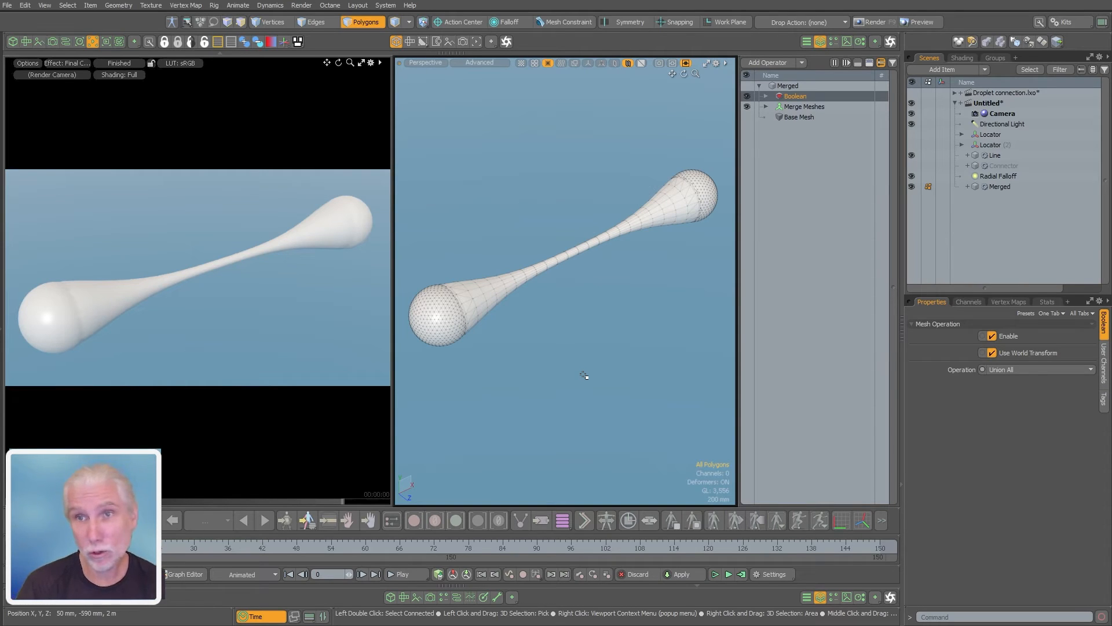
Add a VDBVoxel item to the scene and set its Source Item to Merged
left_click(1000, 219)
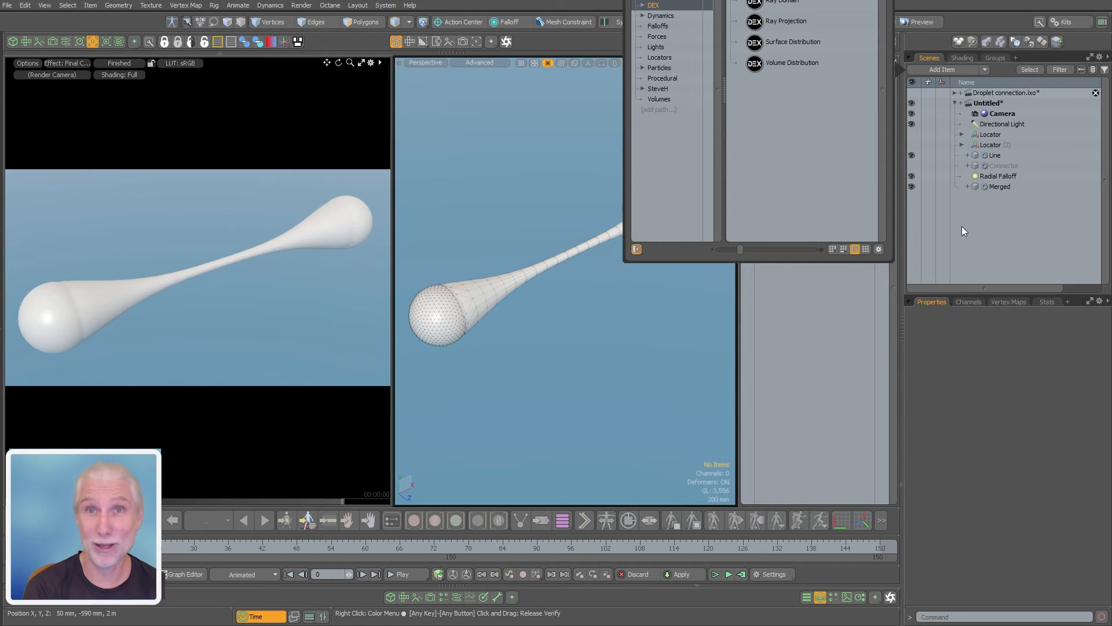
type("vdb")
key("Return")
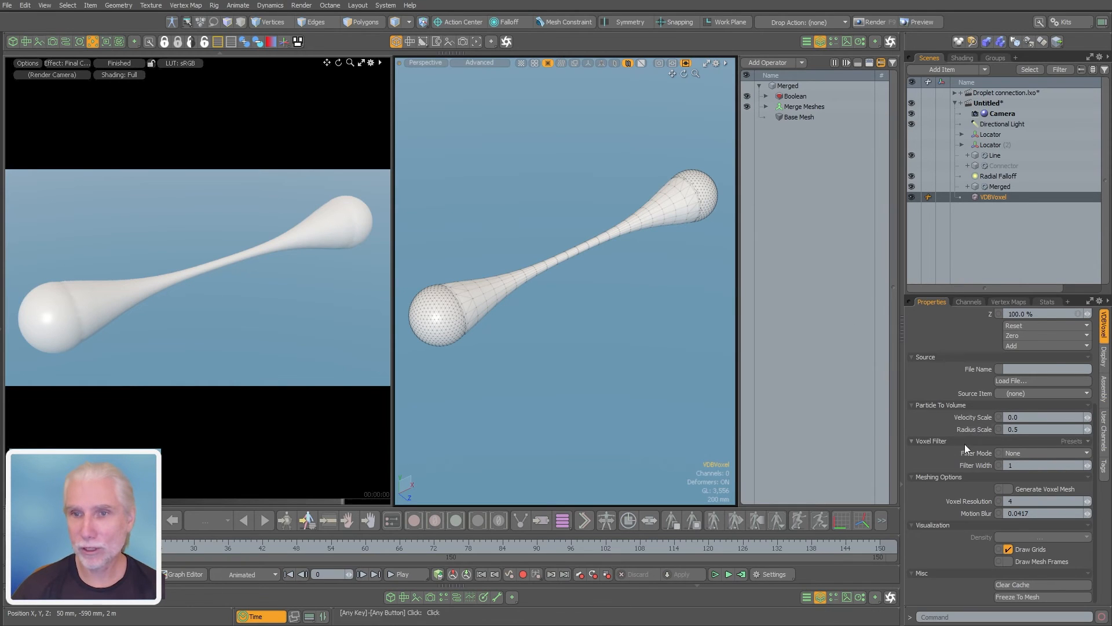
left_click(1010, 394)
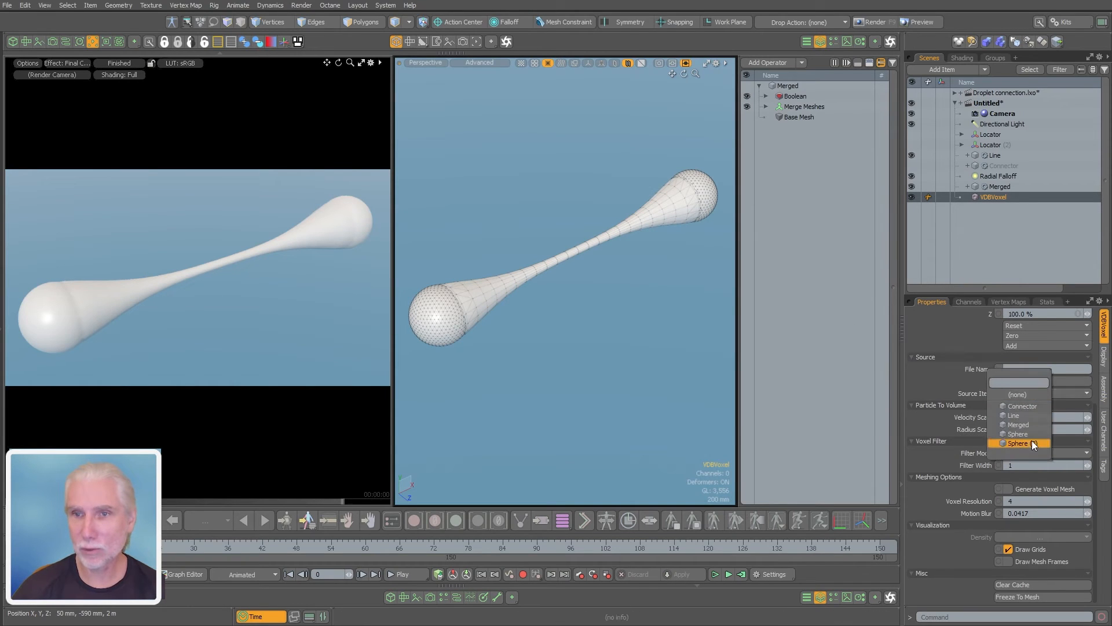
left_click(1027, 425)
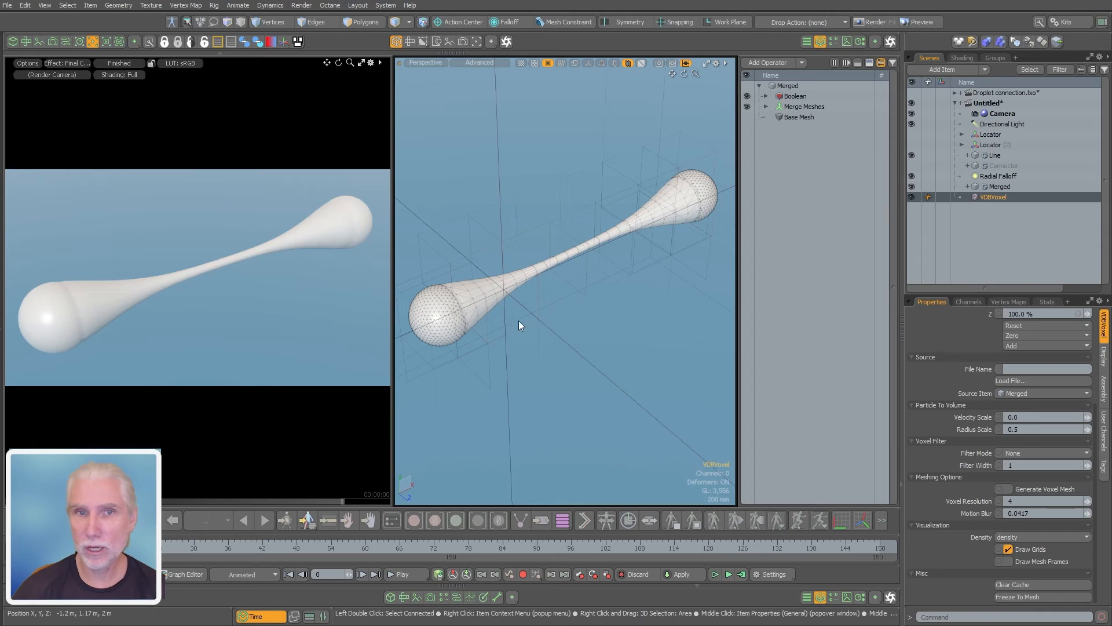
Hide the Merged and Line meshes, leaving the VDBVoxel item shown
scroll(519, 323, "down", 5)
mouse_move(519, 323)
left_mouse_down("alt")
mouse_move(610, 294)
mouse_move(524, 318)
left_mouse_up("alt")
scroll(522, 318, "up", 4)
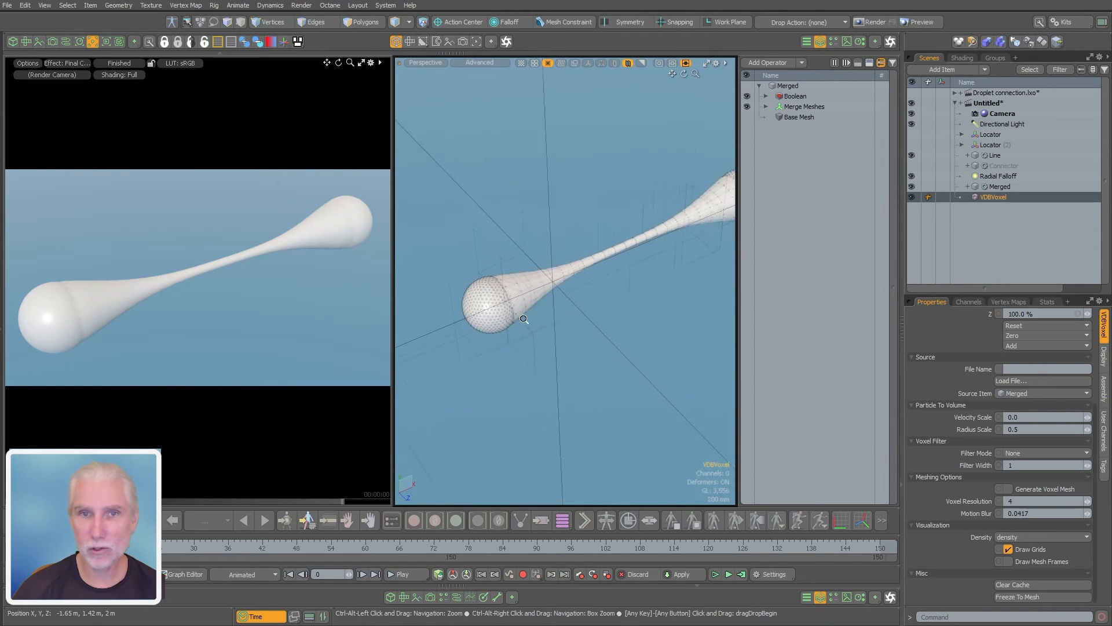
scroll(521, 318, "down", 2)
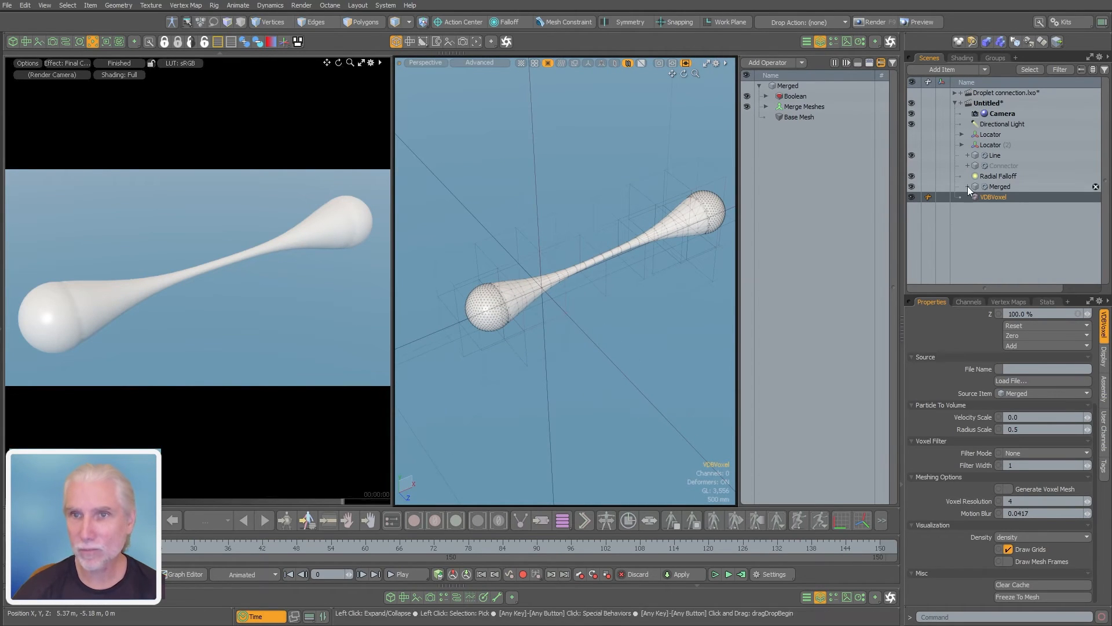
left_click(912, 187)
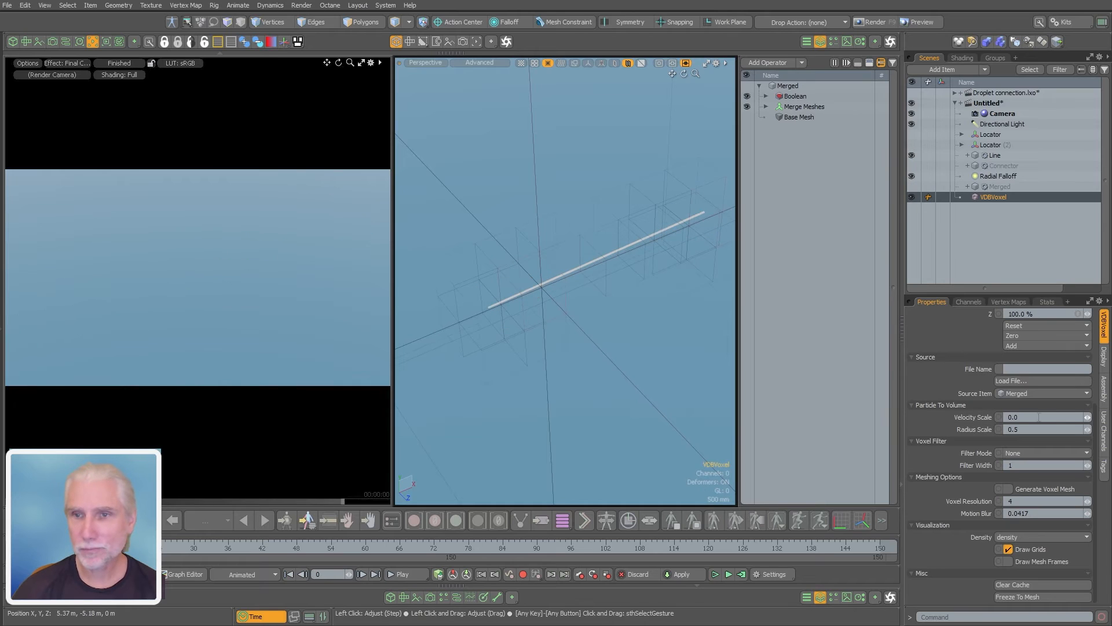
left_click(911, 156)
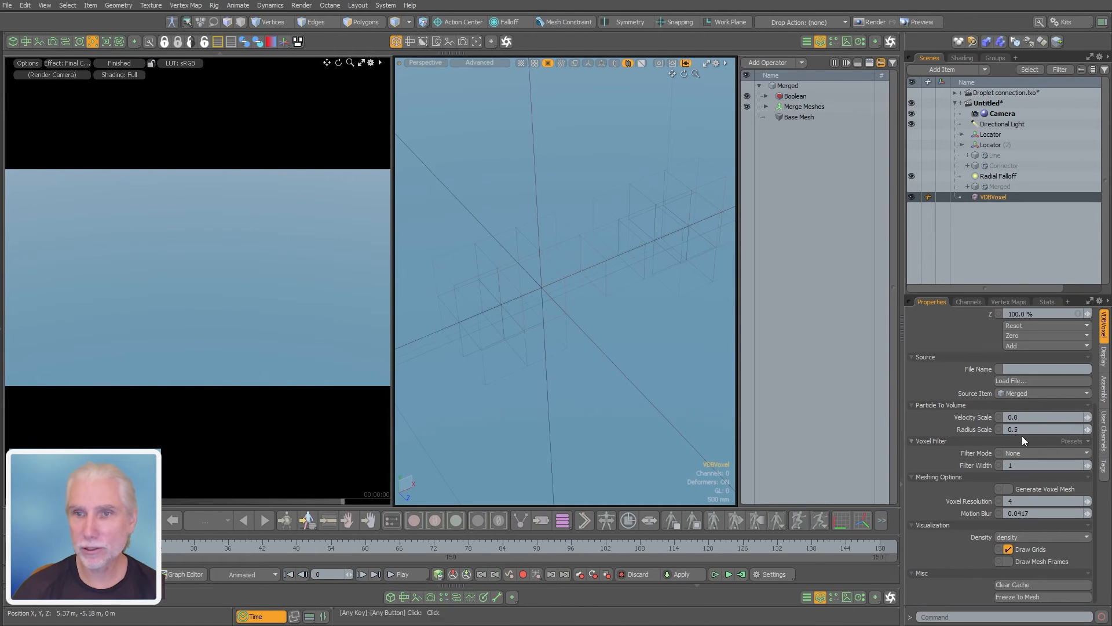
Turn on Generate Voxel Mesh for the VDBVoxel item and examine the voxel surface up close
left_click(1042, 491)
scroll(581, 283, "up", 5)
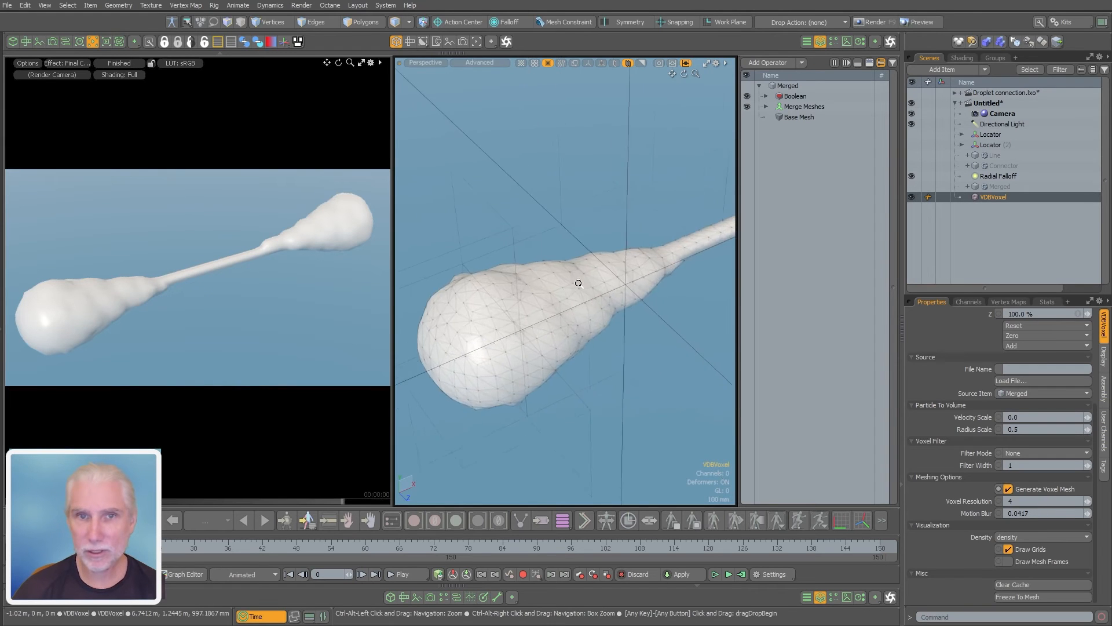
Set the VDBVoxel item's Voxel Resolution to 50 and examine the surface up close around the sphere and connector seam
left_click_drag(581, 282, 649, 314, "alt")
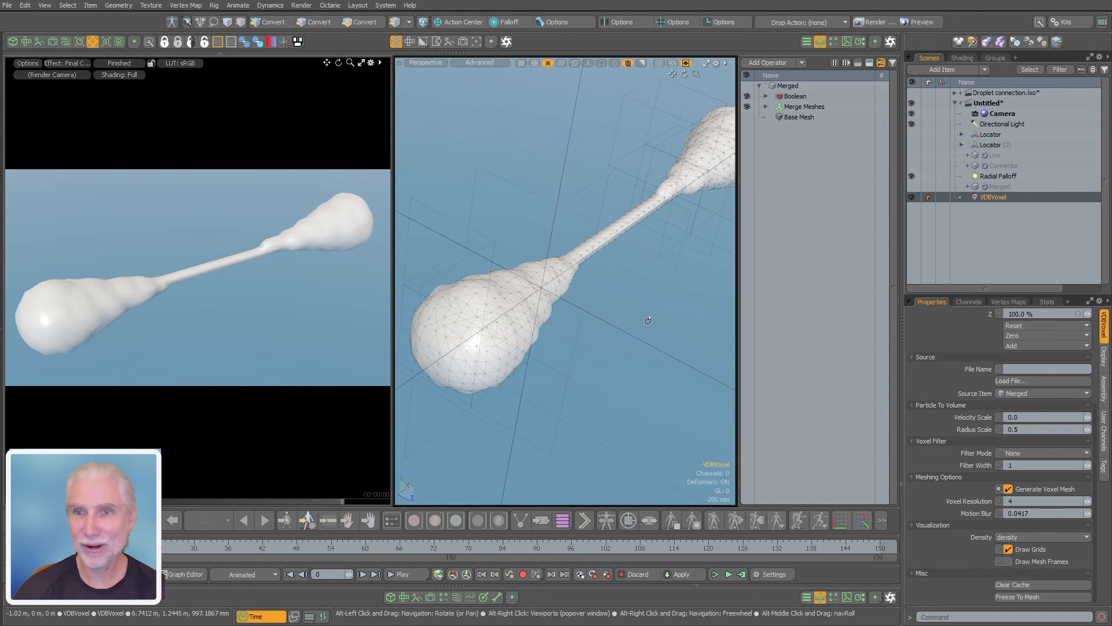
left_click(1023, 501)
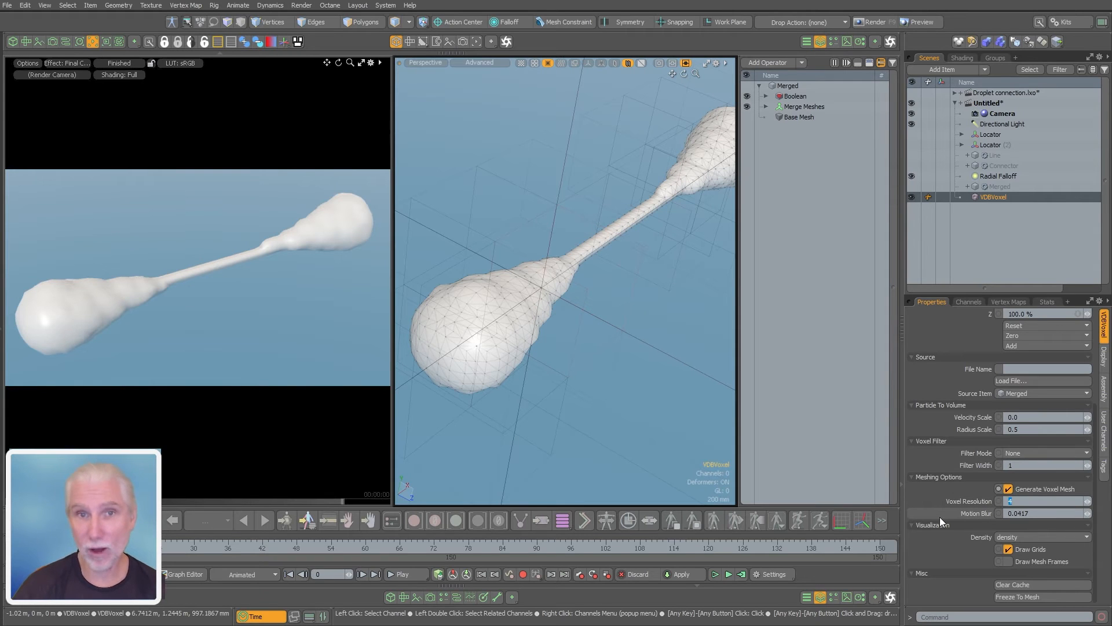
type("50")
key("Return")
left_click_drag(543, 358, 491, 408, "alt")
left_click(543, 420)
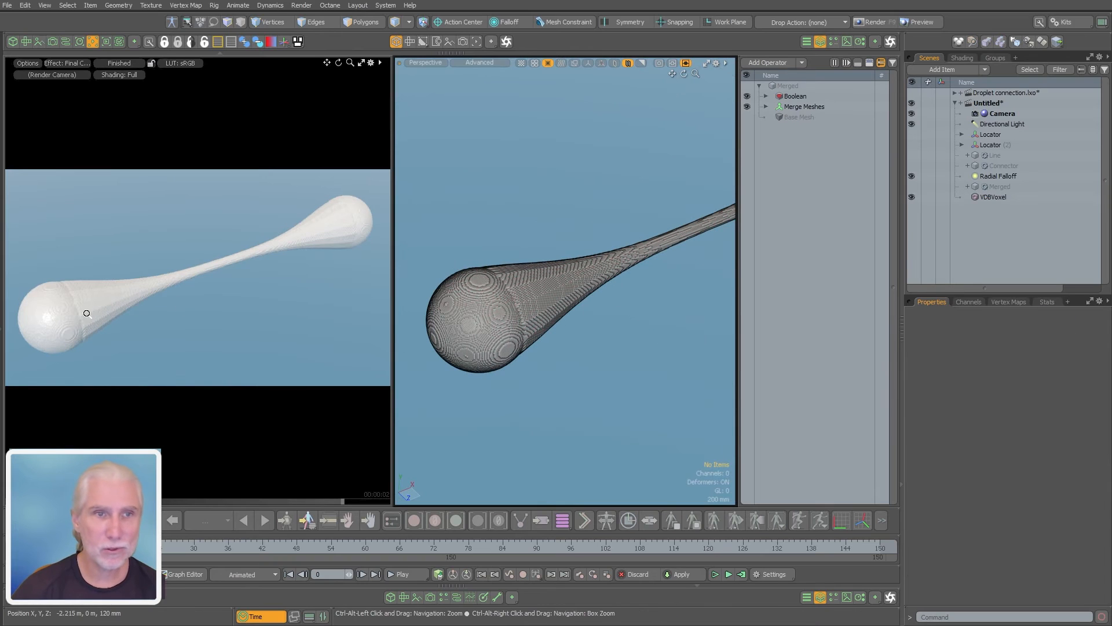
left_click_drag(67, 312, 219, 284, "ctrl+alt")
mouse_move(602, 376)
left_mouse_down("ctrl+alt")
mouse_move(484, 383)
mouse_move(645, 351)
mouse_move(623, 370)
left_mouse_up("ctrl+alt")
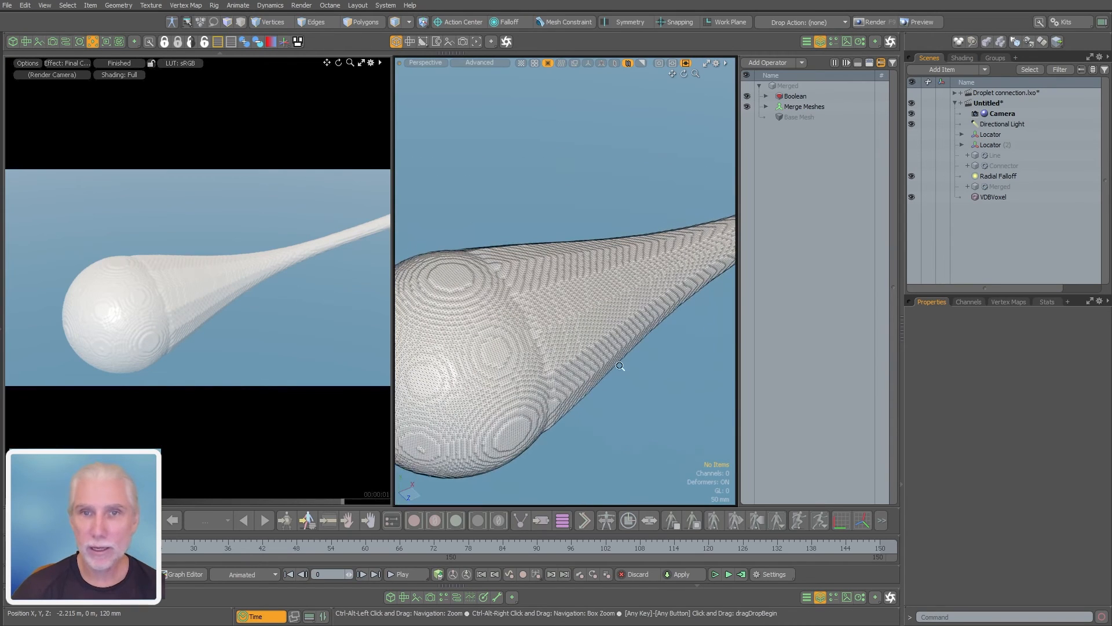
Set the VDBVoxel item's Filter Mode to Gaussian with a Filter Width of 4
left_click(1001, 198)
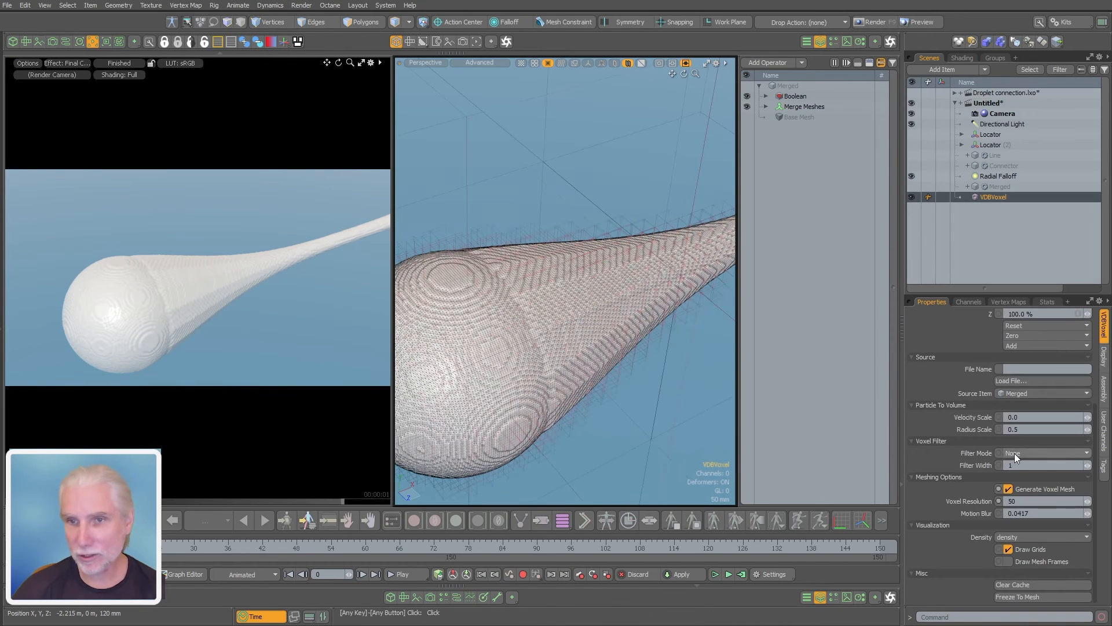
left_click(1034, 453)
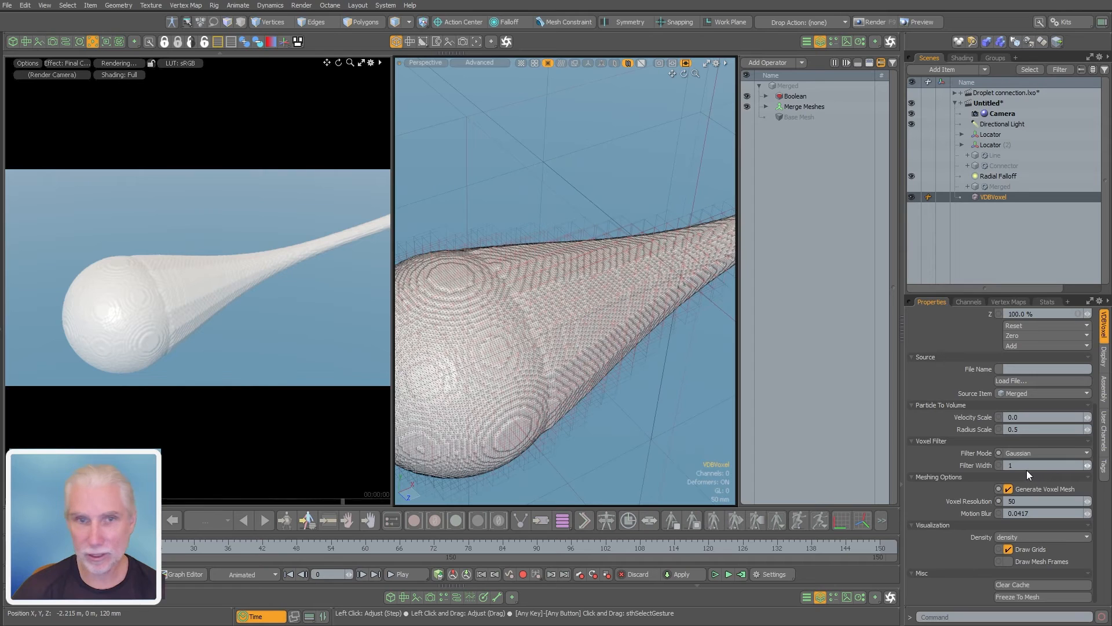
left_click(1027, 467)
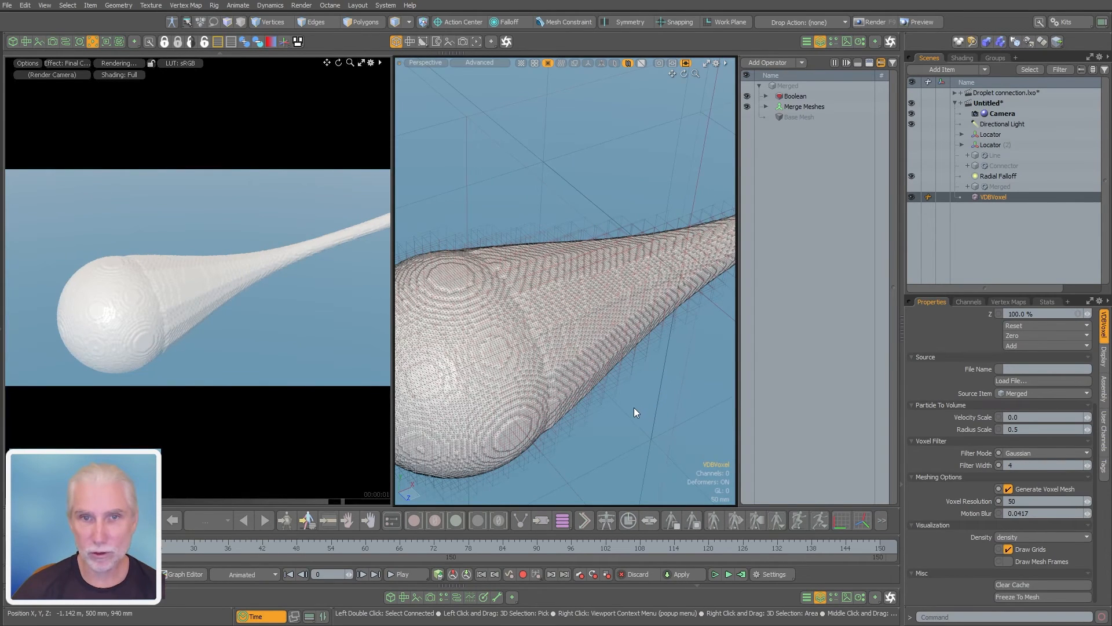
left_click_drag(639, 402, 533, 398, "ctrl+alt")
left_click_drag(637, 383, 603, 354, "alt+shift")
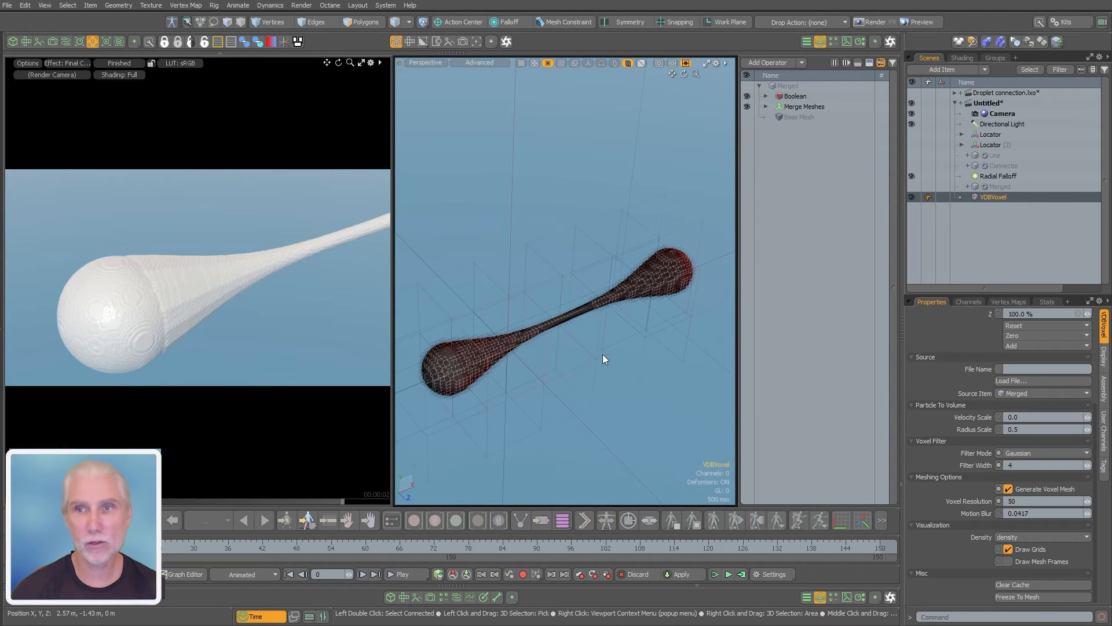
Hide the VDBVoxel item and show the Merged mesh again
left_click(912, 197)
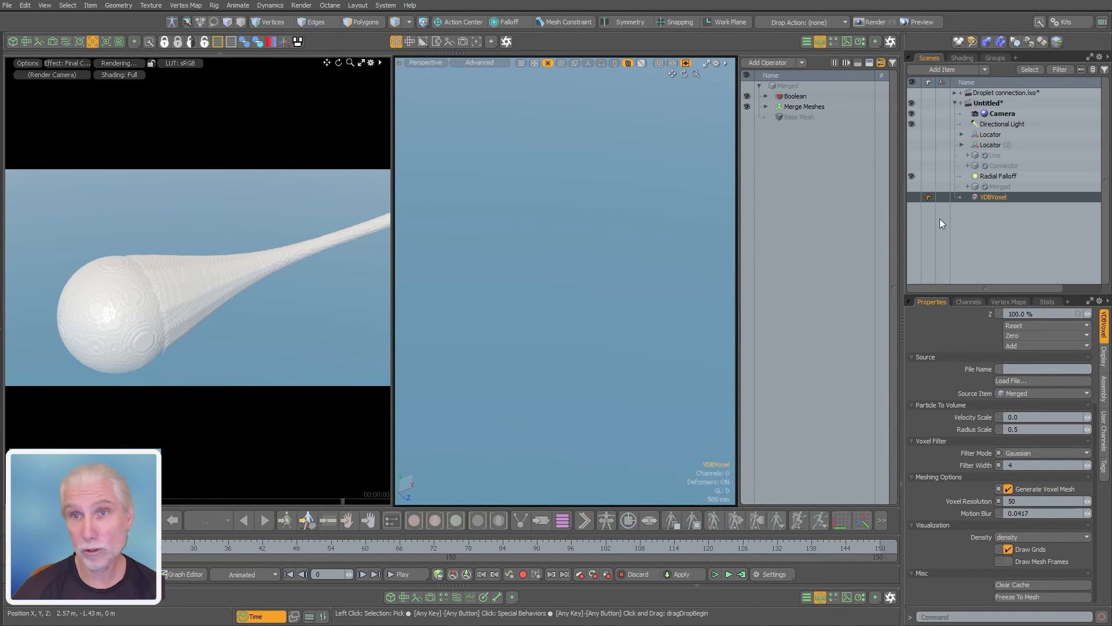
left_click(1003, 206)
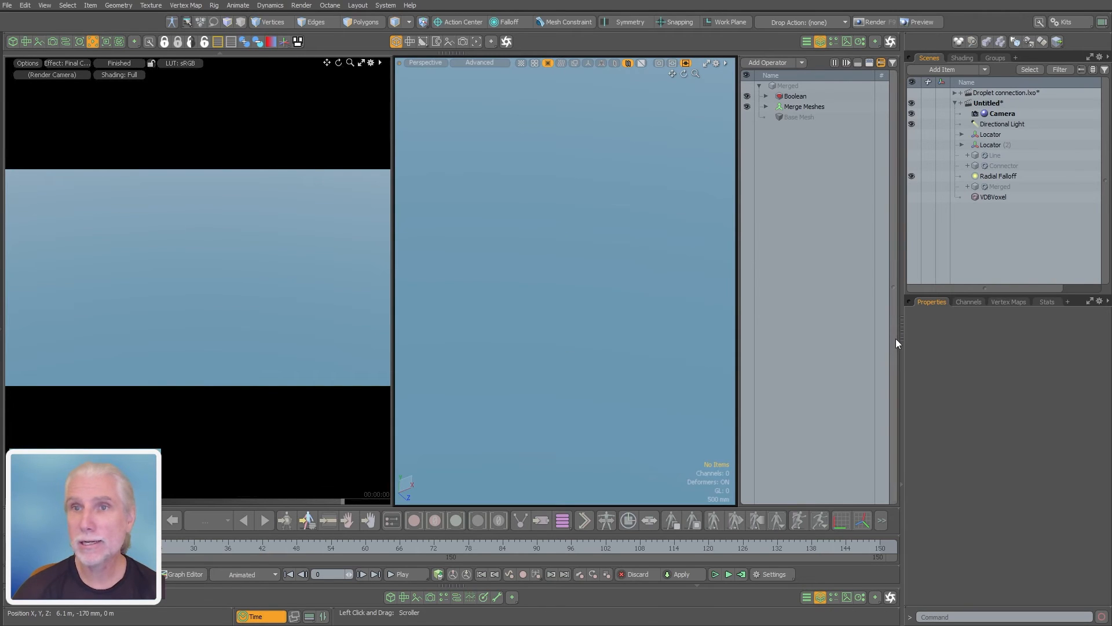
left_click(912, 187)
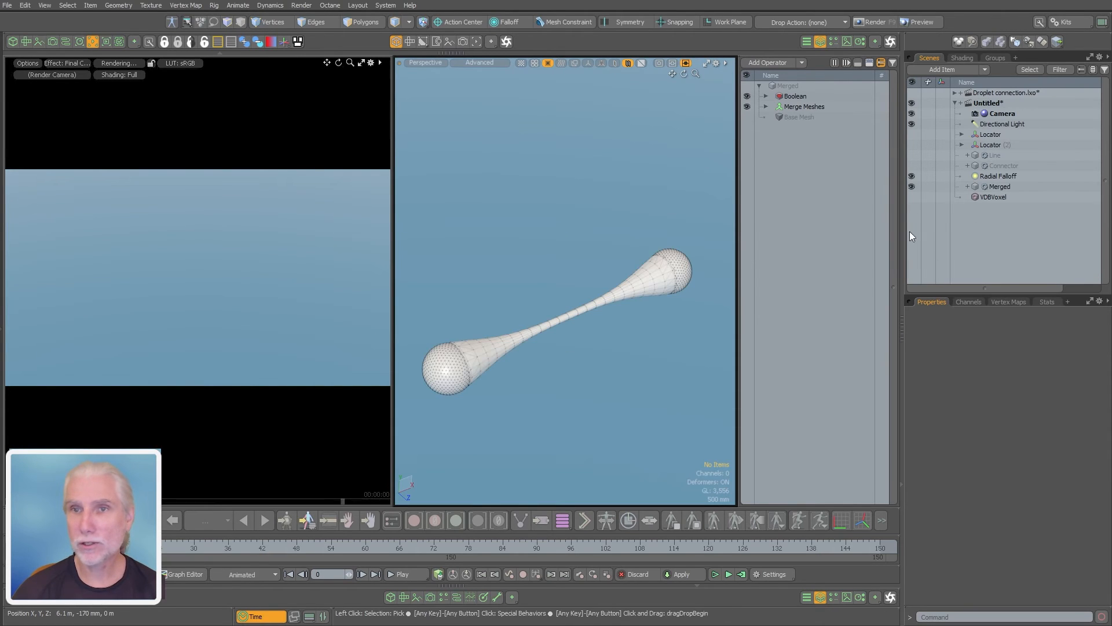
left_click_drag(596, 335, 480, 321, "alt")
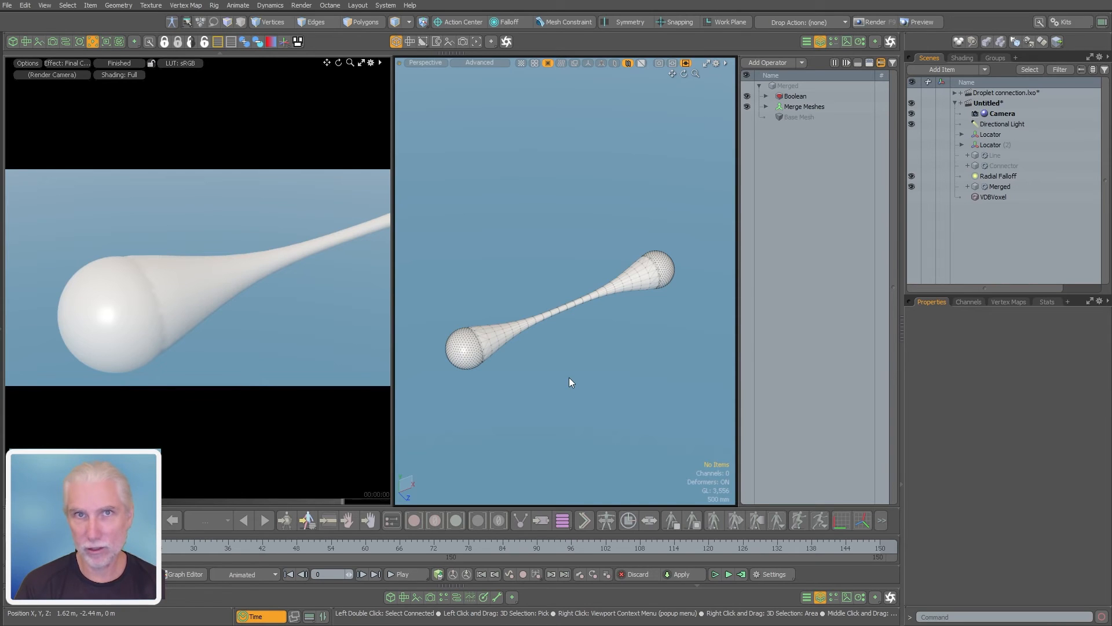
Switch to polygon selection and make a duplicate of the Merged mesh with its mesh operations frozen
left_click(775, 63)
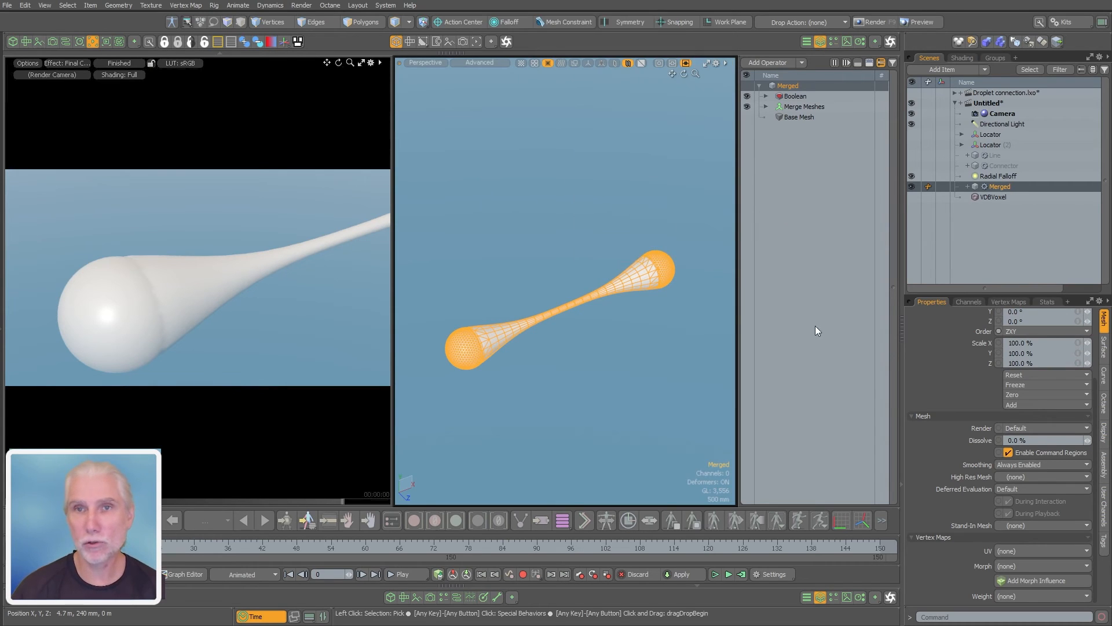
left_click(620, 395)
key("3")
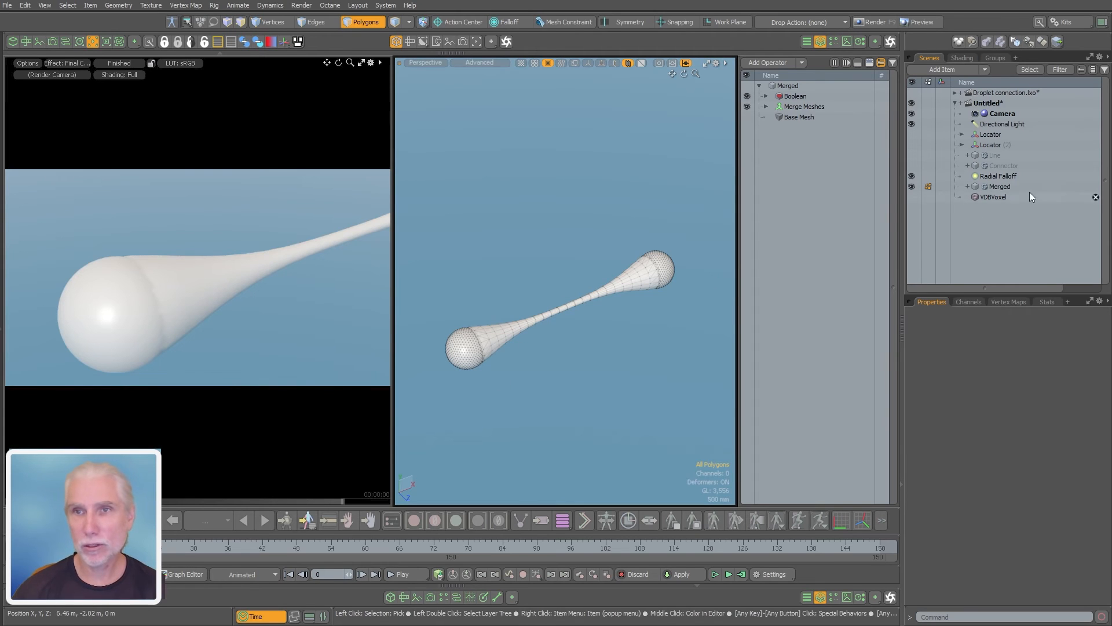
right_click(993, 186)
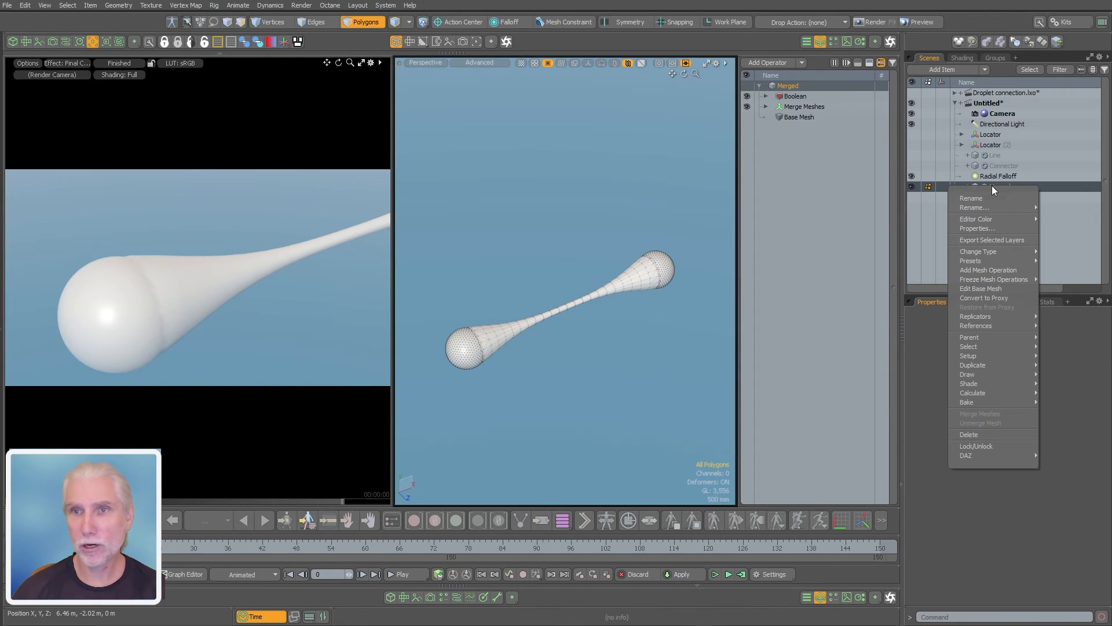
mouse_move(985, 280)
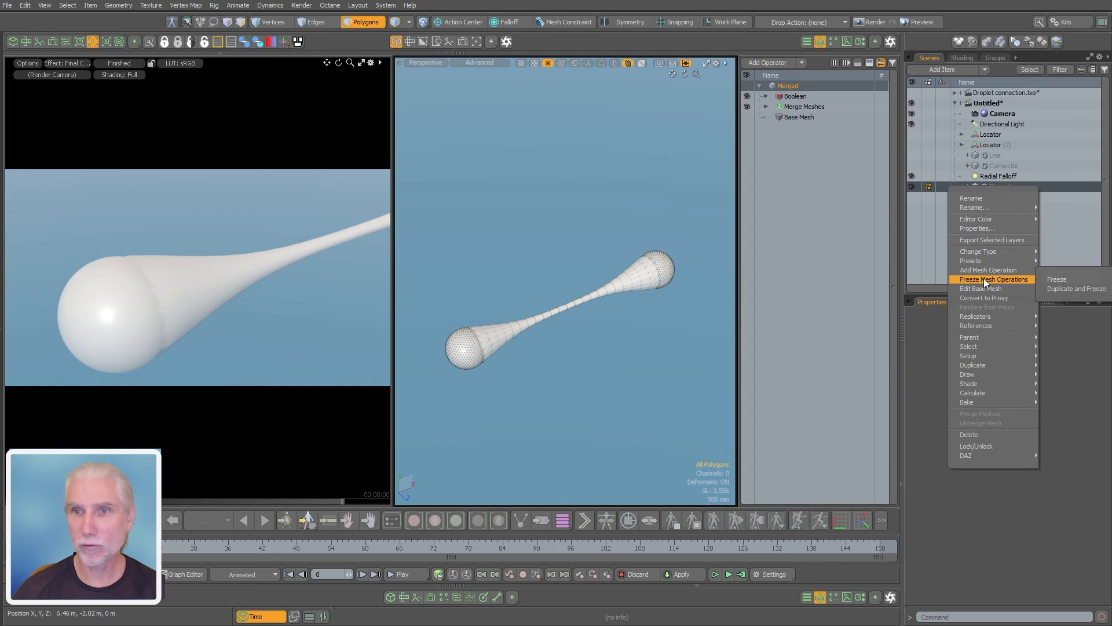
left_click(1070, 287)
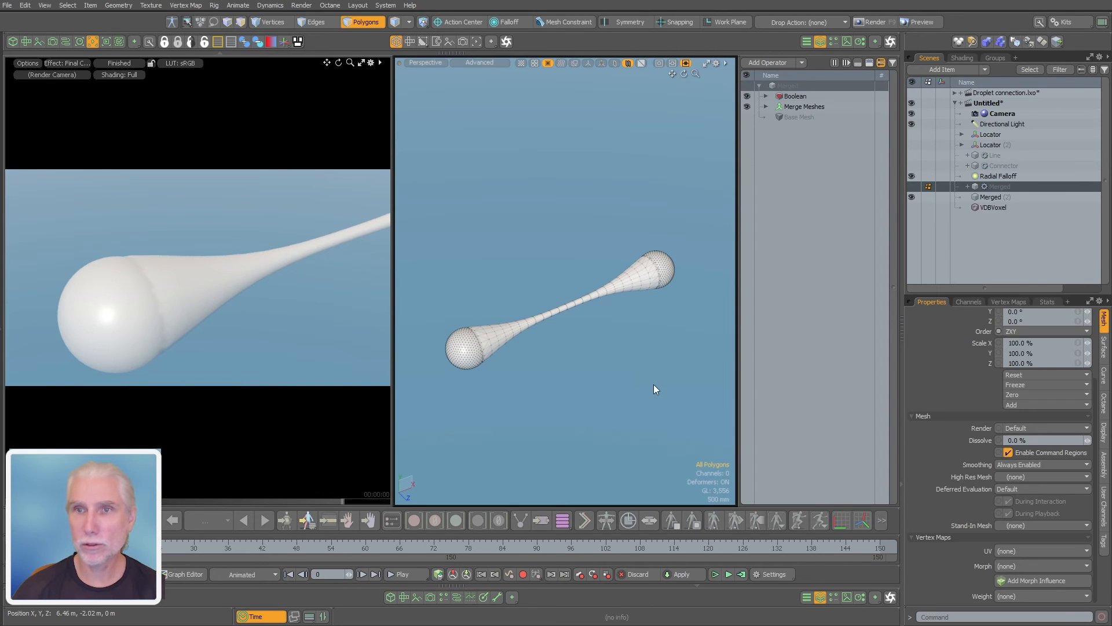
Select the frozen duplicate of the Merged mesh and examine its polygons around the sphere and connector seam
right_click_drag(529, 312, 719, 211)
left_click(630, 364)
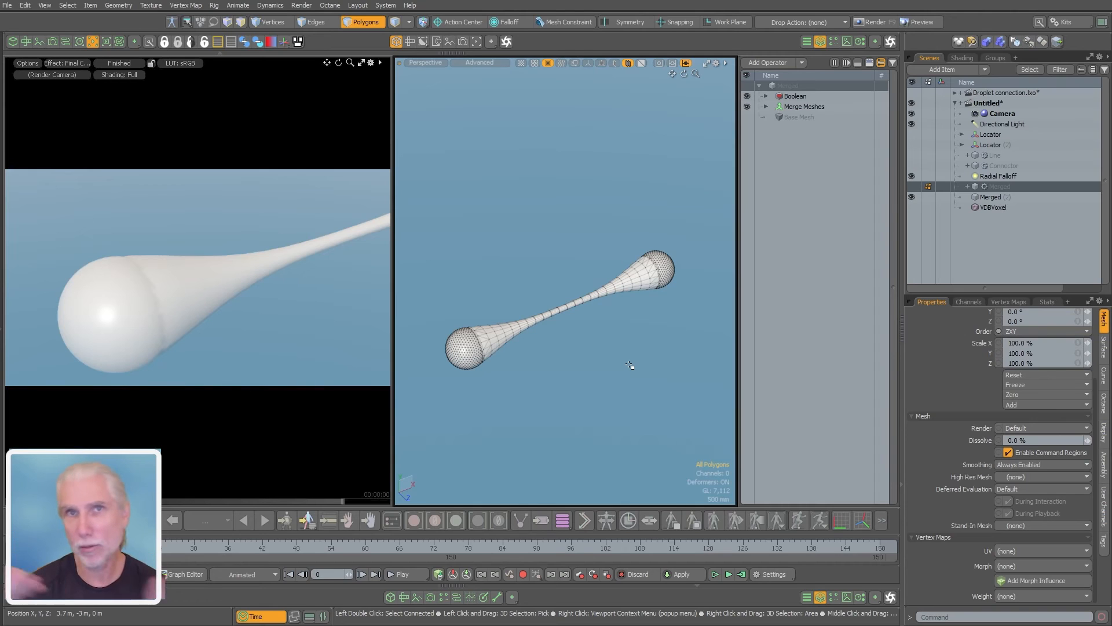
left_click(993, 196)
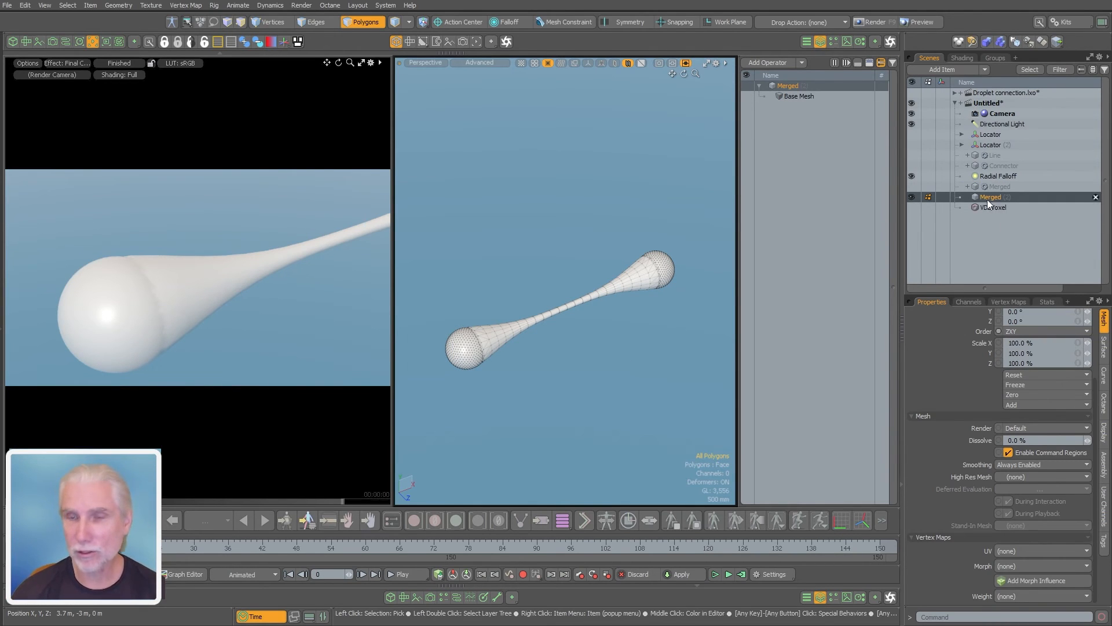
left_click_drag(623, 327, 572, 324, "alt")
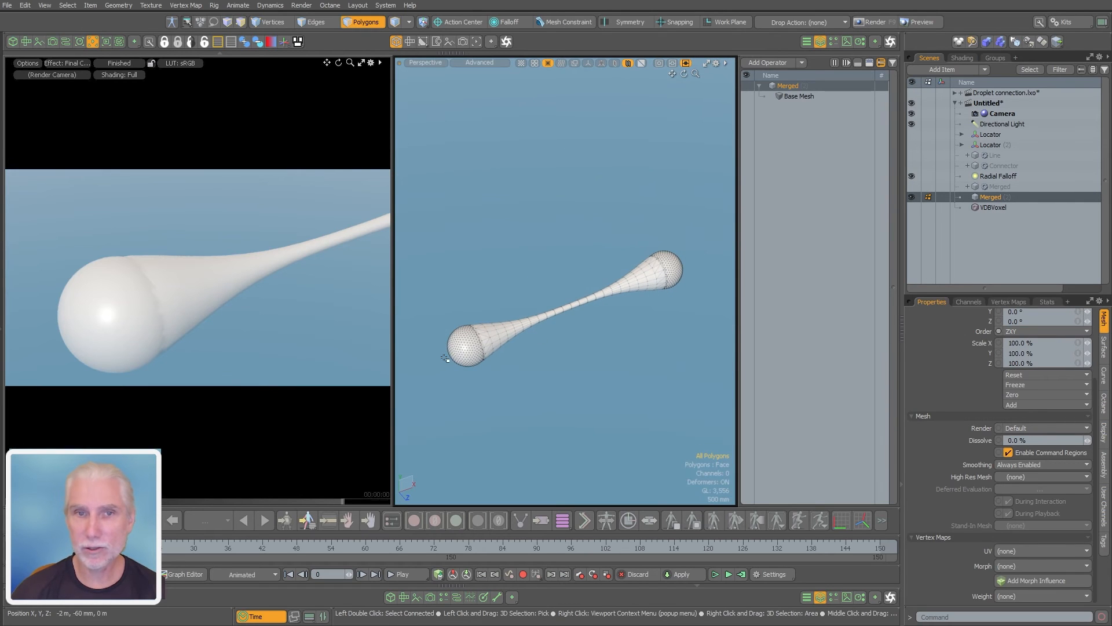
double_click(464, 354)
left_click_drag(463, 343, 549, 335, "ctrl+alt")
left_click(634, 389)
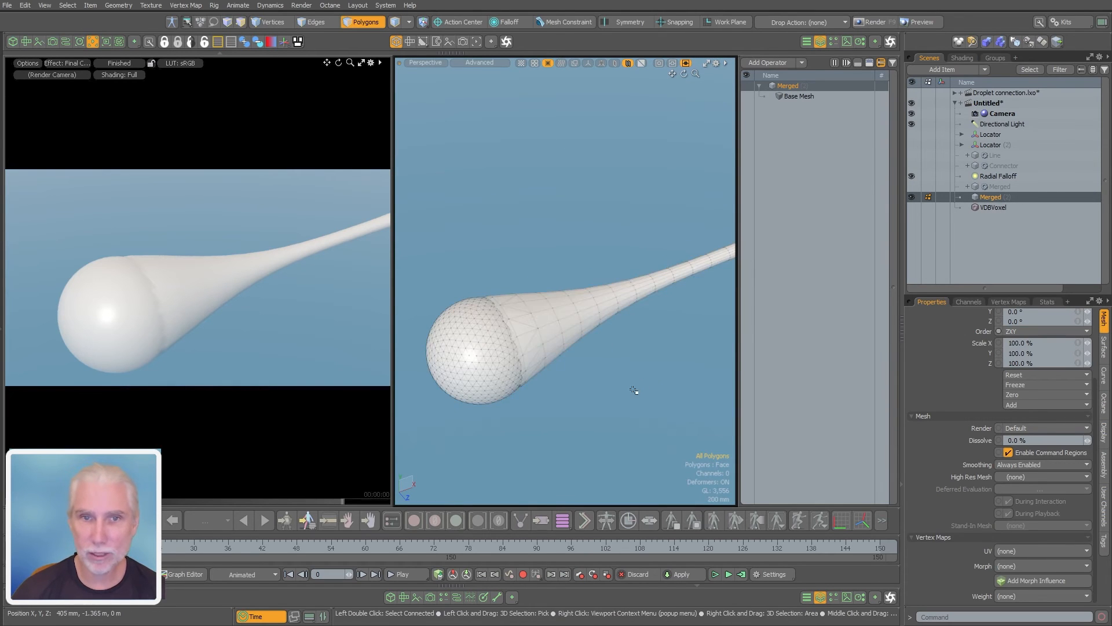
left_click_drag(636, 379, 505, 348, "ctrl+alt")
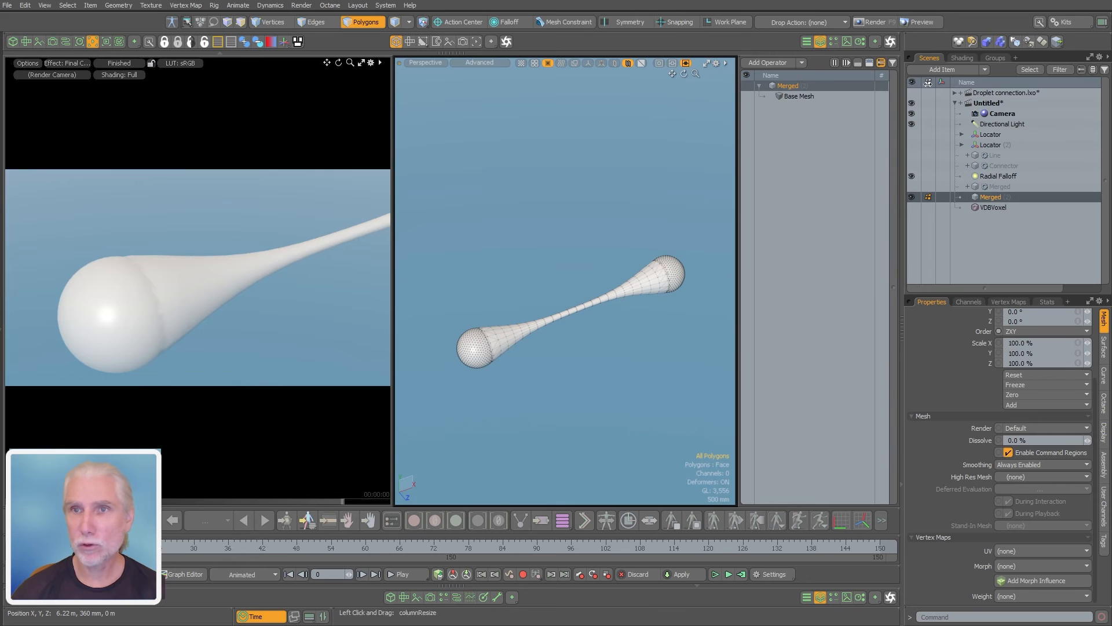
Open the Quad Remesher kit's settings with the frozen Merged duplicate selected, placing its window clear of the item list
left_click(1055, 27)
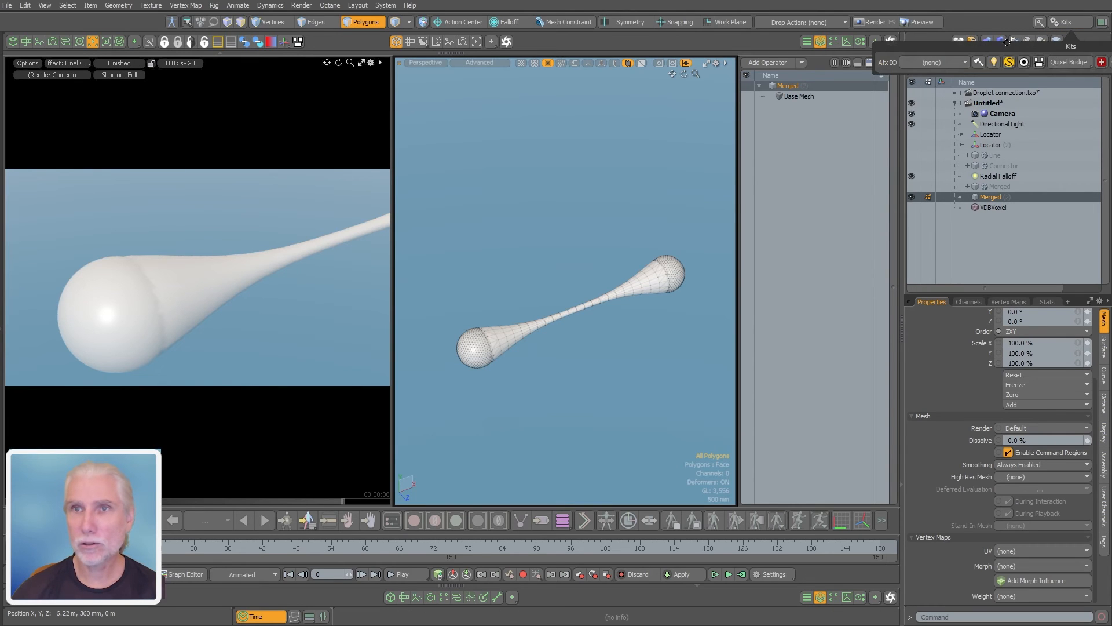
left_click_drag(1071, 46, 867, 47)
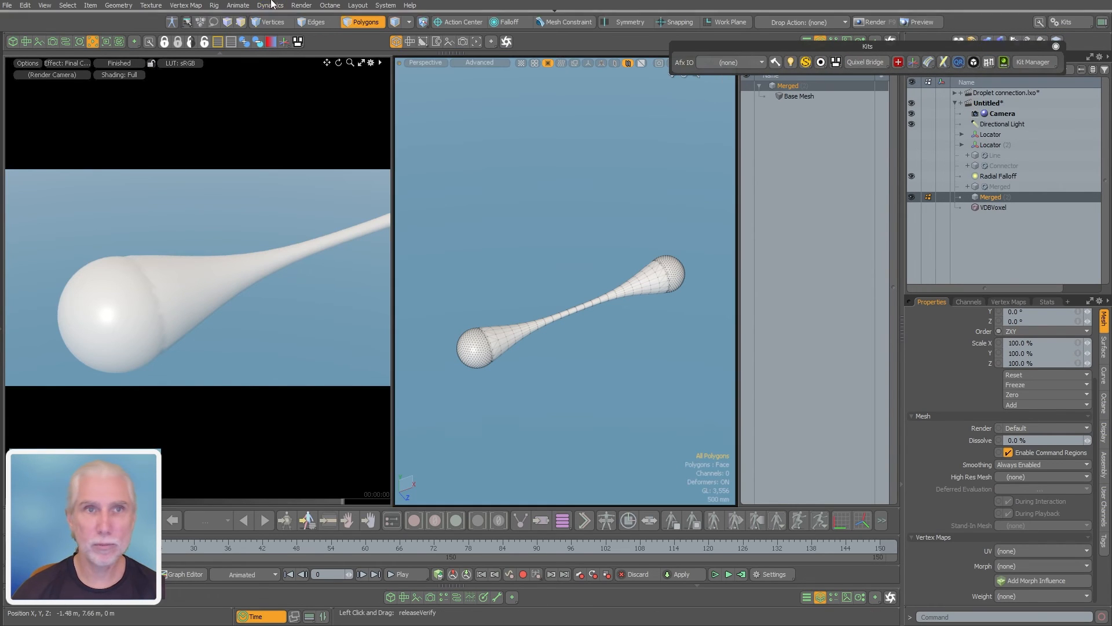
left_click(114, 6)
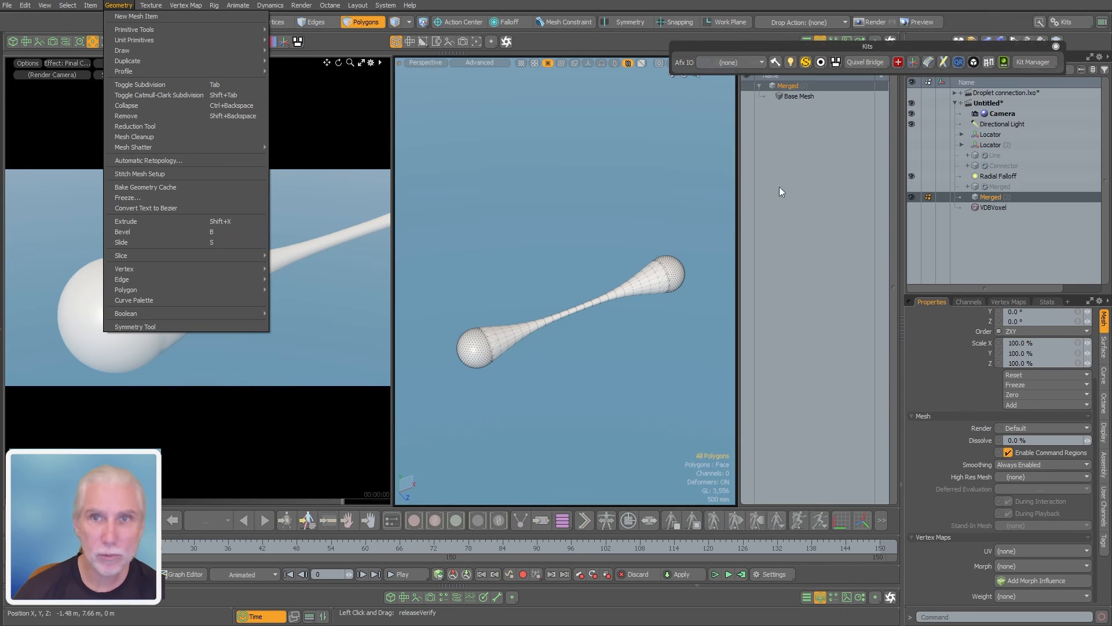
left_click(768, 45)
left_click(959, 62)
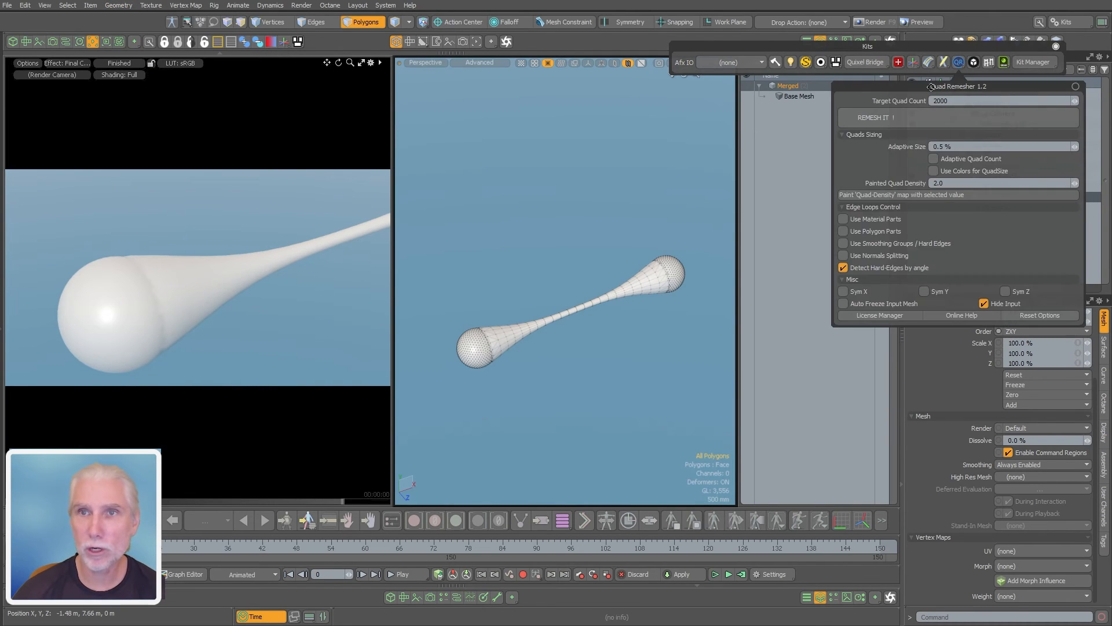
left_click_drag(853, 92, 797, 87)
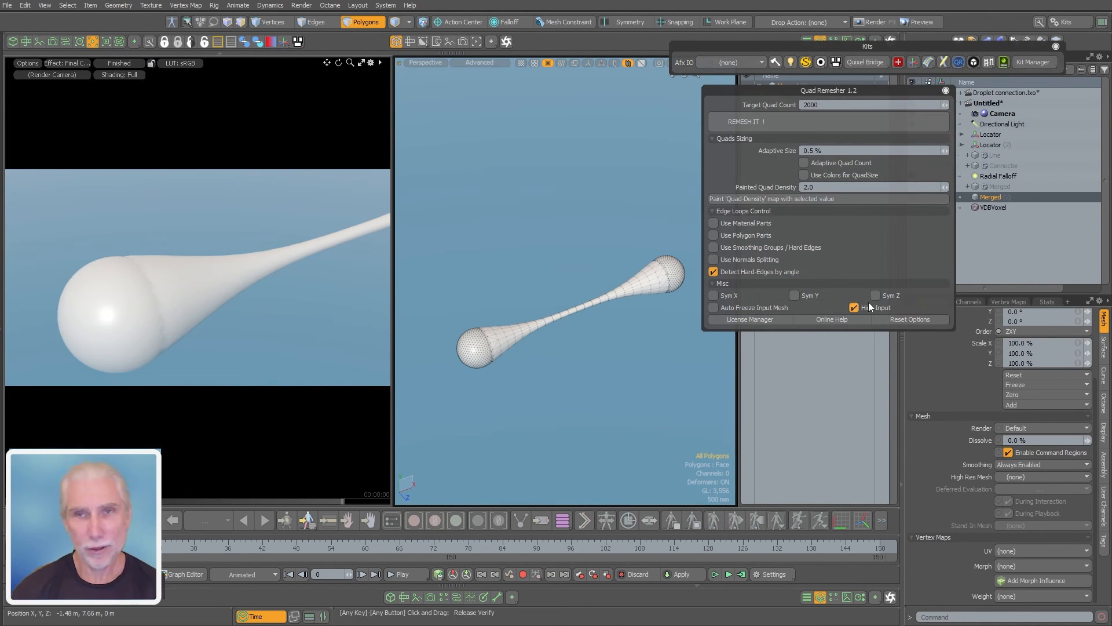
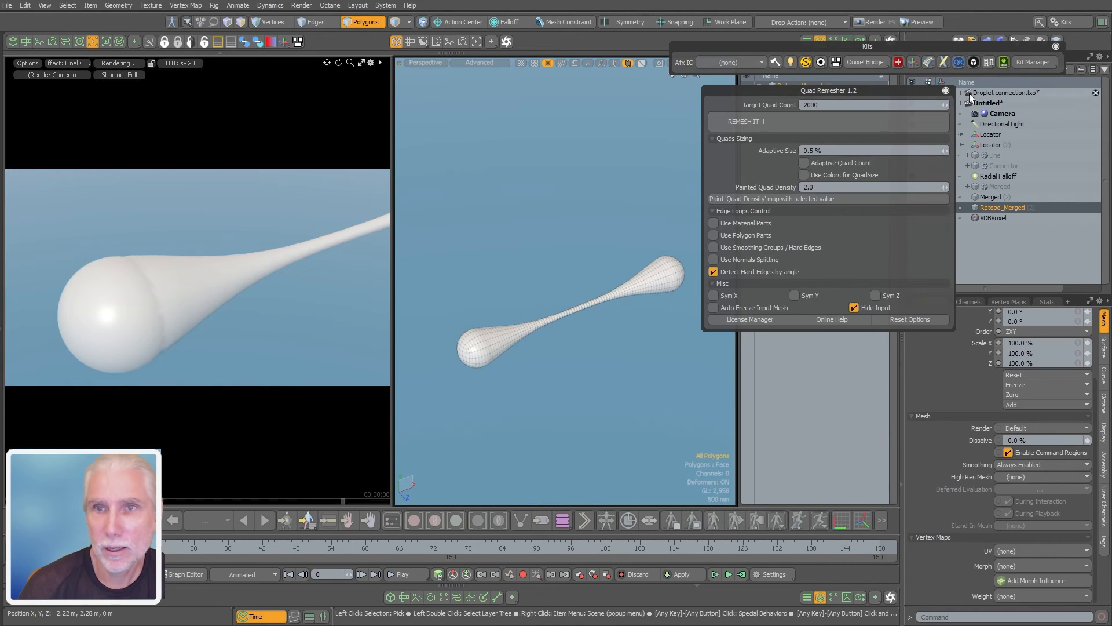
Close the Quad Remesher settings and convert the Retopo_Merged mesh to Catmull-Clark subdivision polygons
left_click(946, 90)
left_click(992, 195)
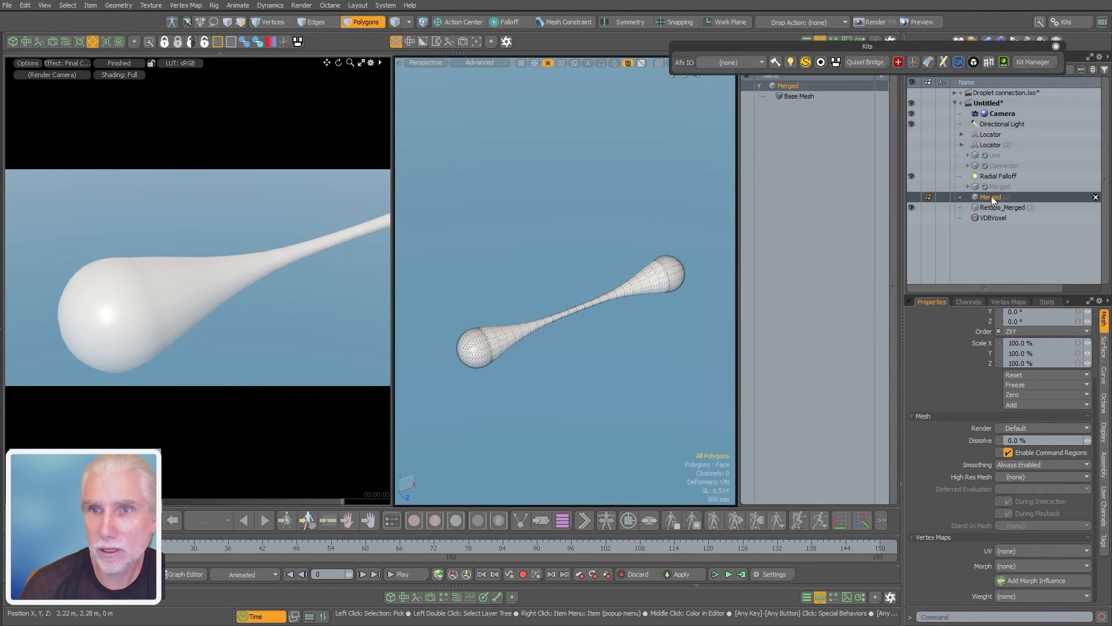
left_click(991, 208)
mouse_move(489, 348)
left_mouse_down("ctrl+alt")
mouse_move(626, 336)
mouse_move(618, 322)
mouse_move(498, 351)
left_mouse_up("ctrl+alt")
key("3")
key("Tab")
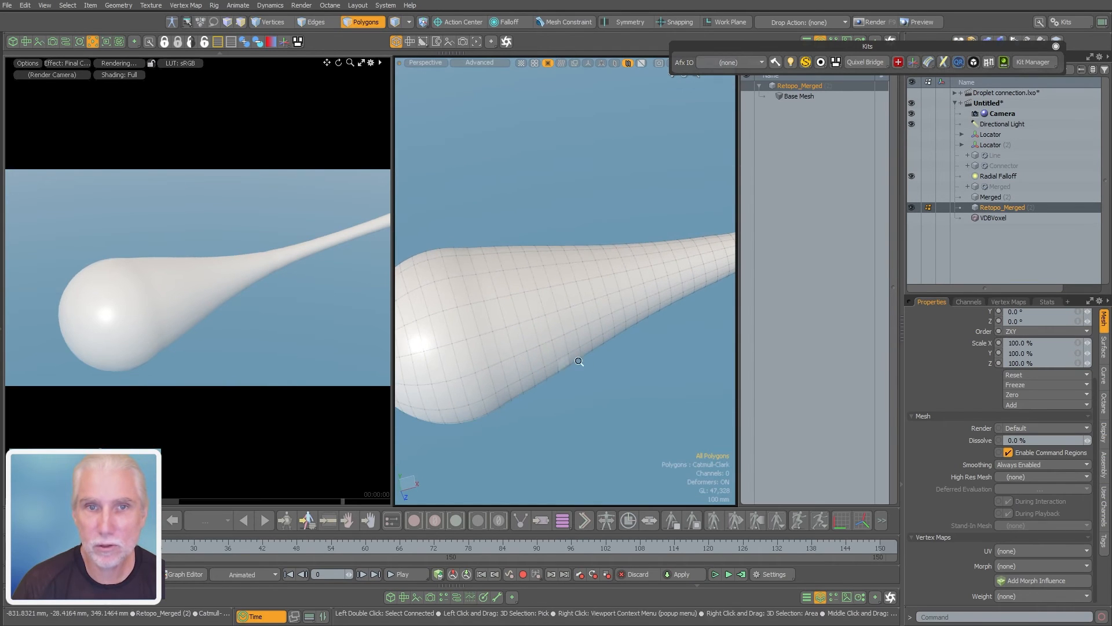
Turn off the viewport wireframe and examine the smoothed Retopo_Merged surface where the sphere meets the connector
left_click_drag(578, 365, 522, 338, "ctrl+alt")
key("ctrl+3")
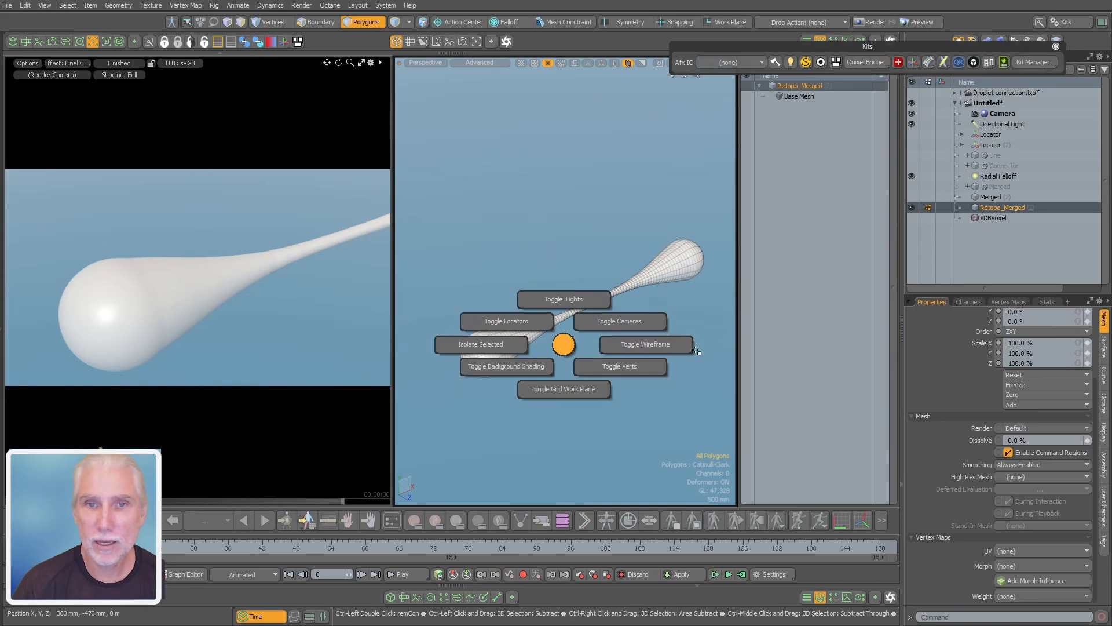
left_click(666, 347)
left_click_drag(655, 348, 559, 350, "alt")
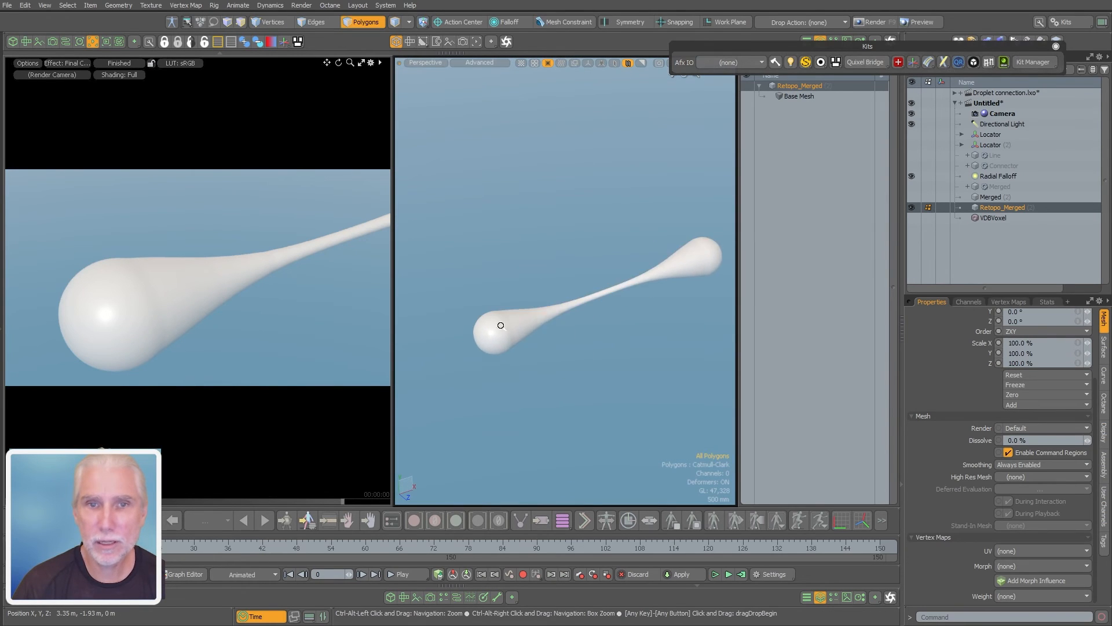
scroll(498, 325, "up", 5)
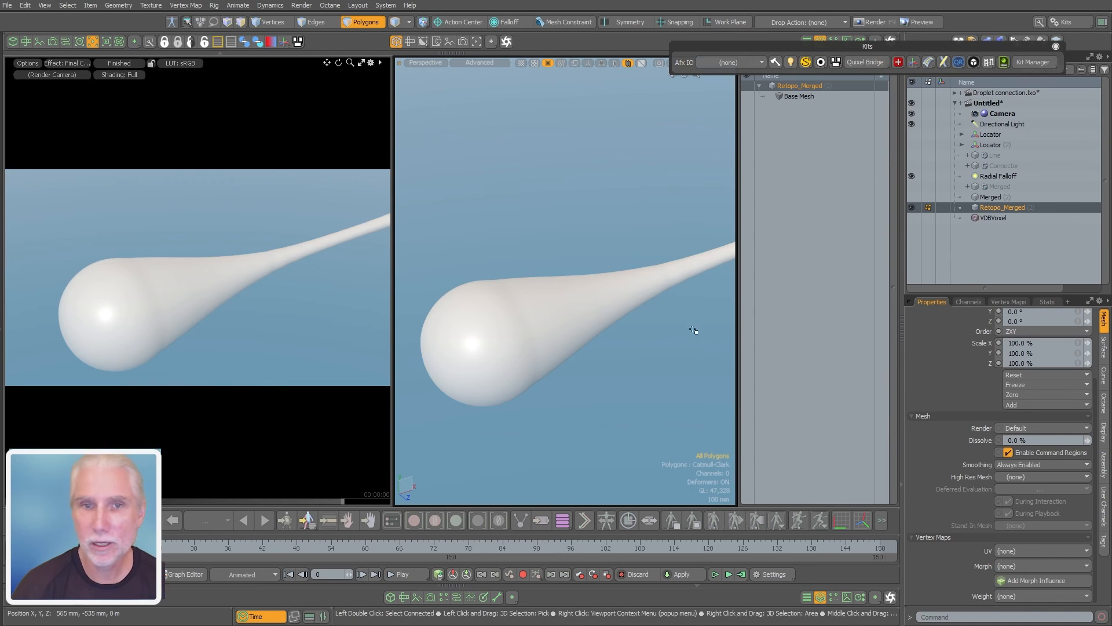
Try to soften the Radial Falloff's easing gradient by lowering the curve handle near its start key
left_click(995, 177)
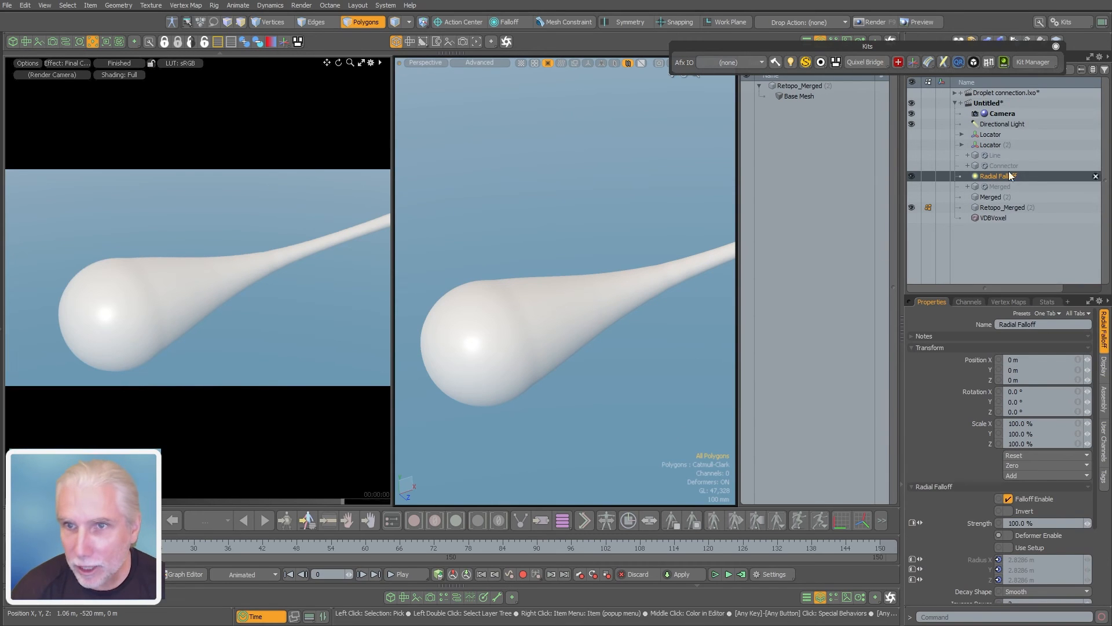
left_click_drag(1097, 502, 1095, 548)
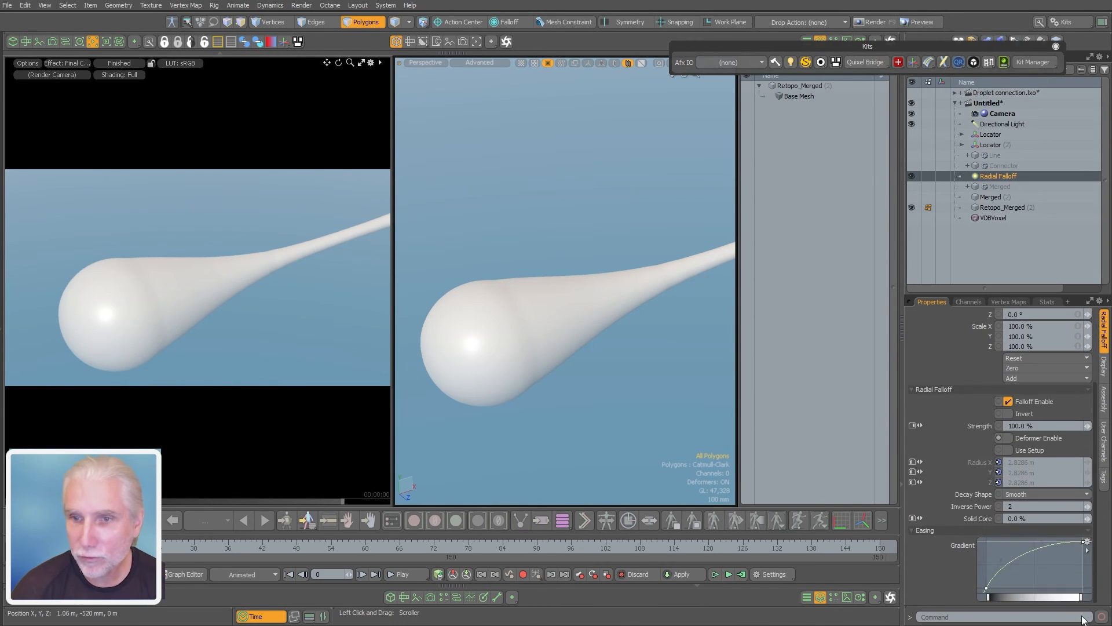
left_click_drag(620, 380, 514, 303, "alt")
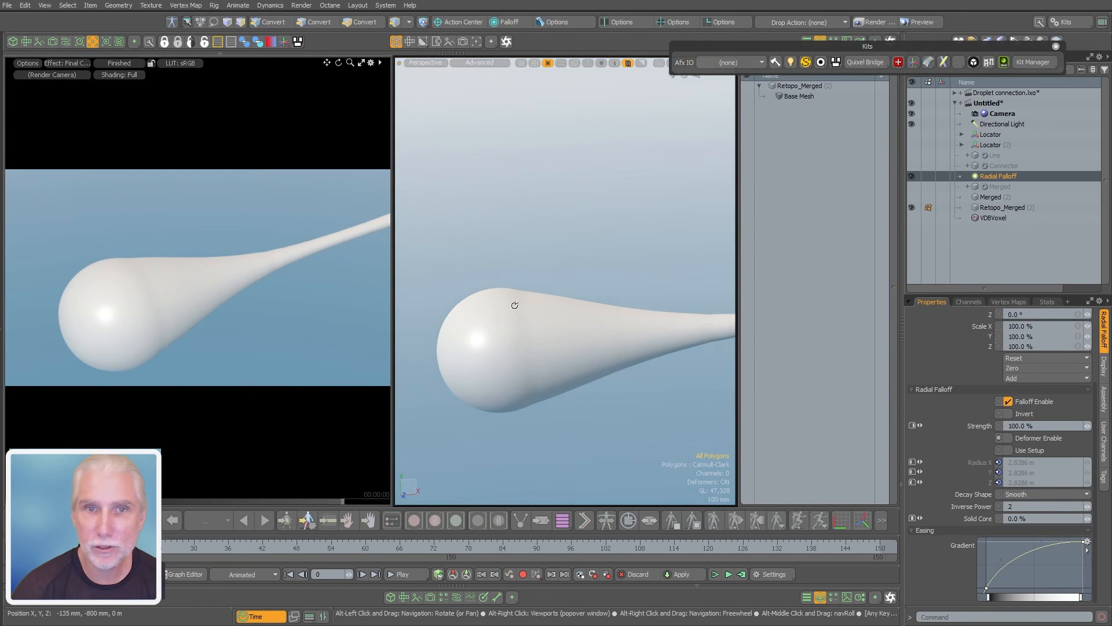
left_click_drag(575, 413, 585, 343, "alt")
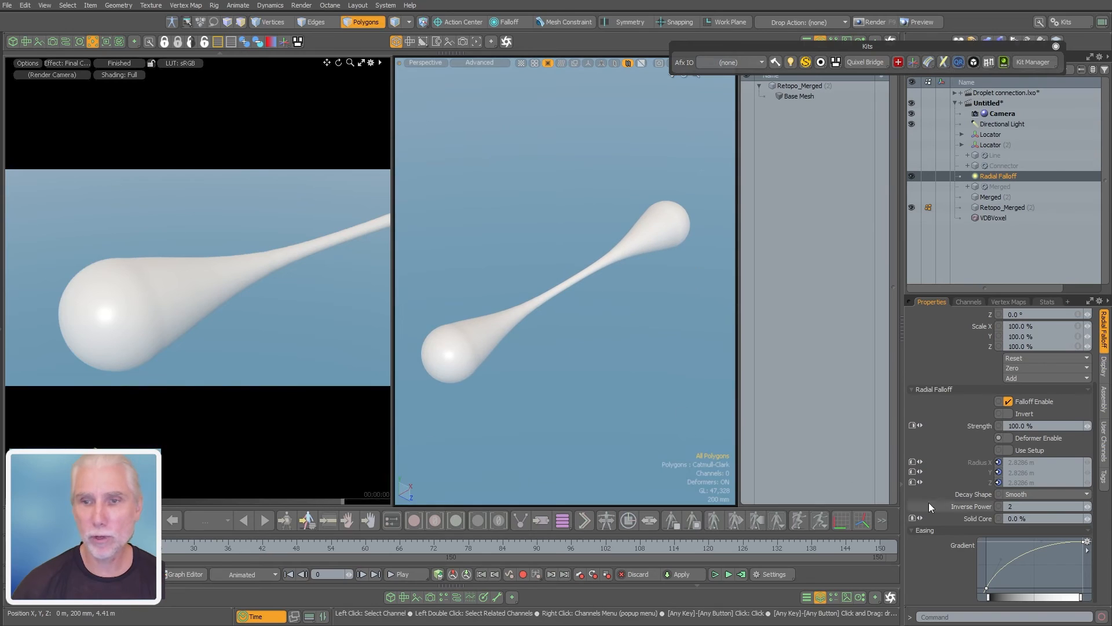
left_click(1082, 543)
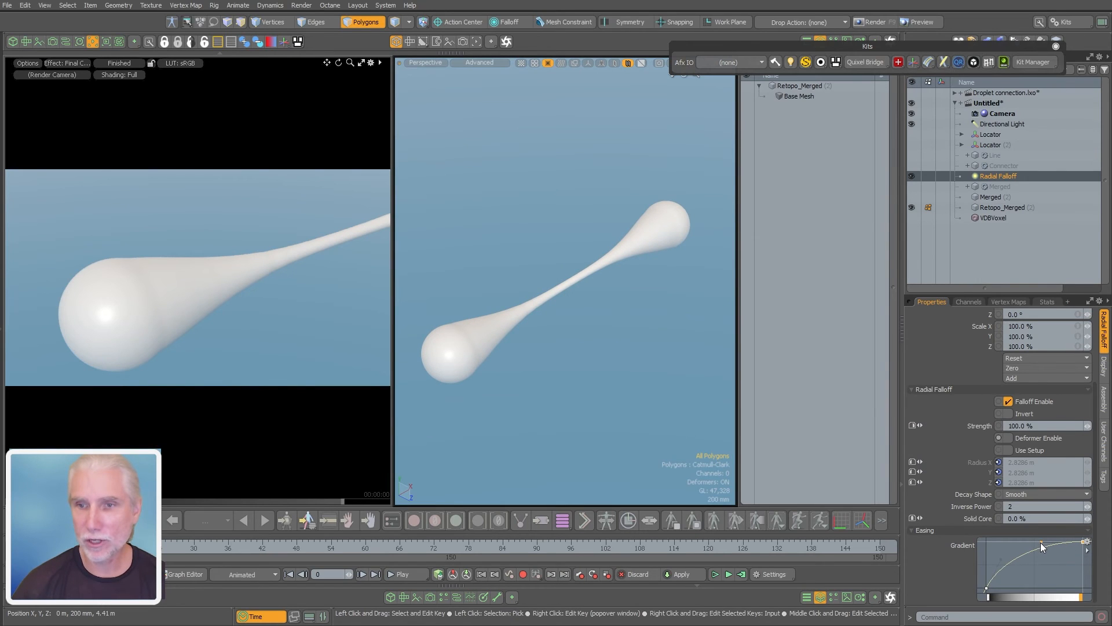
left_click(986, 587)
left_click_drag(1000, 560, 1004, 567)
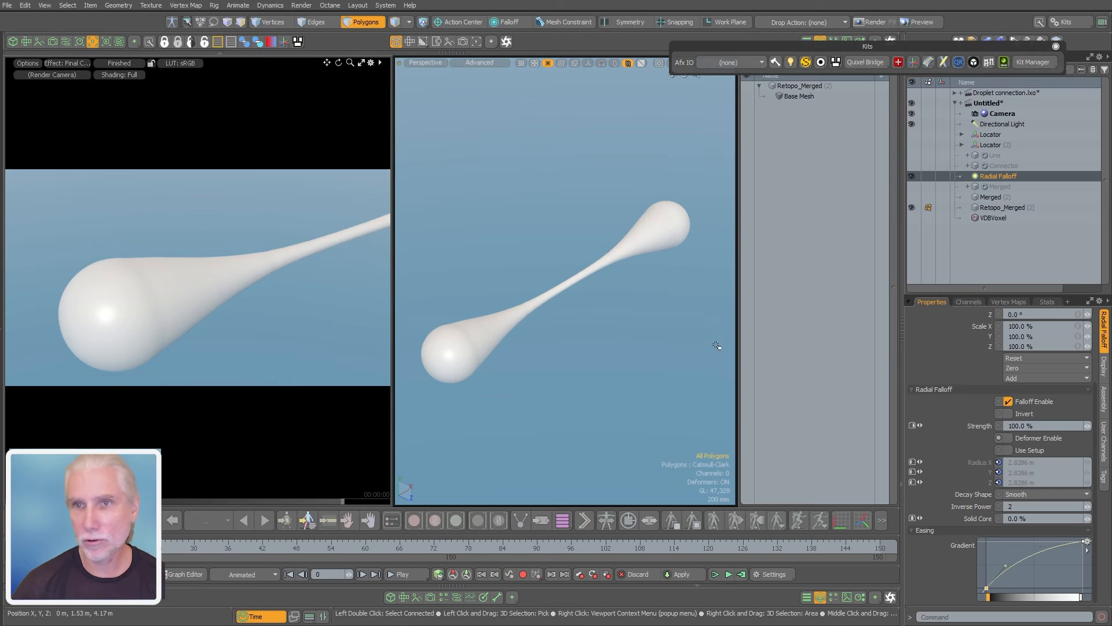
Undo the last changes to the Radial Falloff's easing gradient
key("ctrl+z")
key("ctrl+z")
key("ctrl+z")
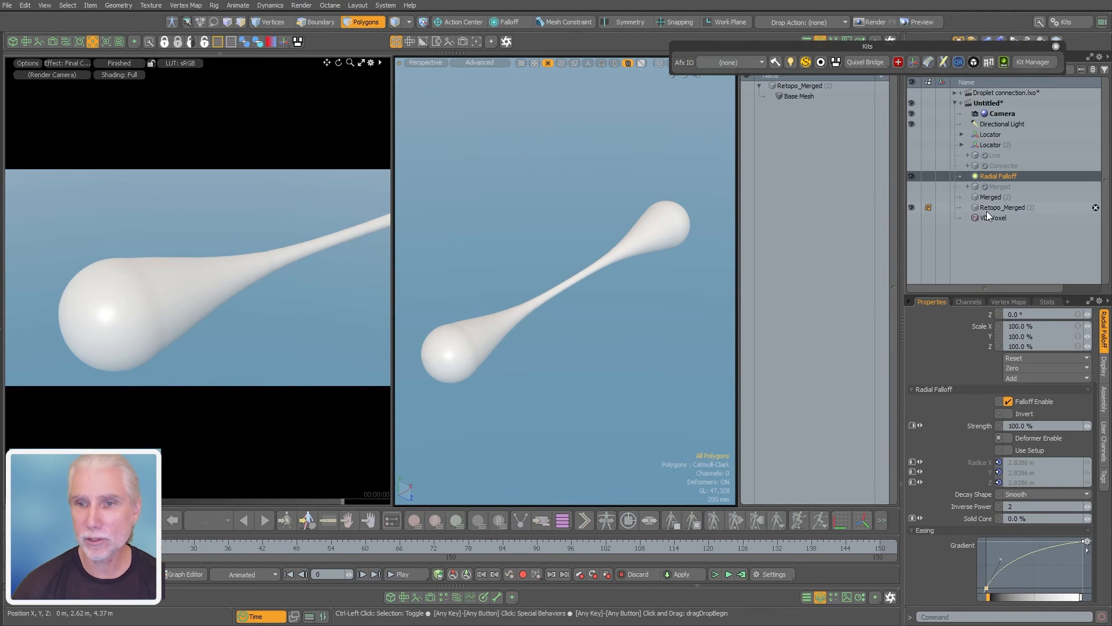
Delete the Retopo_Merged mesh and the frozen Merged duplicate
left_click(1095, 208)
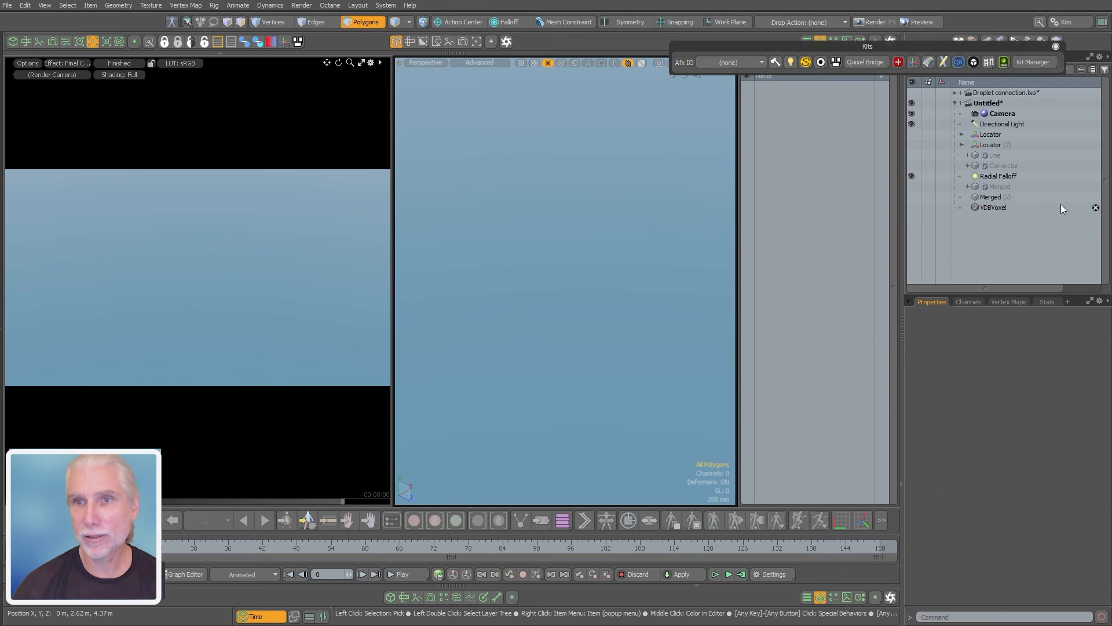
left_click(1096, 198)
Disable the Boolean operation on the procedural Merged mesh while viewing the sphere and connector seam
left_click(1000, 186)
scroll(489, 339, "up", 3)
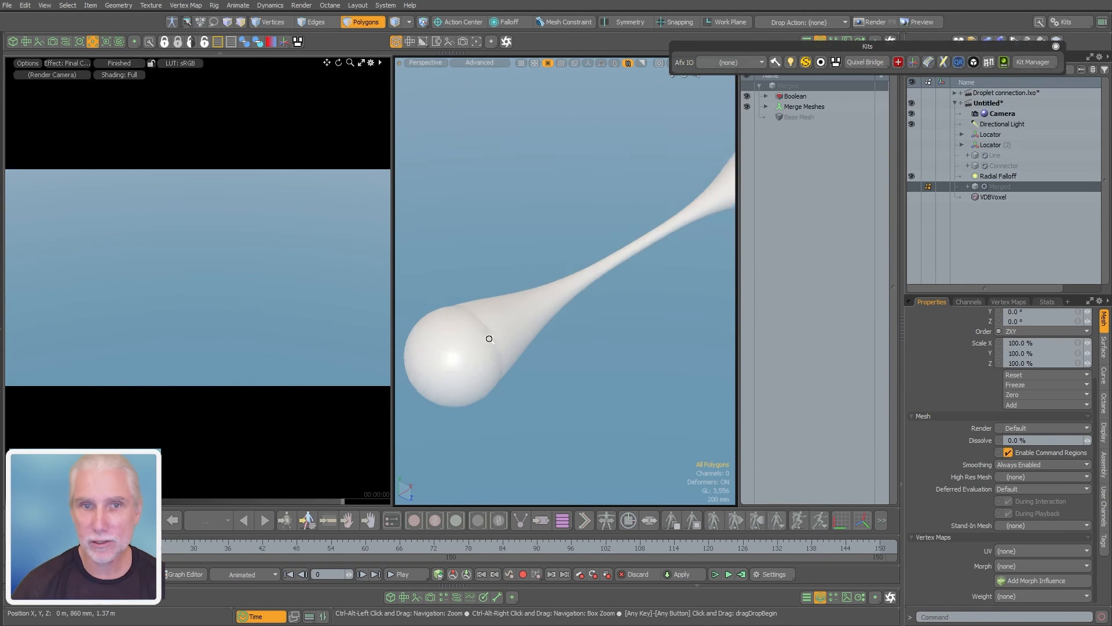
left_click_drag(489, 338, 500, 336, "ctrl+alt")
mouse_move(499, 336)
left_mouse_down("alt")
mouse_move(529, 324)
mouse_move(501, 327)
left_mouse_up("alt")
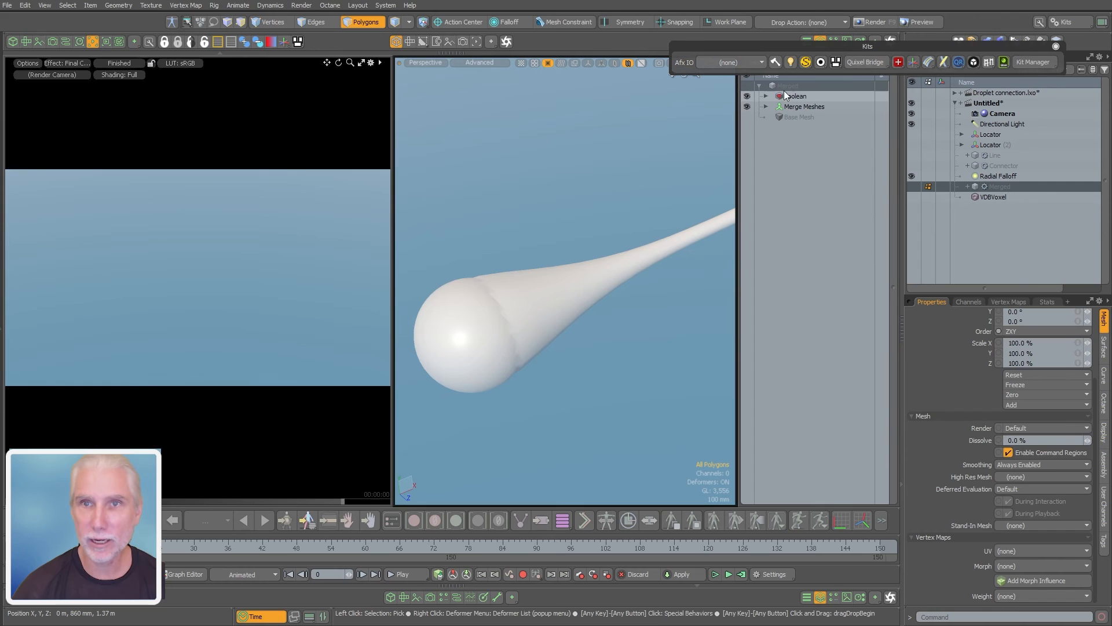
left_click(747, 95)
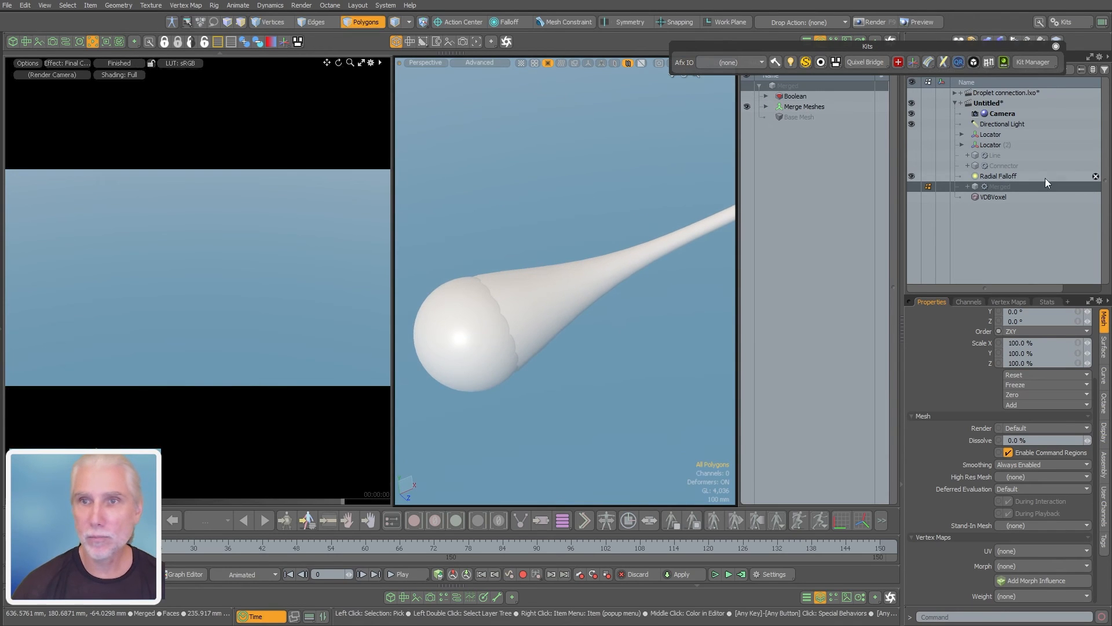
Make the procedural Merged mesh visible and select the end key of the Radial Falloff's easing gradient
left_click(1002, 178)
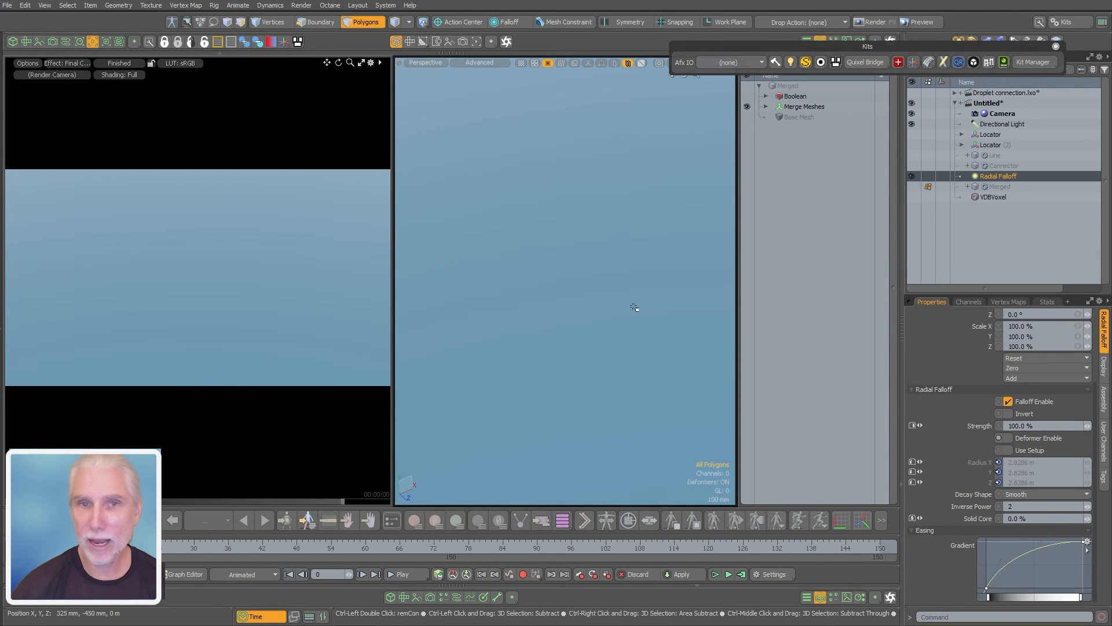
left_click(912, 187)
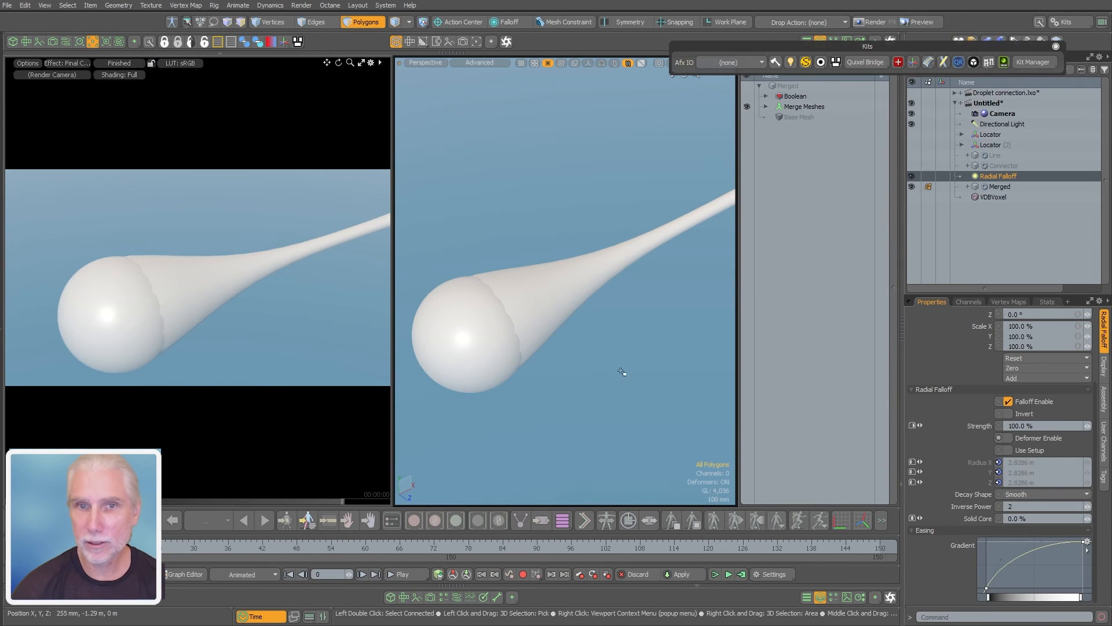
left_click(1085, 540)
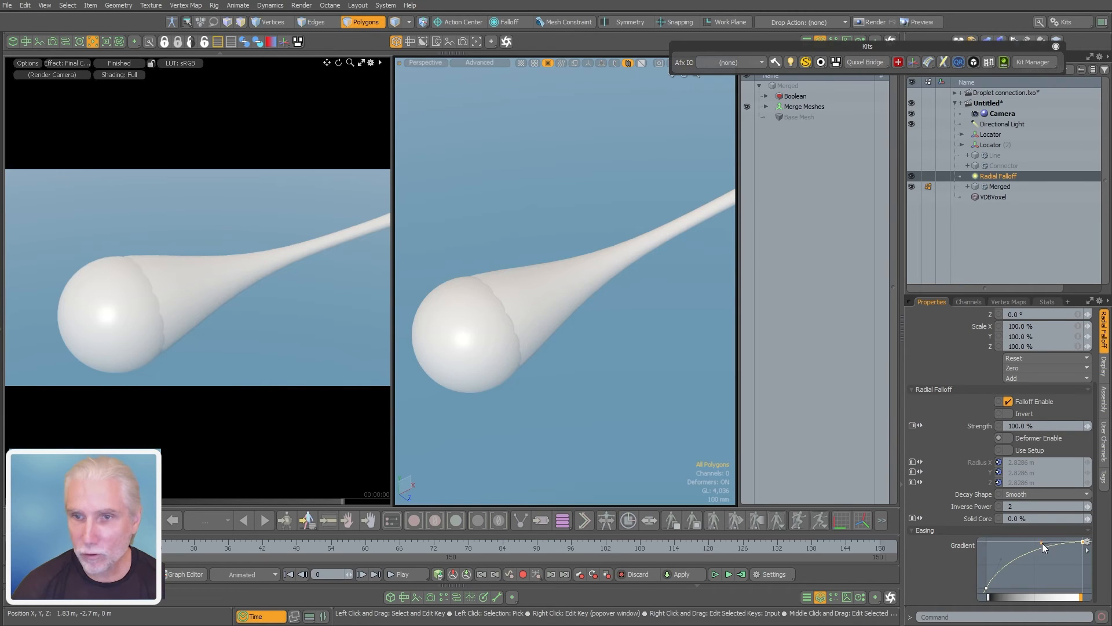
left_click_drag(452, 371, 477, 374, "alt")
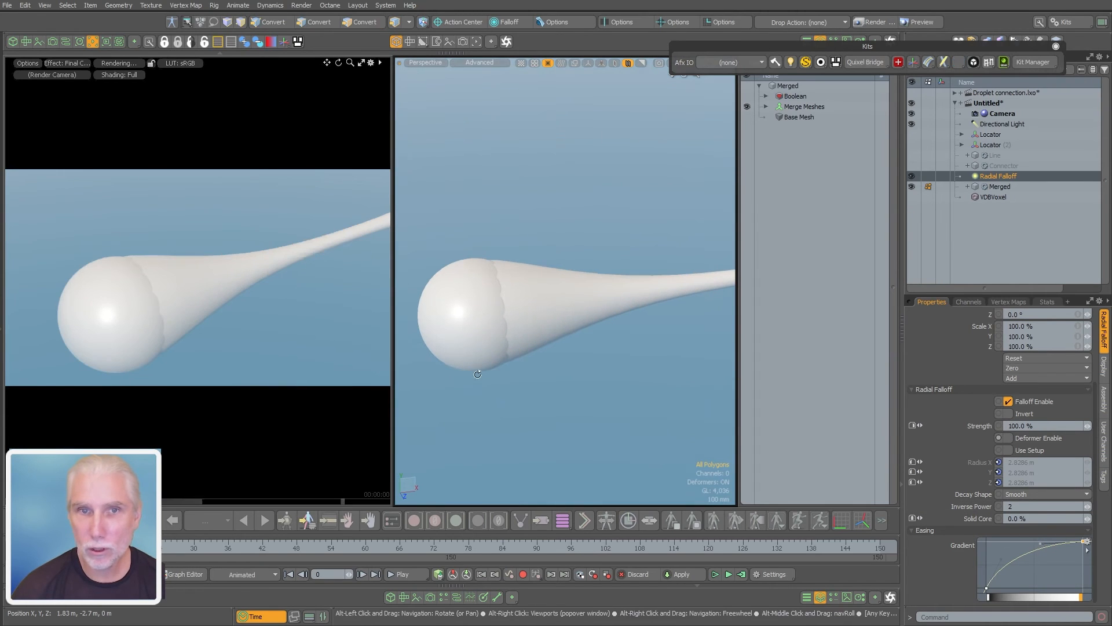
Set the radius of the Connector's Circle operation to 490 mm and check the seam at the sphere
left_click(985, 166)
left_click(800, 159)
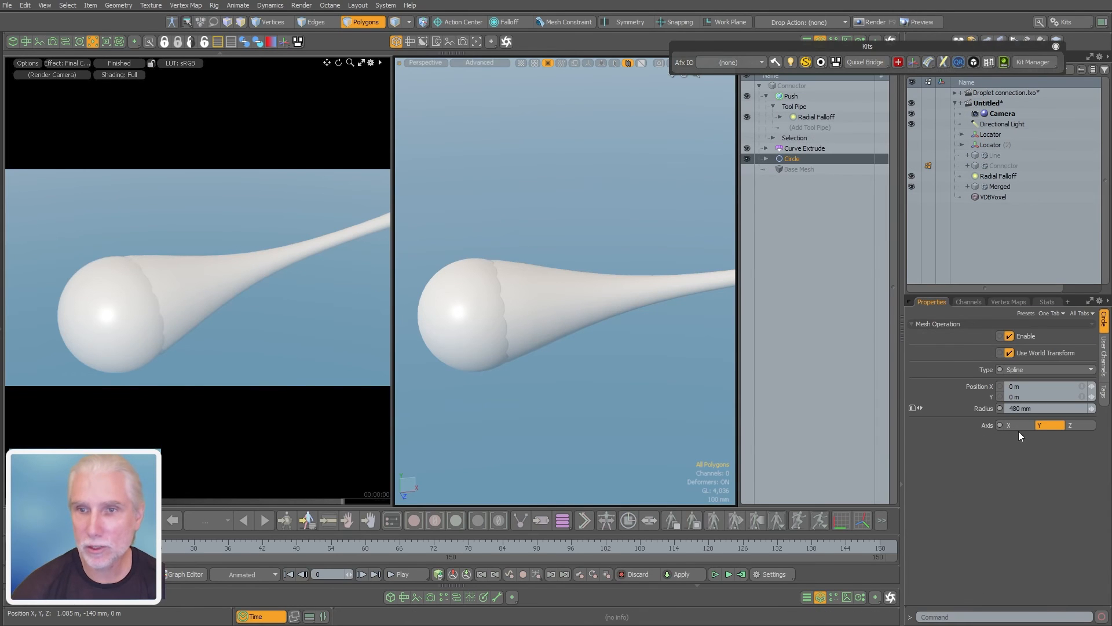
left_click(1049, 408)
type(".")
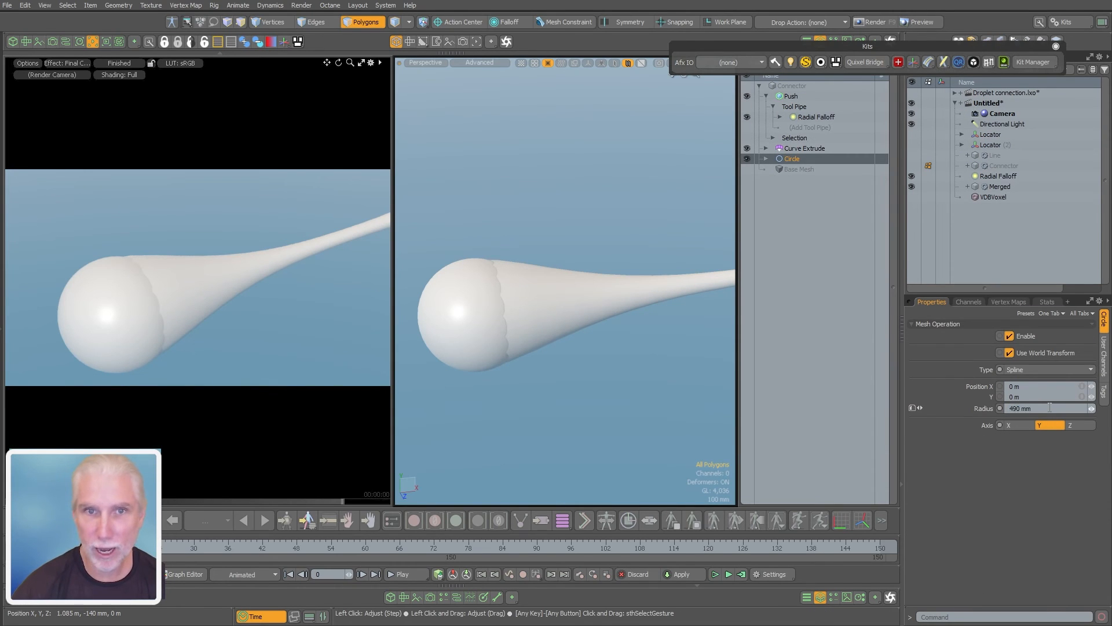
left_click_drag(483, 322, 609, 328, "alt")
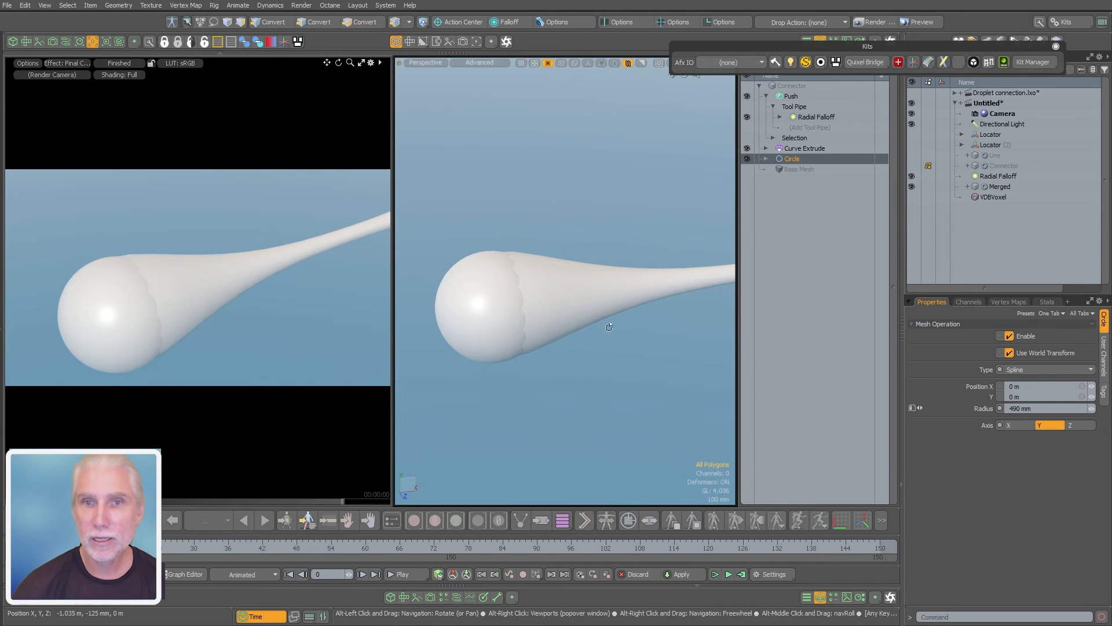
Flatten the Radial Falloff's easing curve slightly by lowering the gradient handles of its end and start keys
left_click(1001, 175)
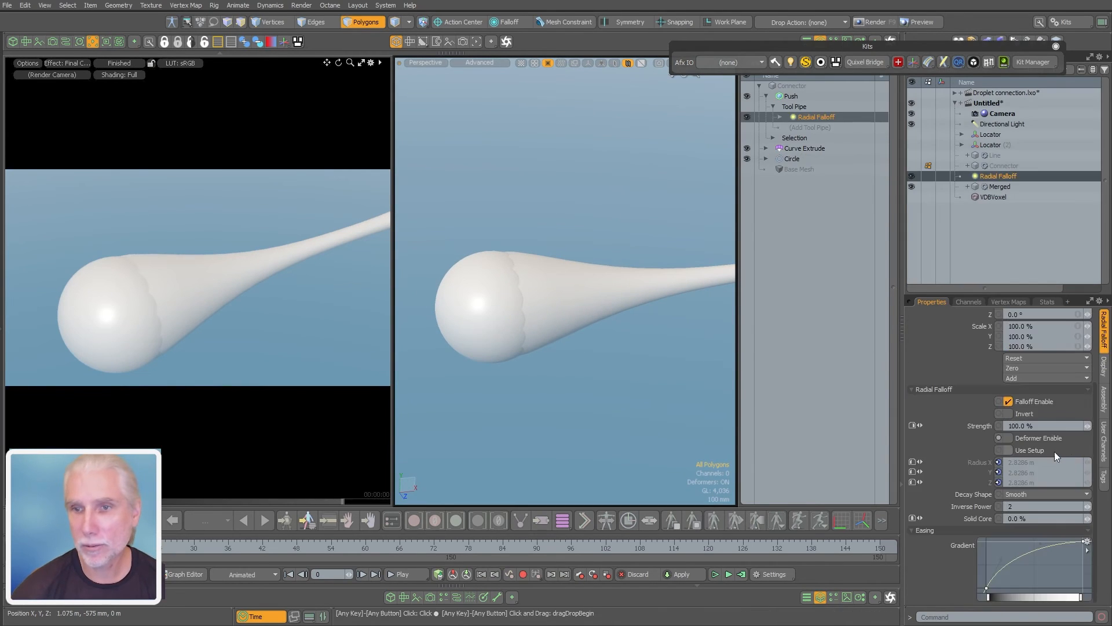
left_click(1040, 543)
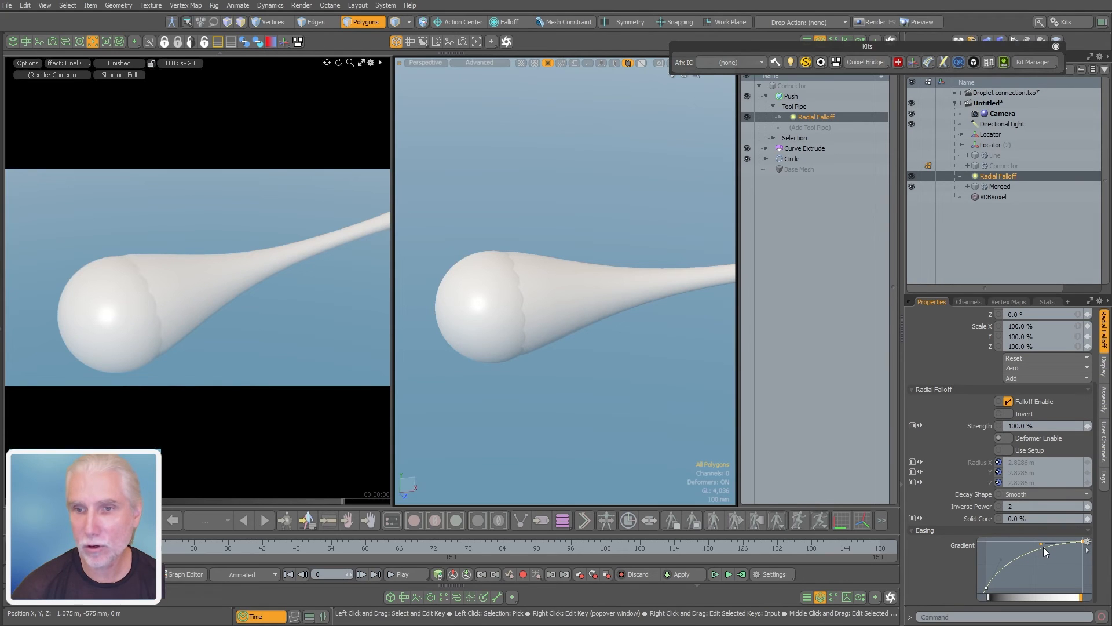
left_click_drag(1044, 547, 1044, 547)
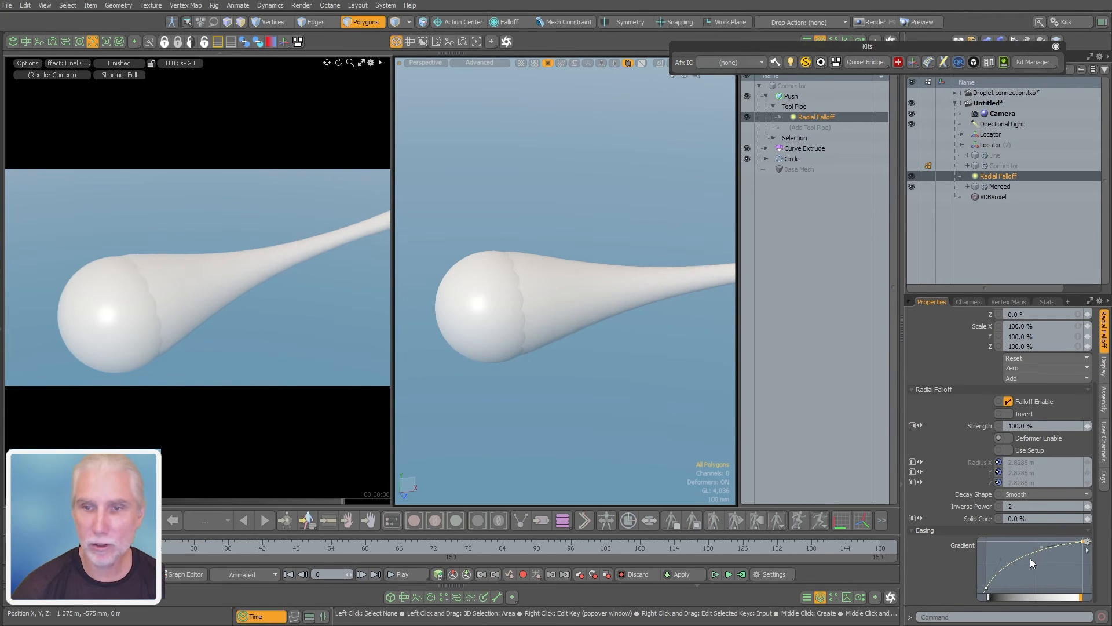
left_click(1004, 560)
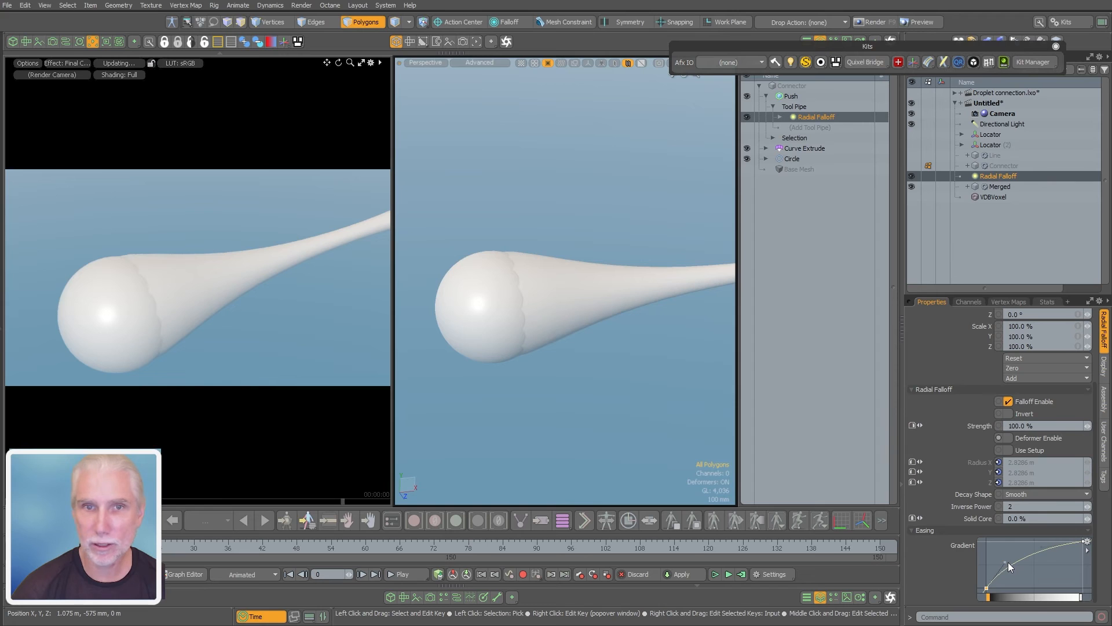
Re-enable the Merged mesh's Boolean operation with the wireframe shown, and copy all of its polygons
left_click(999, 186)
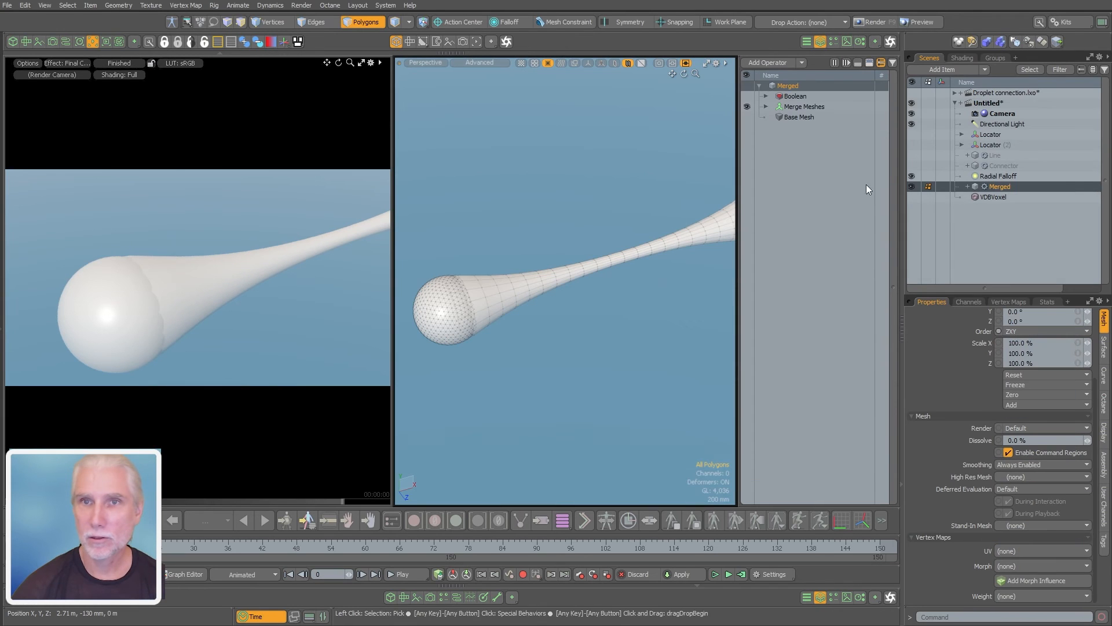
left_click_drag(550, 304, 419, 324, "alt")
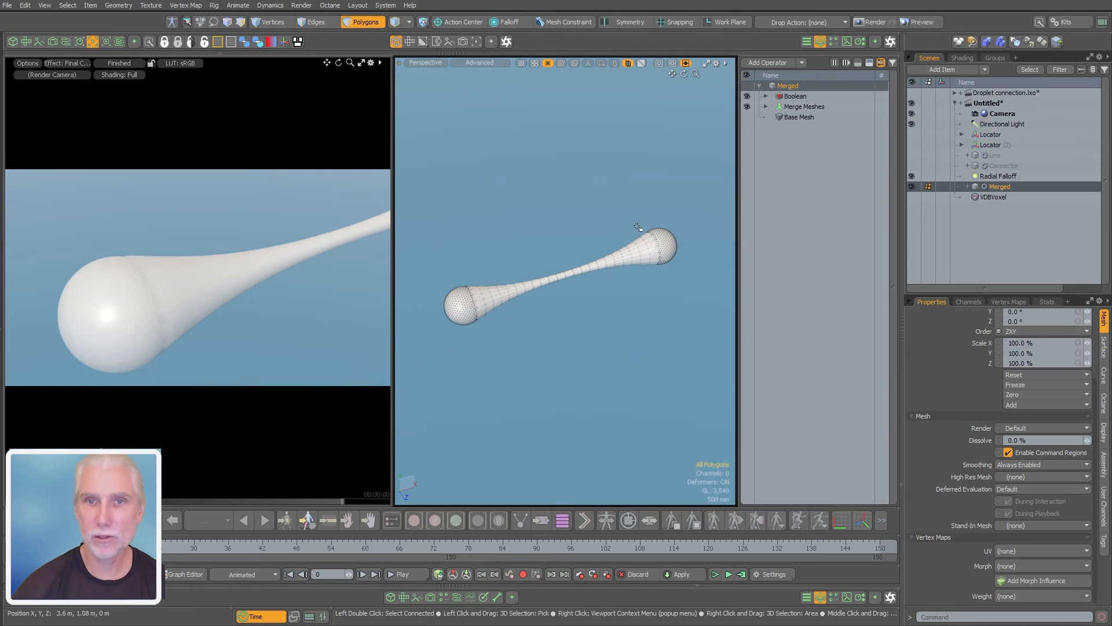
right_click_drag(703, 198, 416, 363)
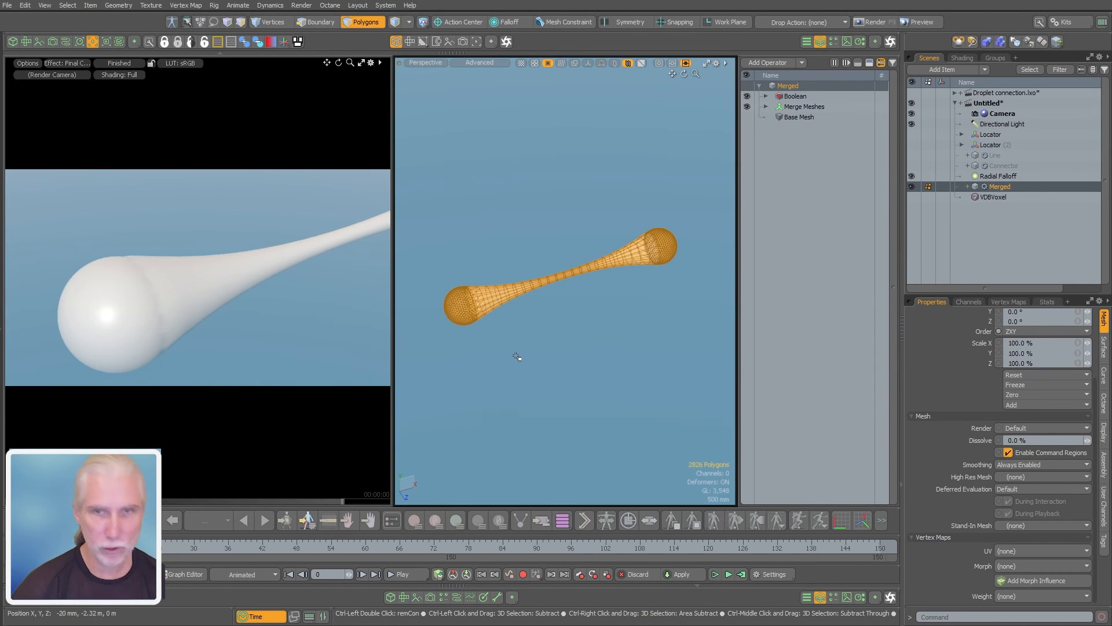
key("ctrl+c")
Paste the copied polygons into a new mesh item and hide the procedural Merged mesh
key("n")
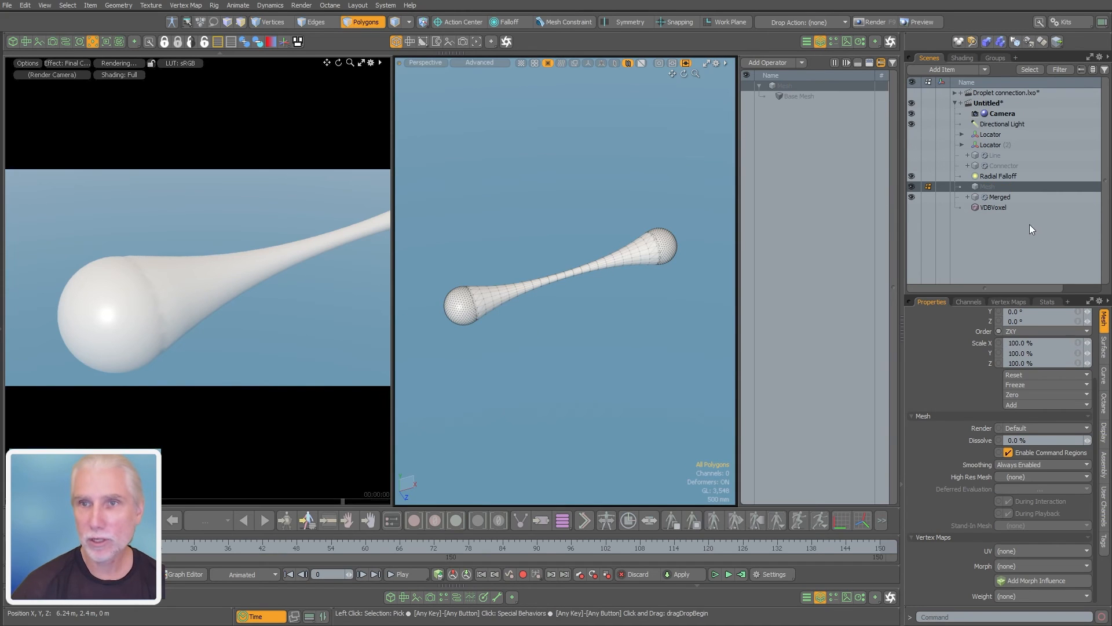
left_click(911, 197)
key("ctrl+v")
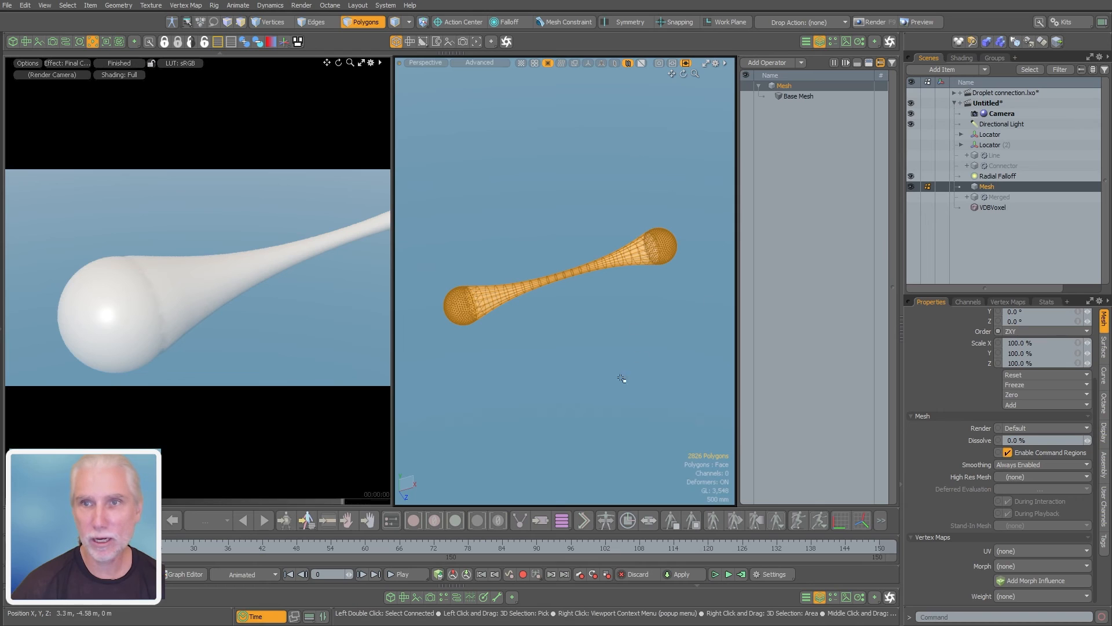
left_click(622, 378)
Remesh the pasted mesh with the Quad Remesher kit at a target quad count of 4000
left_click(1058, 28)
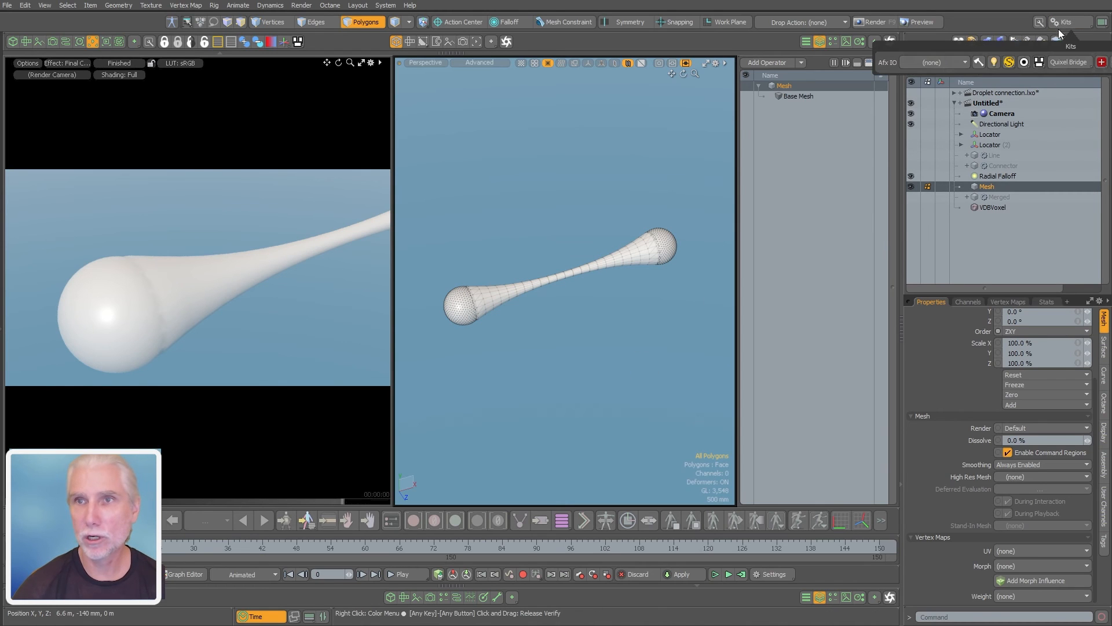
left_click_drag(988, 48, 630, 81)
left_click(804, 96)
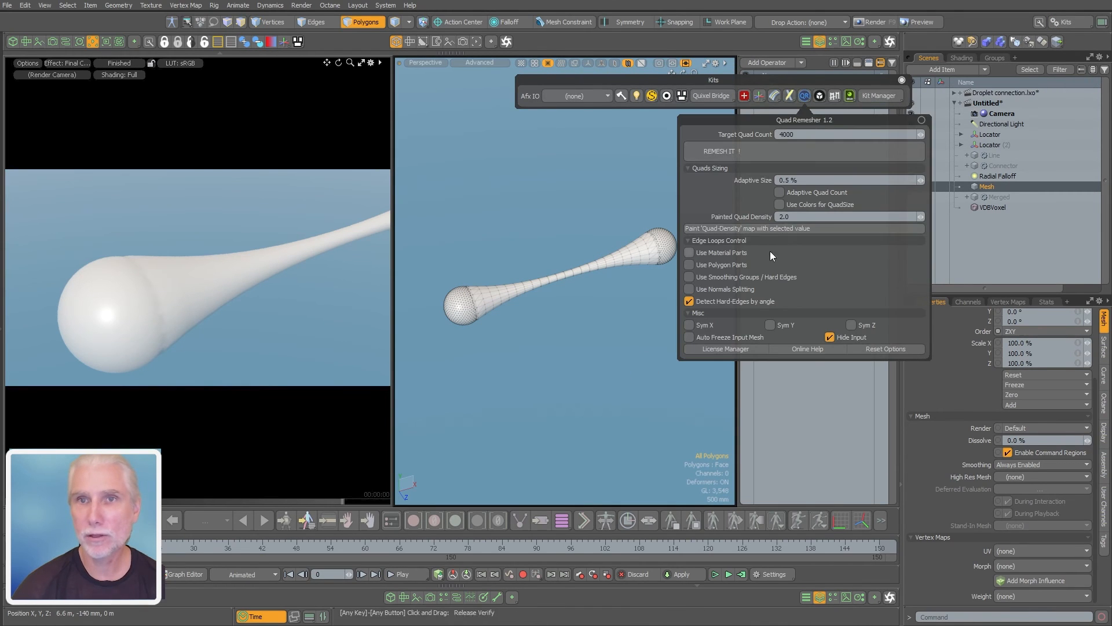
left_click(732, 155)
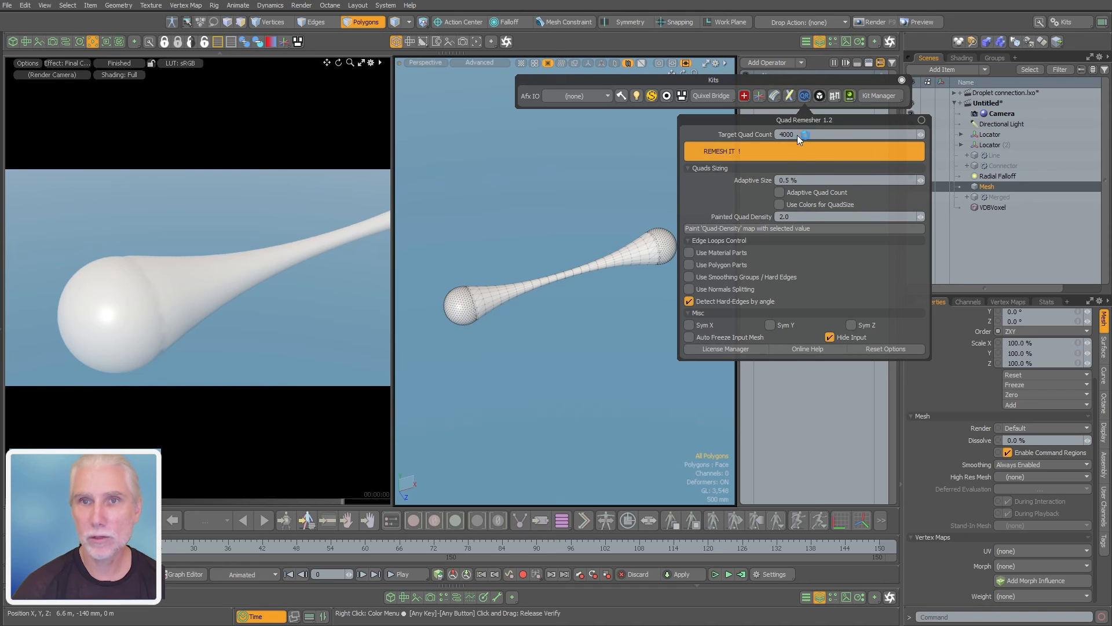
Close the Quad Remesher and Kits windows, pause the render preview, and switch the 3D viewport to the render camera
left_click(922, 120)
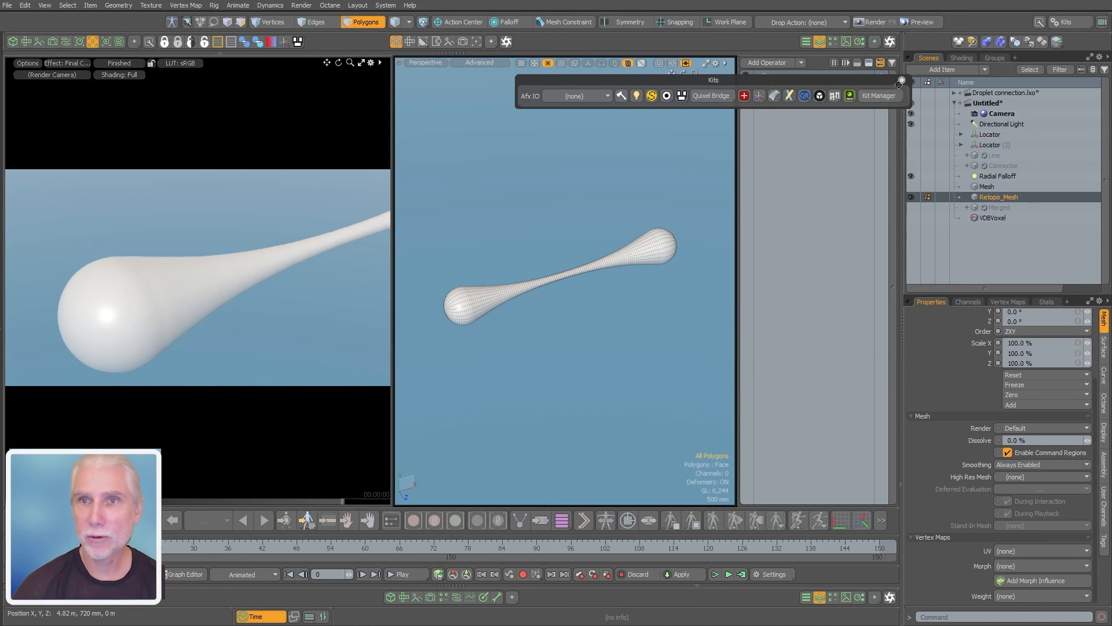
left_click(900, 80)
left_click_drag(472, 299, 532, 308, "ctrl+alt")
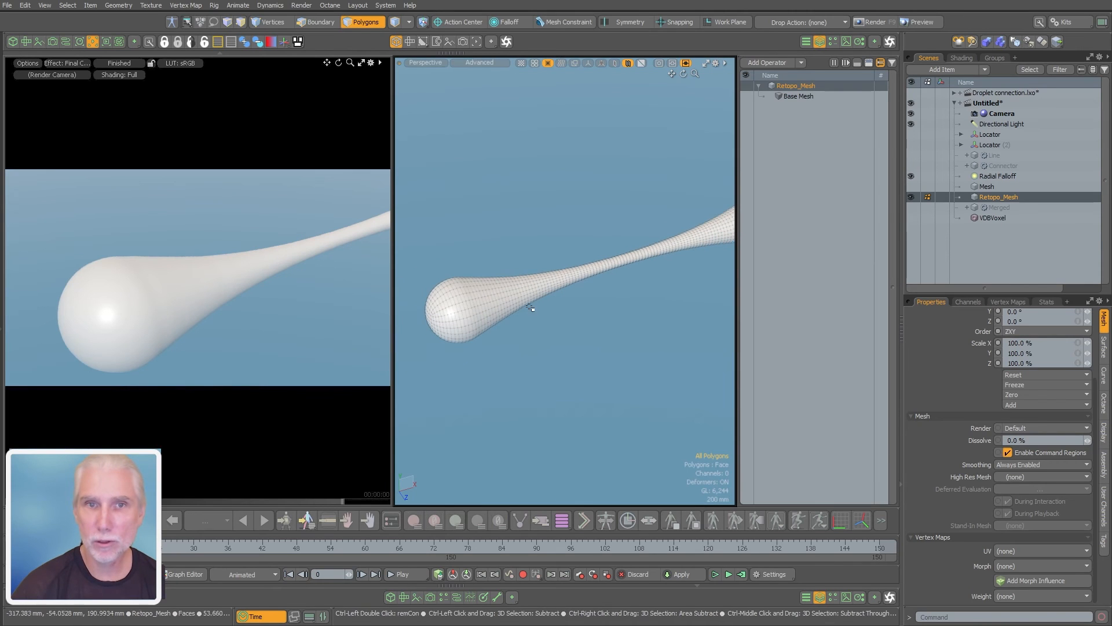
left_click(120, 63)
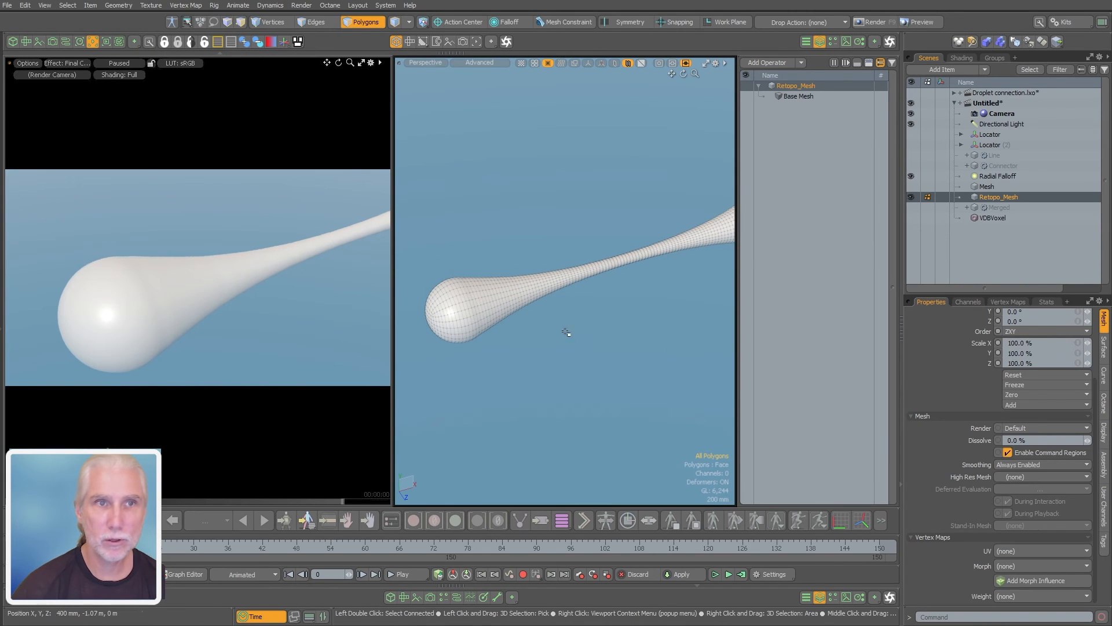
right_click(578, 364, "alt")
left_click(533, 335)
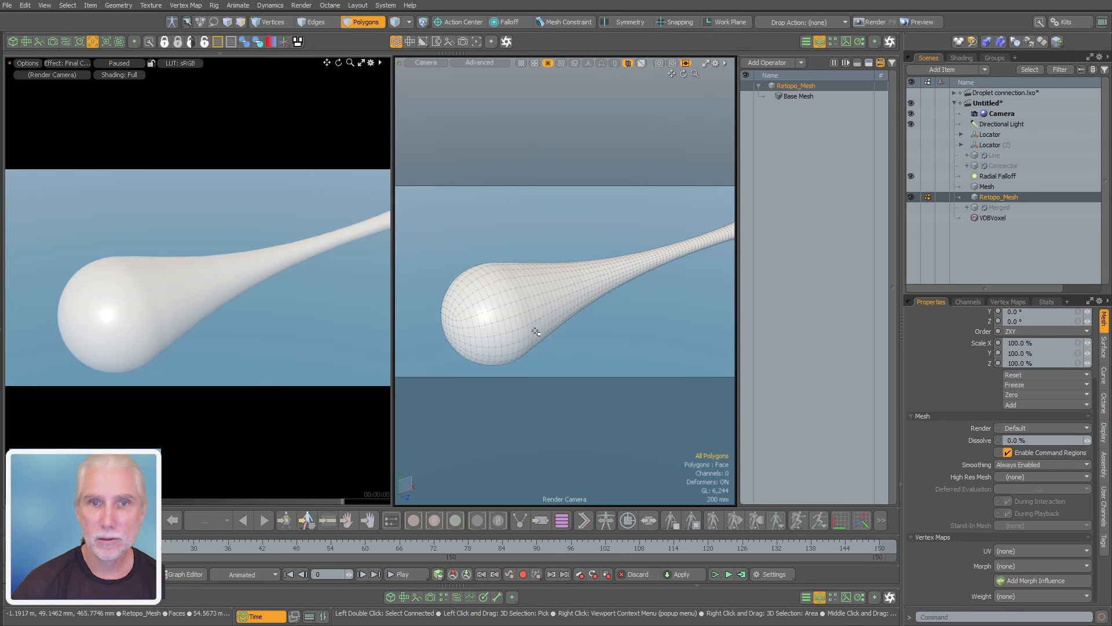
Examine the remeshed droplet connection through the render camera, checking the quad flow and shading along both droplets and the thin bridge
left_click_drag(581, 321, 458, 313, "alt")
scroll(510, 315, "down", 3)
key("a")
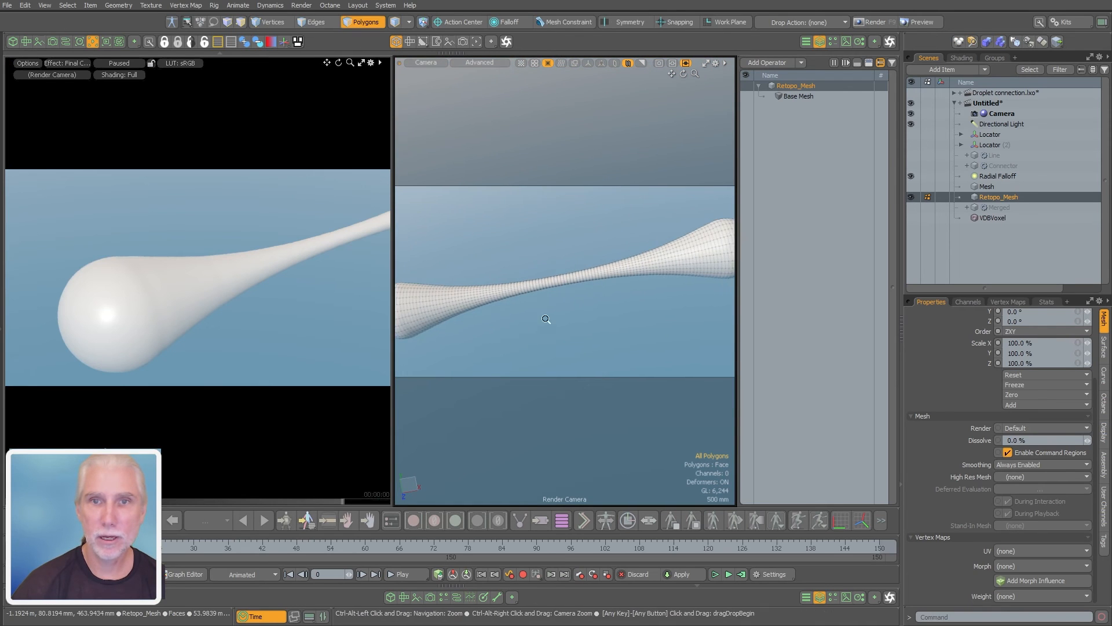
scroll(546, 318, "down", 2)
left_click_drag(600, 318, 626, 308, "alt")
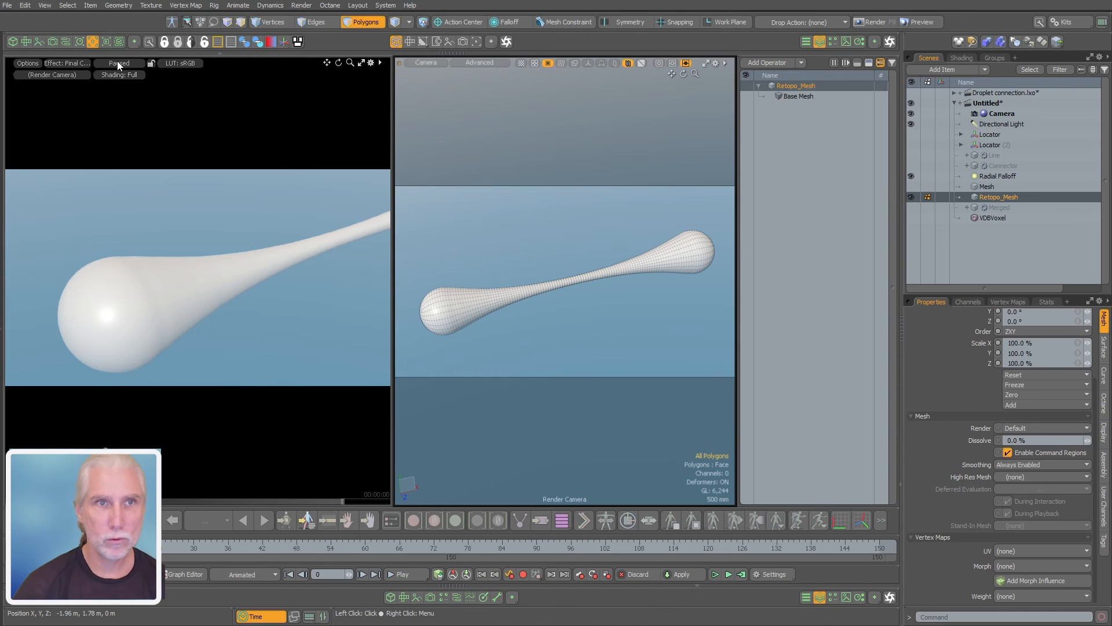
left_click_drag(520, 273, 561, 329, "alt")
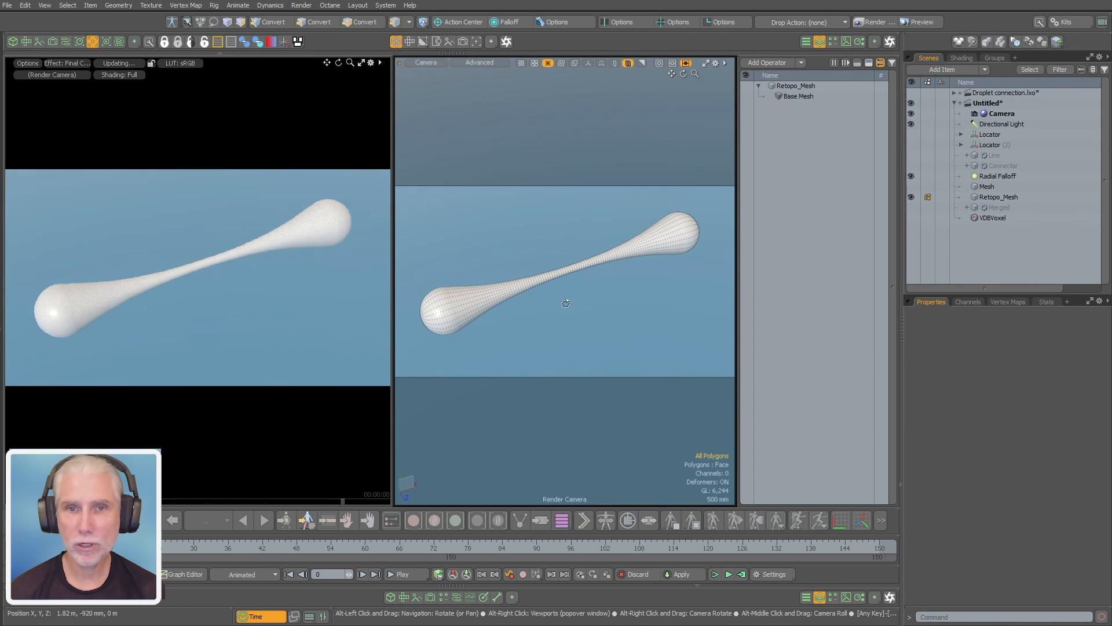
left_click_drag(566, 263, 615, 243, "ctrl+alt")
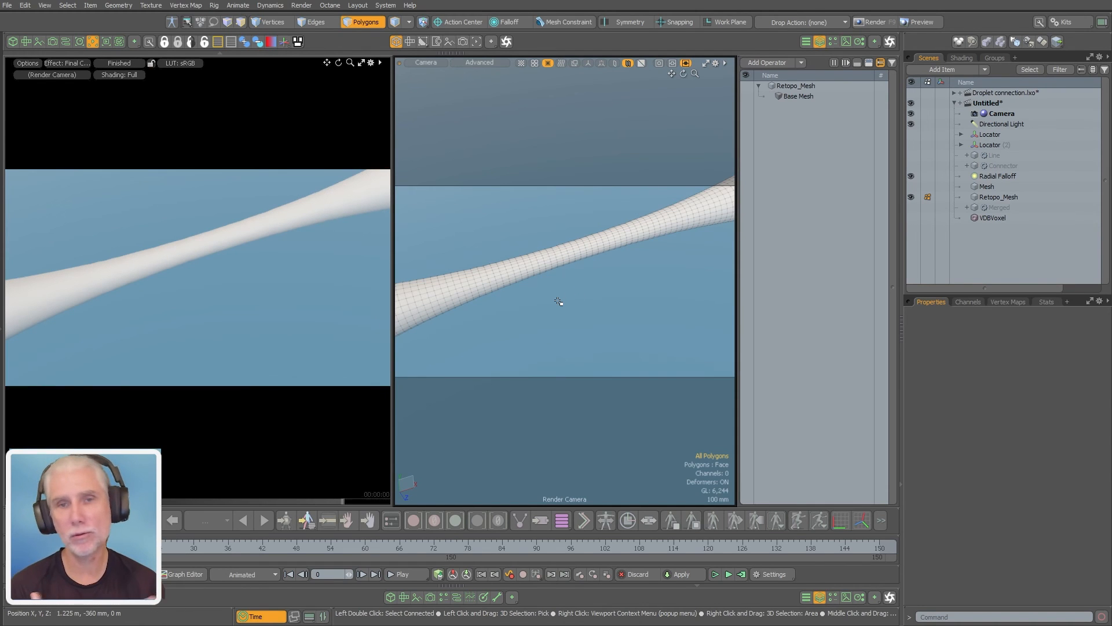
left_click_drag(643, 281, 605, 273, "ctrl+alt")
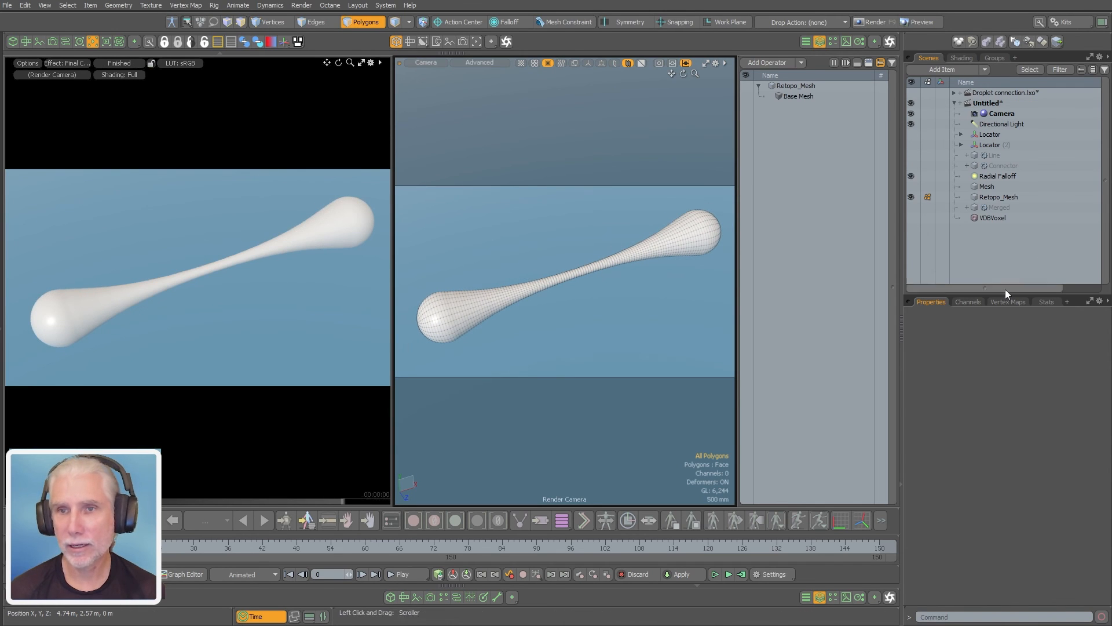
Show the procedural Merged mesh in place of Retopo_Mesh and add a Set Weight mesh operation to it
left_click(927, 208)
left_click(994, 208)
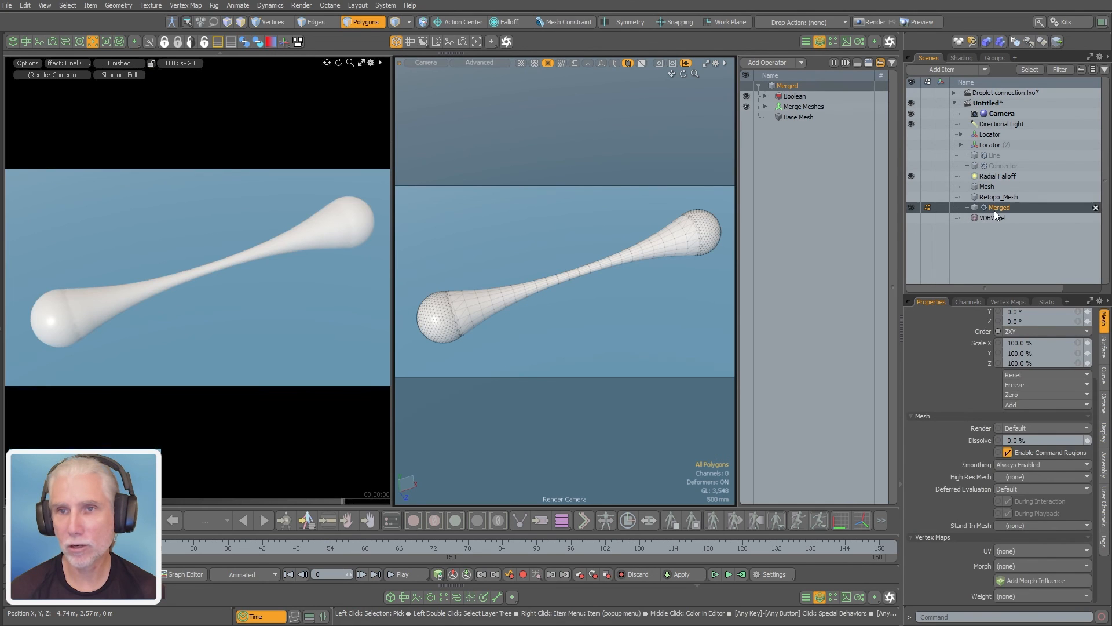
scroll(721, 370, "down", 1)
type("n")
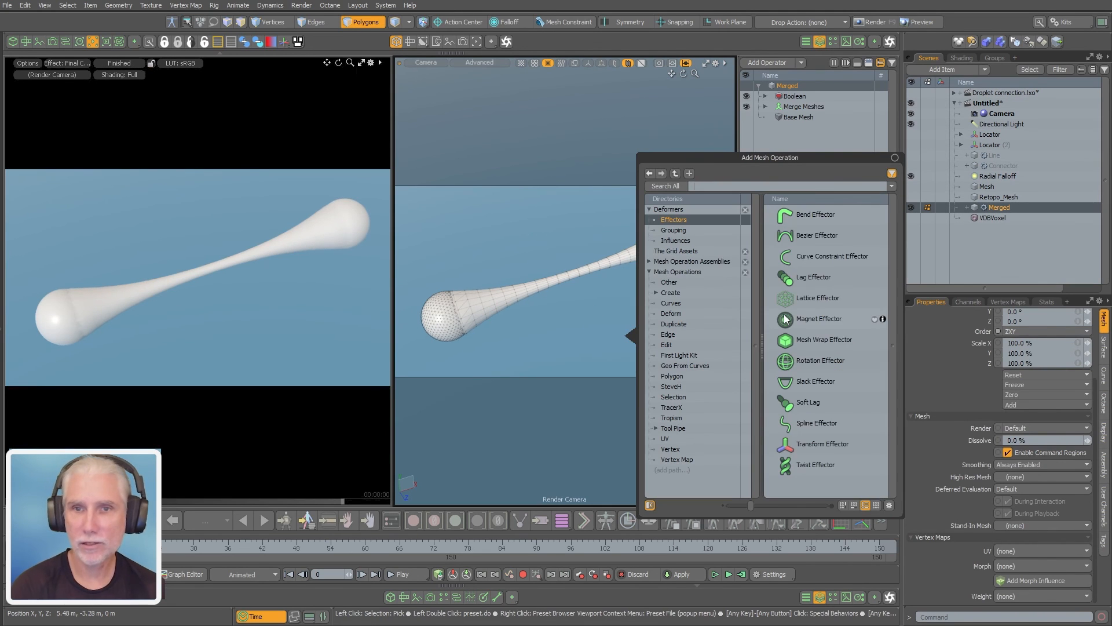
type("set we")
key("Return")
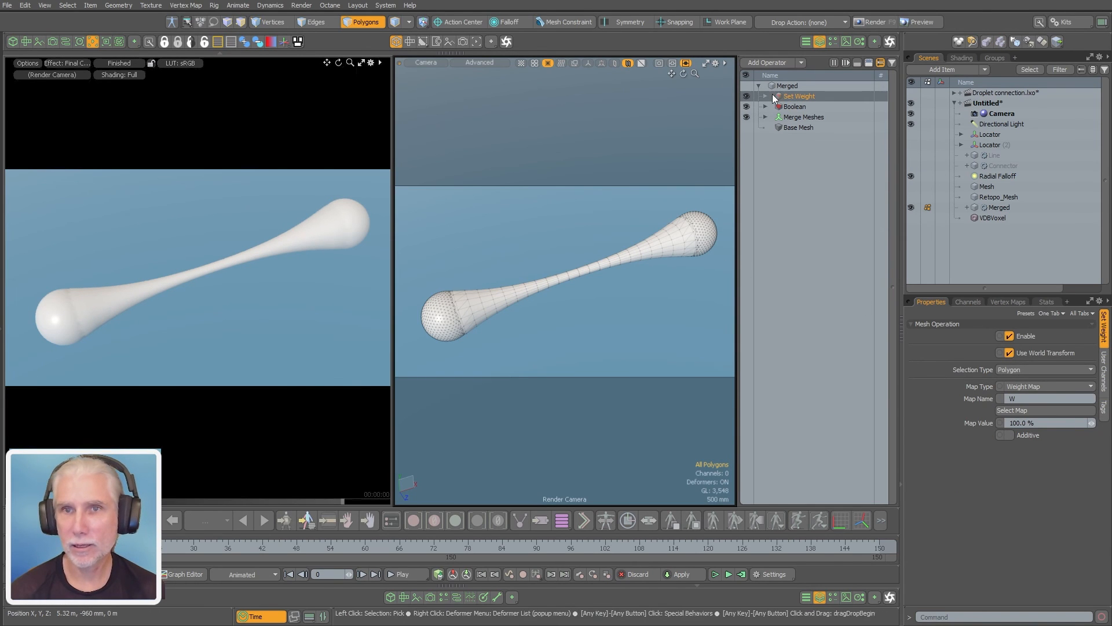
Display the Set Weight operation's map W in the viewport and add the existing Radial Falloff to the operation's tool pipe
left_click(1011, 410)
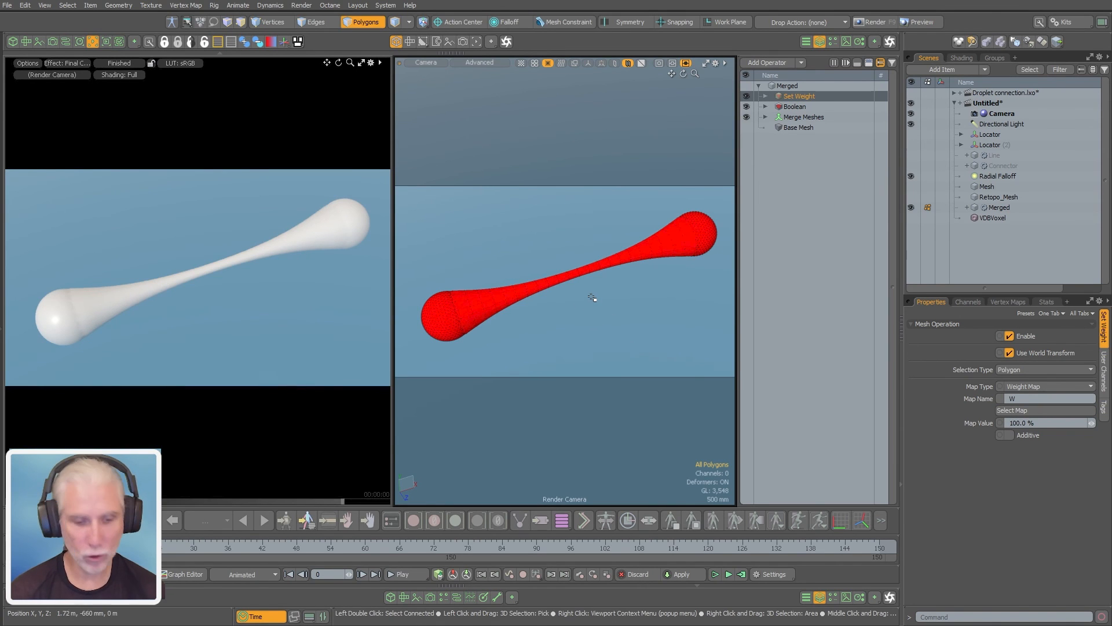
key("o")
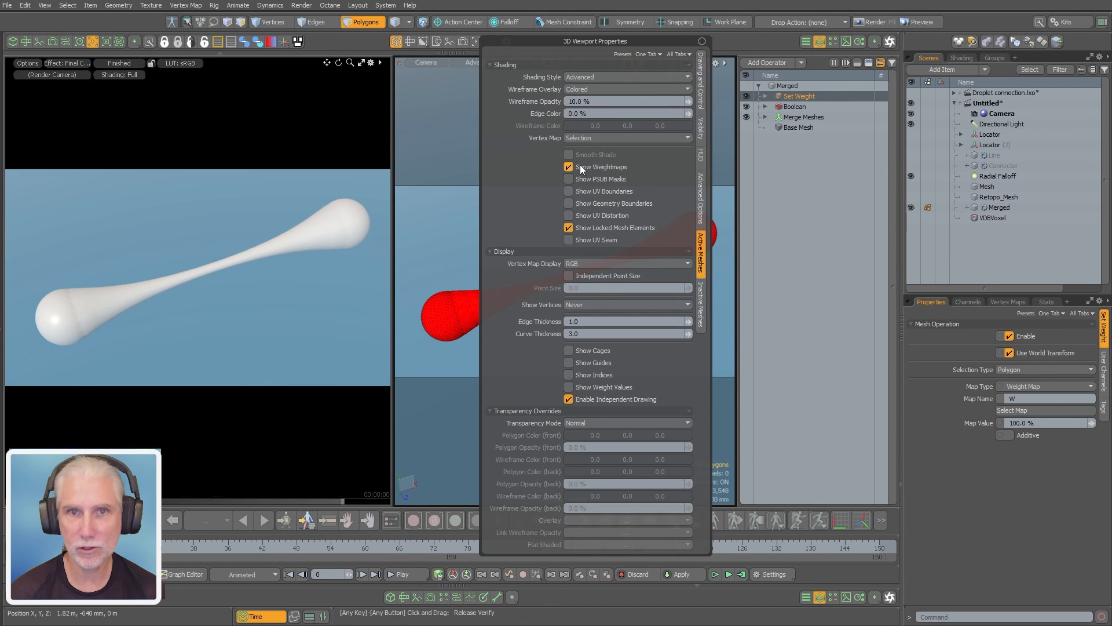
left_click(764, 96)
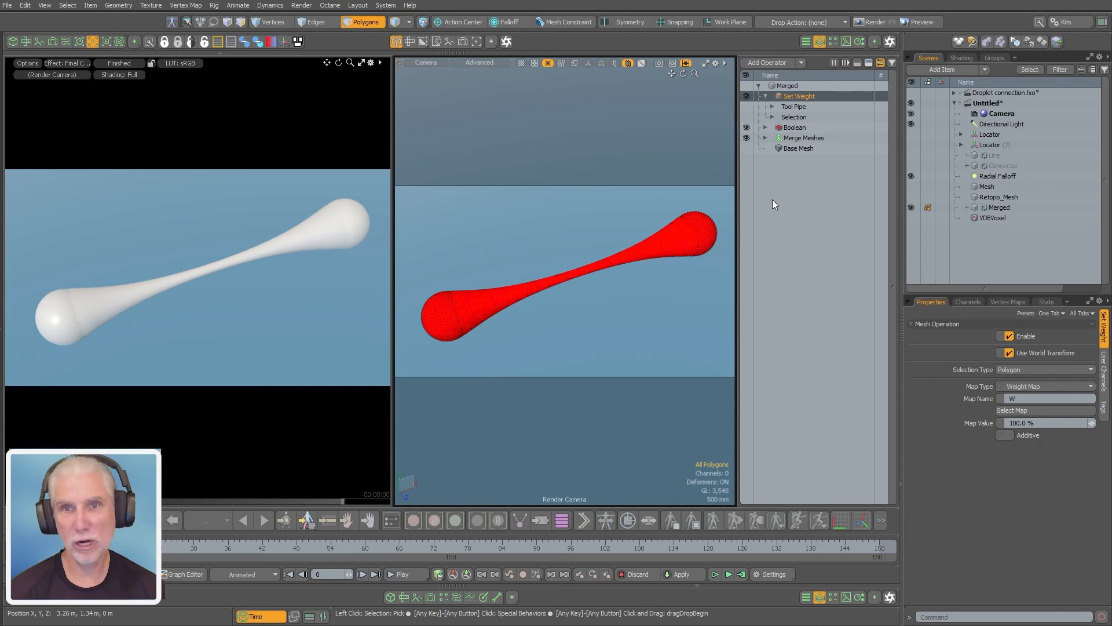
left_click(773, 117)
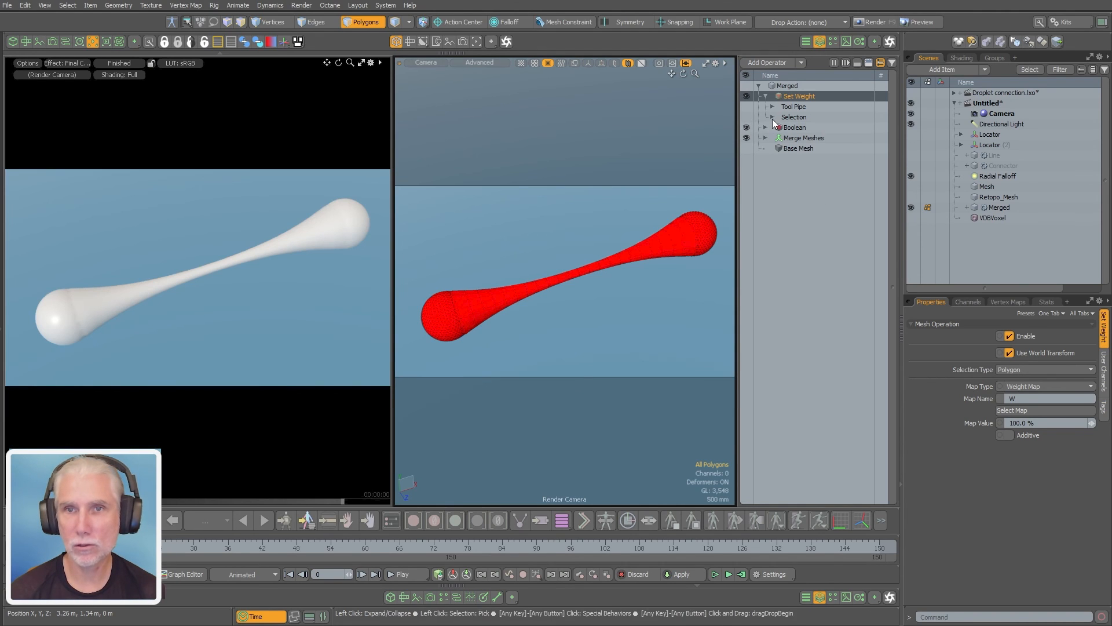
left_click(772, 106)
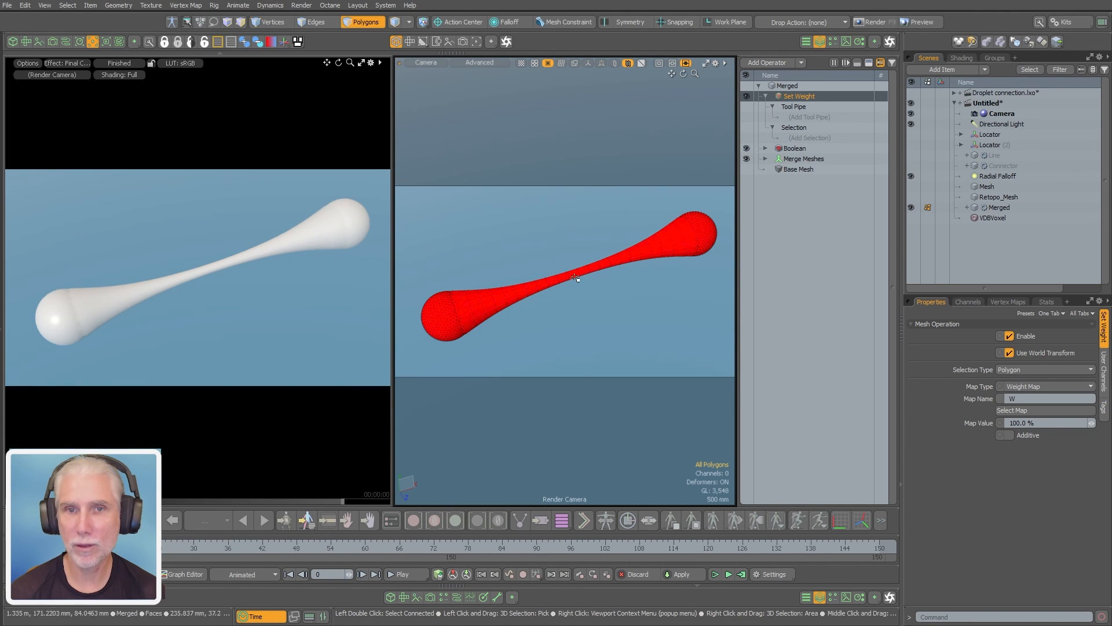
left_click(808, 116)
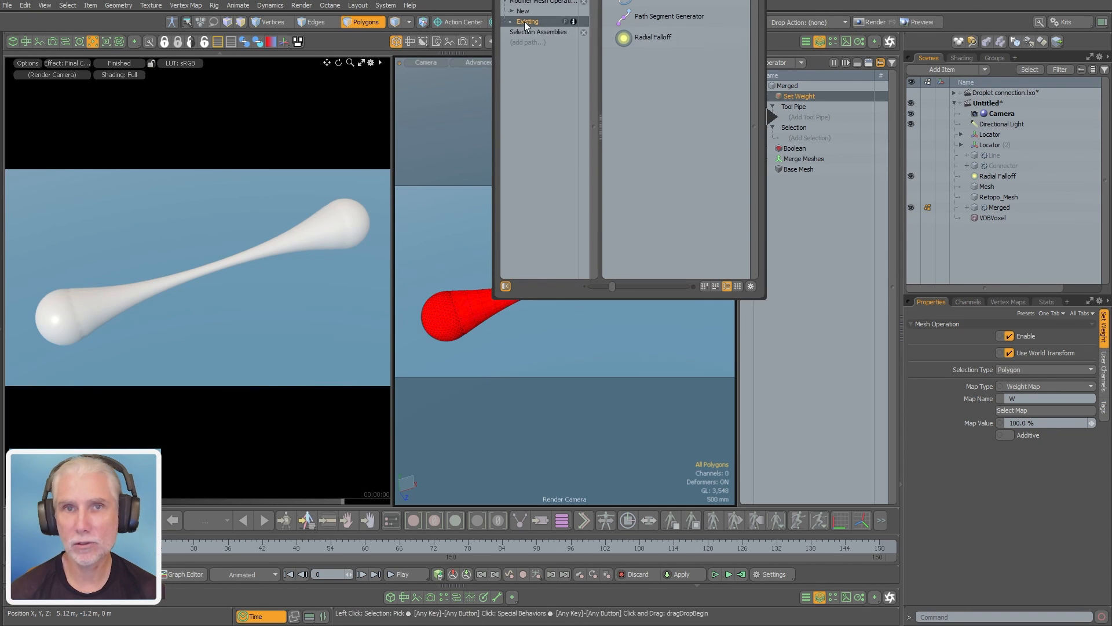
double_click(652, 37)
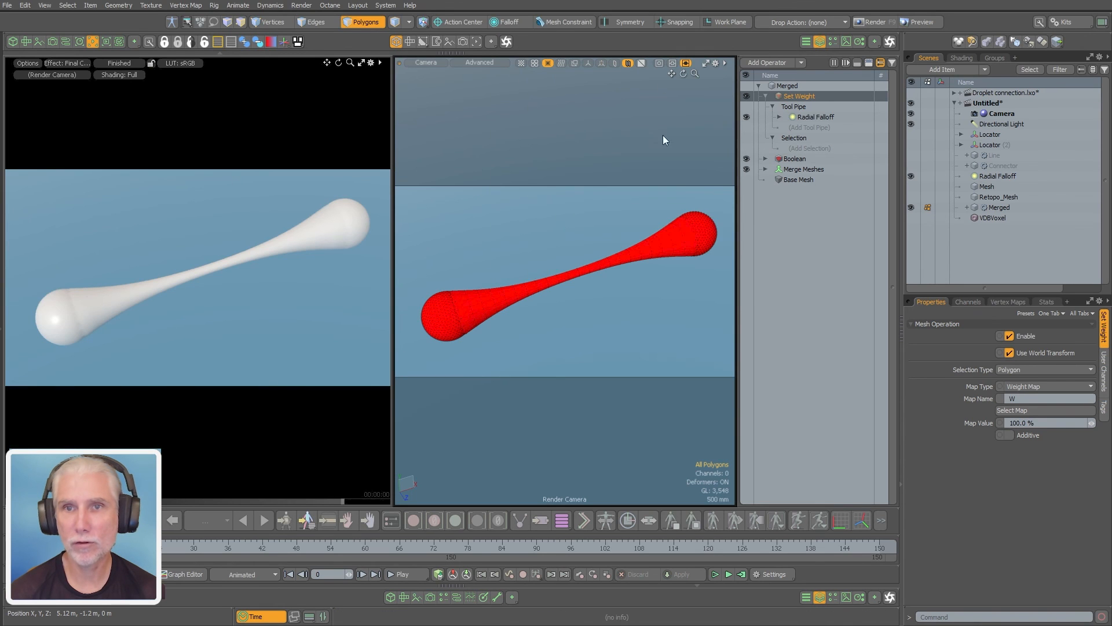
mouse_move(608, 318)
left_mouse_down("alt")
mouse_move(588, 315)
mouse_move(660, 308)
mouse_move(603, 303)
mouse_move(617, 307)
left_mouse_up("alt")
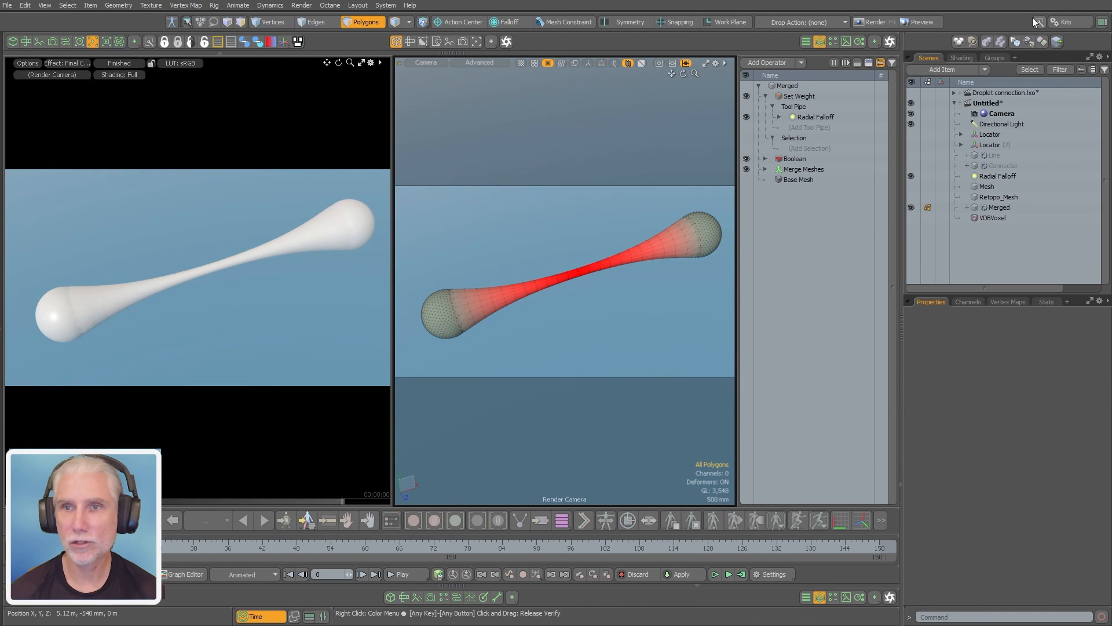
Add a Constant texture layer above the Base Material in the Shader Tree
left_click(961, 58)
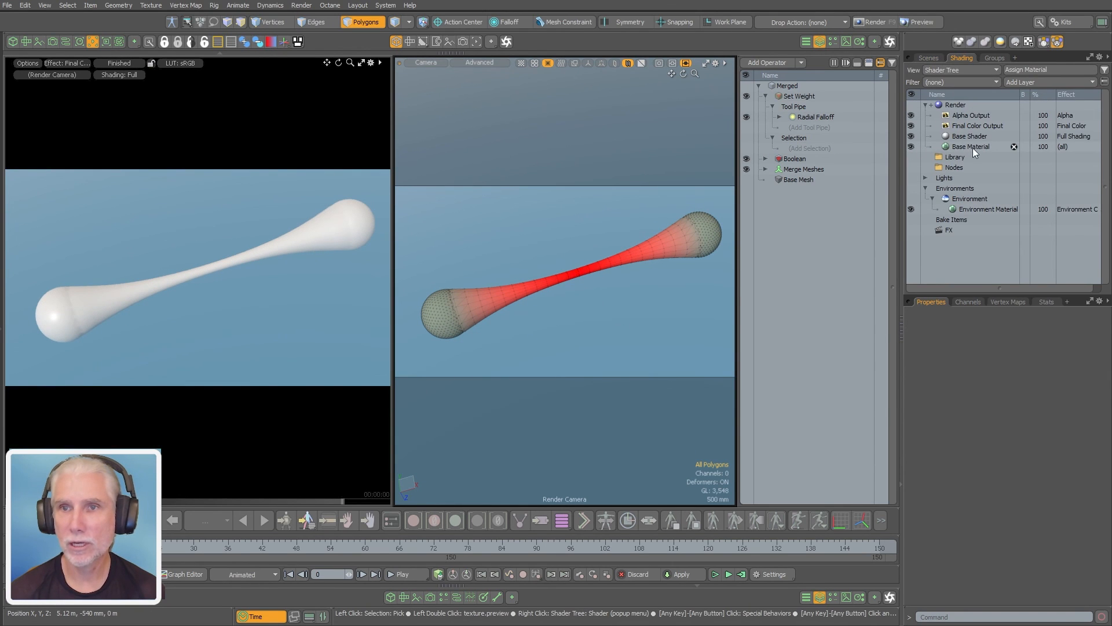
left_click(968, 145)
left_click(1024, 83)
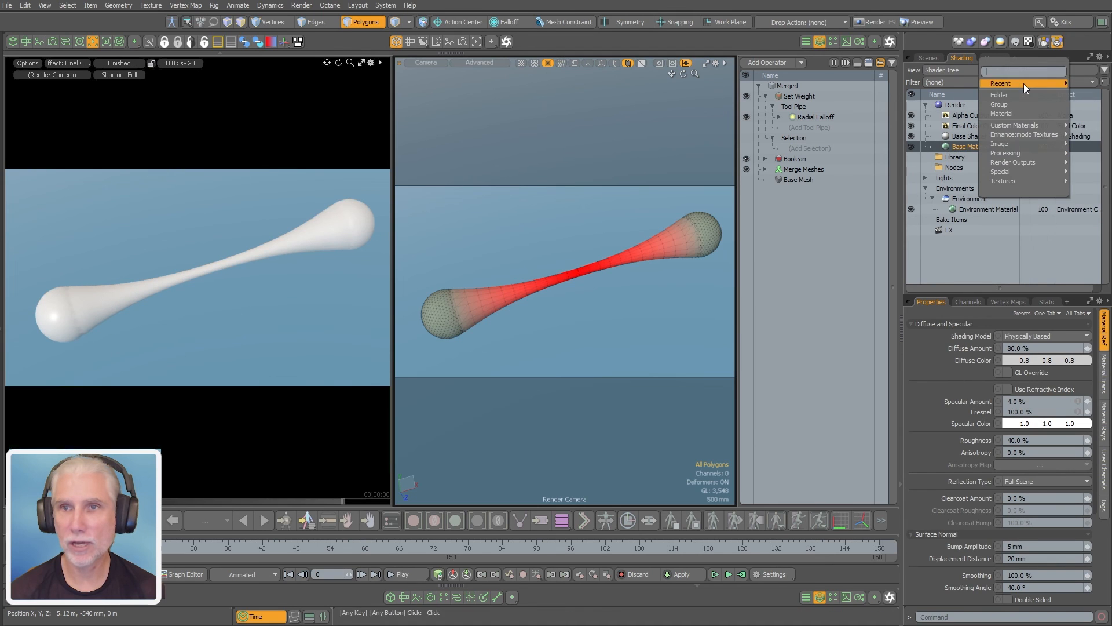
mouse_move(1010, 154)
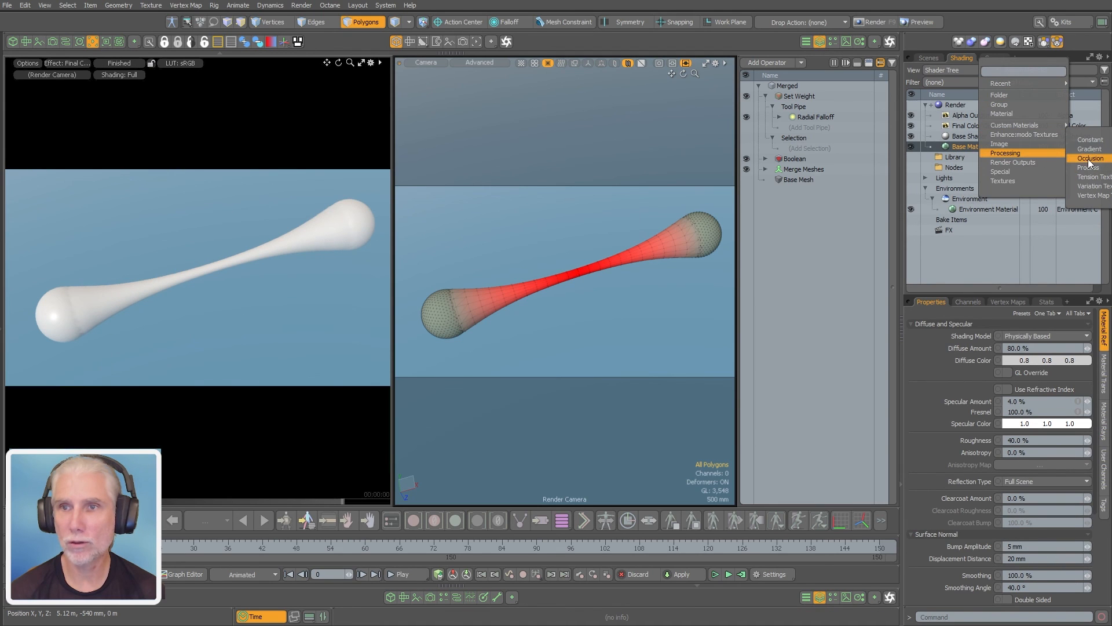
left_click(1090, 140)
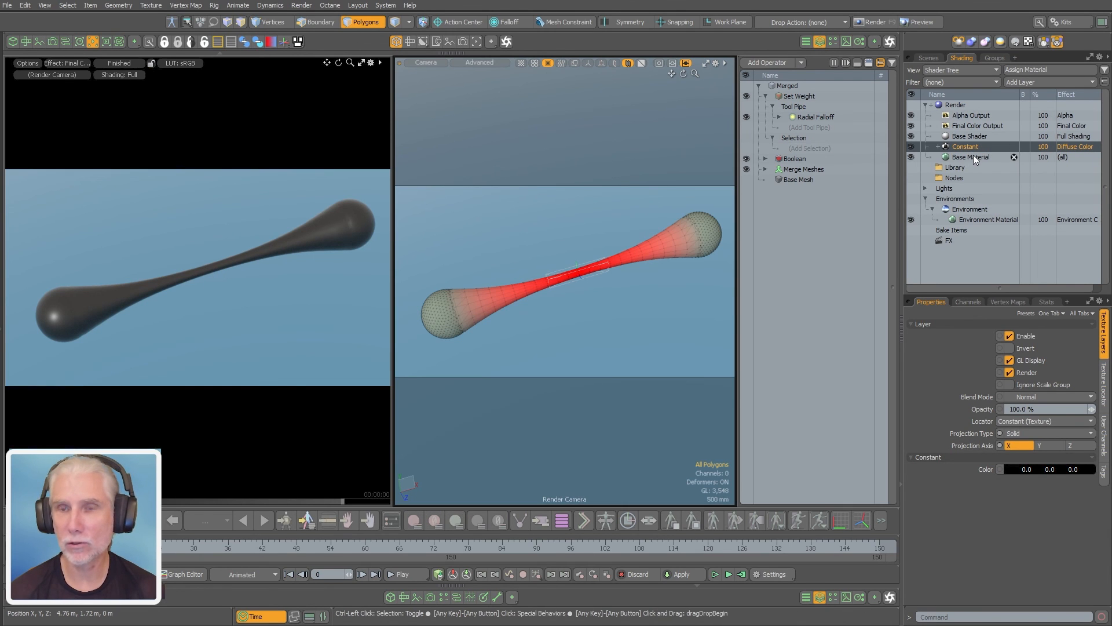
Duplicate the Constant layer and set the lower one's color to red (0.72, 0.0, 0.0)
key("ctrl+d")
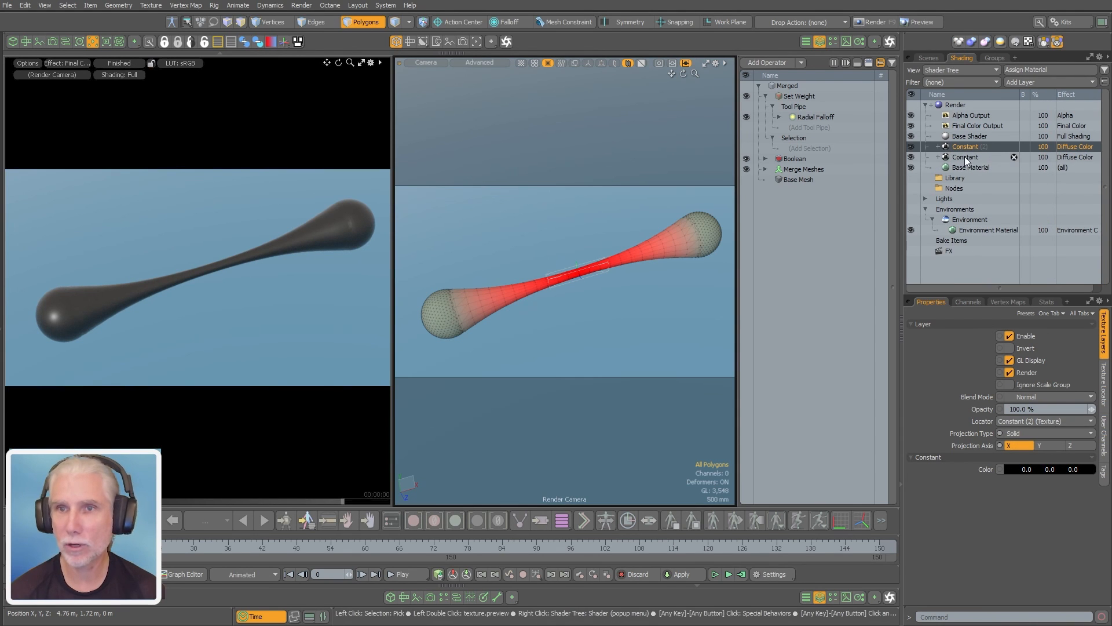
left_click(964, 156)
left_click_drag(1026, 470, 1101, 475)
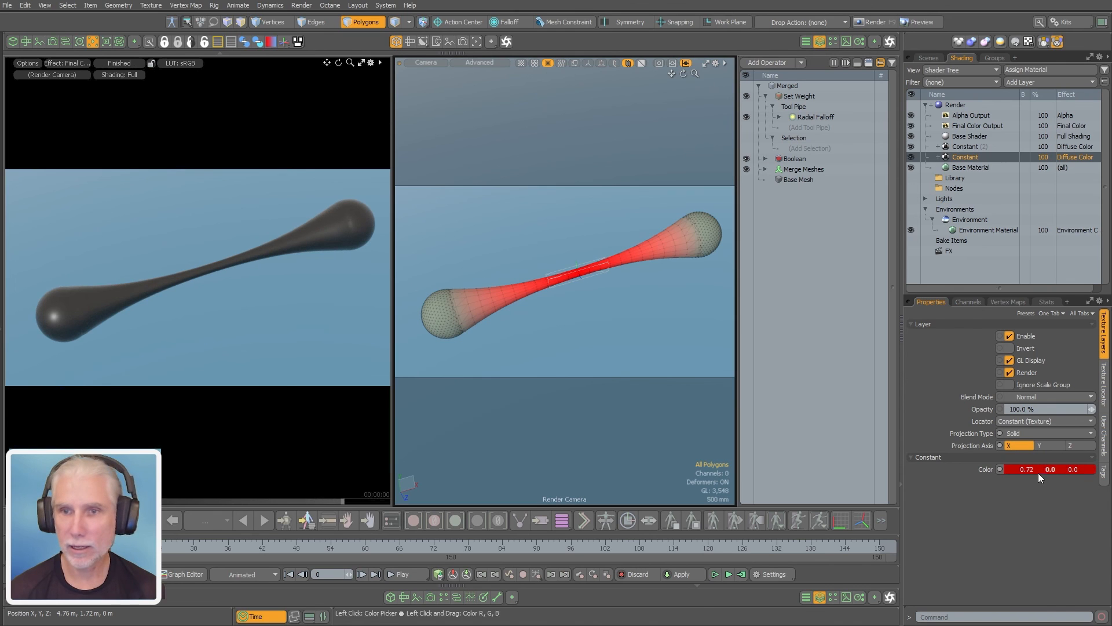
Set the upper Constant's color to light orange (0.94, 0.74, 0.54) and toggle its visibility to compare it with the red layer
left_click(965, 146)
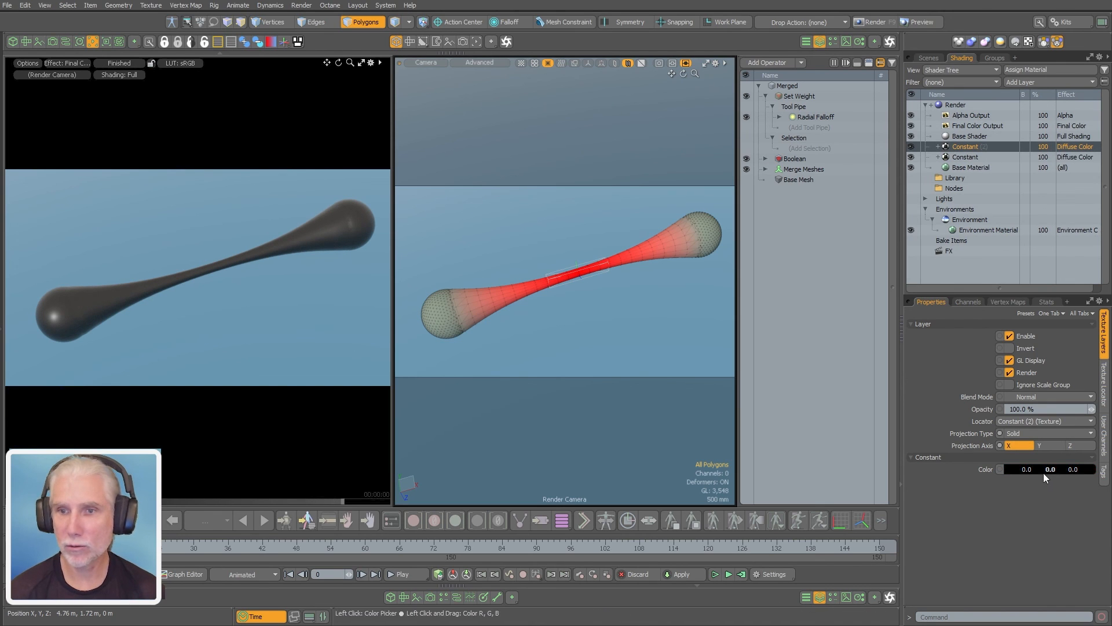
left_click(1050, 469)
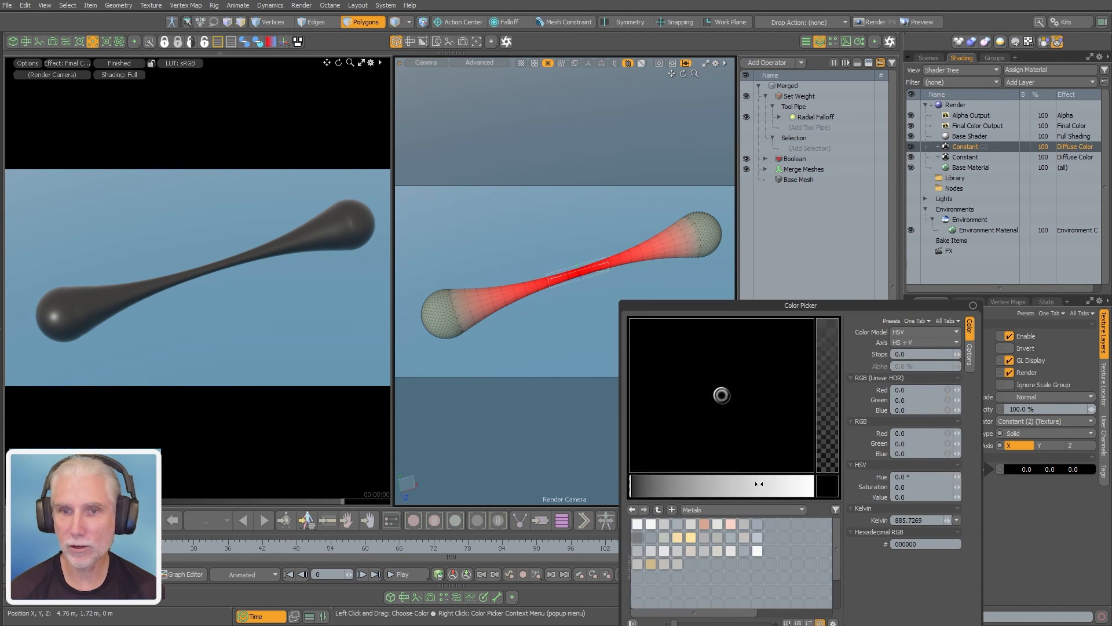
left_click(790, 486)
left_click_drag(754, 390, 770, 373)
left_click(297, 394)
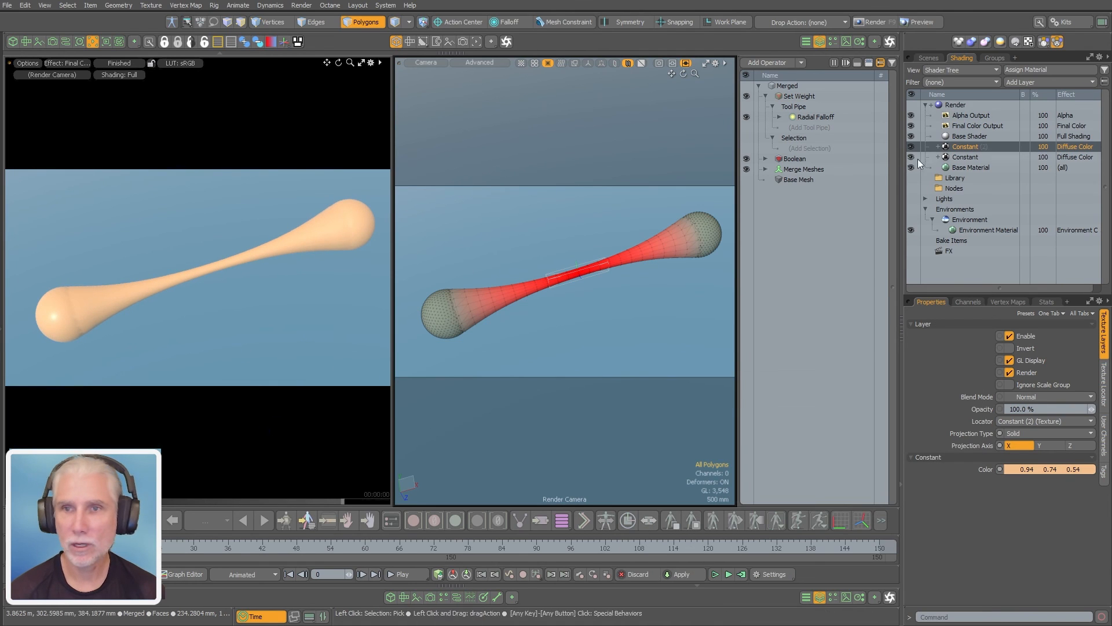
left_click(912, 147)
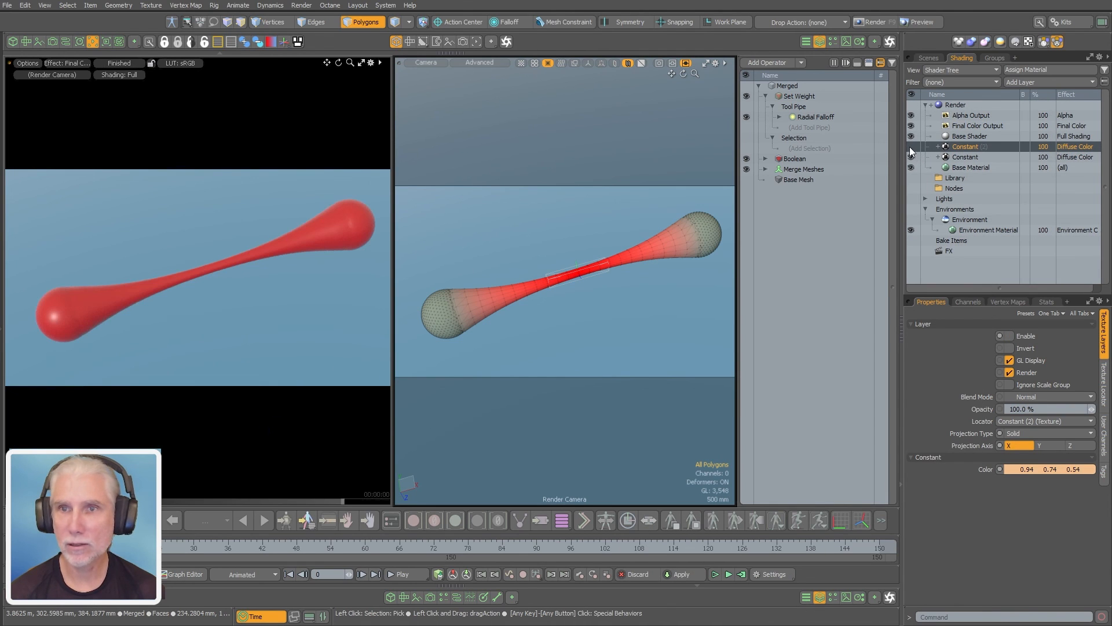
left_click(910, 147)
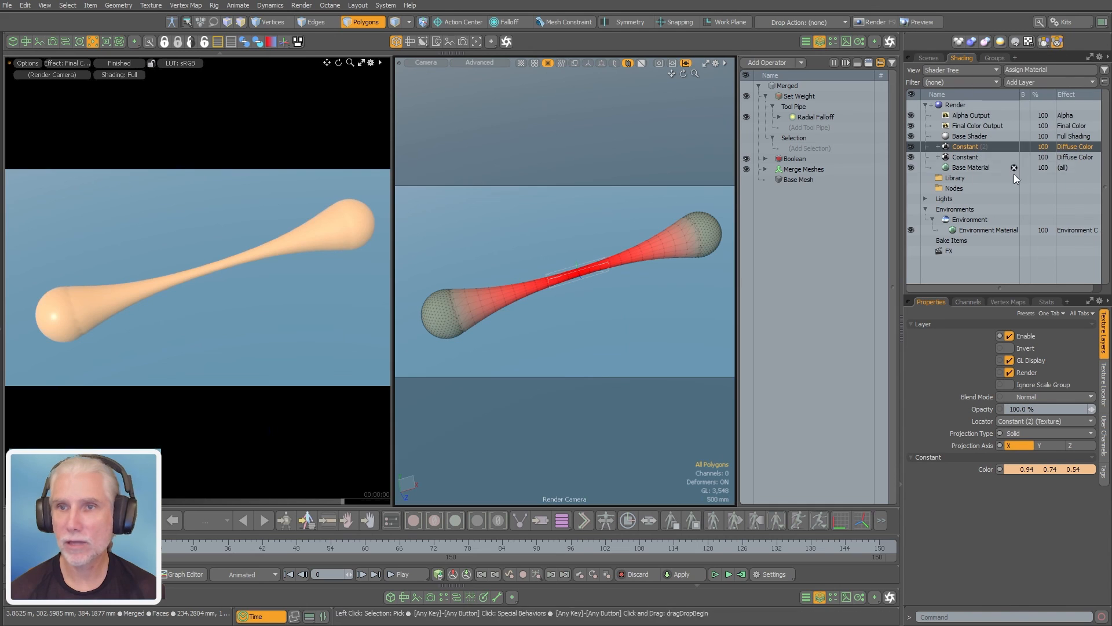
Add a Vertex Map Texture layer above both Constant layers and set its Bias to 40%
left_click(1018, 83)
mouse_move(1003, 170)
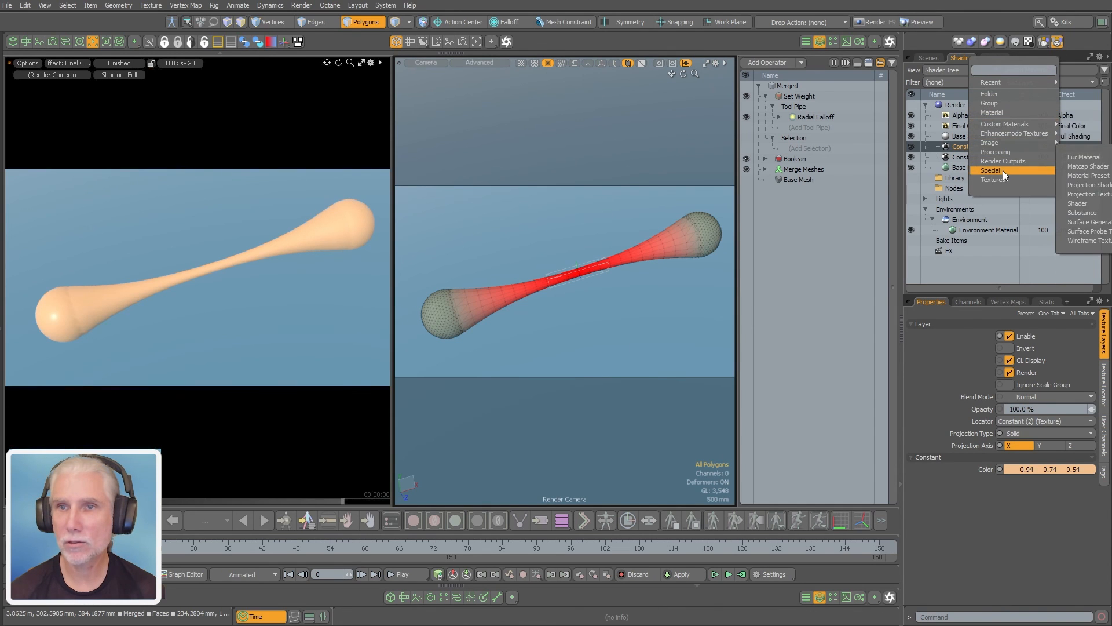
left_click(1076, 197)
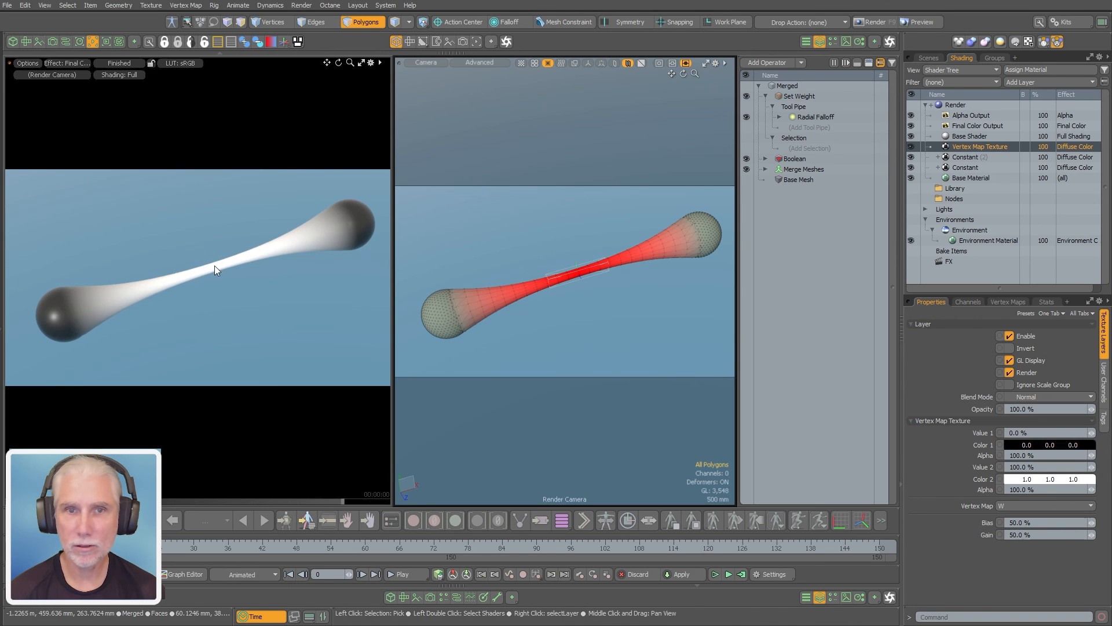
left_click(1050, 523)
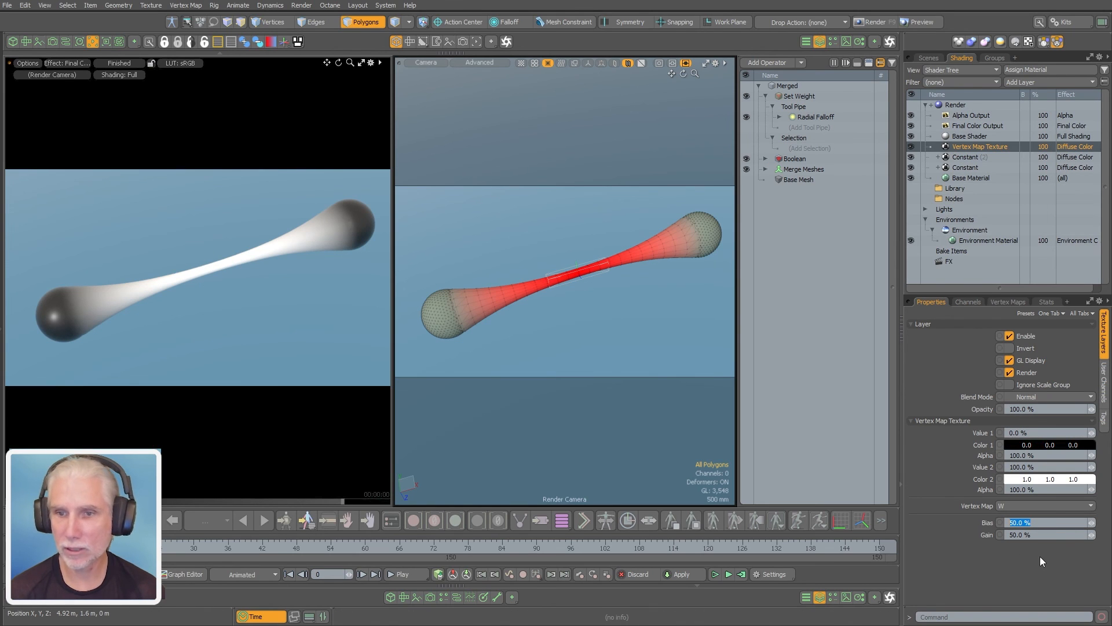
type("40")
key("Return")
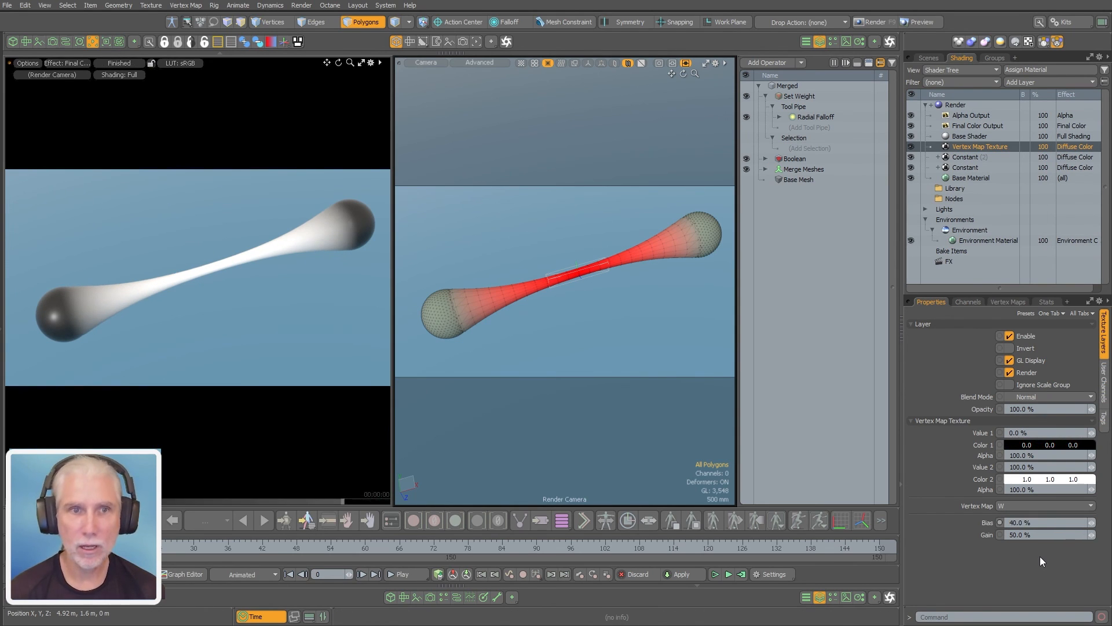
Set the Vertex Map Texture's Bias to 70% and nest it as a layer mask on the upper Constant
left_click_drag(1033, 522, 944, 522)
type("70")
key("Return")
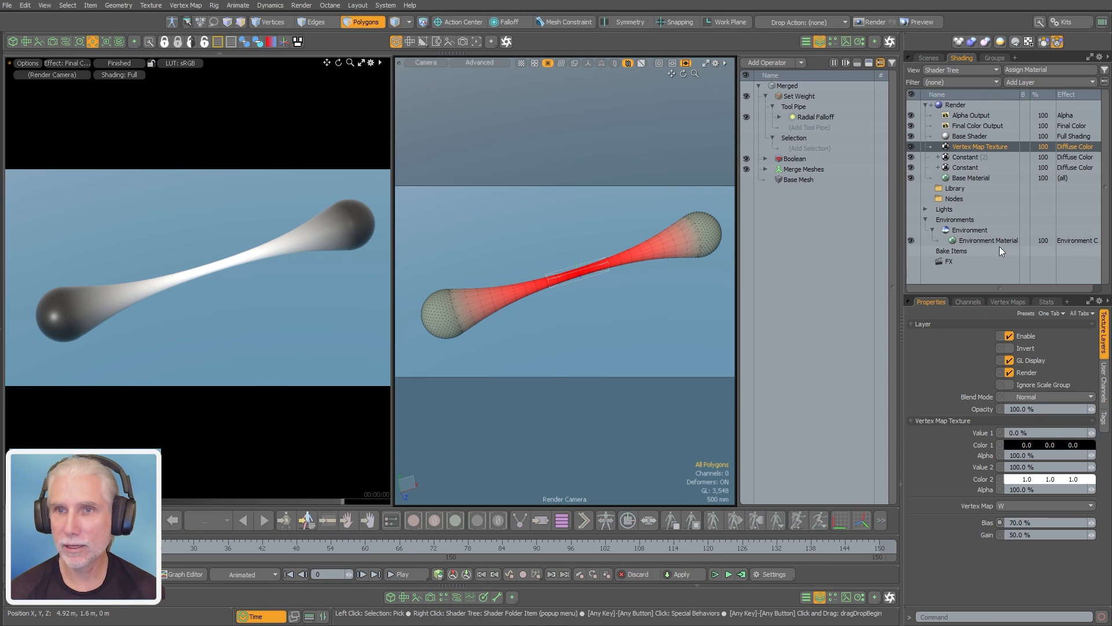
left_click_drag(971, 147, 977, 154)
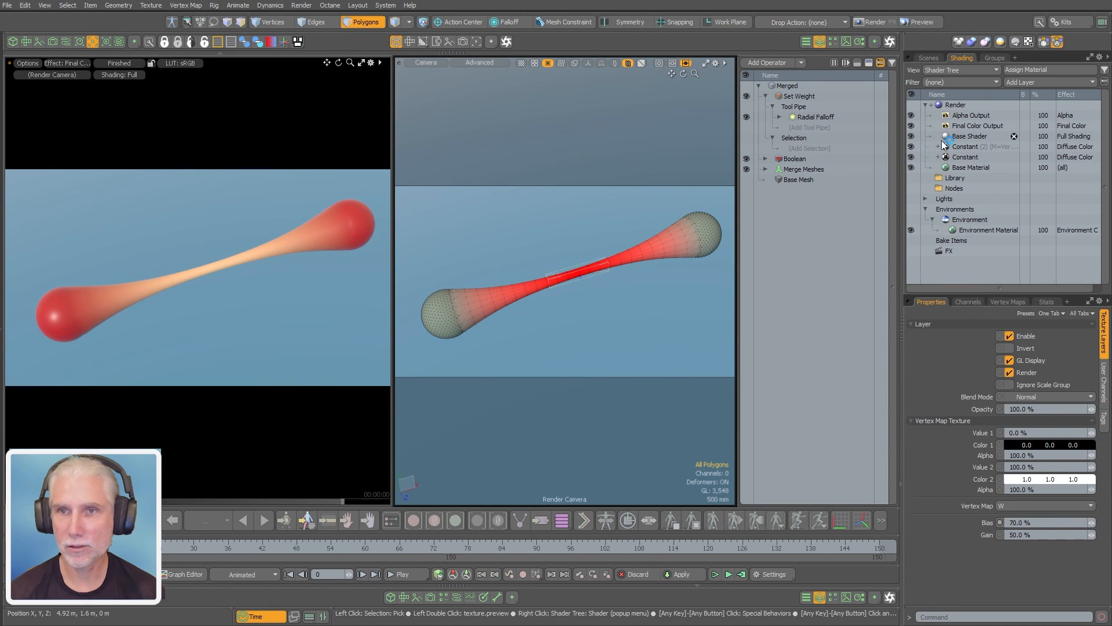
left_click_drag(205, 320, 268, 380, "alt")
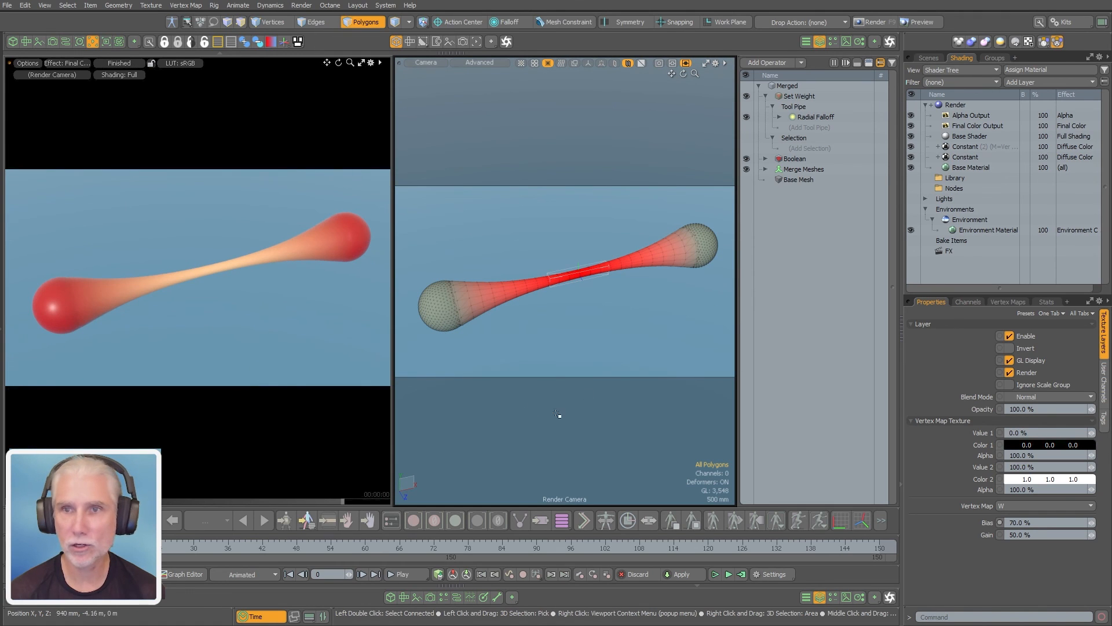
Move the second Locator along X toward the other droplet, to a position of about 1.89 m
left_click(929, 58)
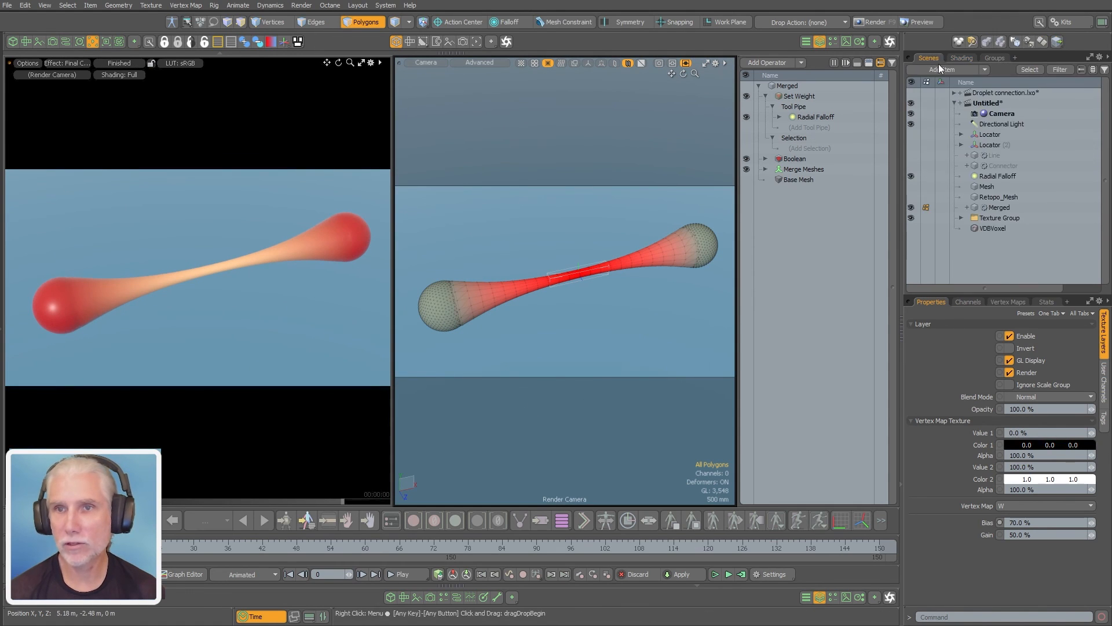
left_click(989, 145)
key("w")
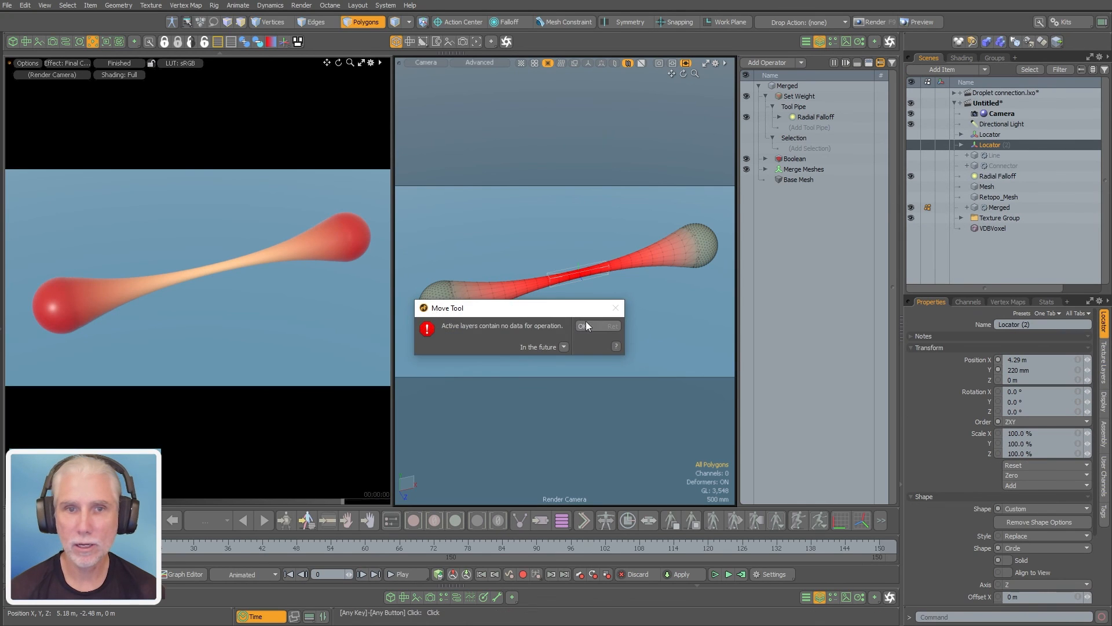
left_click(597, 325)
key("5")
key("w")
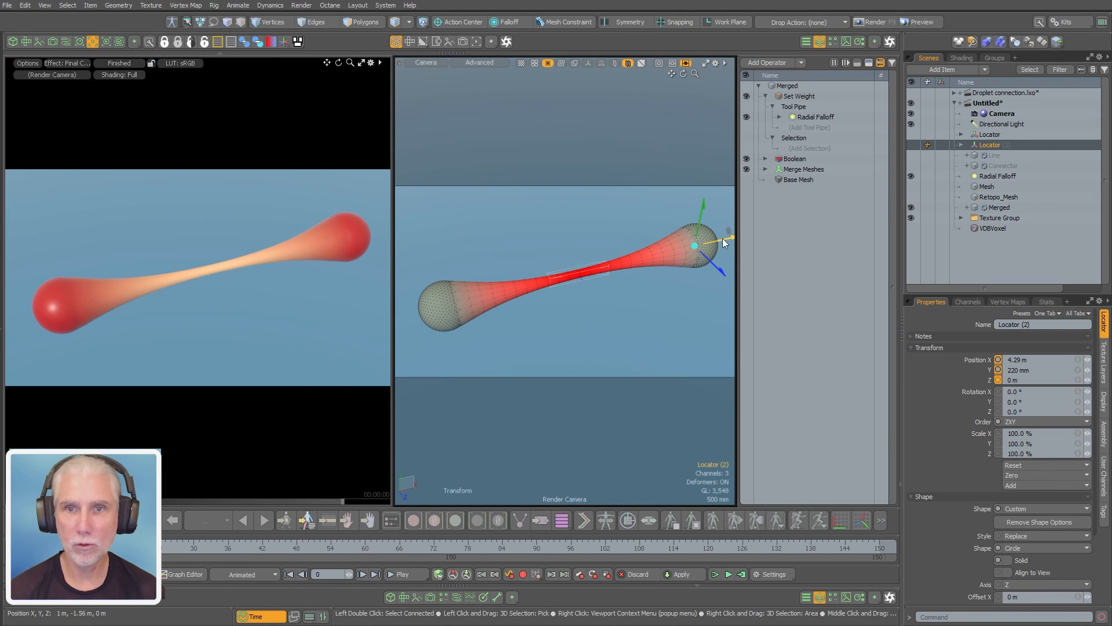
left_click_drag(724, 243, 644, 255)
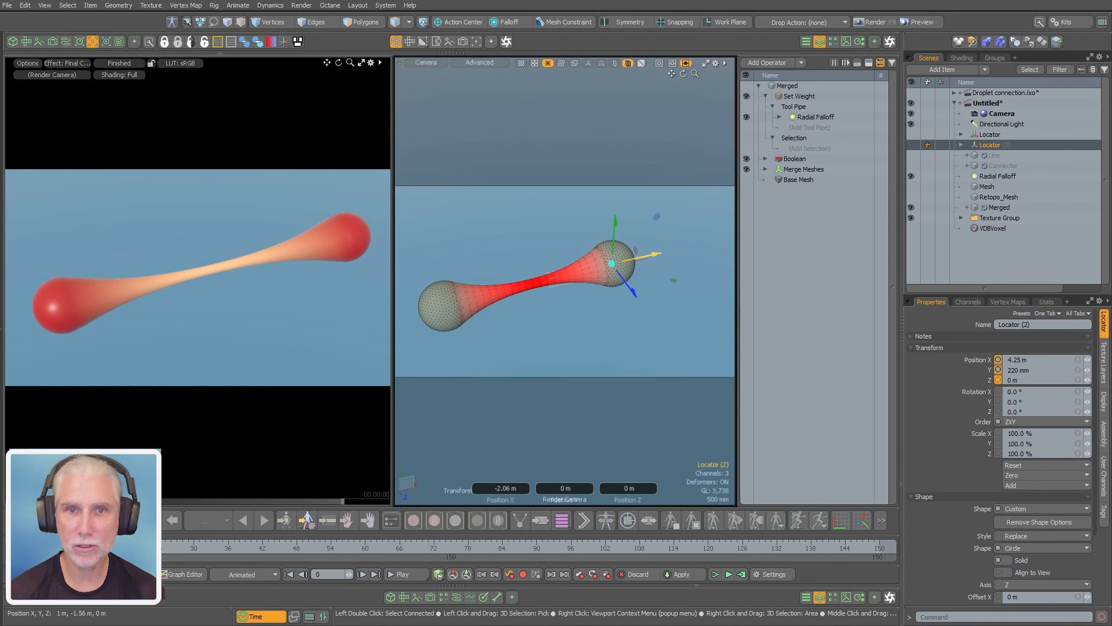
left_click_drag(614, 299, 607, 301)
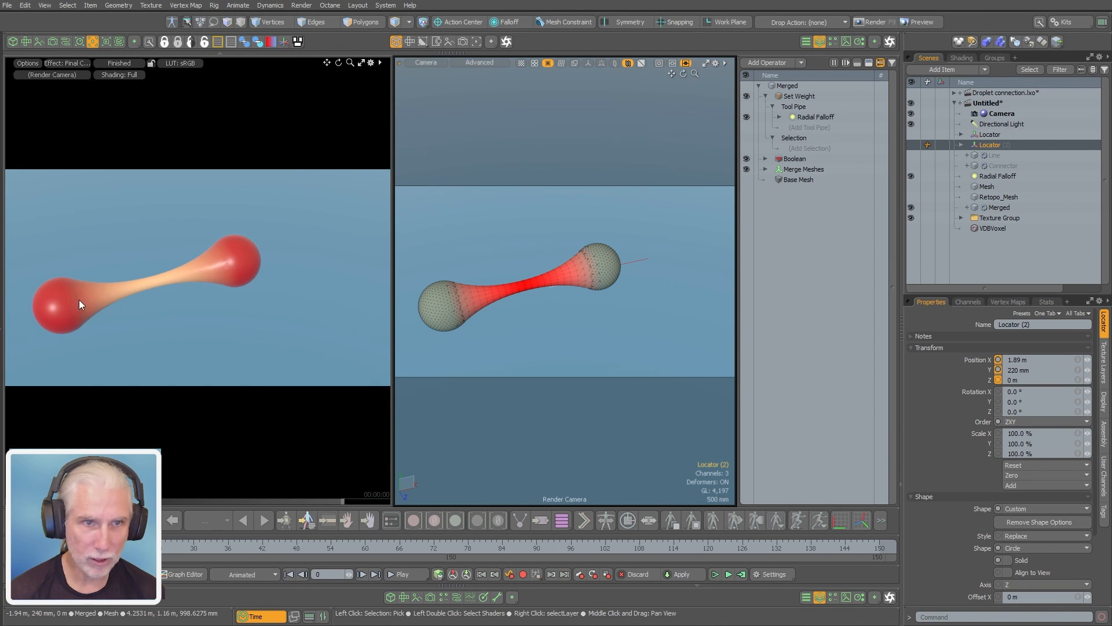
Examine the color blend along the shortened connection from several angles and collapse the Set Weight operator
left_click_drag(91, 305, 153, 293, "ctrl+alt")
left_click_drag(154, 294, 200, 273, "alt+shift")
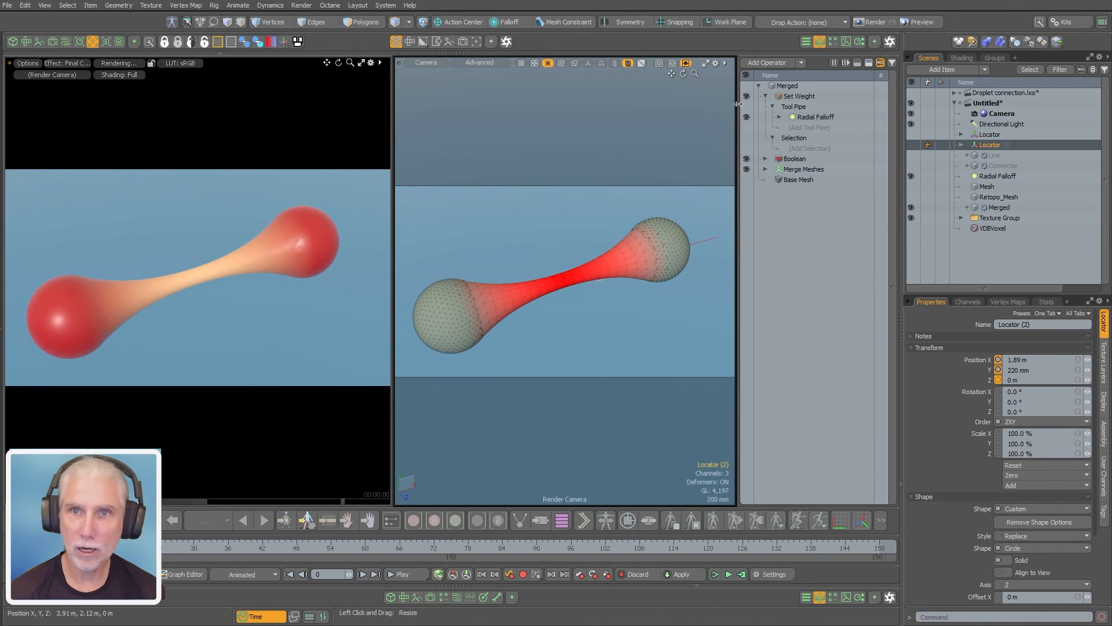
left_click(765, 96)
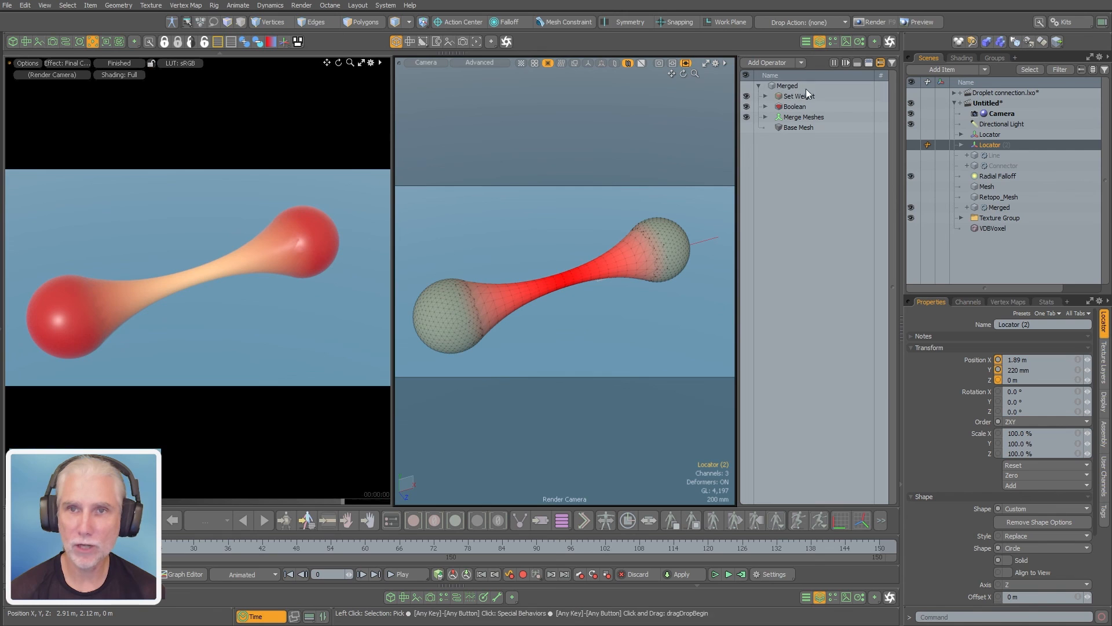
left_click_drag(371, 309, 339, 297, "alt")
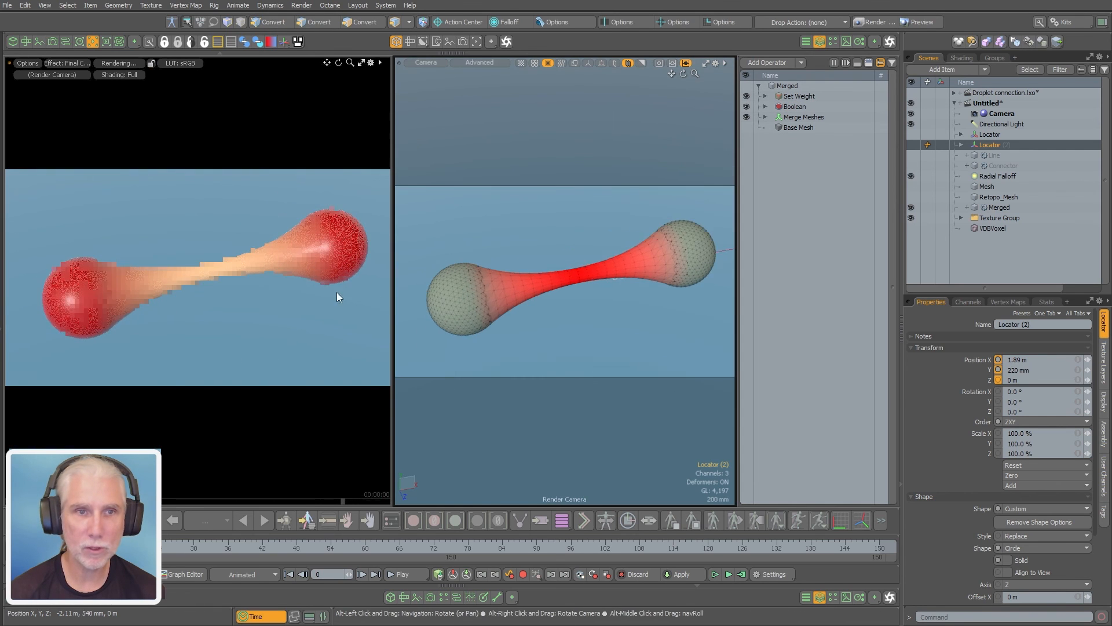